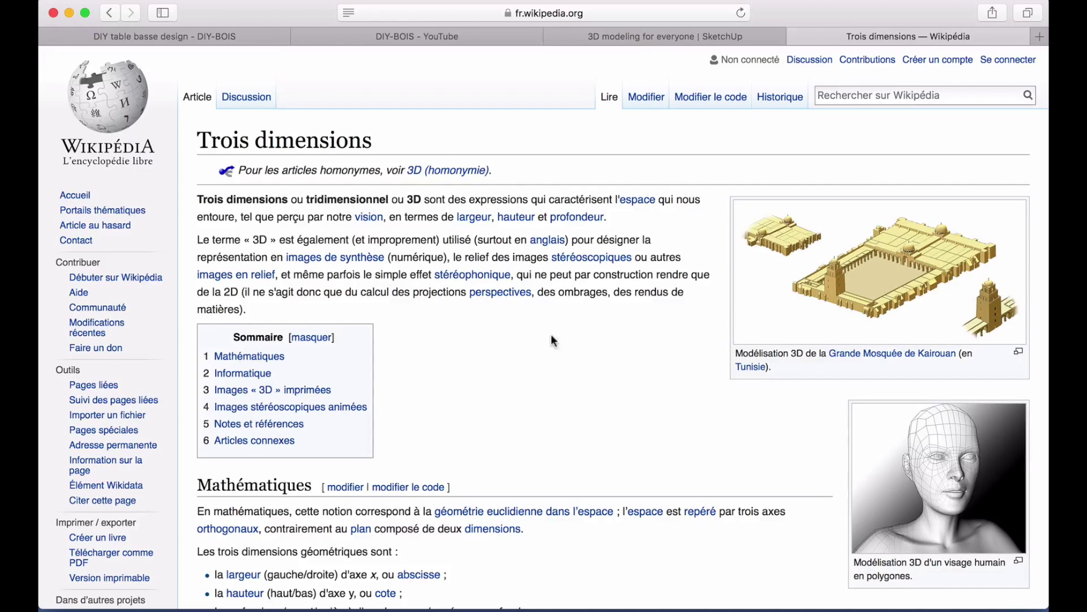
Step: Enlarge the picture of the Grande Mosquée de Kairouan 3D model in the Wikipedia article
click(858, 260)
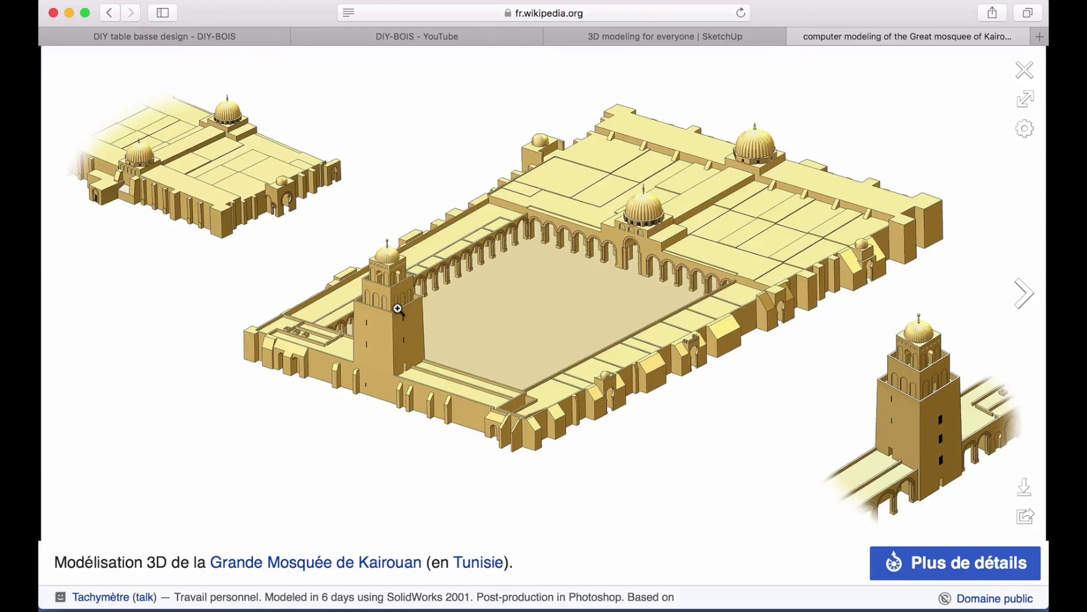
Step: On the SketchUp website's download form, choose Personal Projects and Woodworking, and accept the SketchUp Make license agreement
click(619, 36)
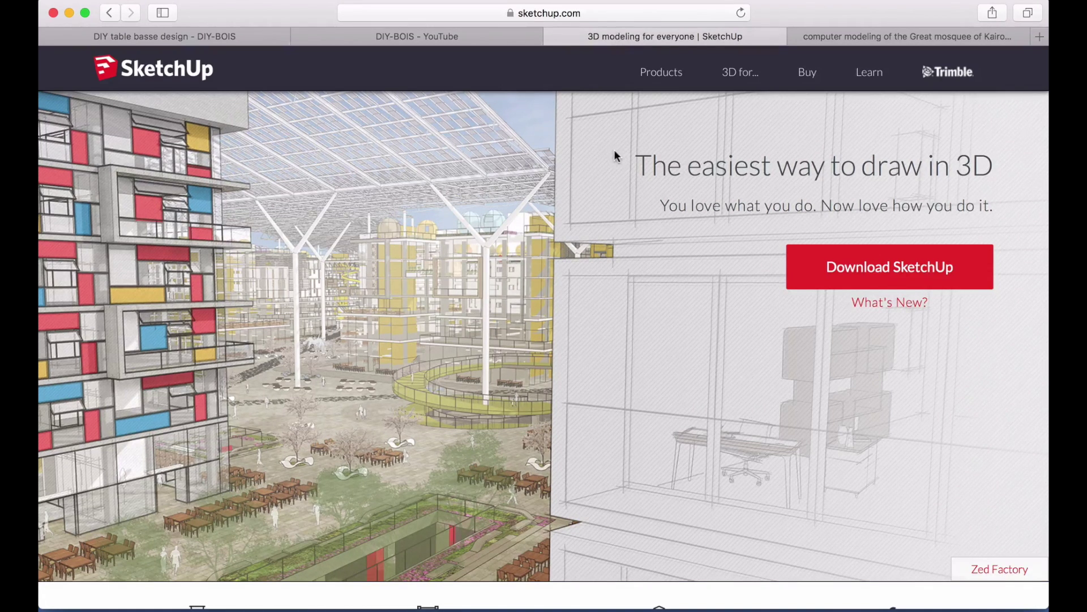
click(887, 272)
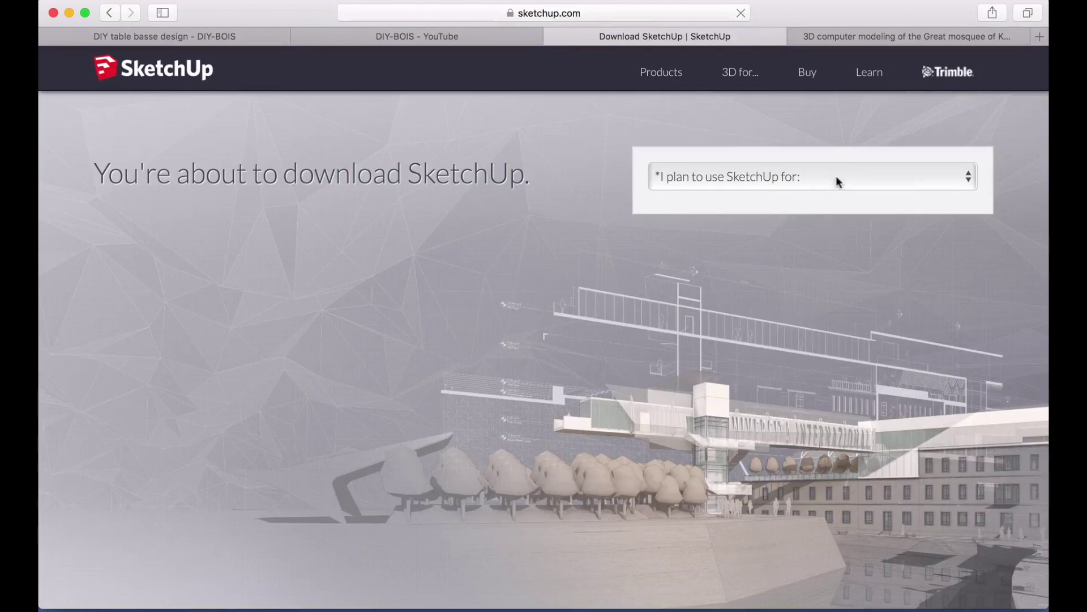
click(827, 180)
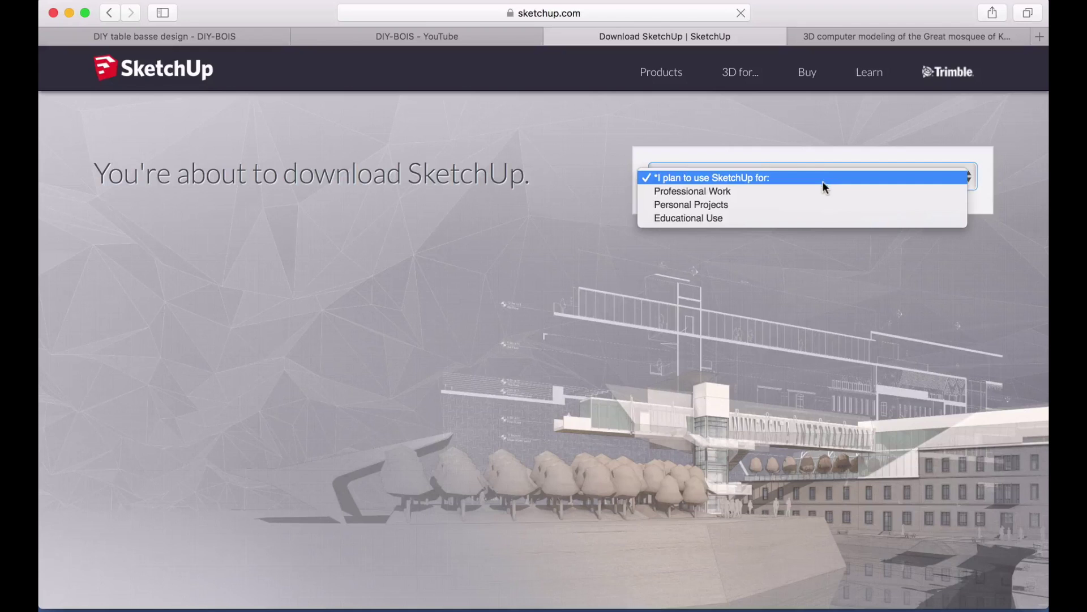
click(794, 204)
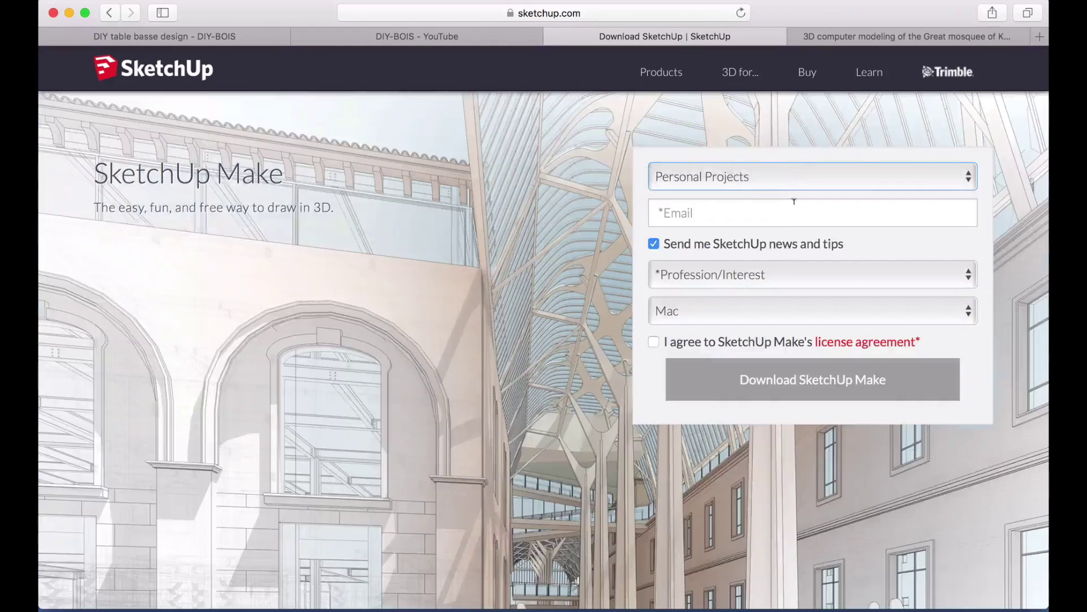
click(901, 279)
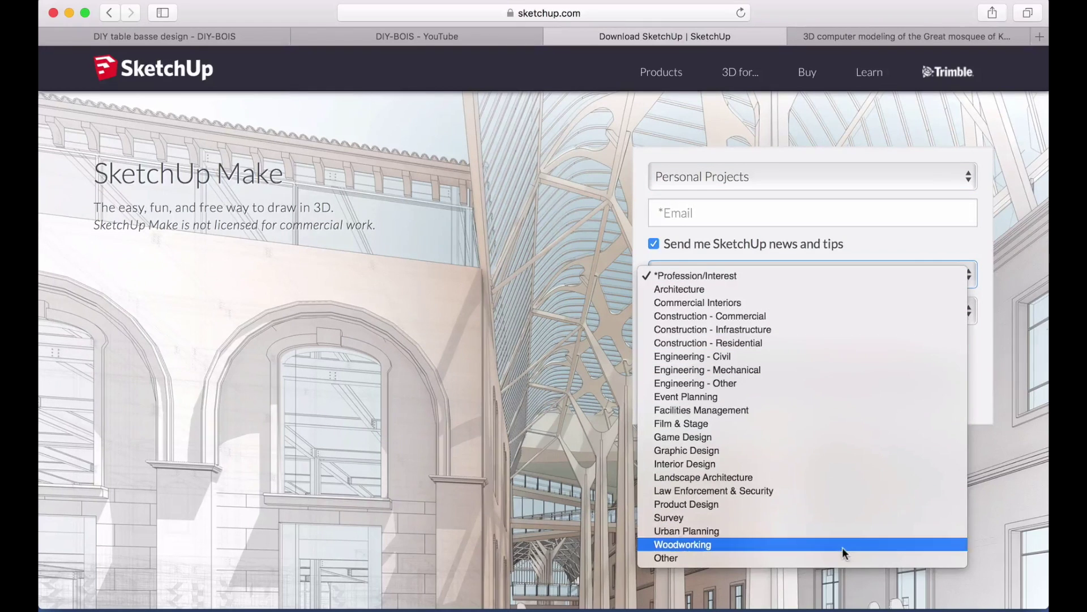
click(803, 545)
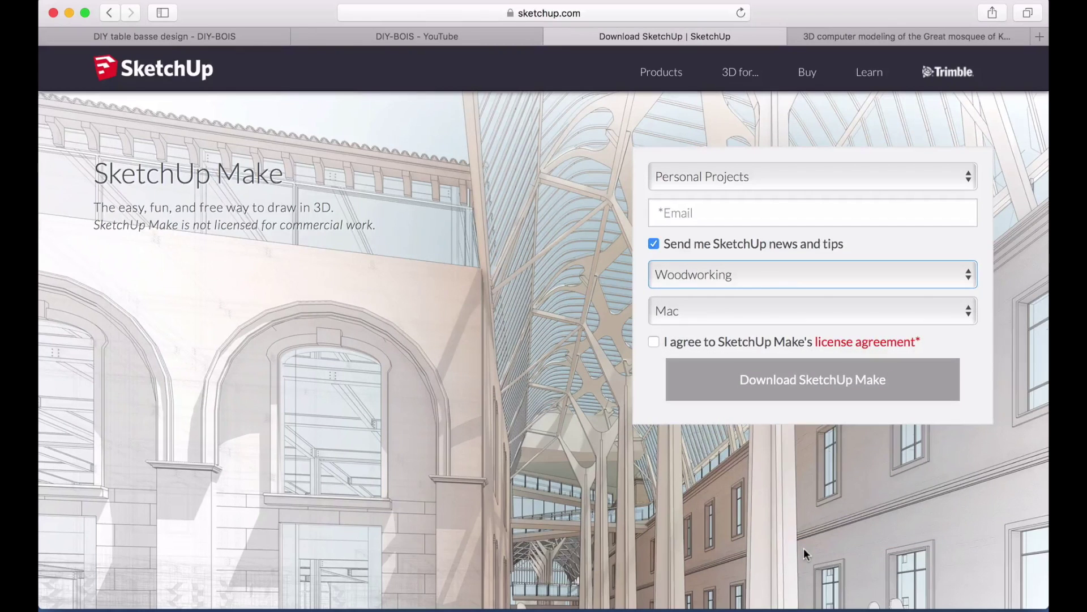
click(654, 342)
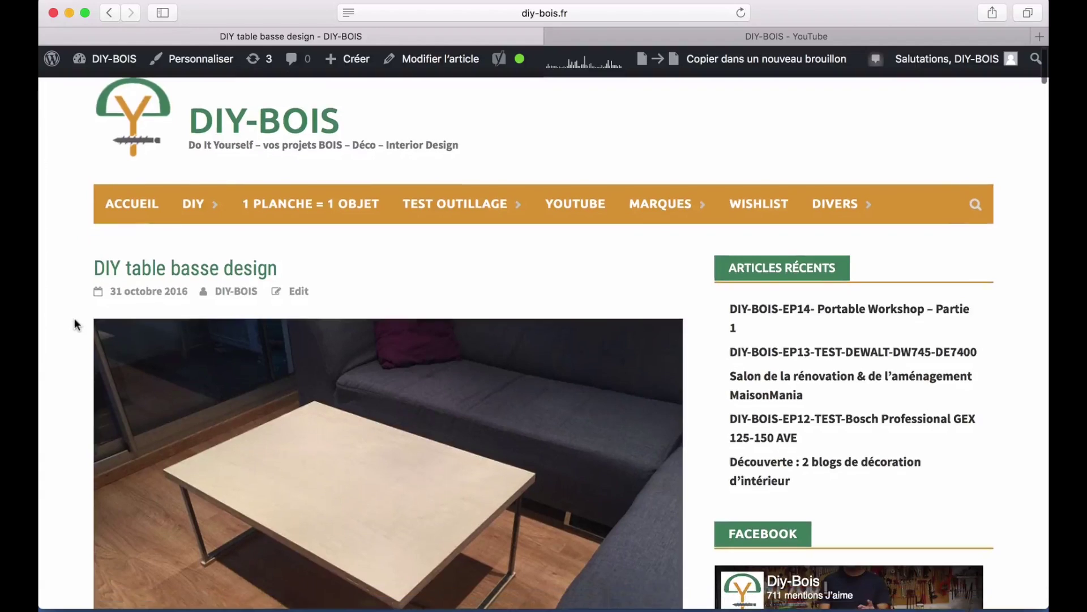
Step: Look through the DIY table basse design article, from the finished table photo to the metal leg frame drawings
scroll(74, 318, down, 3)
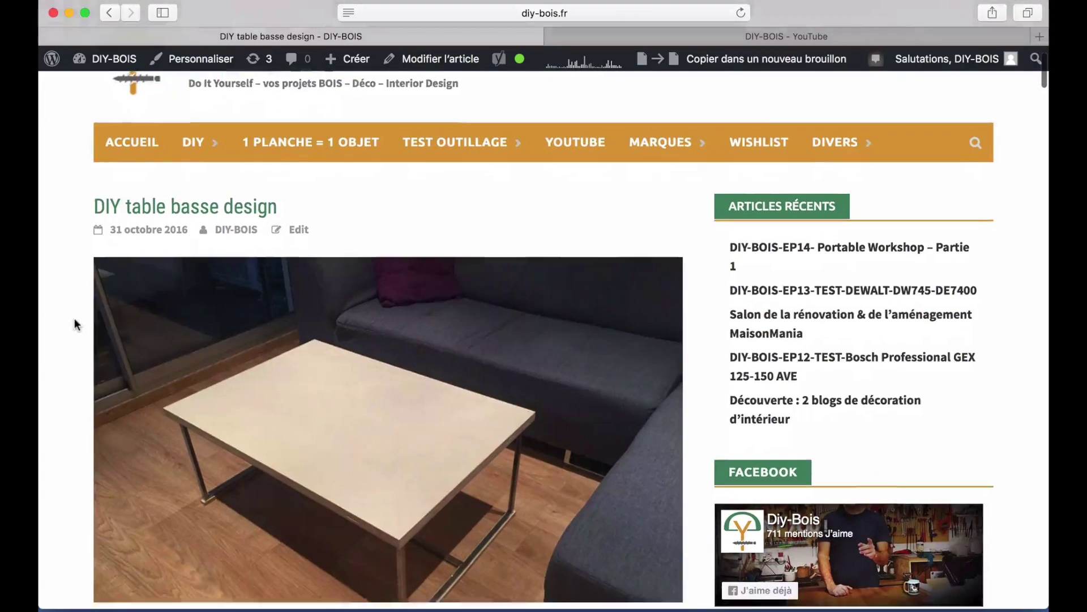
mouse_move(351, 390)
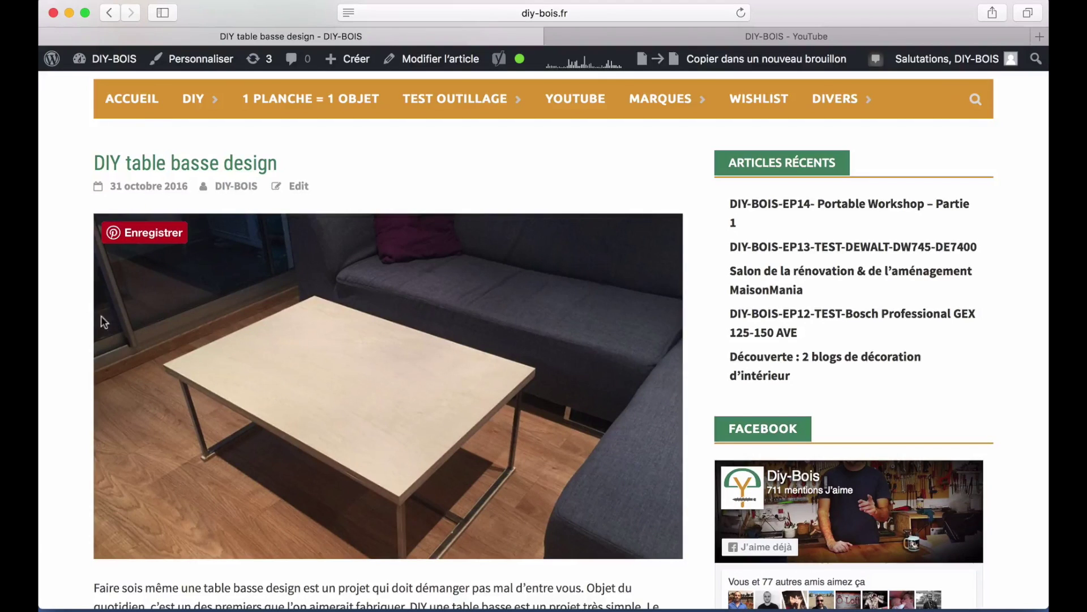
scroll(79, 299, up, 2)
scroll(78, 300, up, 3)
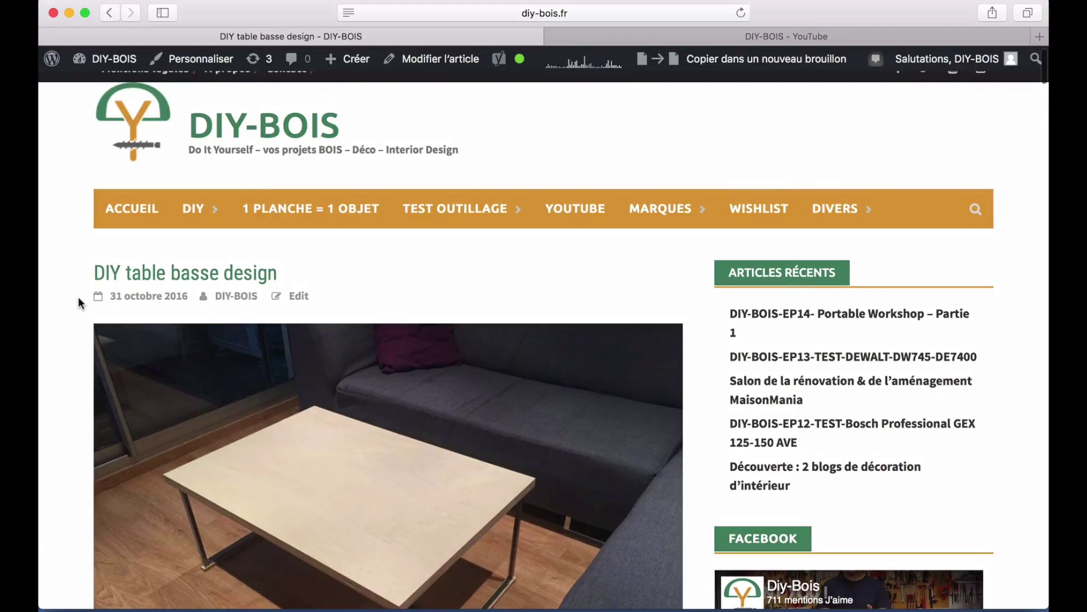
scroll(79, 297, down, 4)
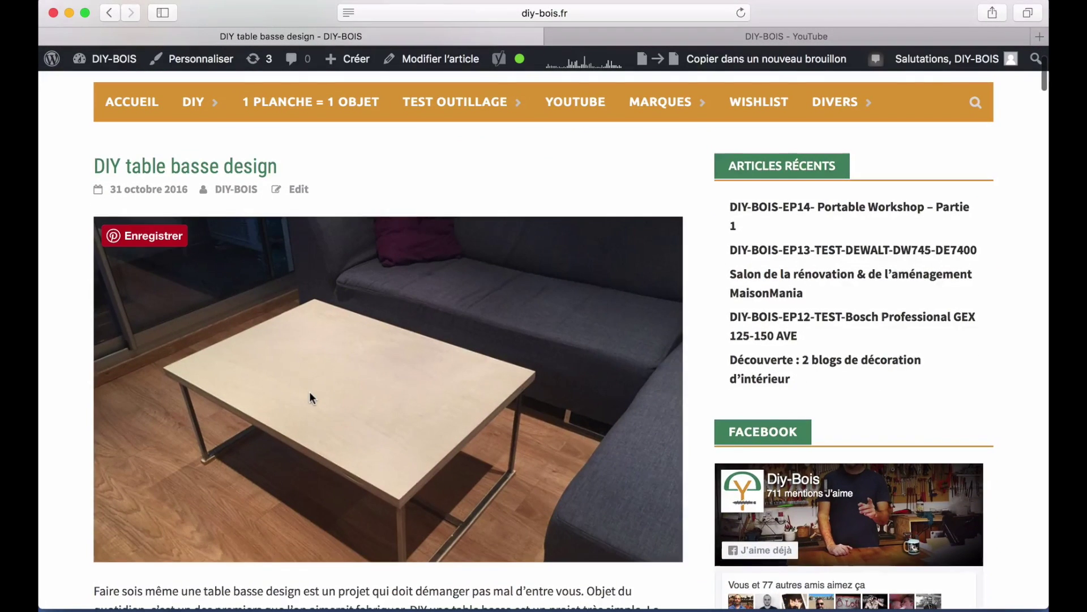
scroll(310, 393, down, 2)
scroll(309, 392, down, 10)
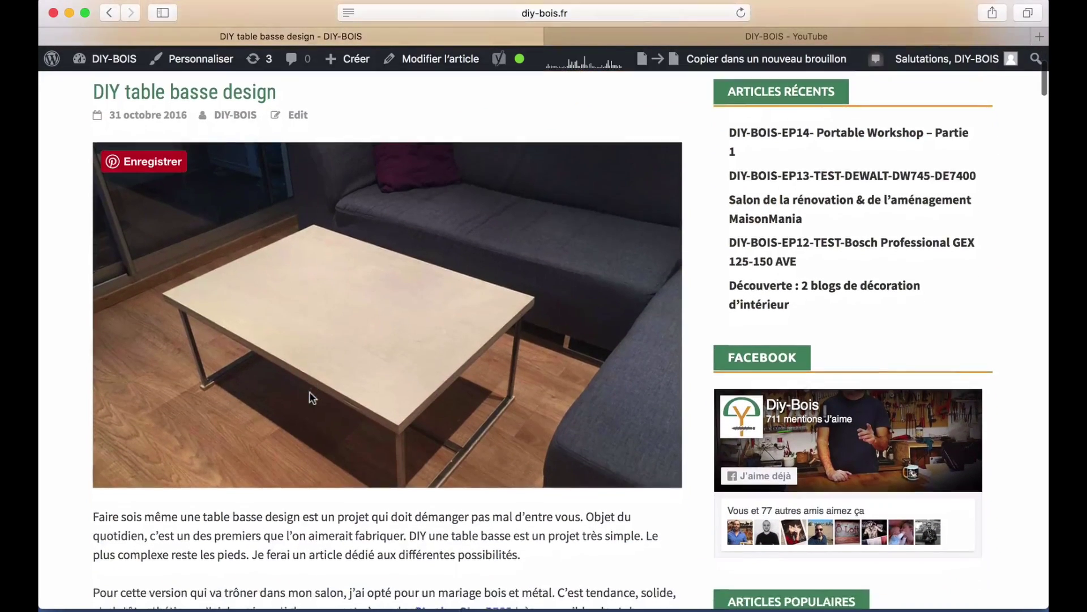
scroll(309, 392, down, 15)
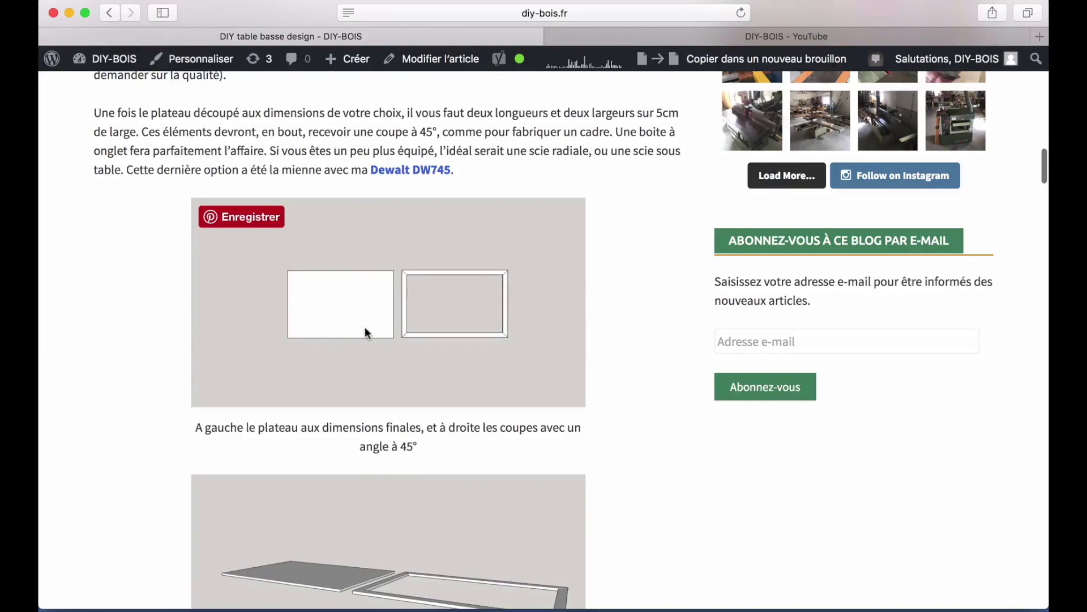
scroll(364, 328, down, 3)
scroll(365, 329, down, 5)
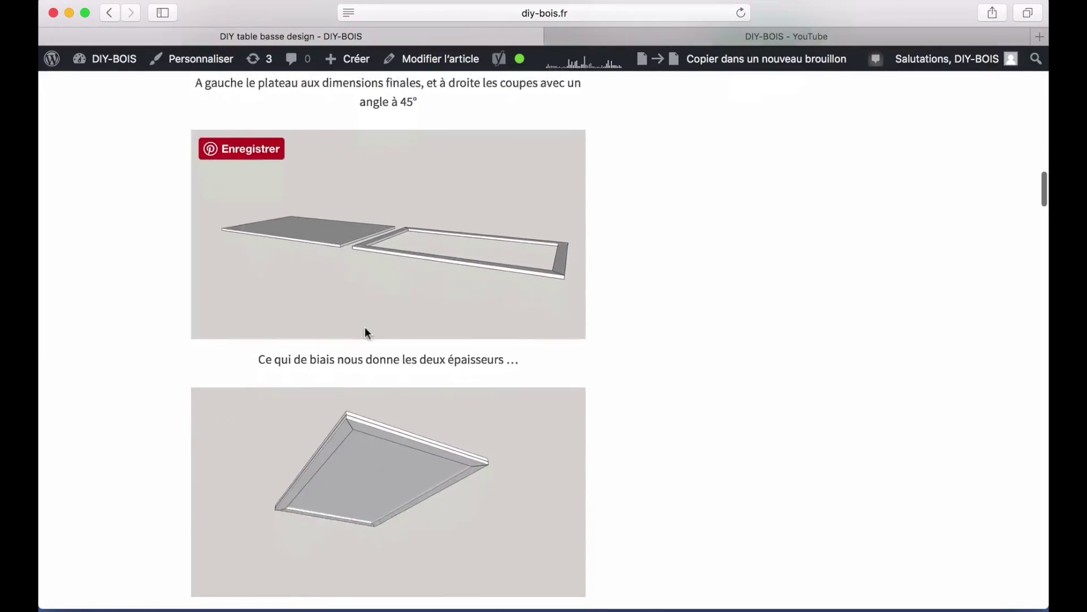
scroll(365, 328, down, 20)
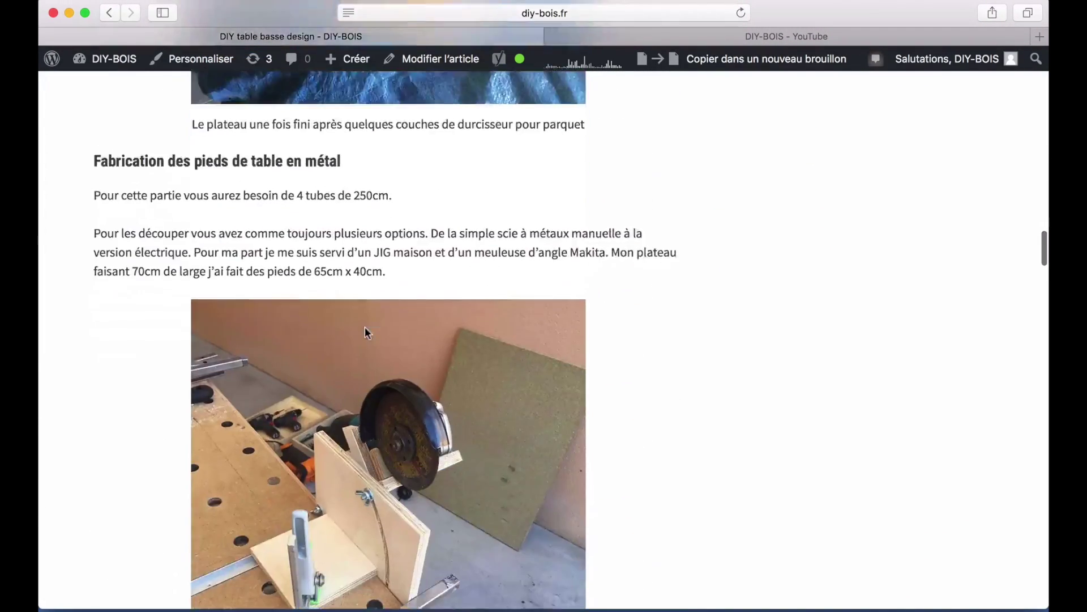
scroll(365, 328, down, 20)
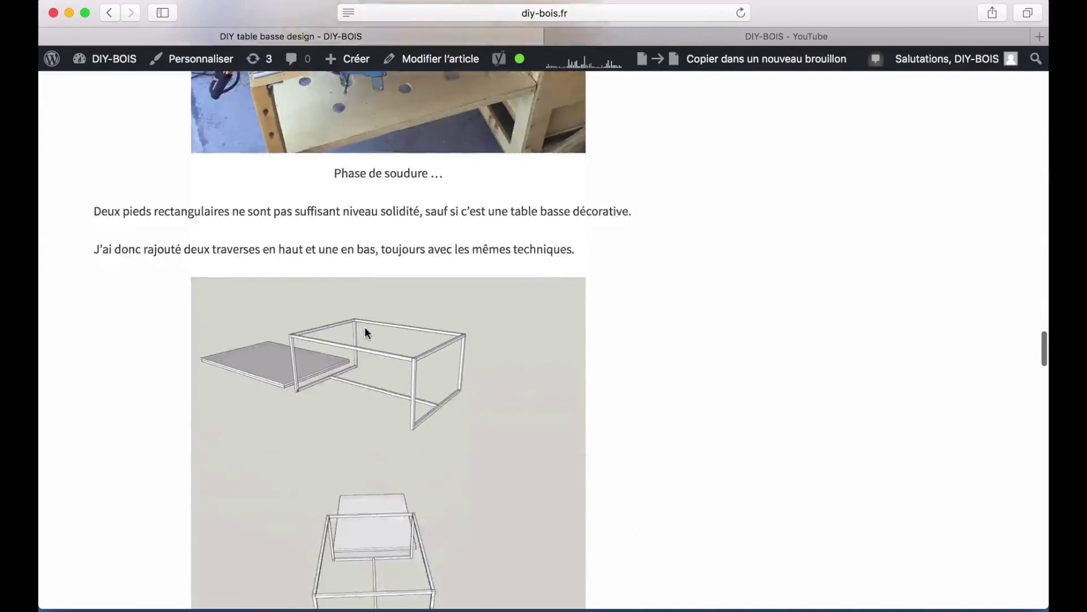
scroll(365, 327, down, 4)
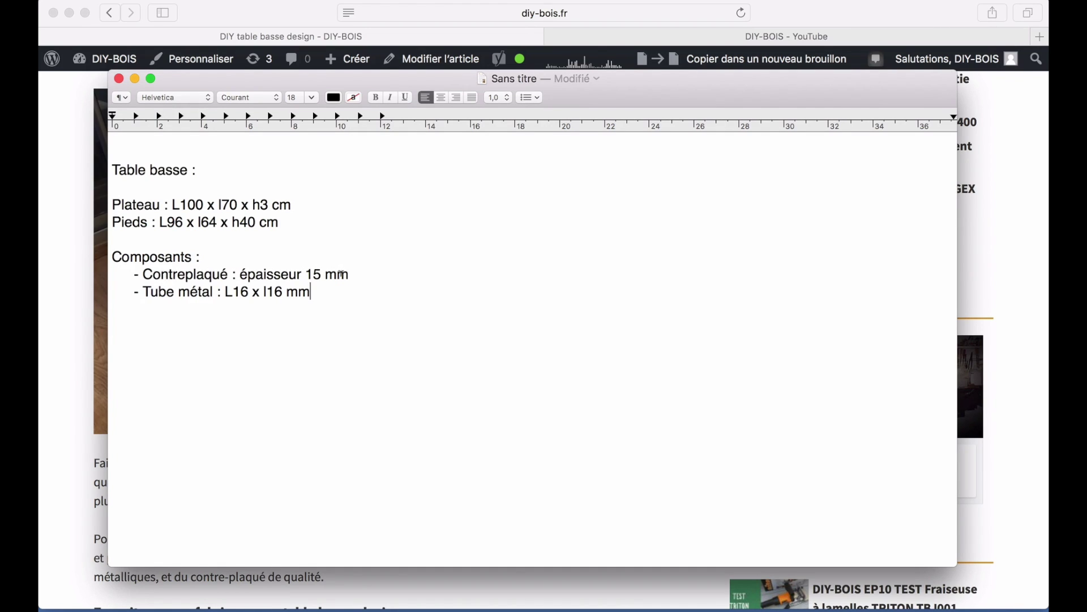
Step: Return to the article and examine the drawings of the tabletop, its 45° mitred frame and their glued assembly
click(73, 271)
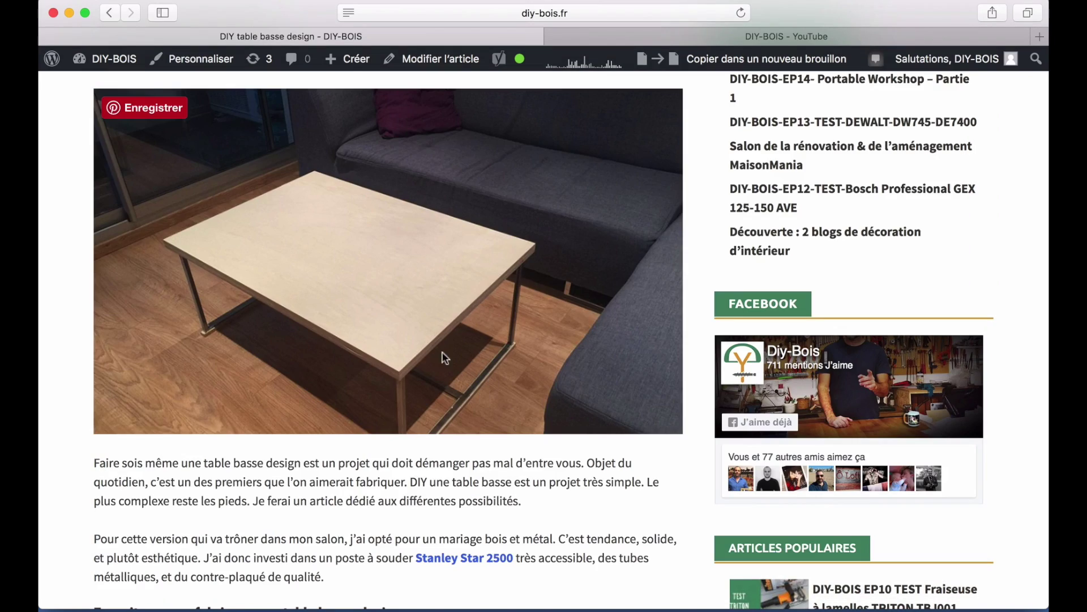
scroll(422, 356, down, 15)
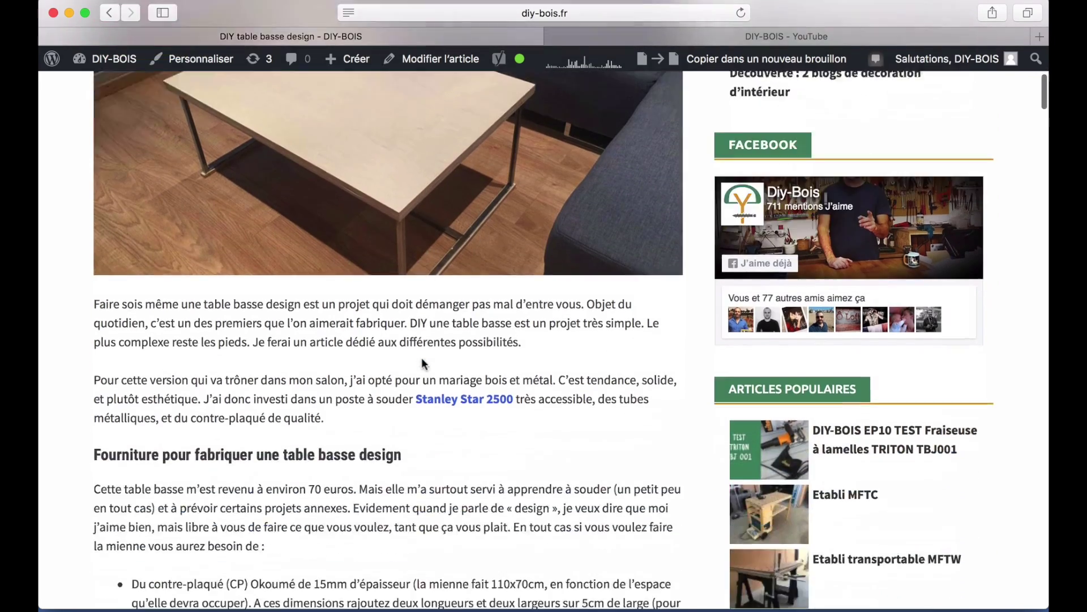
scroll(422, 358, down, 8)
scroll(421, 358, up, 1)
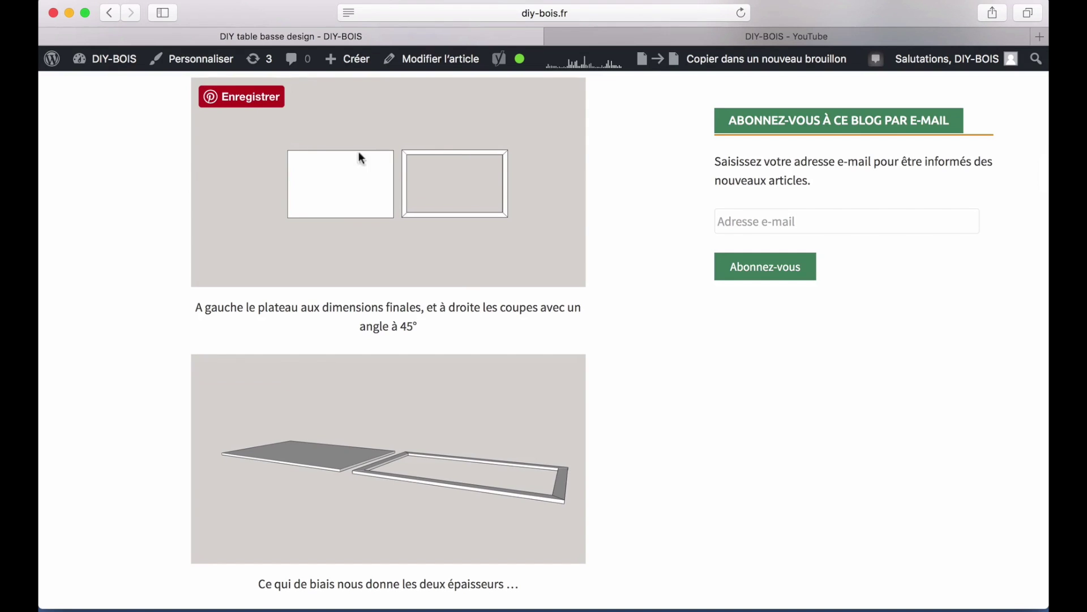
scroll(396, 491, down, 7)
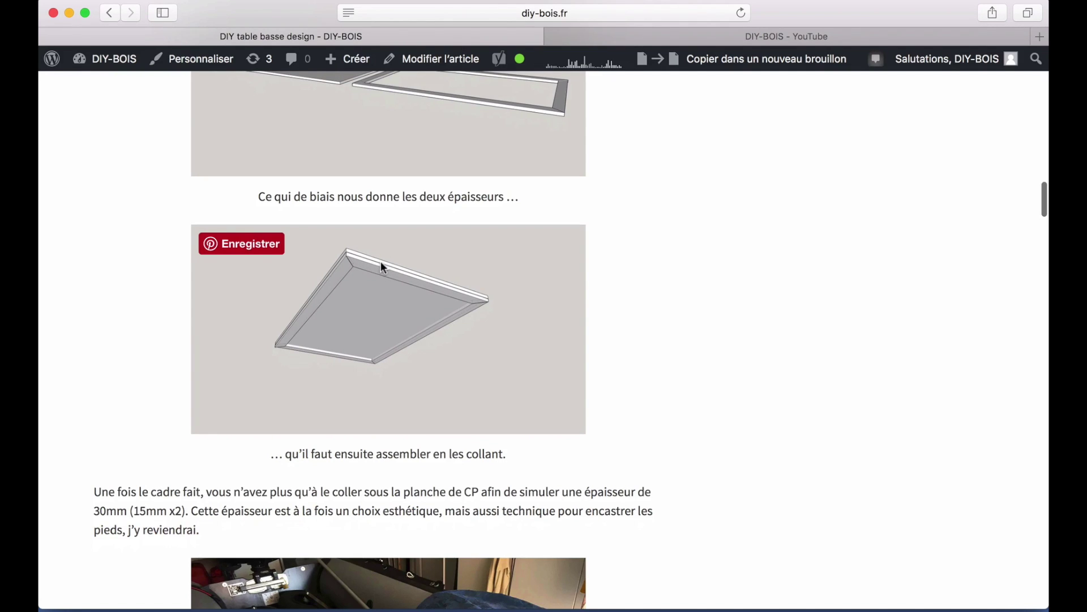
scroll(381, 266, up, 1)
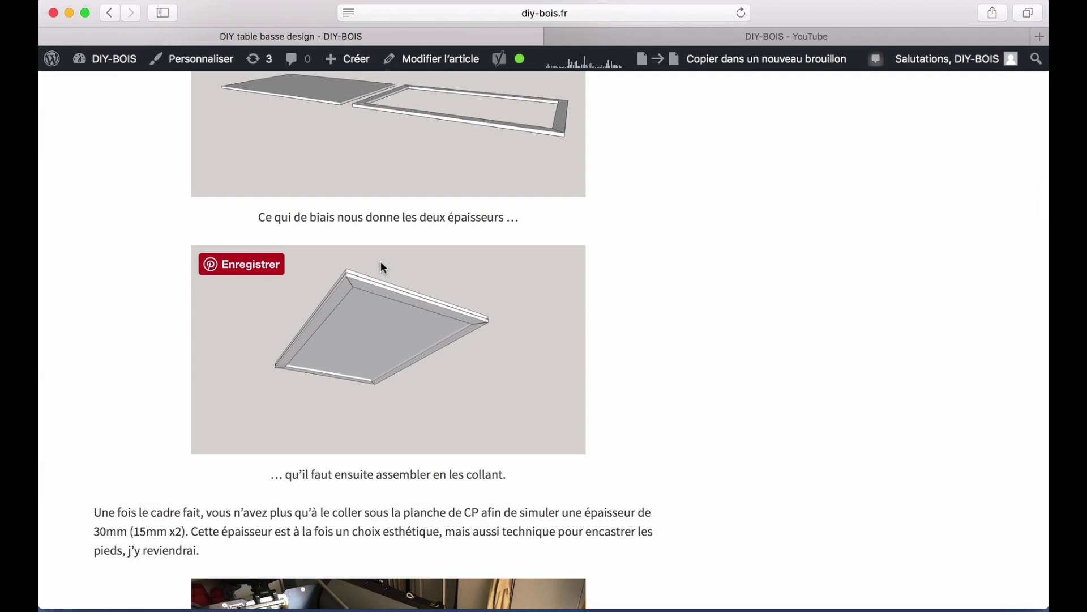
Step: Review the tabletop dimensions in the Table basse text note, and go back to the finished table photo in the article
mouse_move(688, 600)
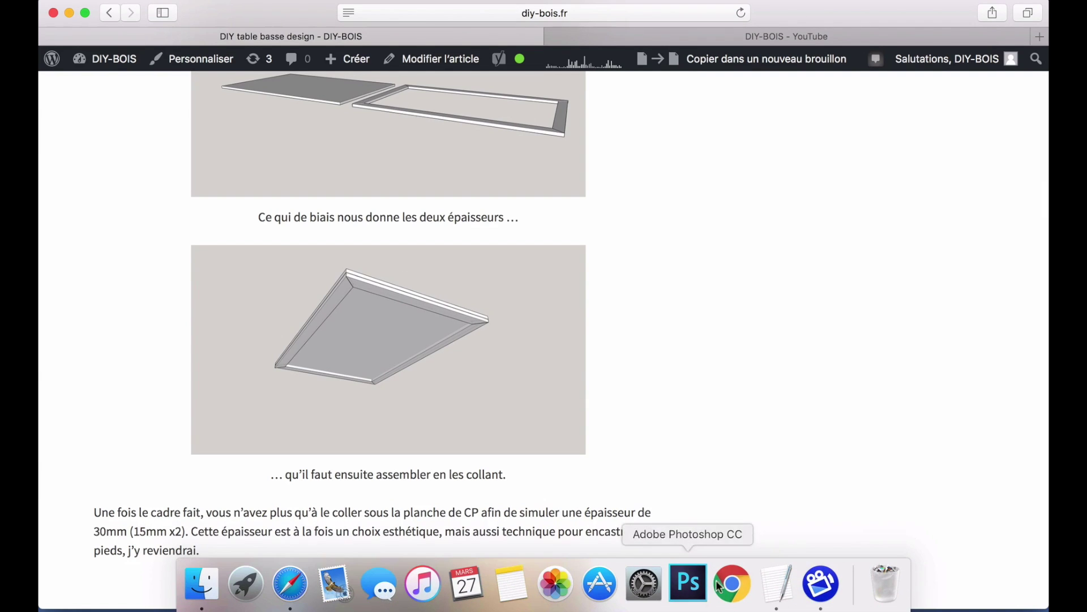
click(780, 592)
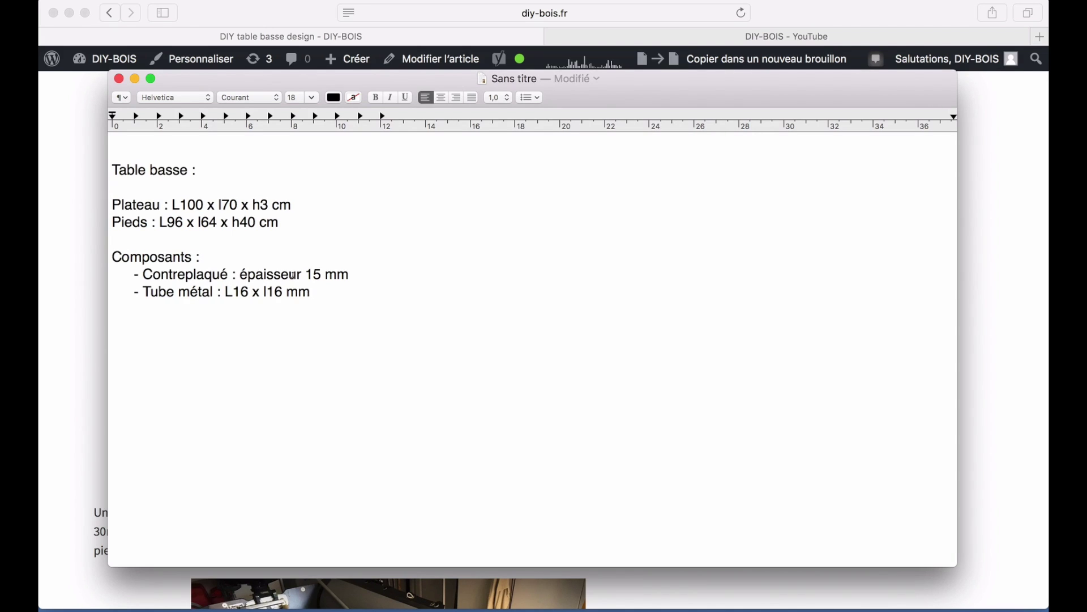
drag(169, 204, 295, 204)
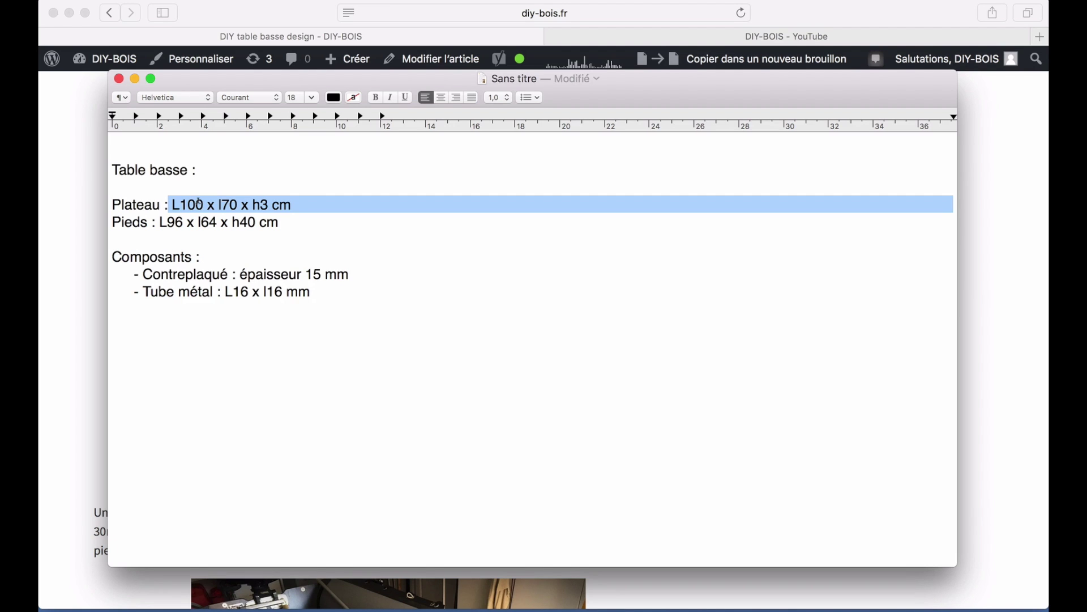
click(71, 201)
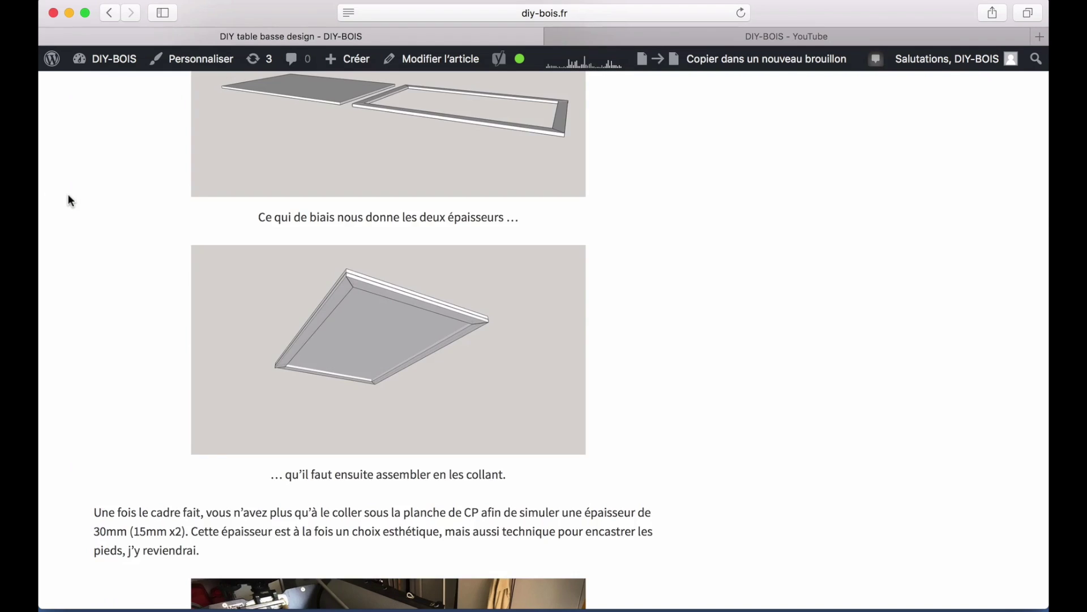
scroll(70, 200, up, 10)
scroll(70, 201, down, 1)
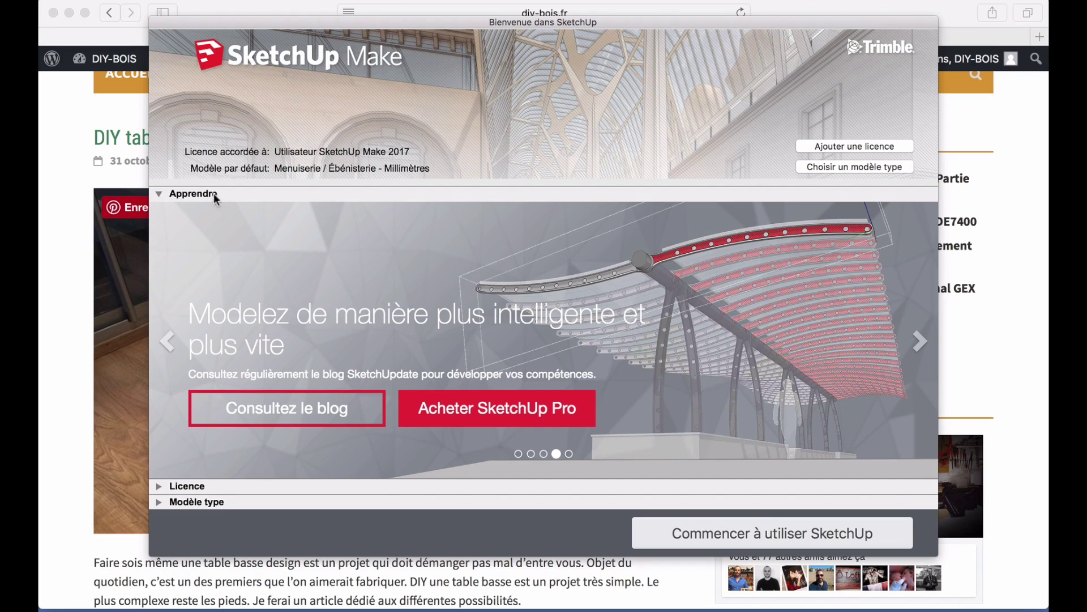
Step: Start SketchUp Make with the Menuiserie / Ébénisterie - Millimètres template
click(159, 502)
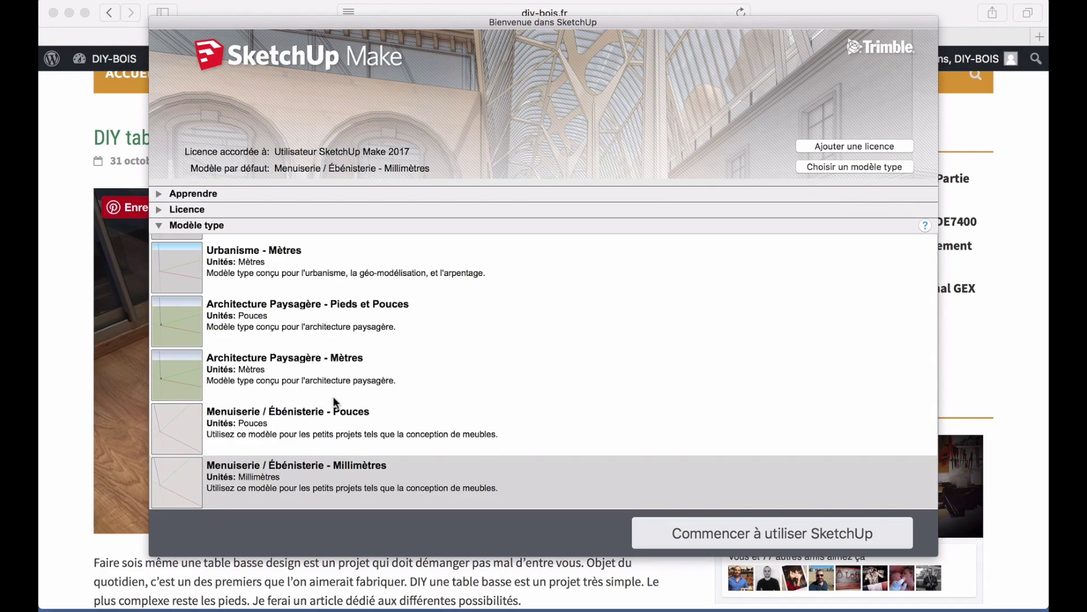
scroll(333, 396, down, 4)
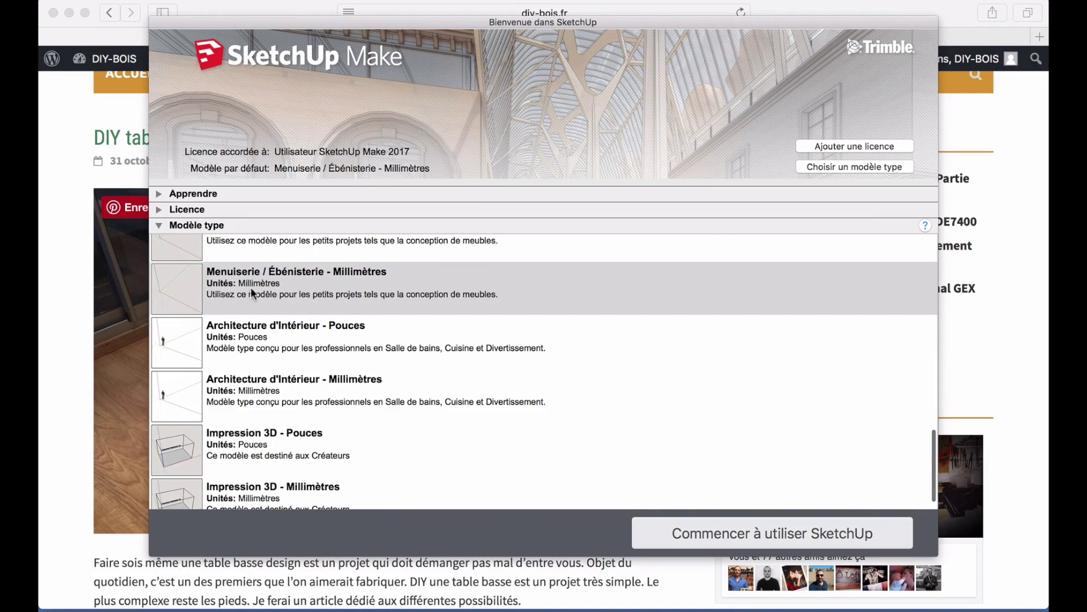
click(753, 532)
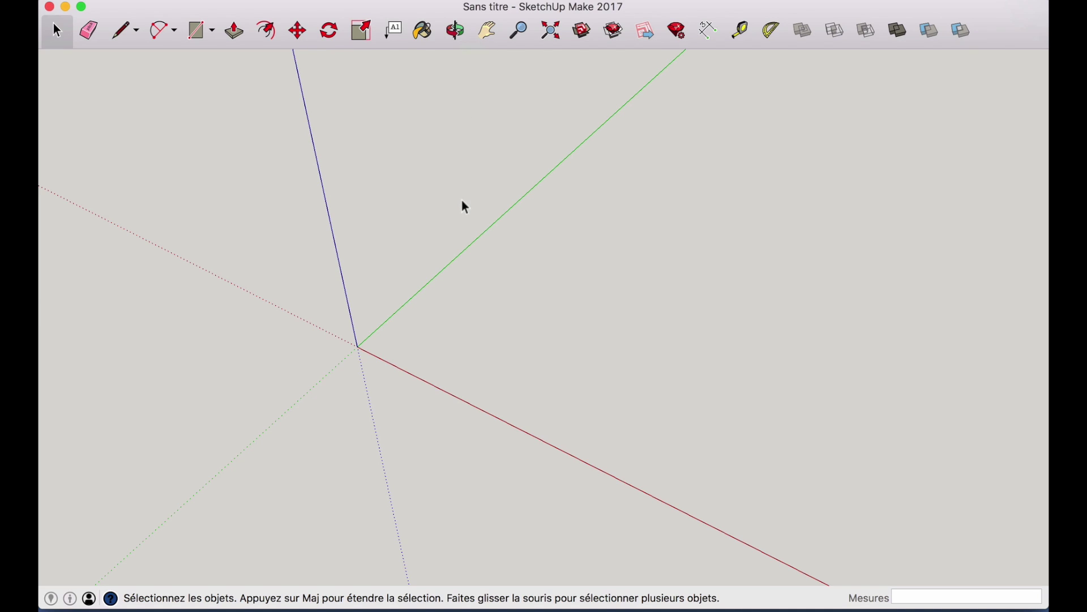
Step: Try out the Orbit and Pan tools and zoom in and out around the axes of the empty model
key(o)
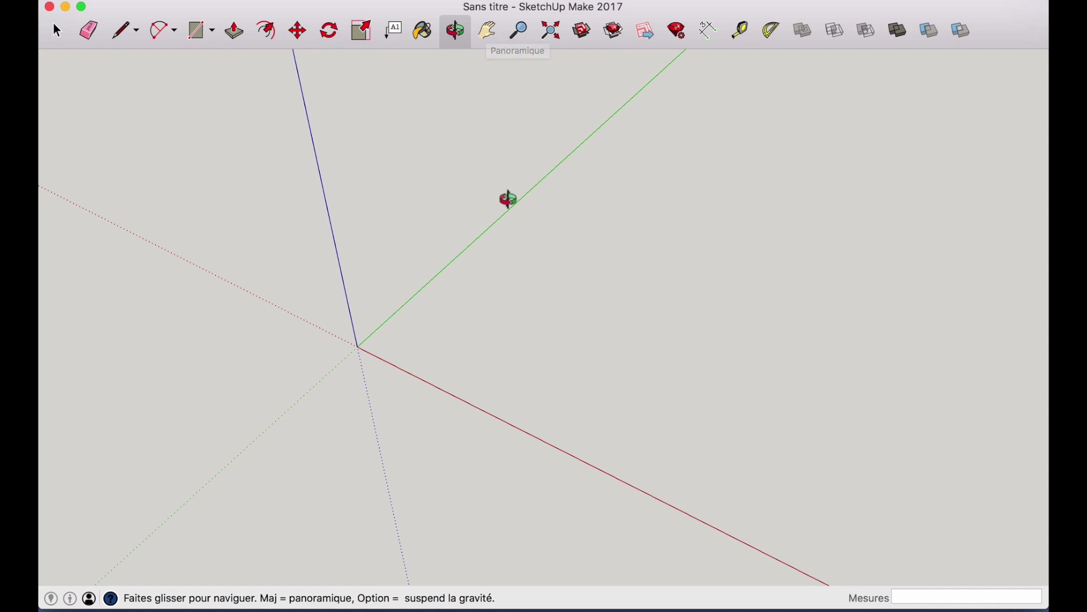
key(h)
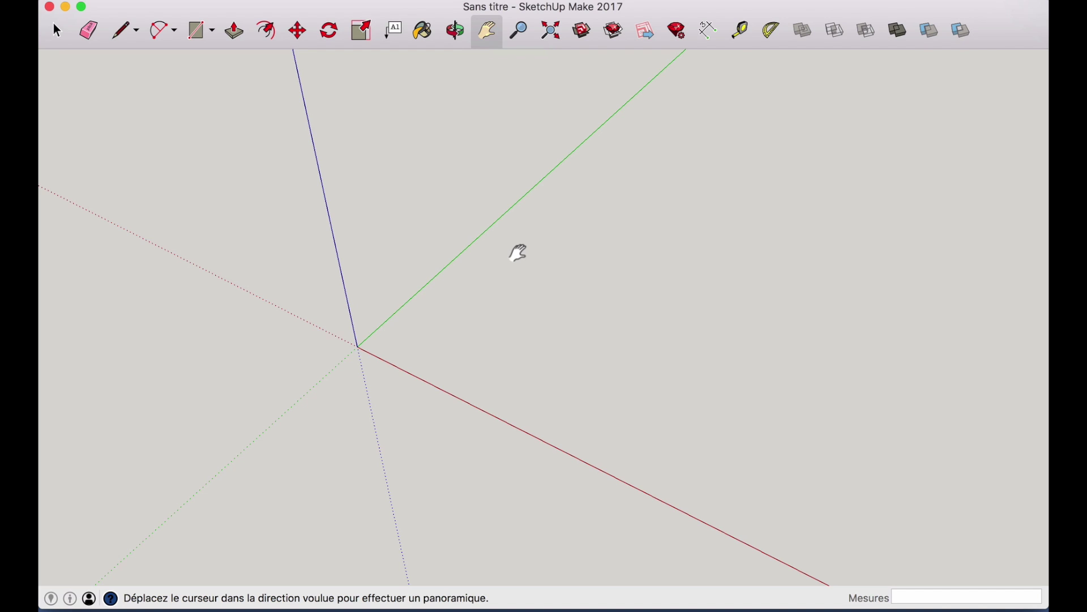
scroll(518, 253, up, 5)
scroll(518, 253, down, 6)
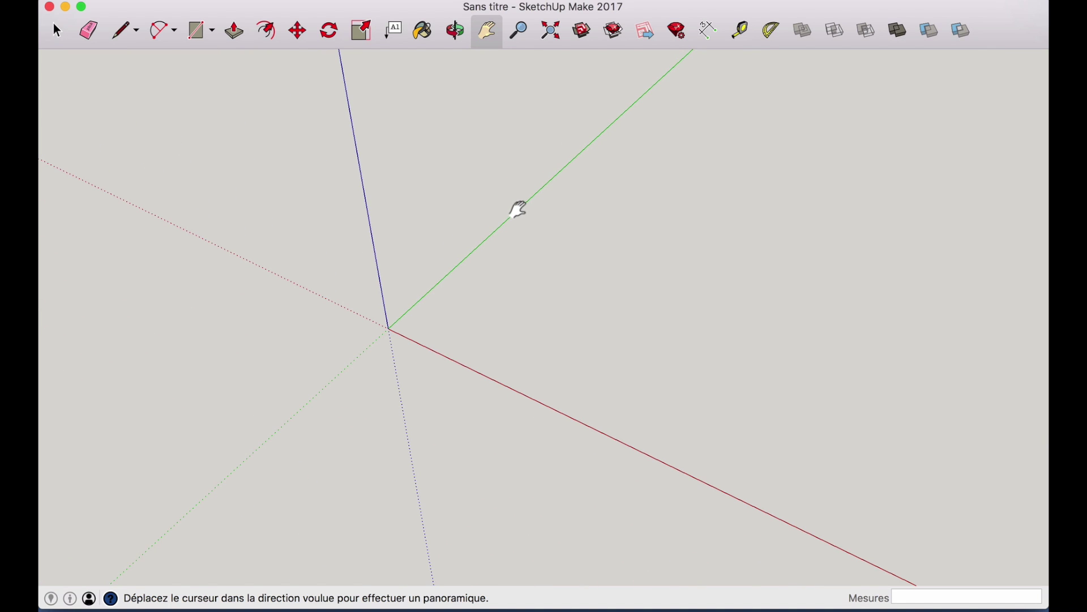
scroll(518, 210, up, 8)
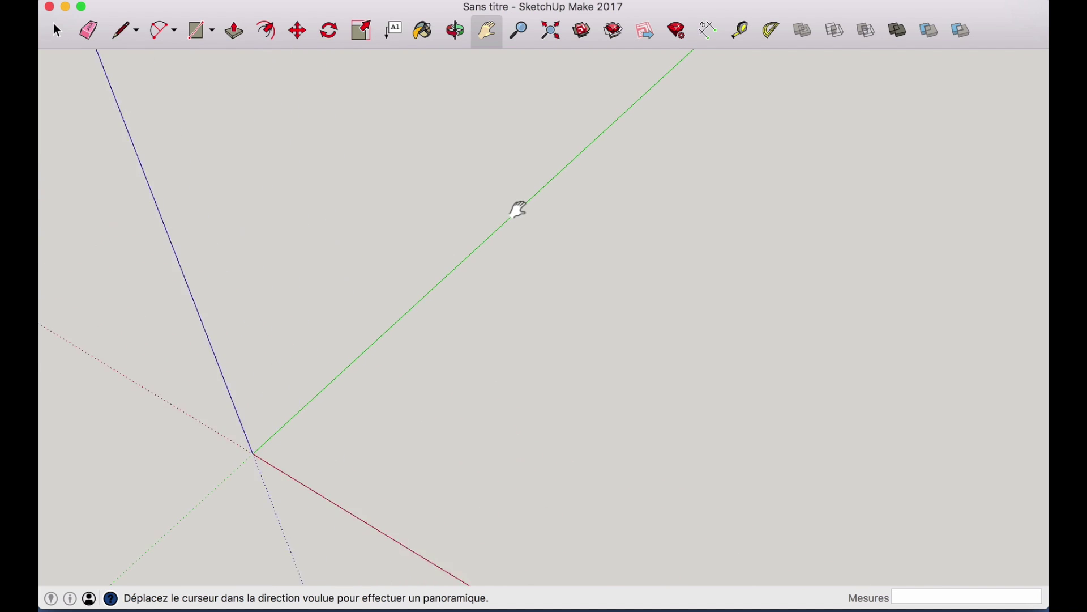
Step: Set the camera to the standard Dessus view and activate the Rectangle tool
scroll(518, 210, down, 6)
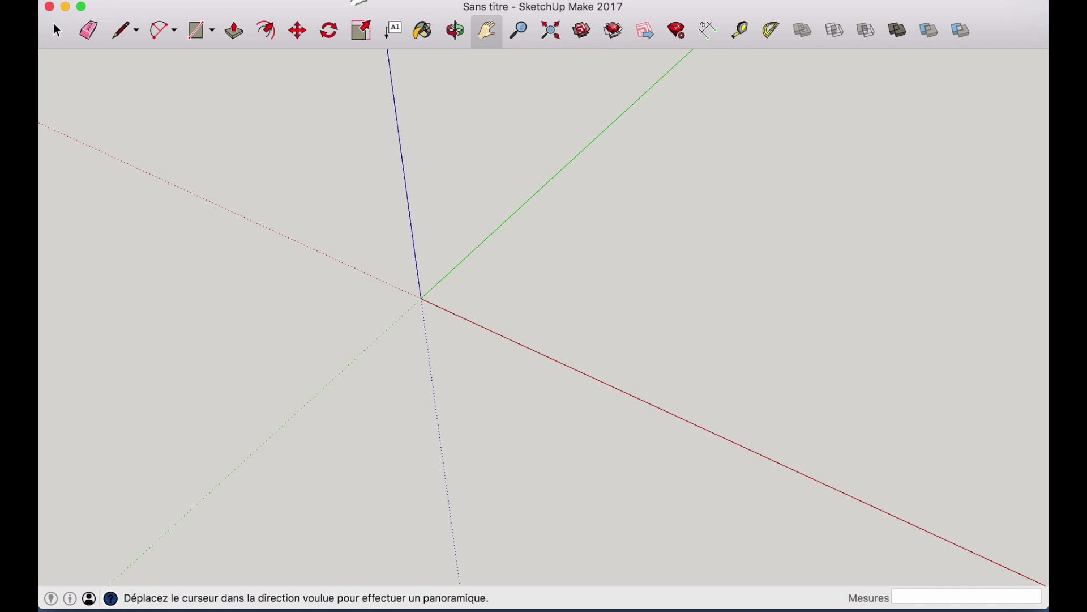
click(380, 2)
mouse_move(416, 37)
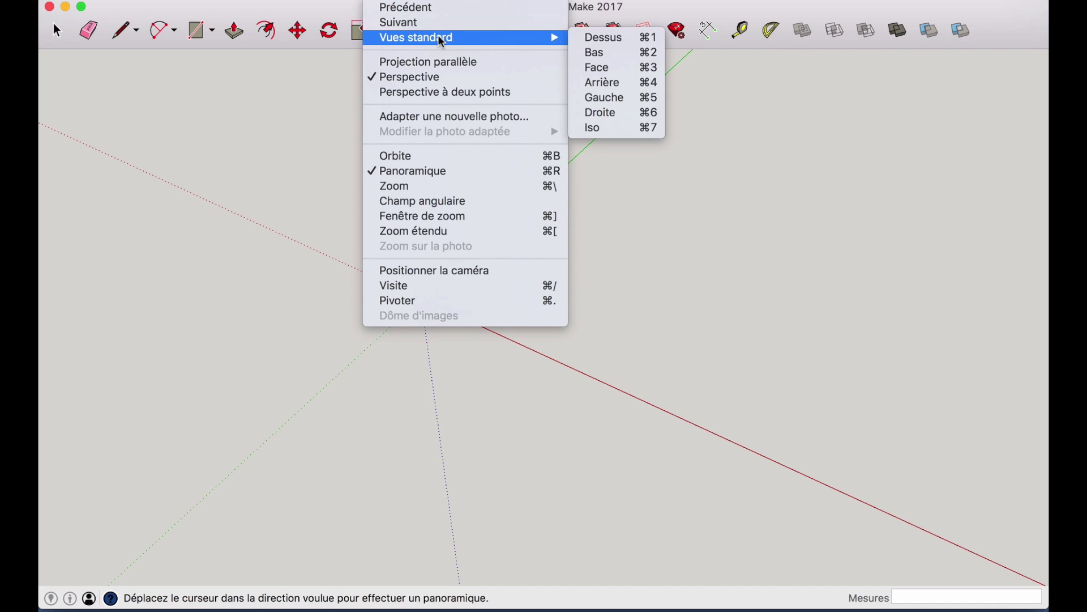
click(611, 38)
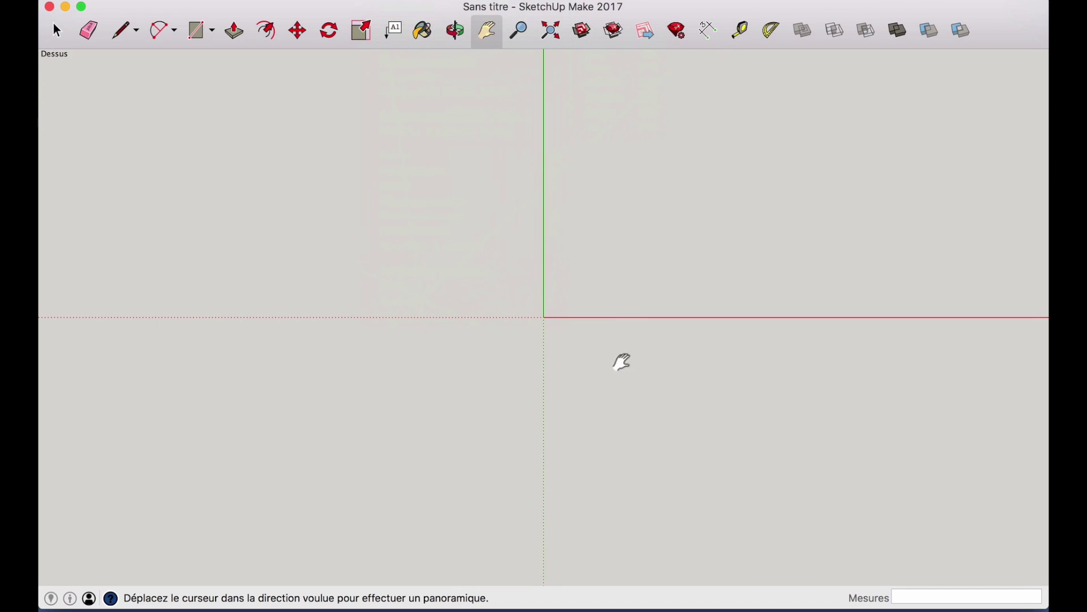
drag(586, 259, 365, 293)
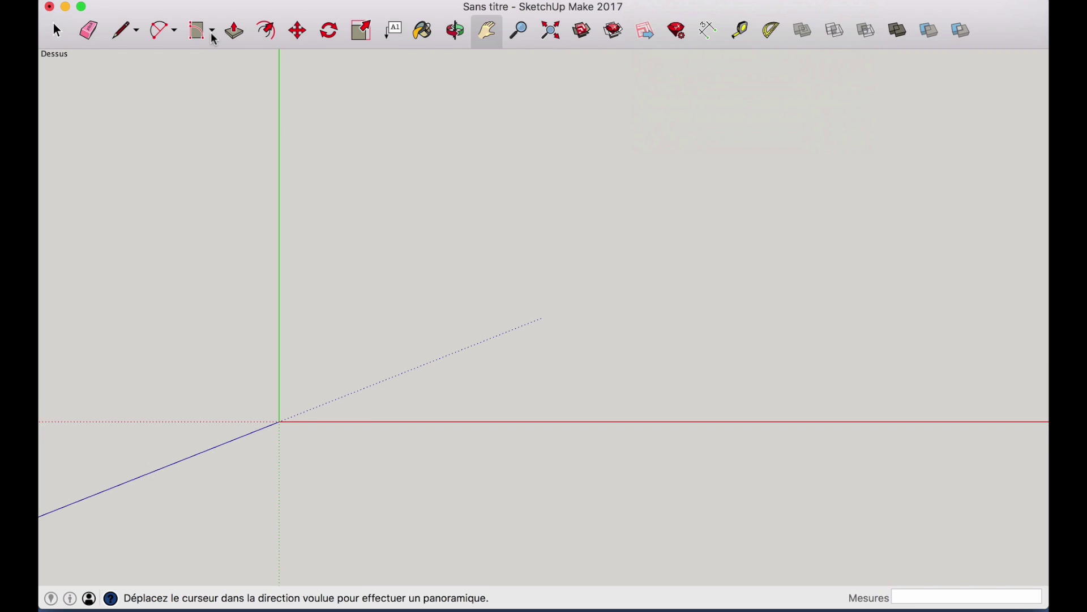
click(213, 36)
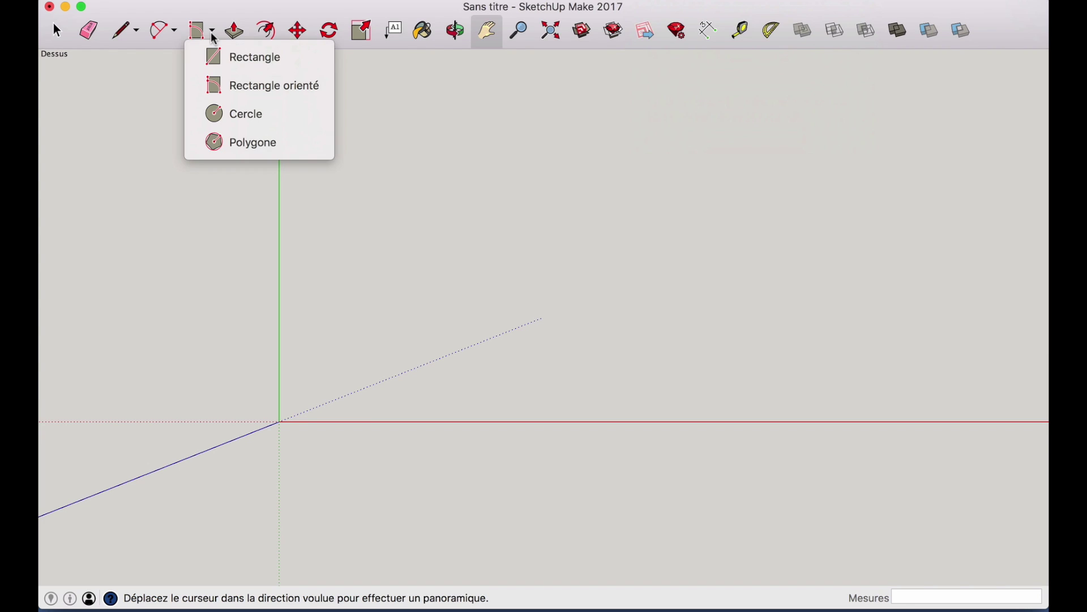
click(226, 53)
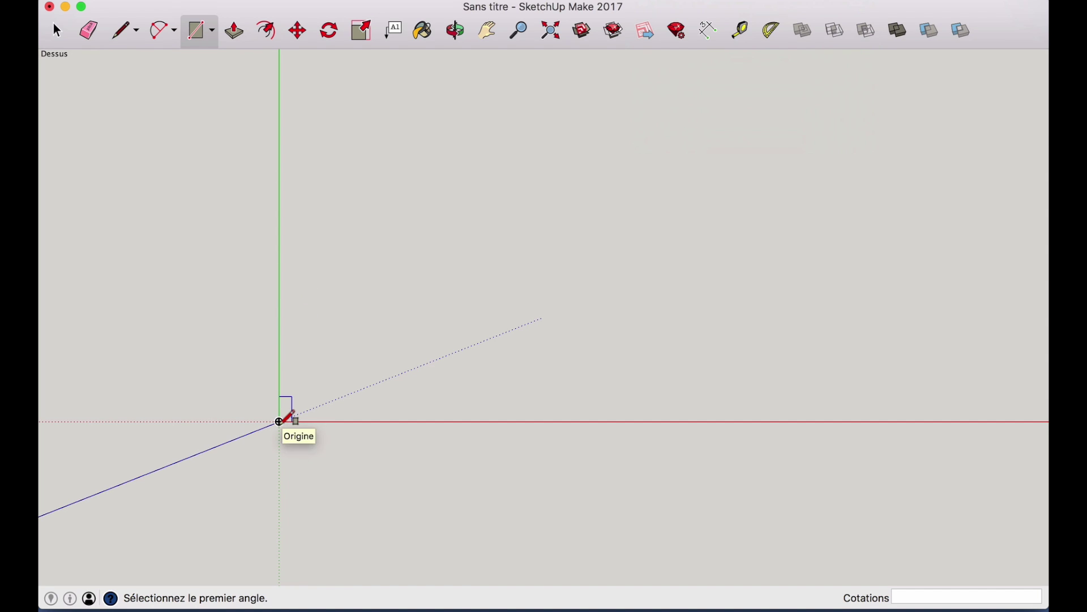
click(536, 332)
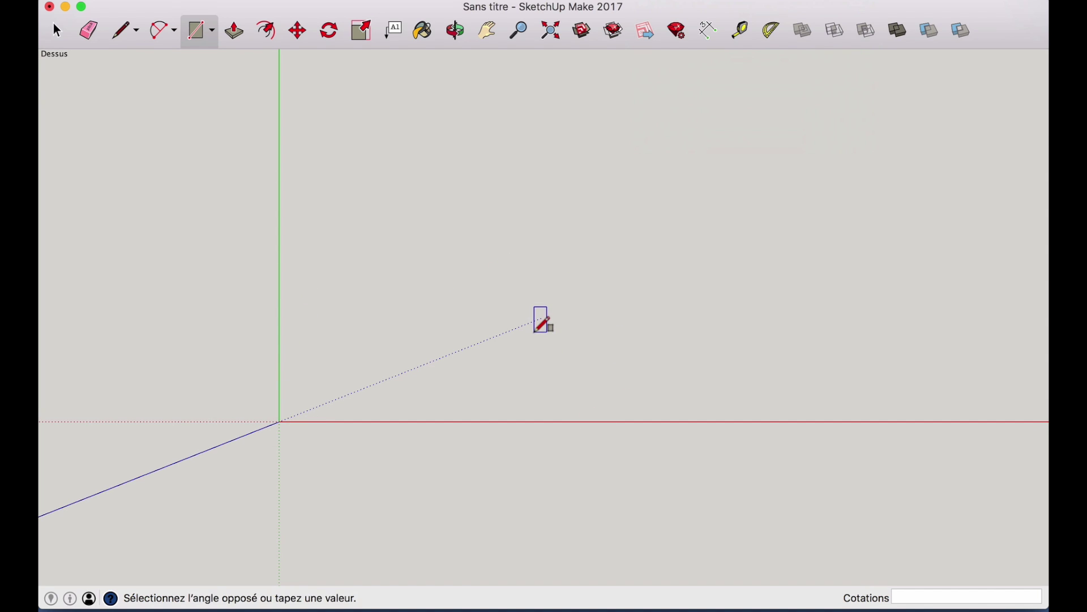
click(300, 394)
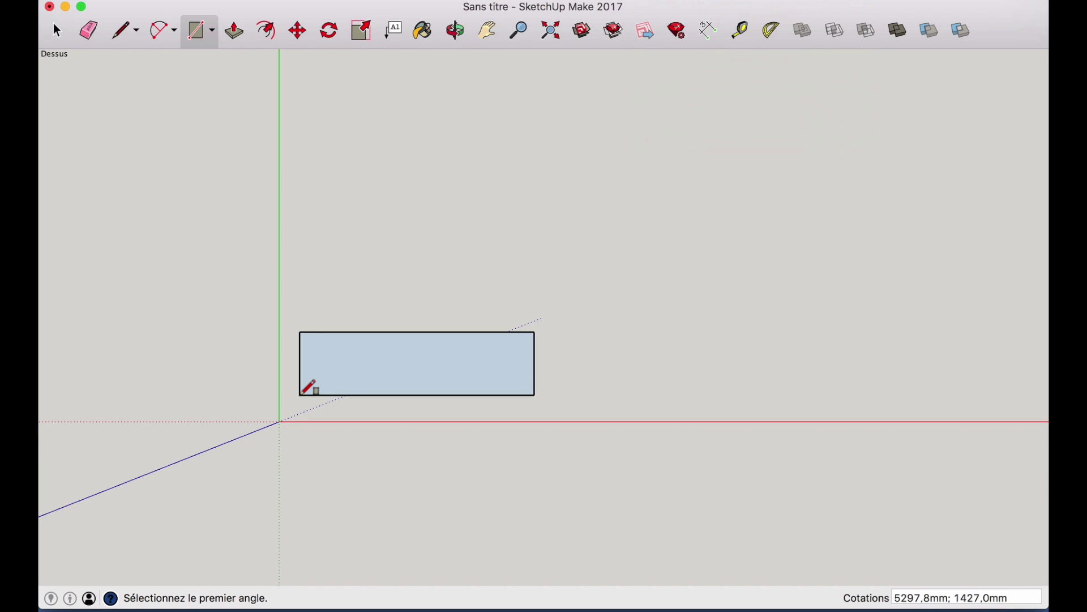
key(super+z)
Step: Draw a 1000 × 700 mm tabletop rectangle with its first corner at the origin
click(279, 422)
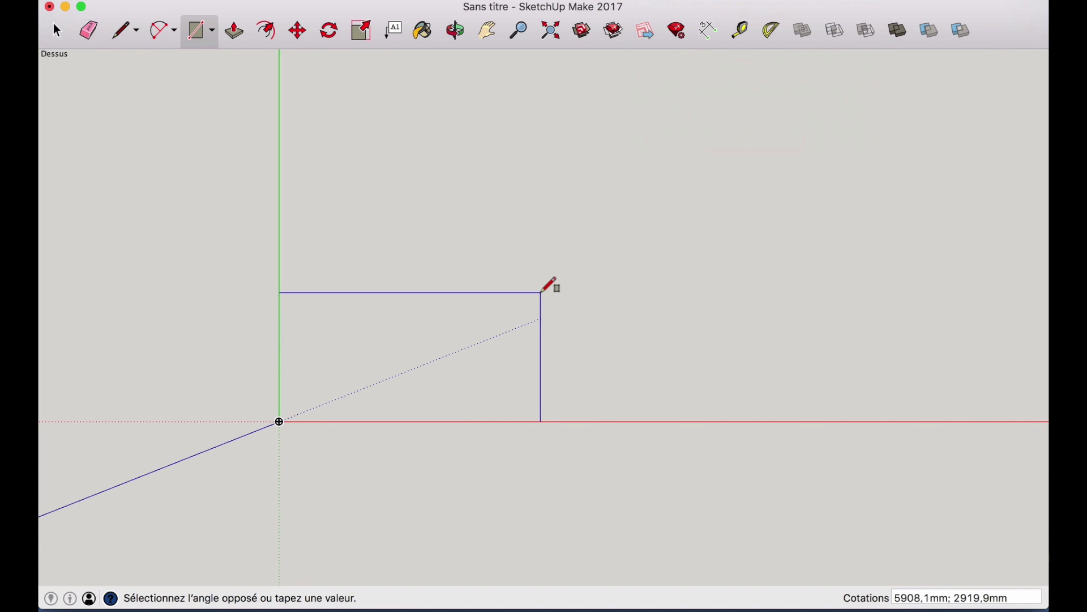
click(541, 293)
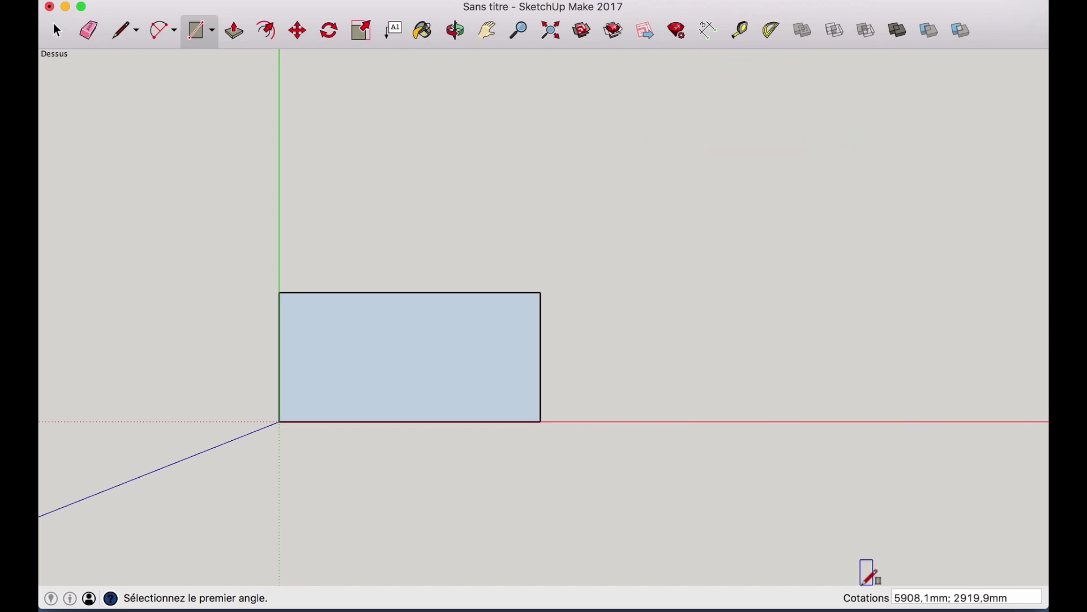
key(Down)
text(1)
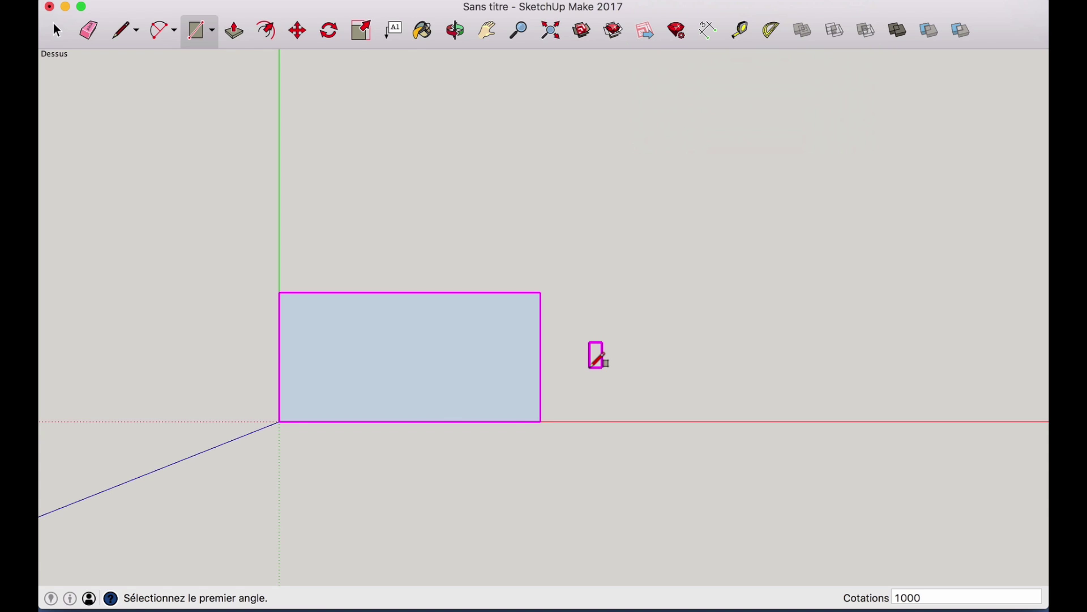
key(shift)
text(000;700)
key(Return)
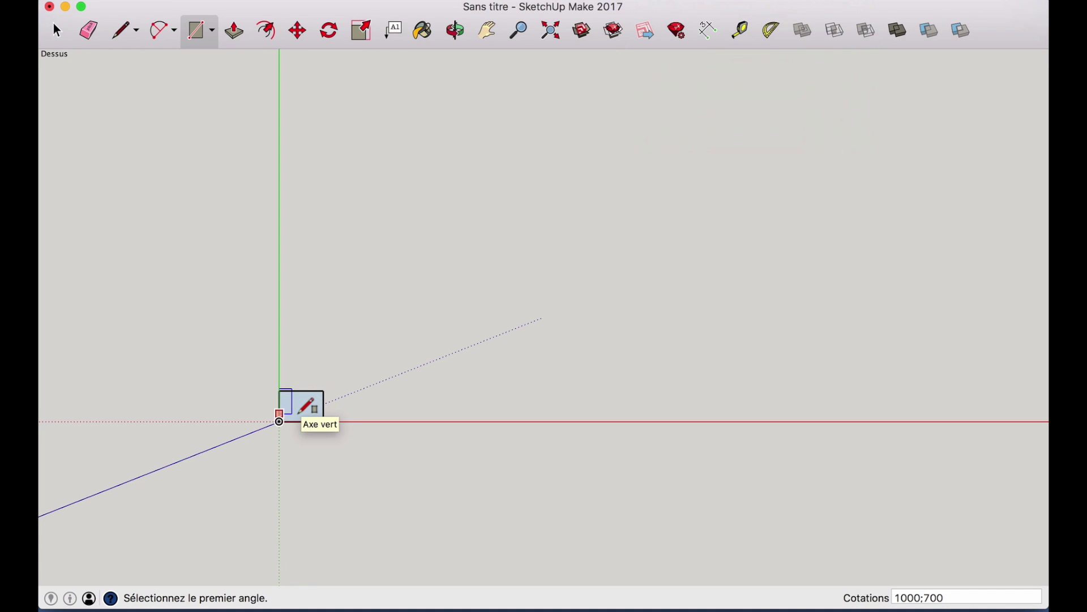
Step: Examine the tabletop rectangle up close and from an oblique viewpoint
scroll(301, 422, up, 1)
scroll(302, 422, up, 3)
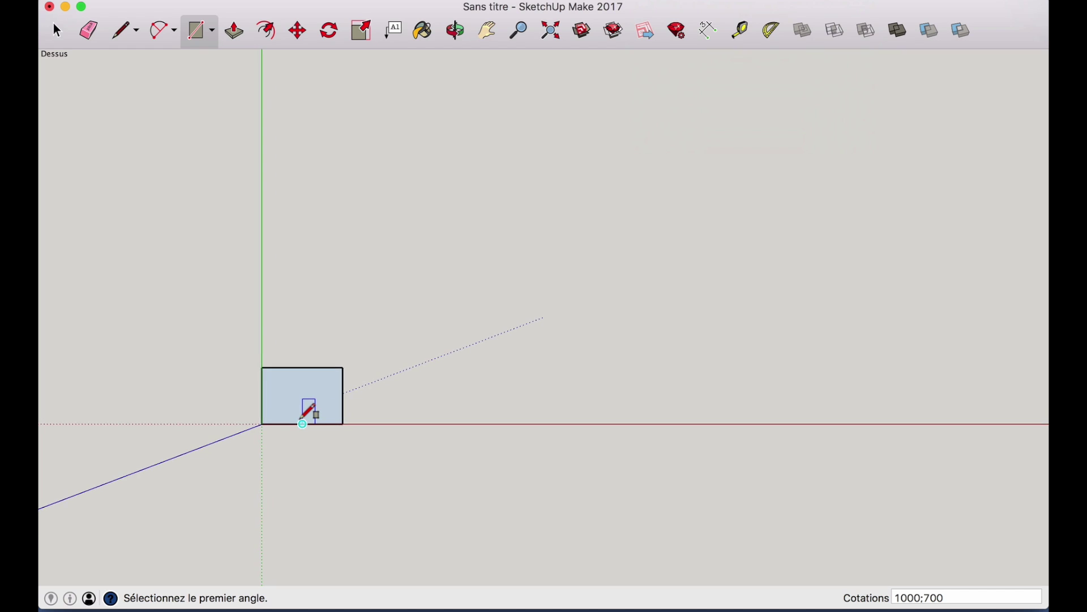
scroll(259, 364, up, 4)
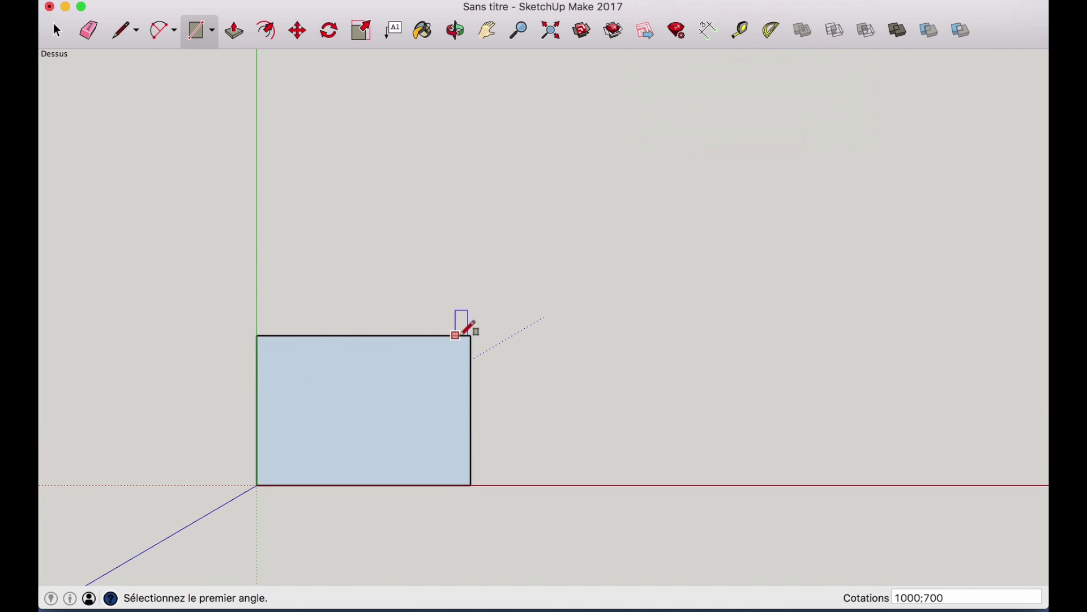
scroll(478, 332, up, 3)
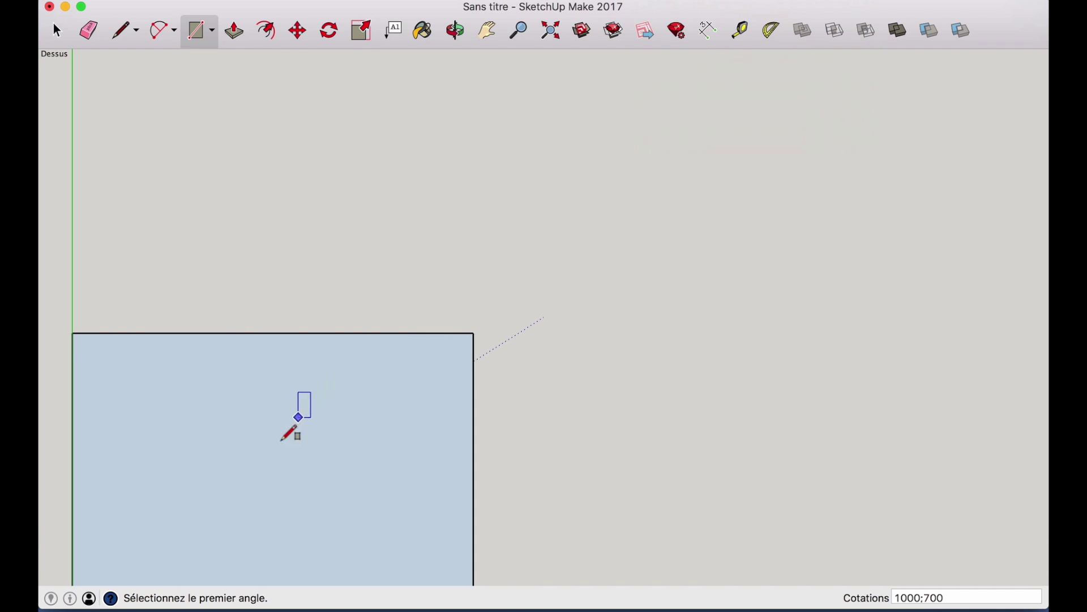
scroll(282, 146, down, 1)
scroll(277, 155, down, 2)
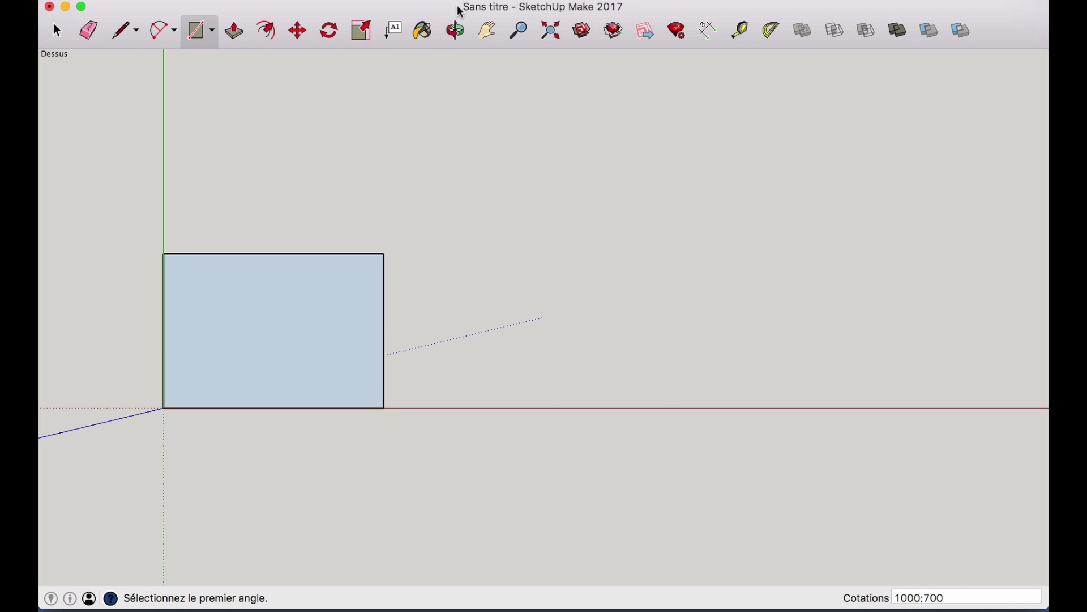
click(456, 32)
drag(396, 392, 350, 318)
scroll(349, 318, up, 5)
scroll(350, 318, down, 1)
drag(433, 409, 519, 454)
scroll(518, 367, down, 5)
Step: Draw a separate 50 × 700 mm rectangle starting on the red axis, just beside the tabletop rectangle
click(192, 30)
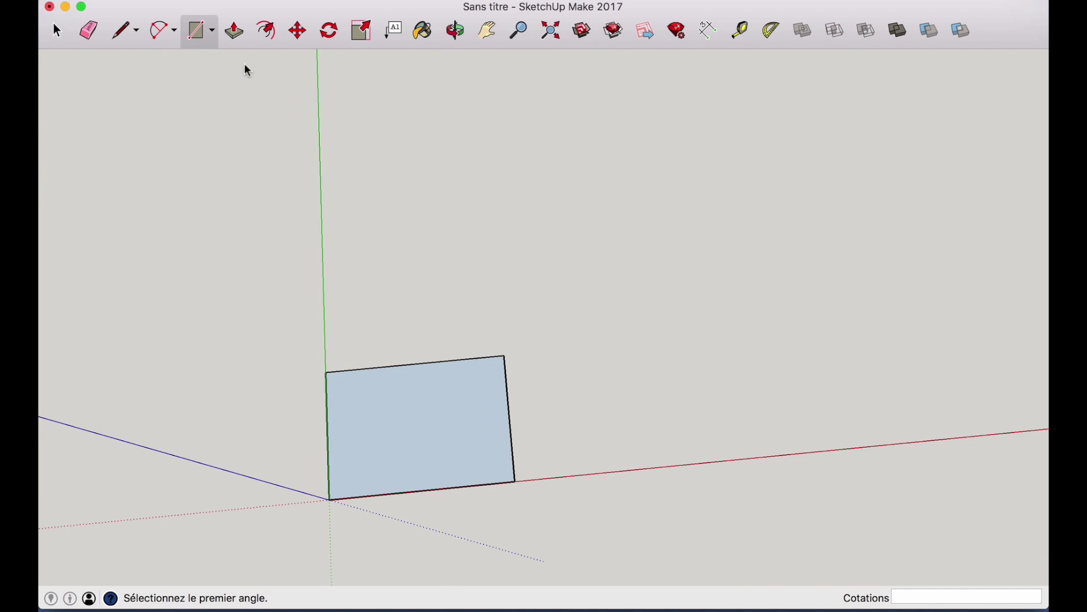
click(540, 480)
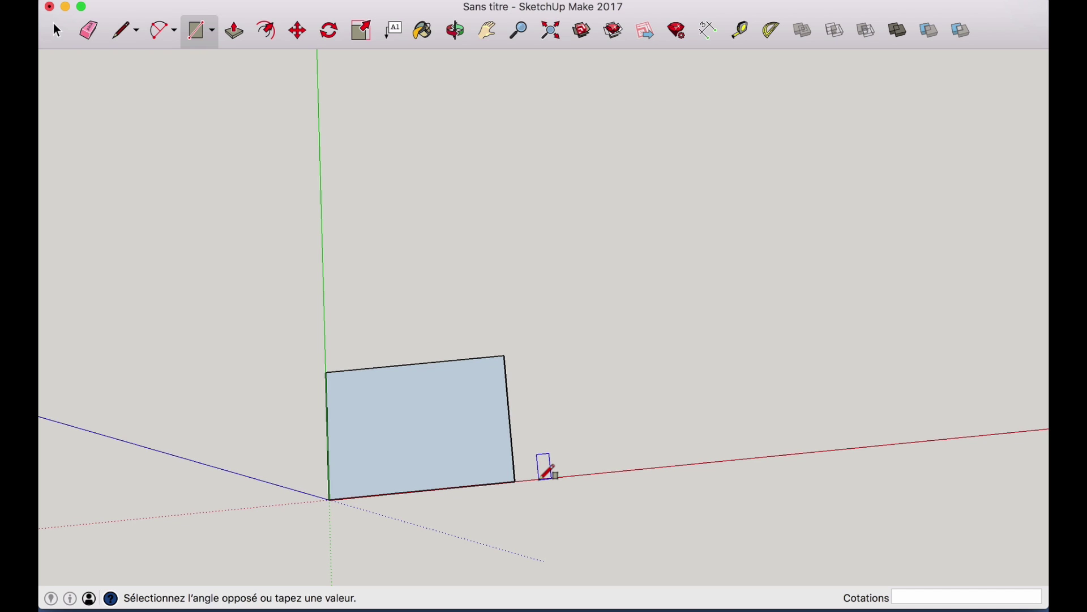
click(554, 351)
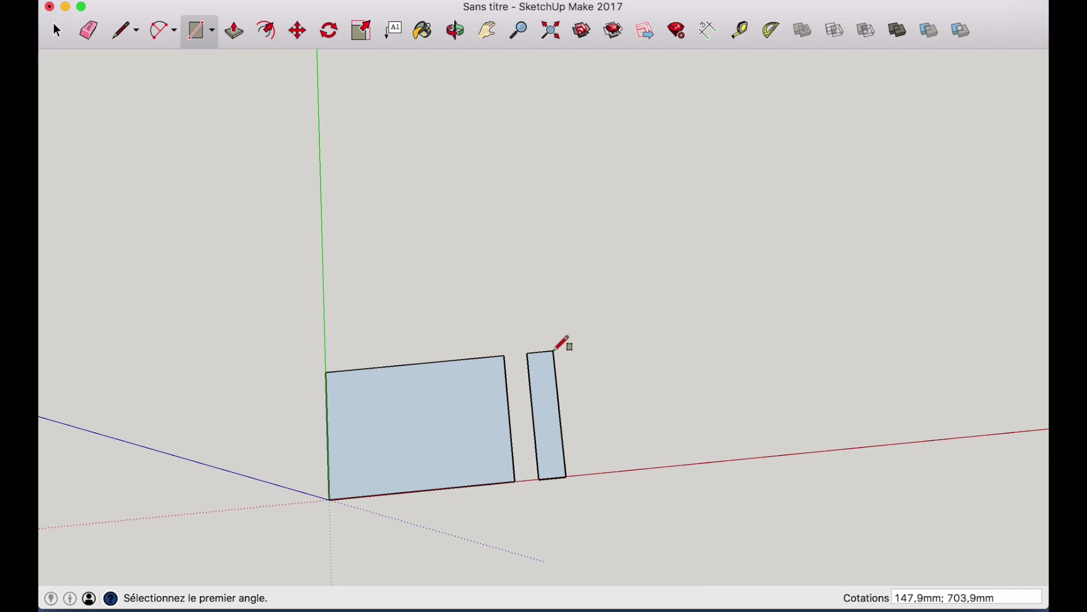
text(50;700)
key(Return)
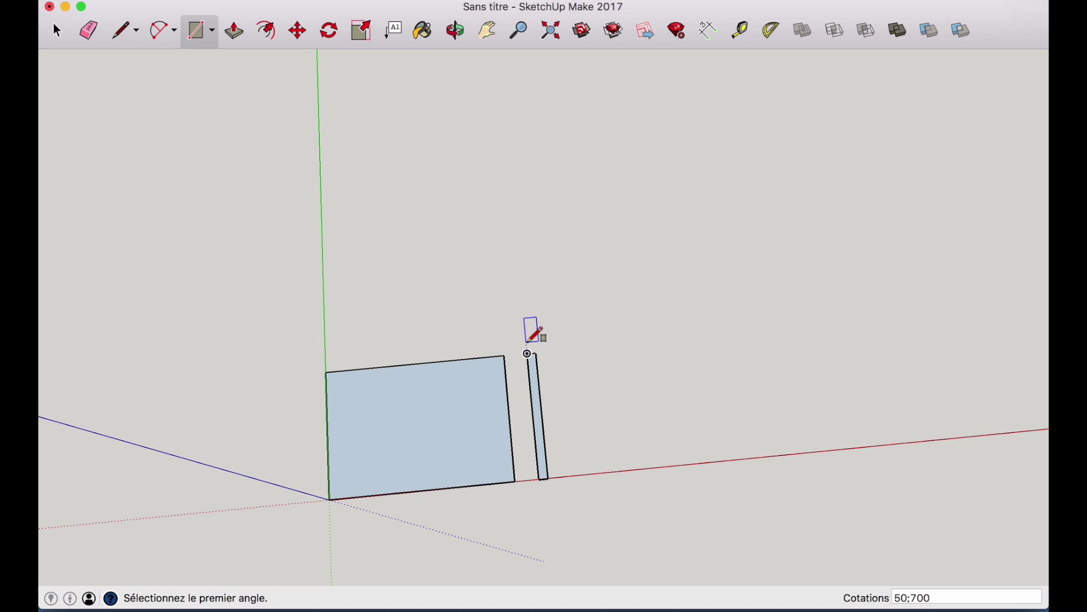
Step: Add a 45° Protractor guide through the narrow strip's far corner nearest the tabletop, measured from its short far edge
key(o)
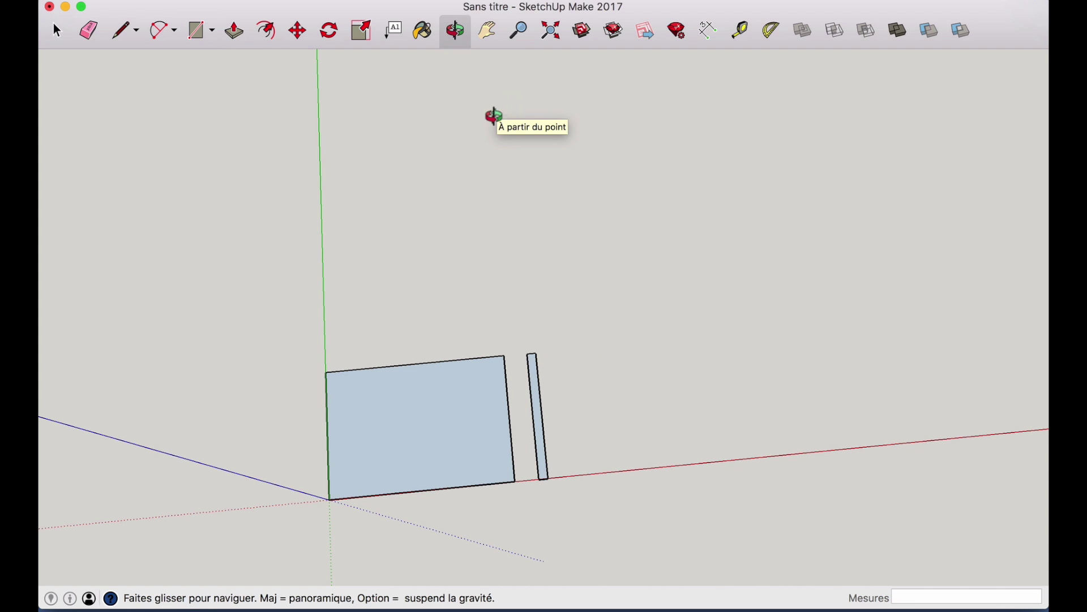
mouse_move(521, 334)
mouse_down()
mouse_move(571, 355)
mouse_move(500, 340)
mouse_move(534, 342)
mouse_up()
scroll(527, 357, up, 5)
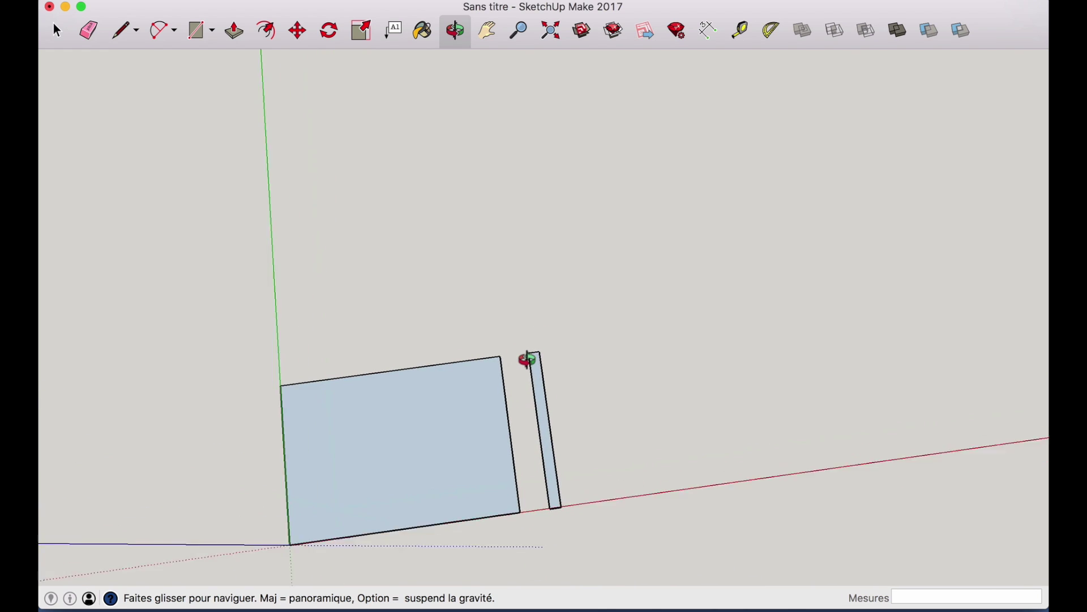
scroll(526, 359, up, 3)
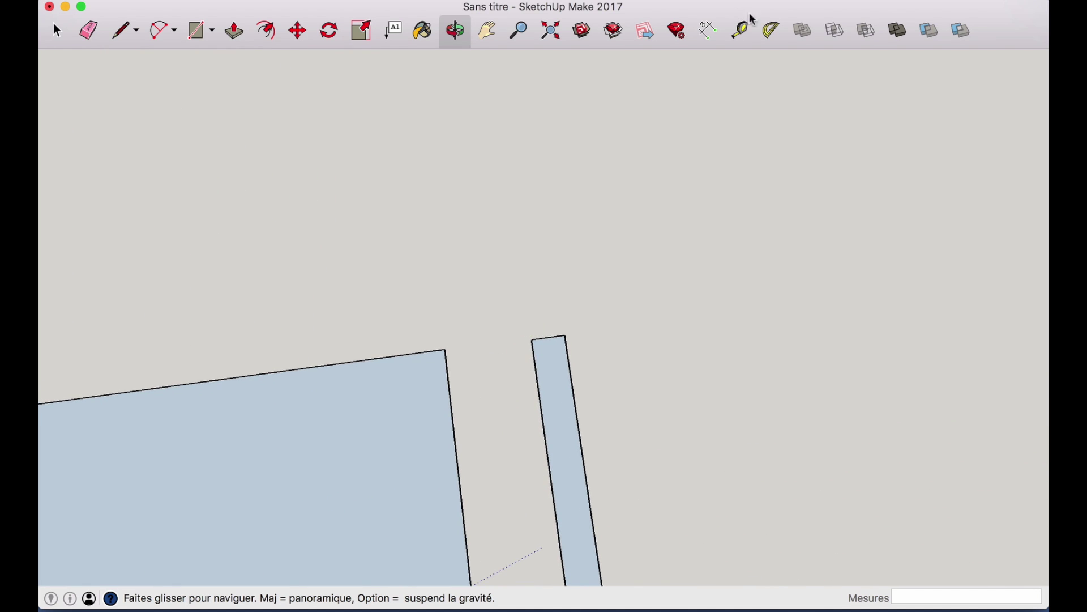
click(771, 33)
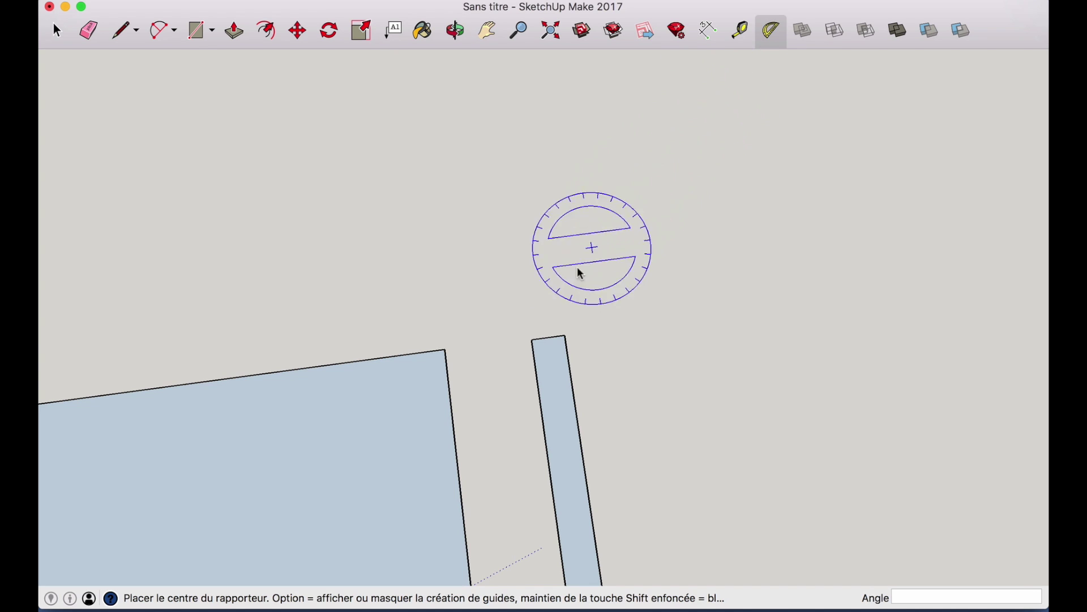
click(532, 340)
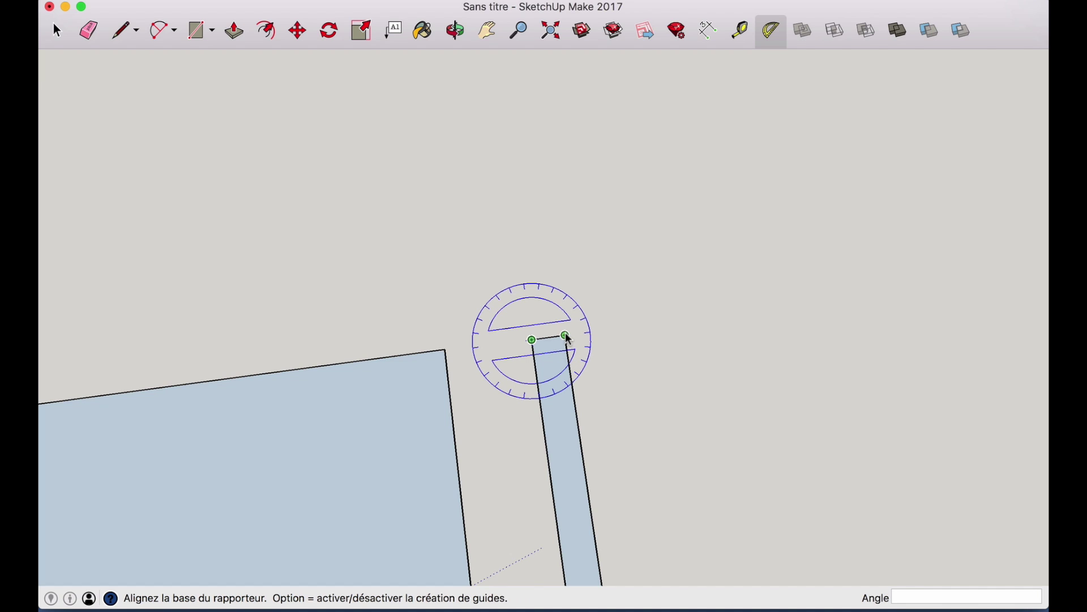
click(566, 336)
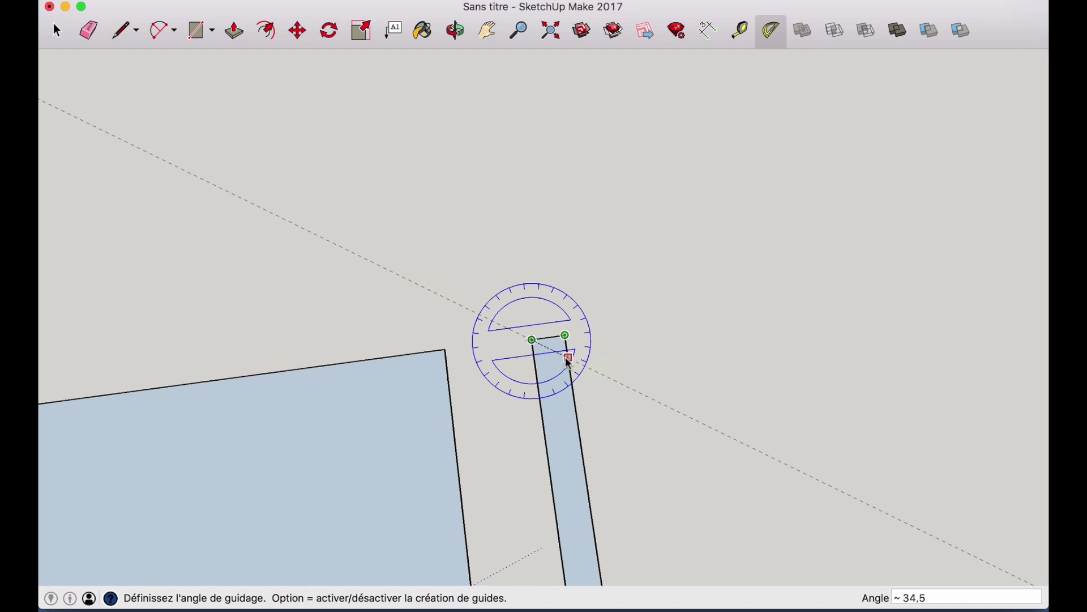
text(45)
key(Return)
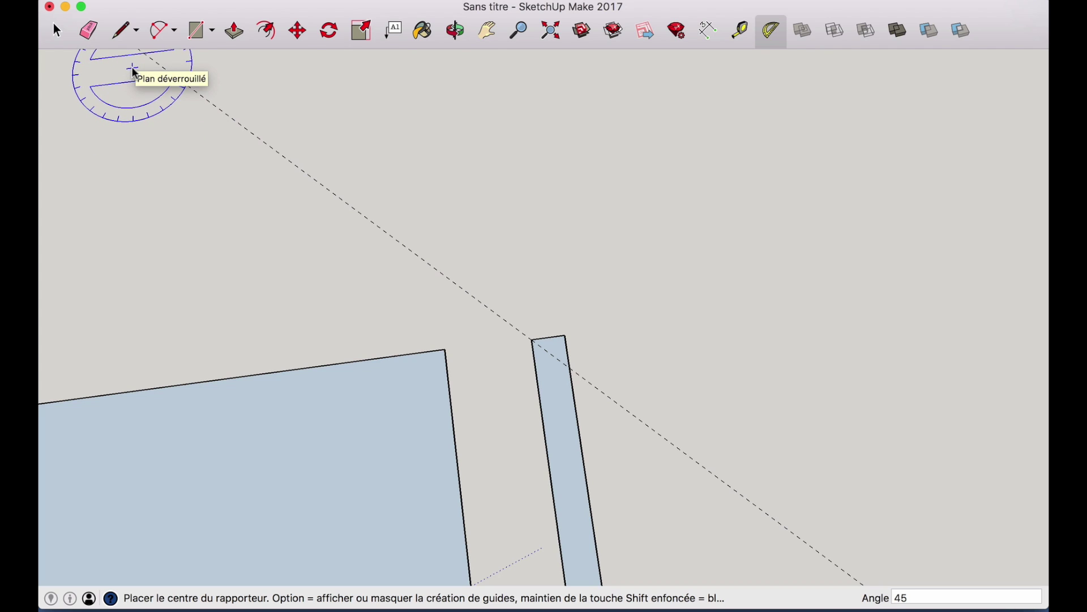
Step: Draw the mitre line along the 45° guide across the strip, and erase the waste corner and the guide
click(124, 34)
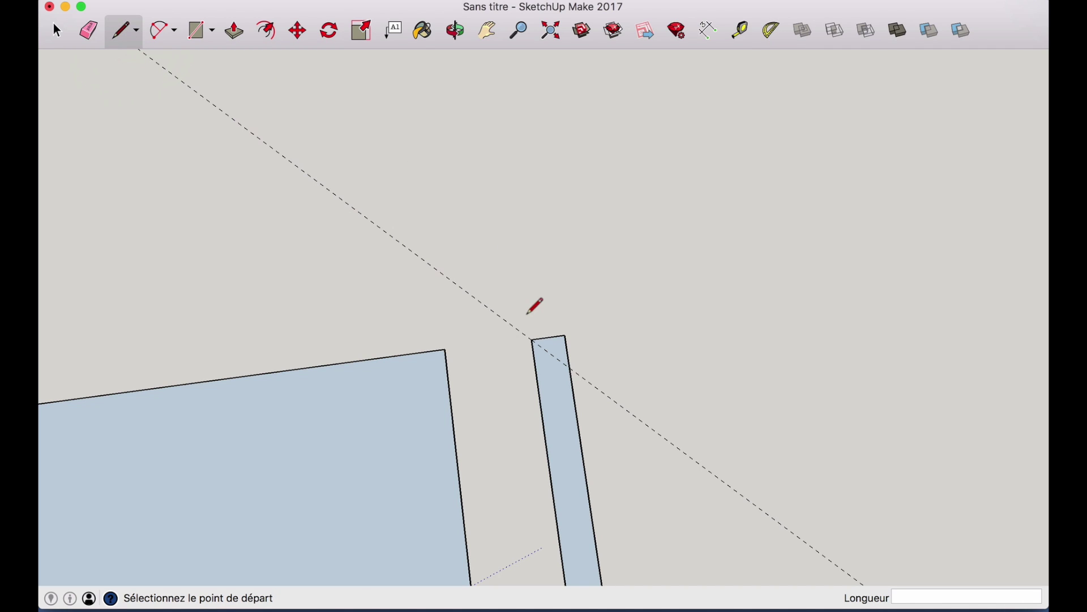
click(532, 340)
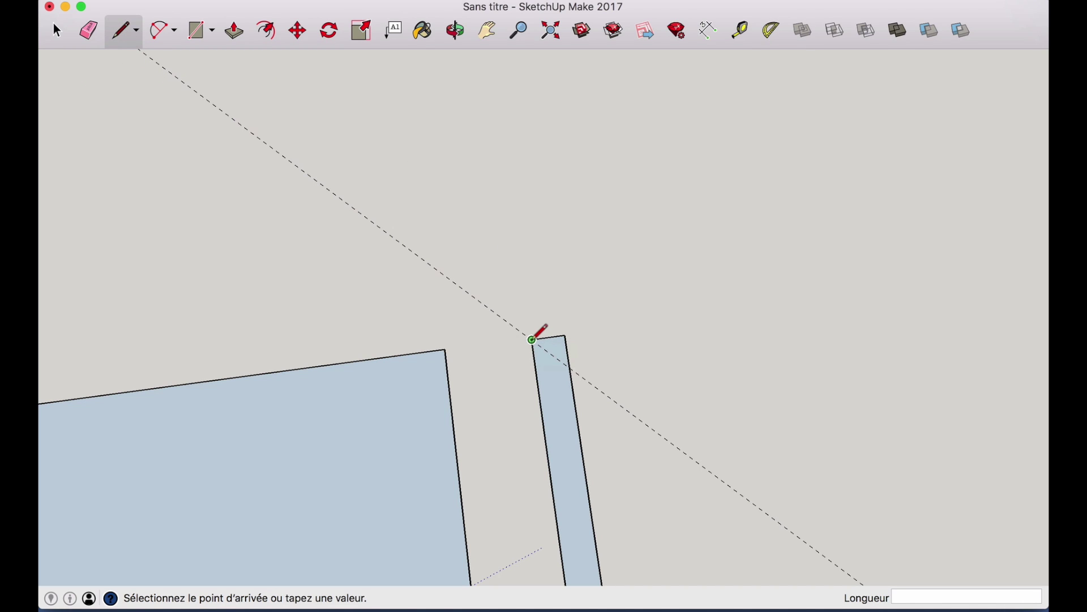
click(571, 368)
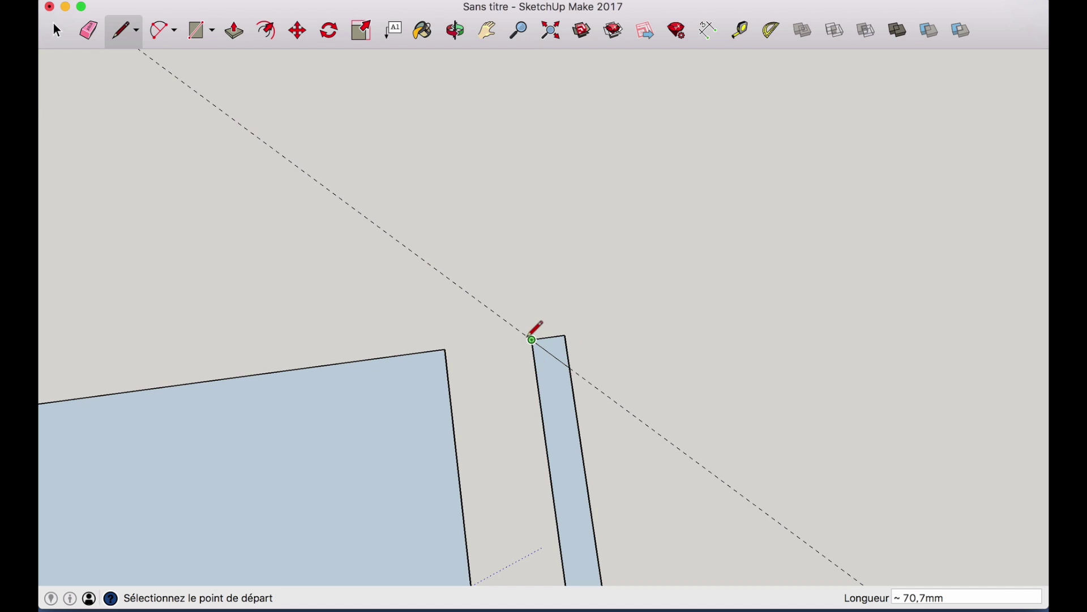
click(89, 34)
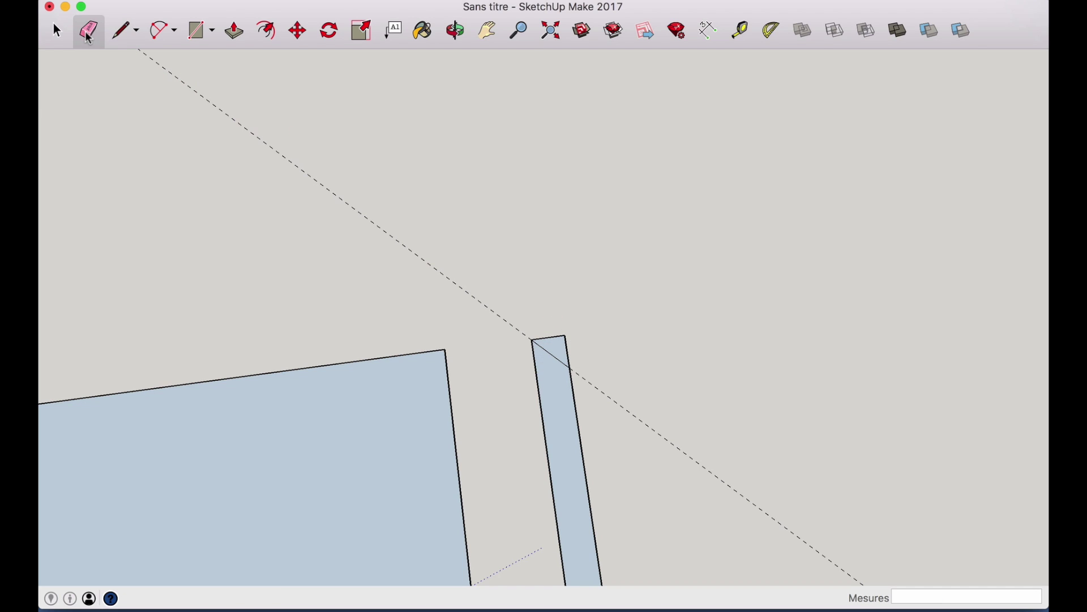
click(552, 338)
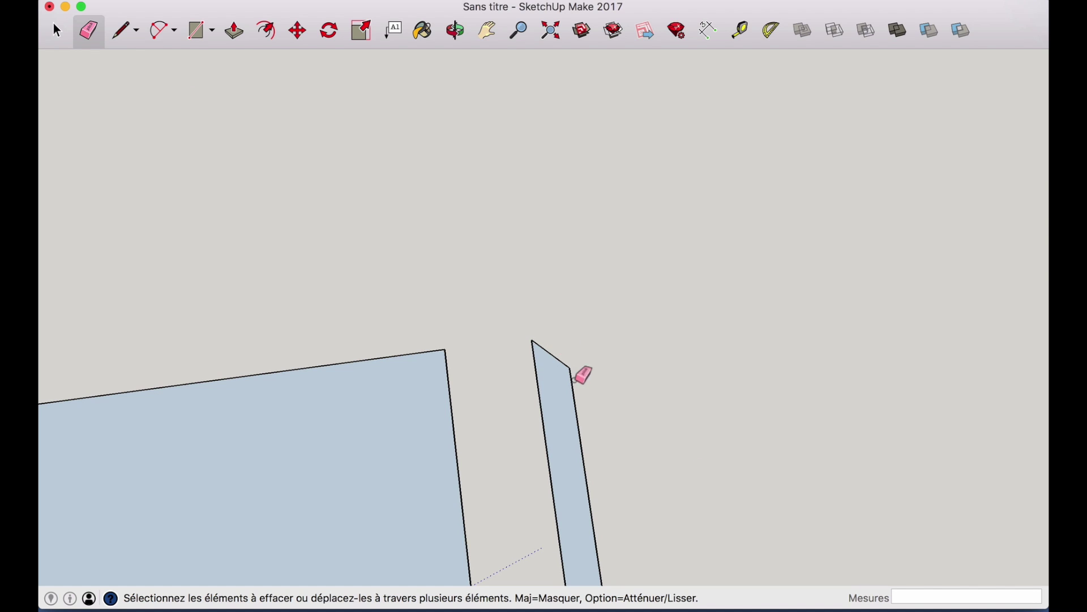
Step: Add a 45° Protractor guide through the narrow strip's near corner closest to the tabletop, measured from its short near edge
scroll(566, 363, down, 5)
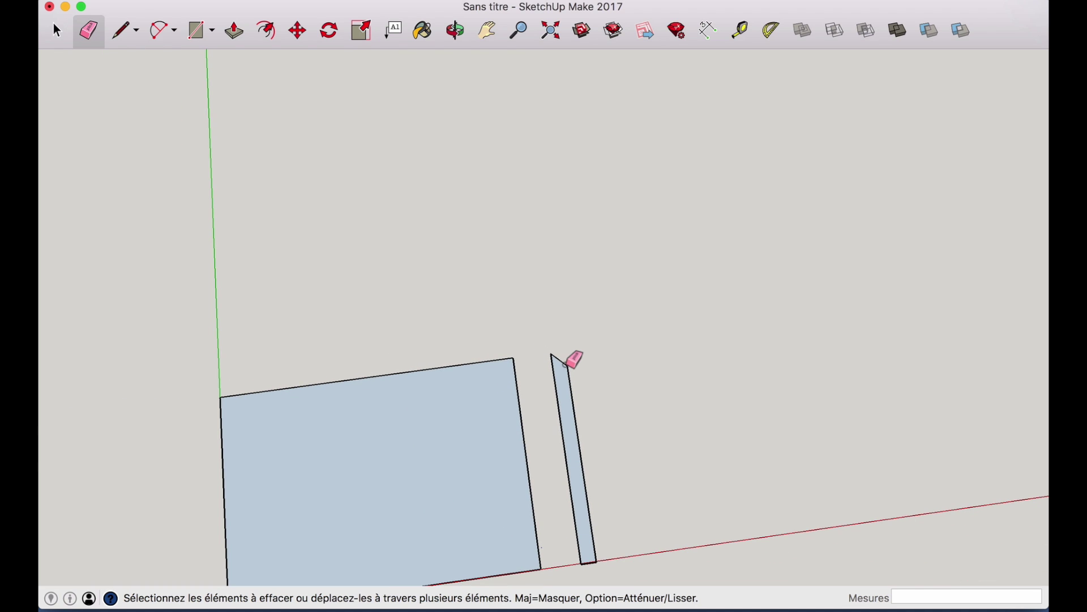
key(h)
drag(578, 486, 556, 284)
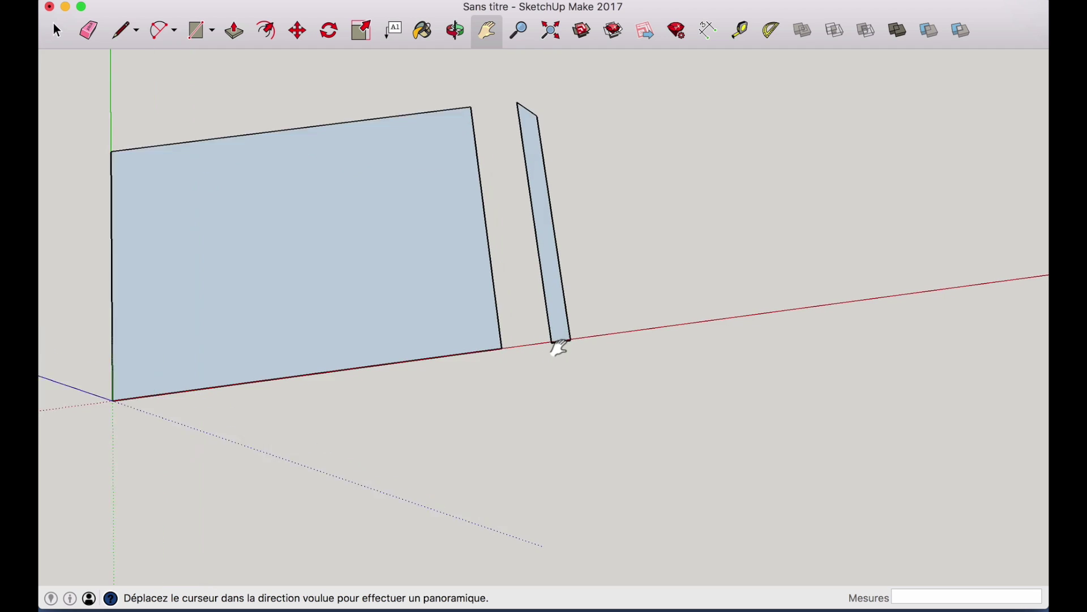
scroll(559, 346, up, 3)
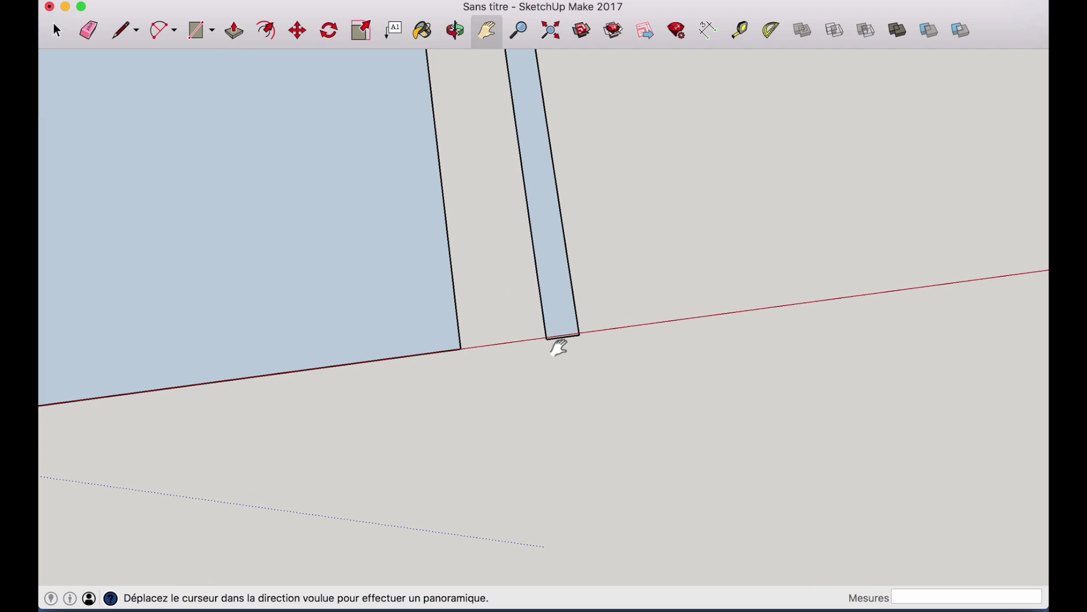
click(771, 31)
click(547, 339)
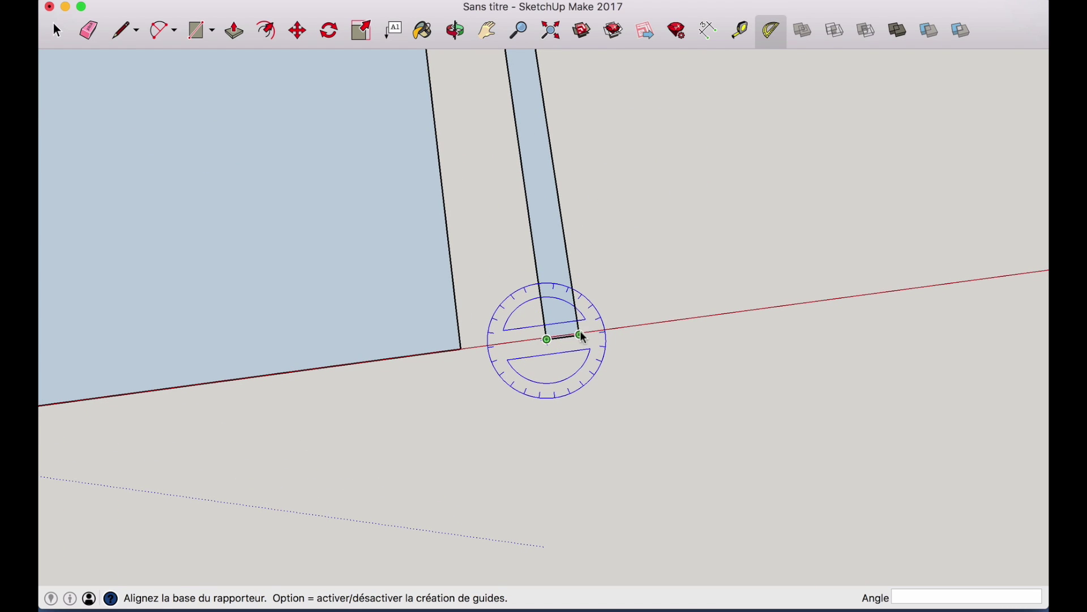
click(580, 335)
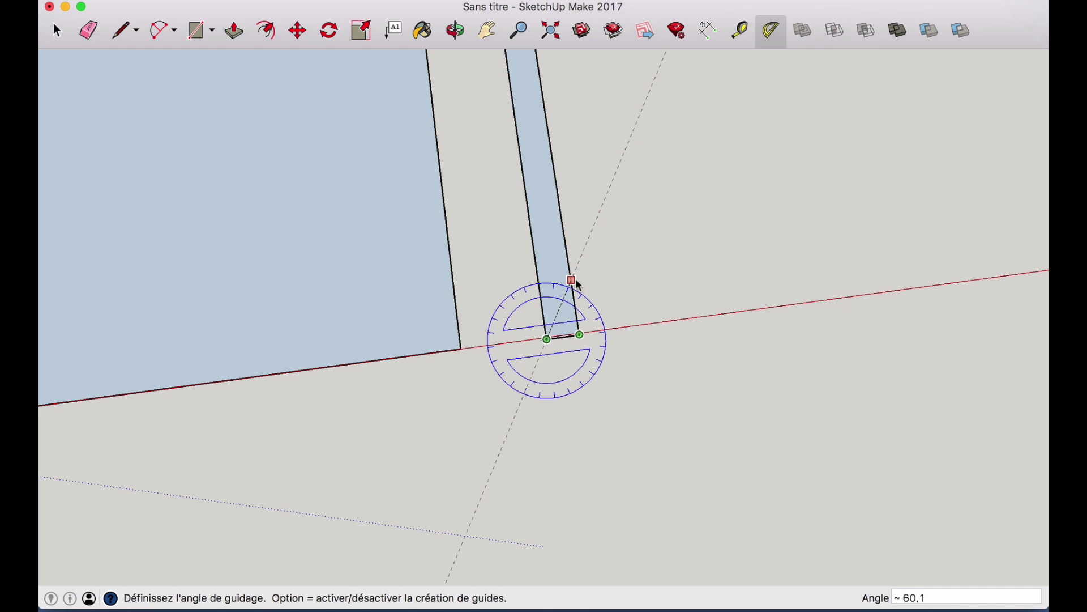
text(45)
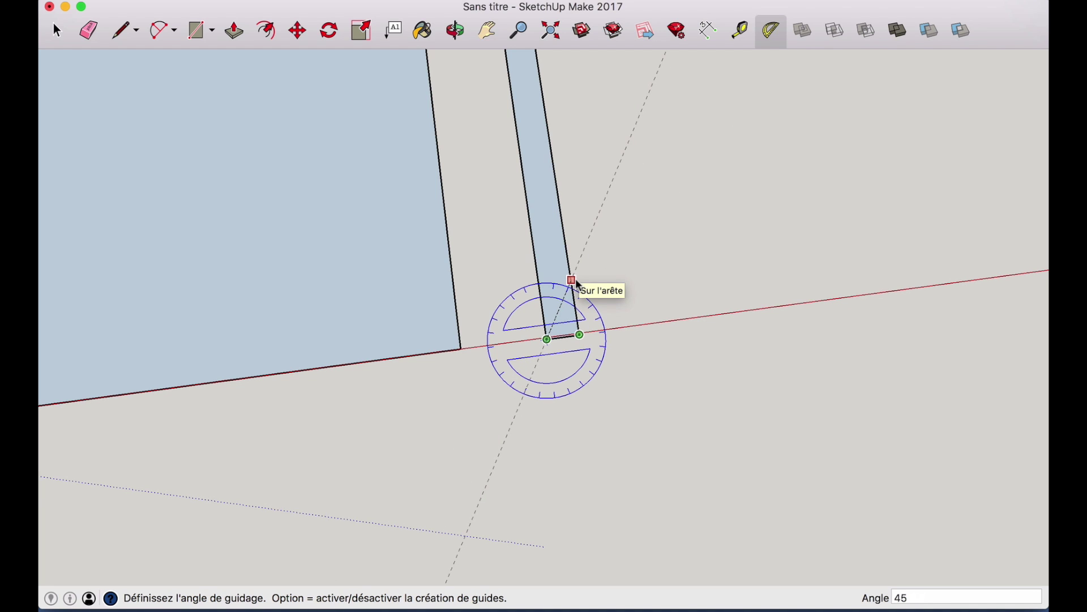
key(Return)
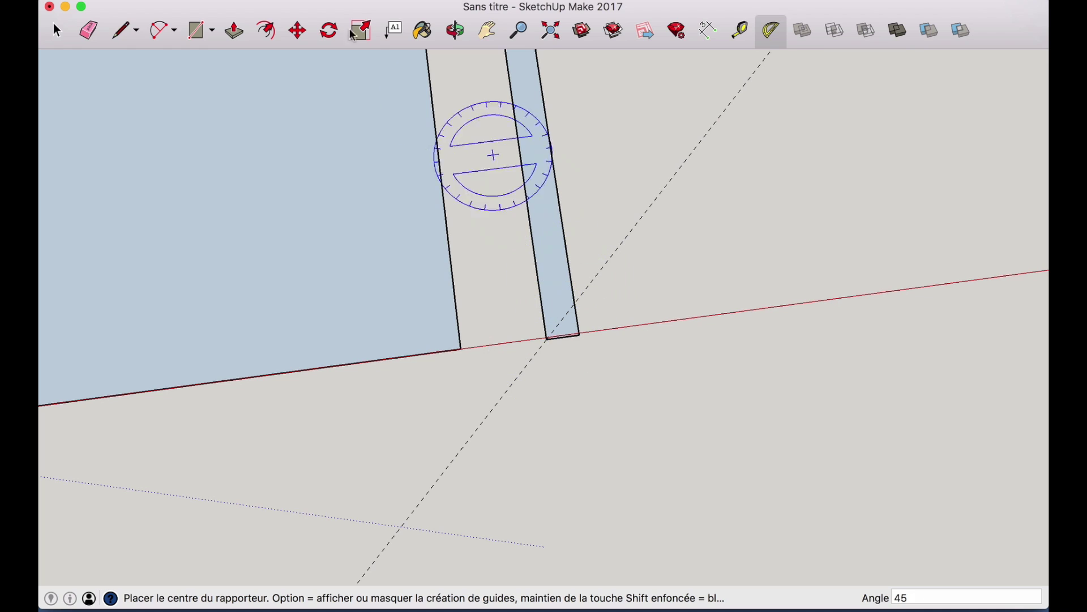
Step: Draw the mitre line along the 45° guide across the strip's near end, and erase the waste corner and the guide
click(123, 30)
click(547, 338)
click(575, 303)
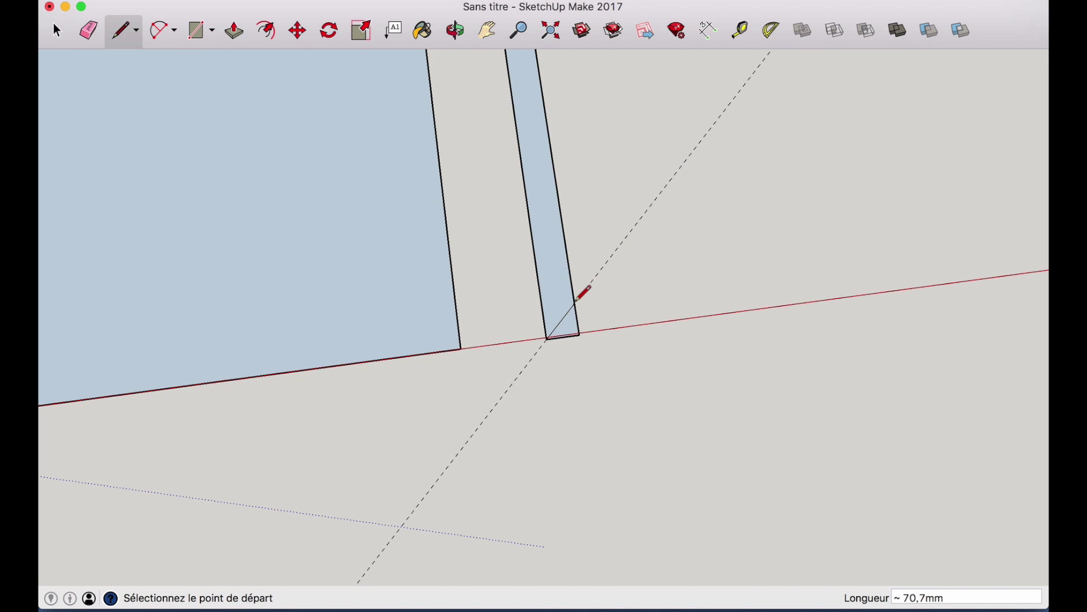
click(89, 30)
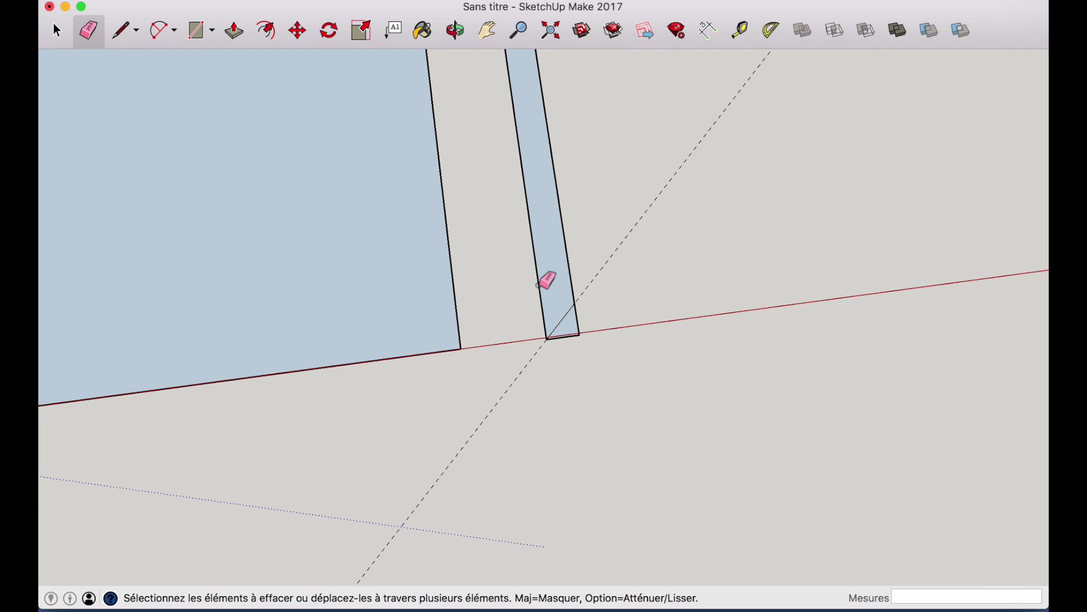
click(577, 320)
drag(577, 327, 537, 367)
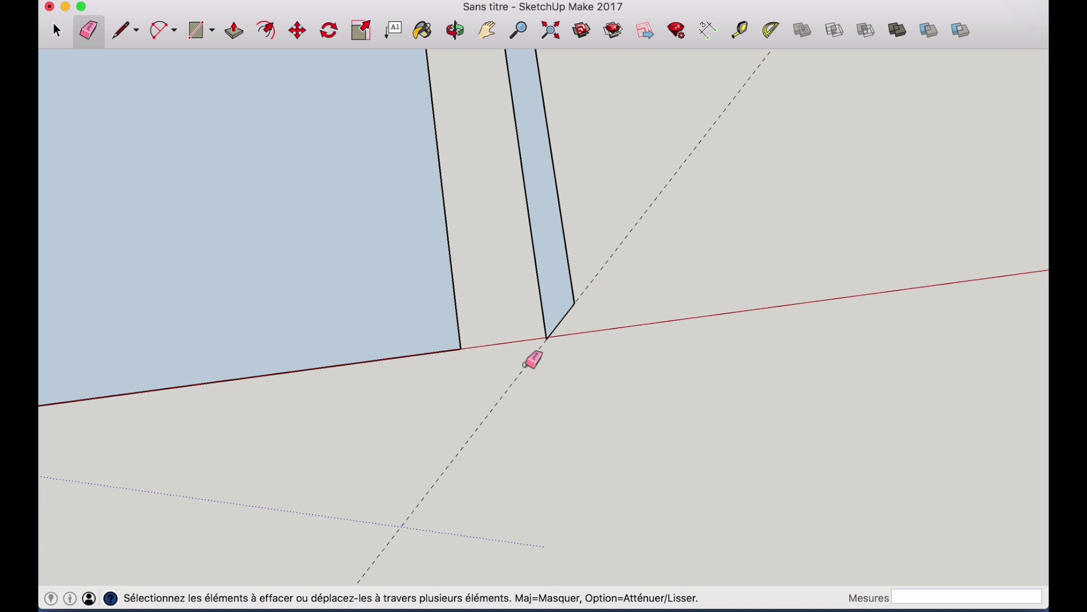
click(535, 367)
Step: Draw a 1000 × 50 mm rectangle along the red axis from the strip's near mitre tip, and erase the excess lines beyond the shared mitre
scroll(537, 222, down, 5)
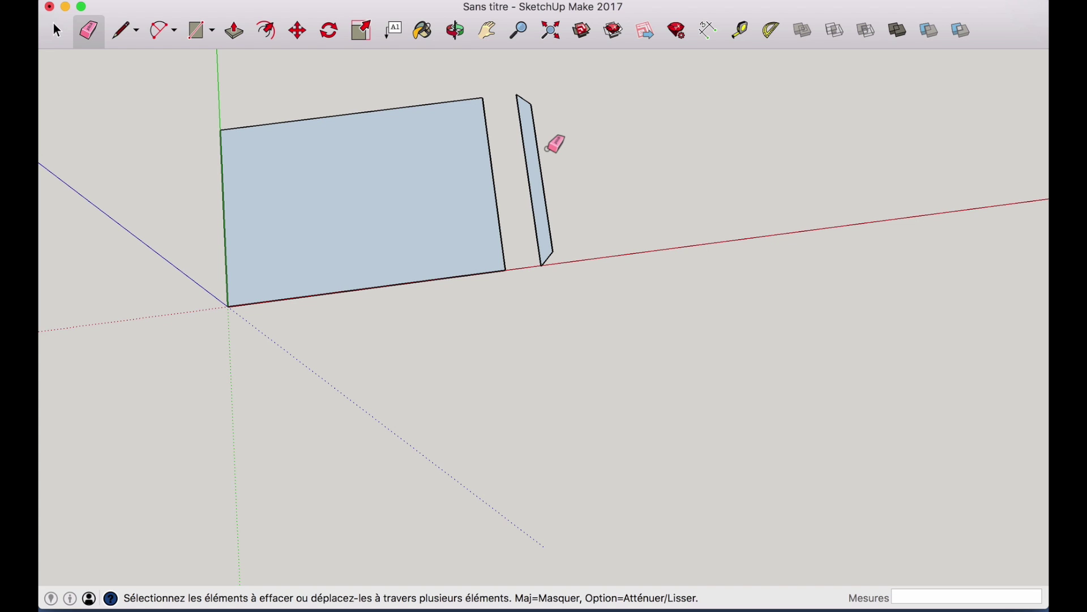
click(200, 32)
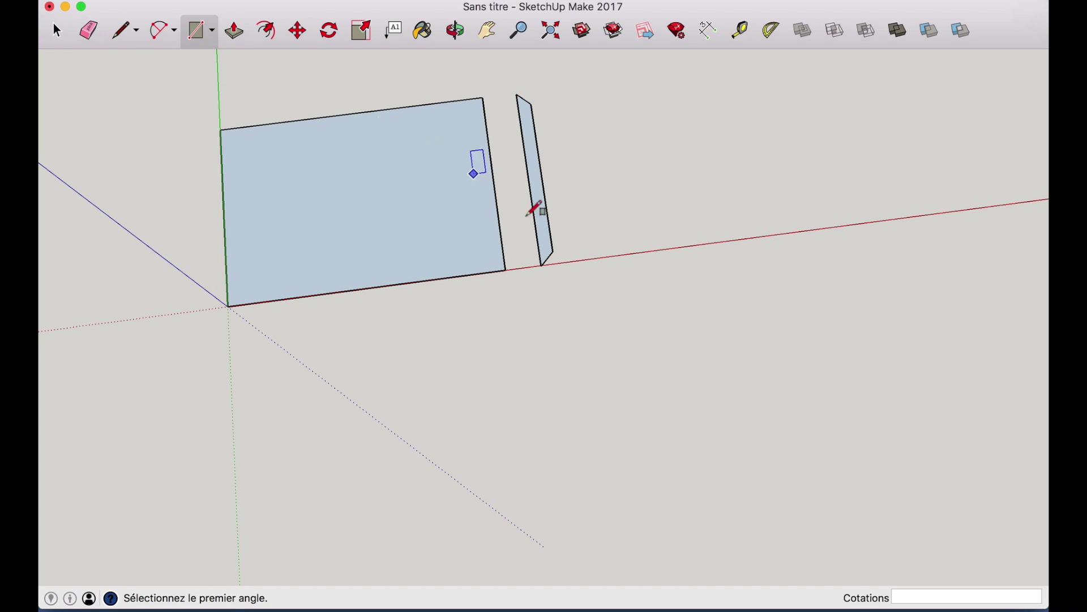
click(547, 263)
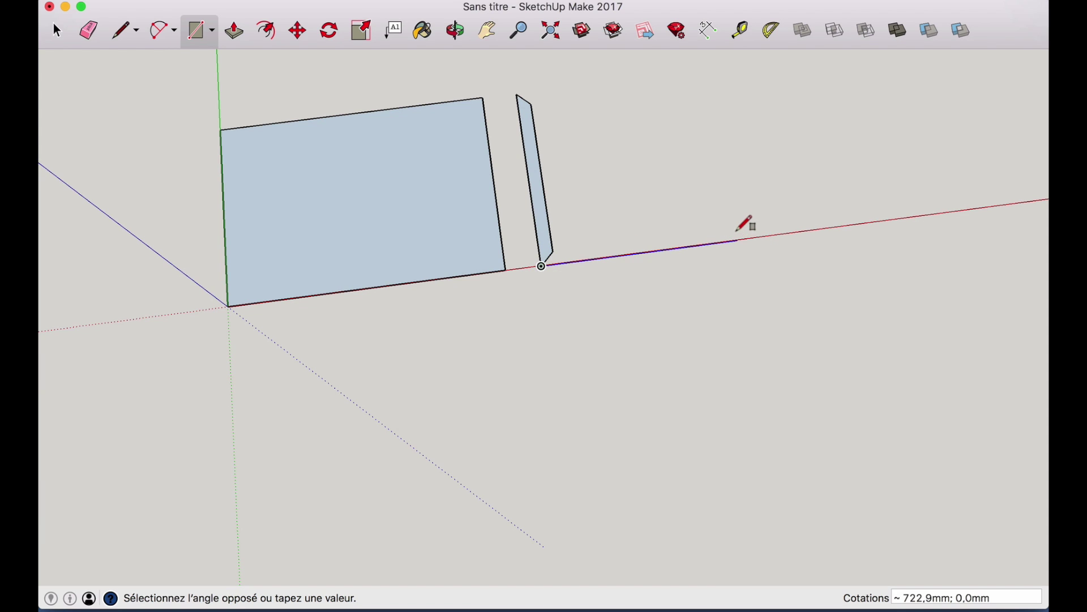
click(793, 209)
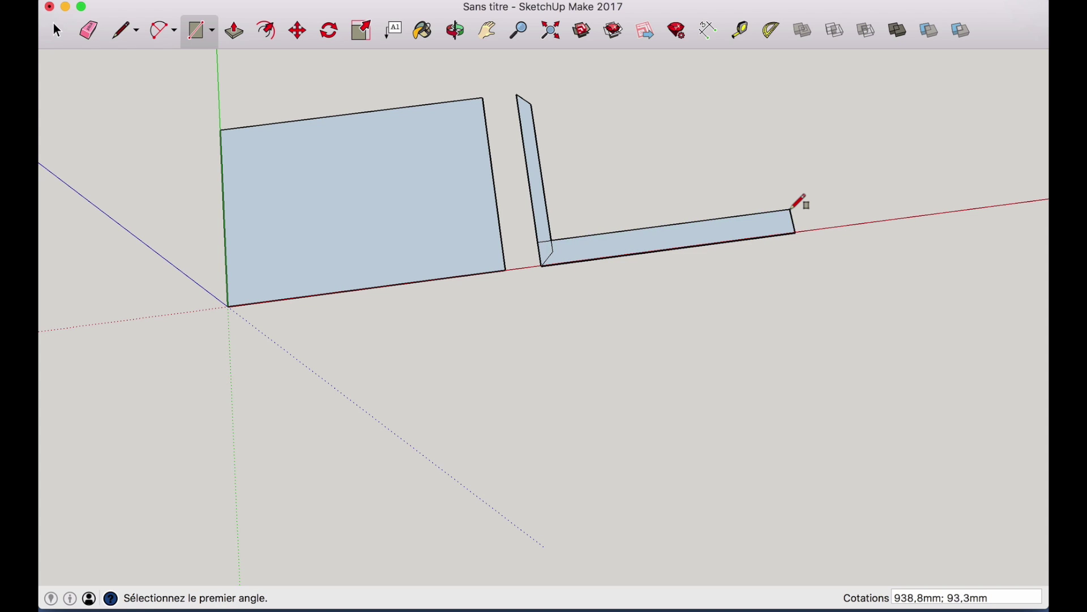
text(1)
text(000;50)
key(Return)
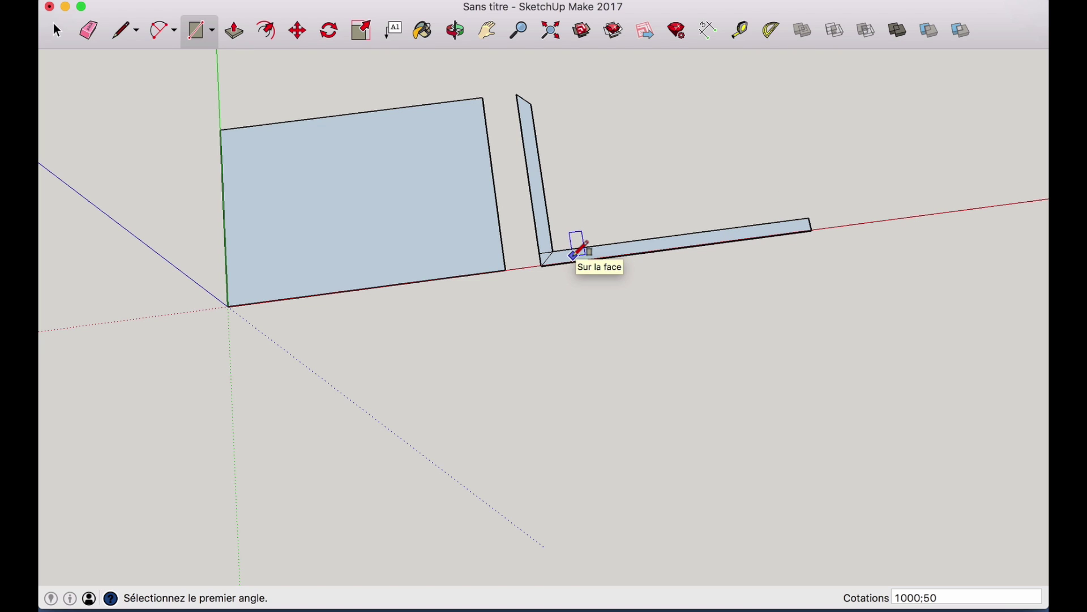
key(l)
click(90, 38)
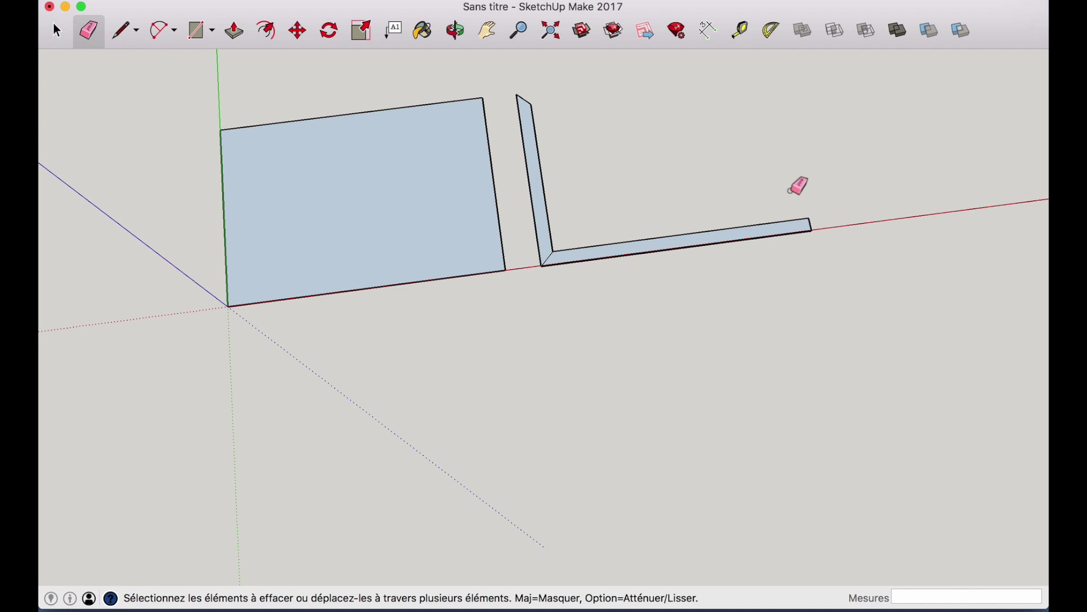
Step: Add a 45° Protractor guide through the long strip's outer corner at its free end, measured from the short end edge
scroll(808, 214, up, 3)
scroll(807, 215, up, 1)
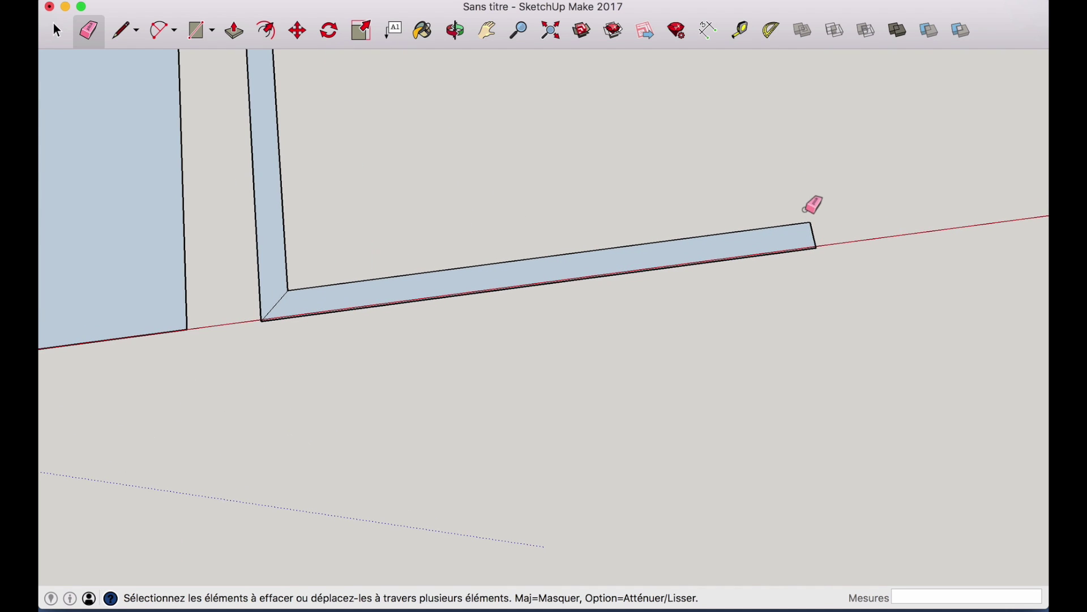
click(772, 31)
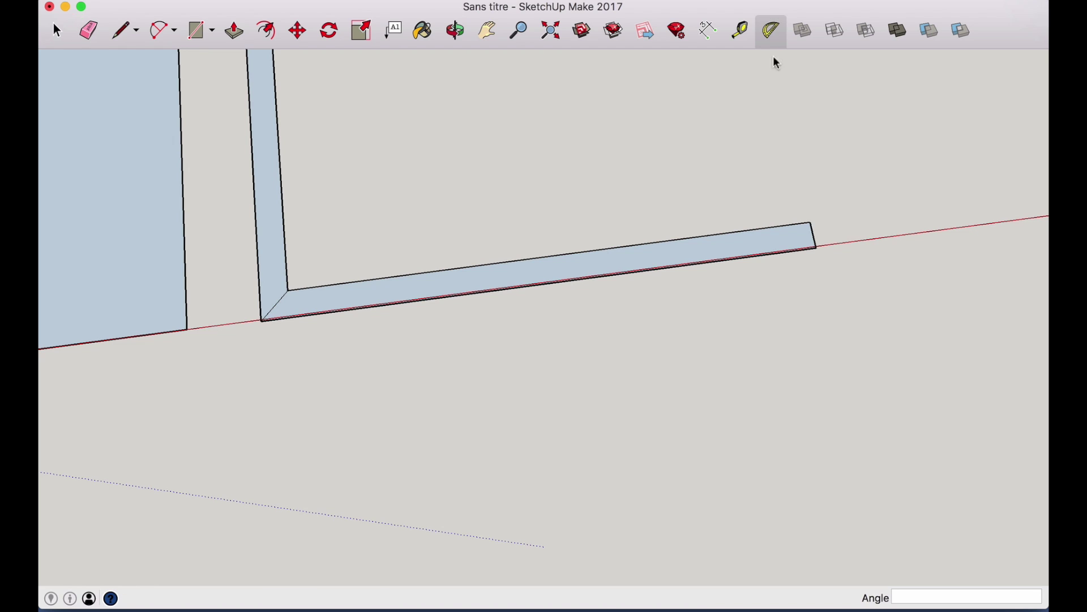
click(817, 249)
click(813, 223)
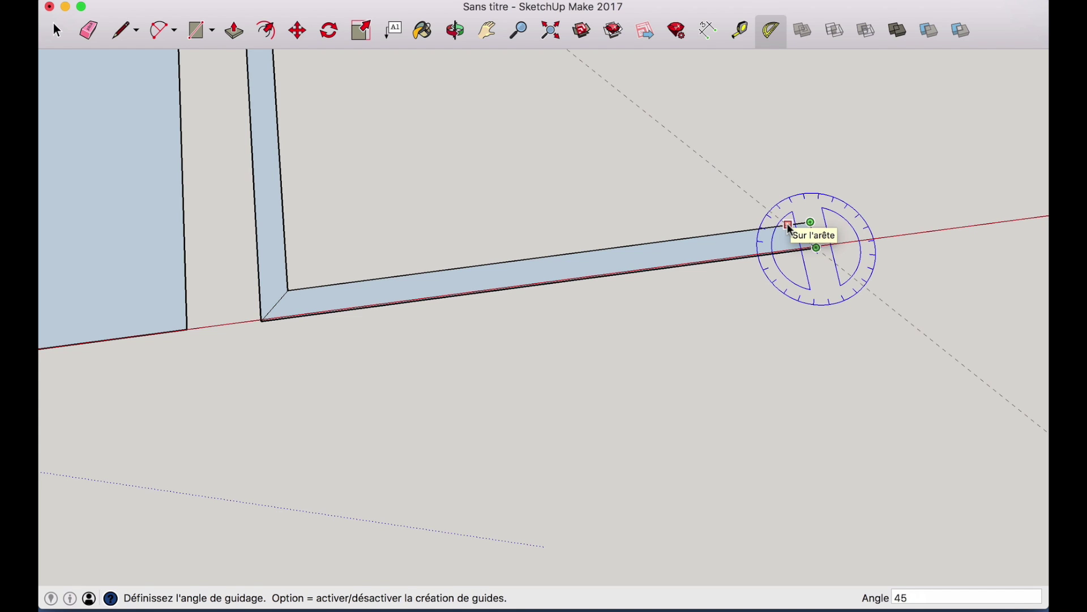
click(790, 228)
Step: Draw the mitre line along the guide at the long strip's free end, and erase the waste corner and the guide
click(117, 28)
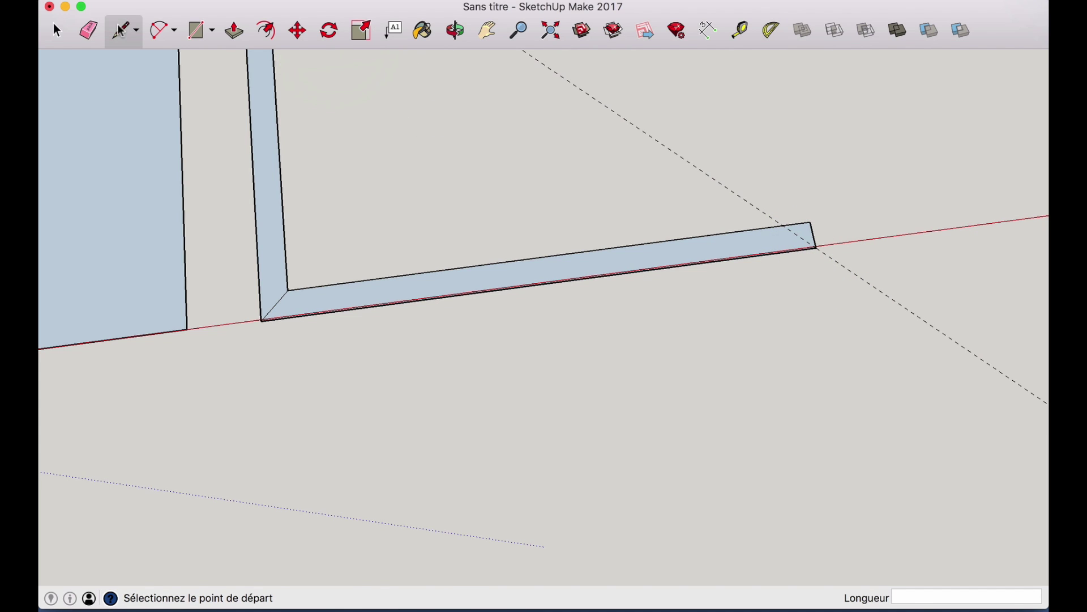
click(817, 248)
click(783, 226)
click(89, 35)
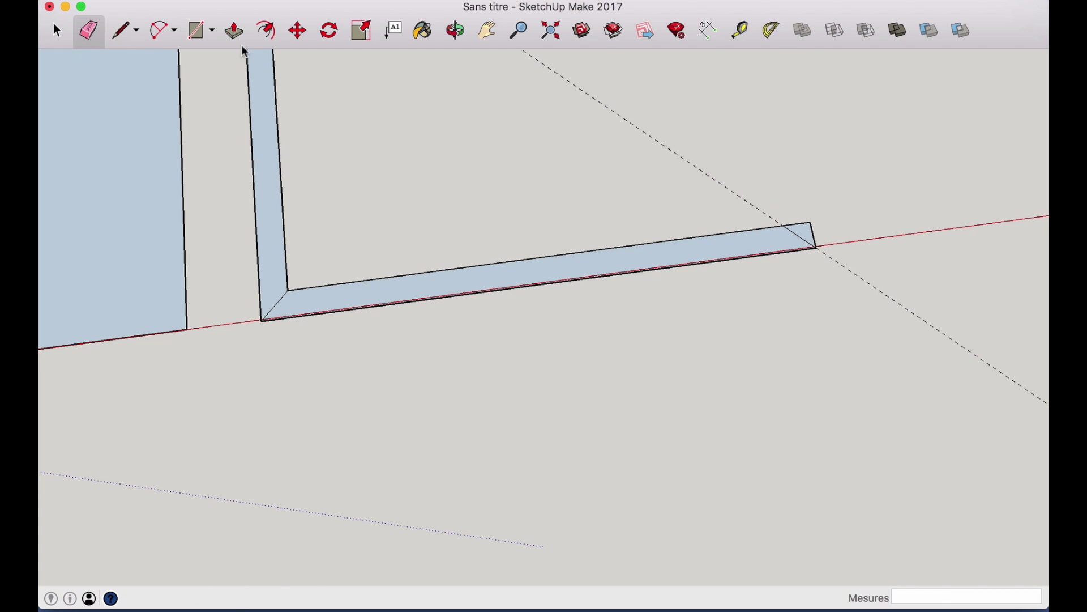
click(813, 232)
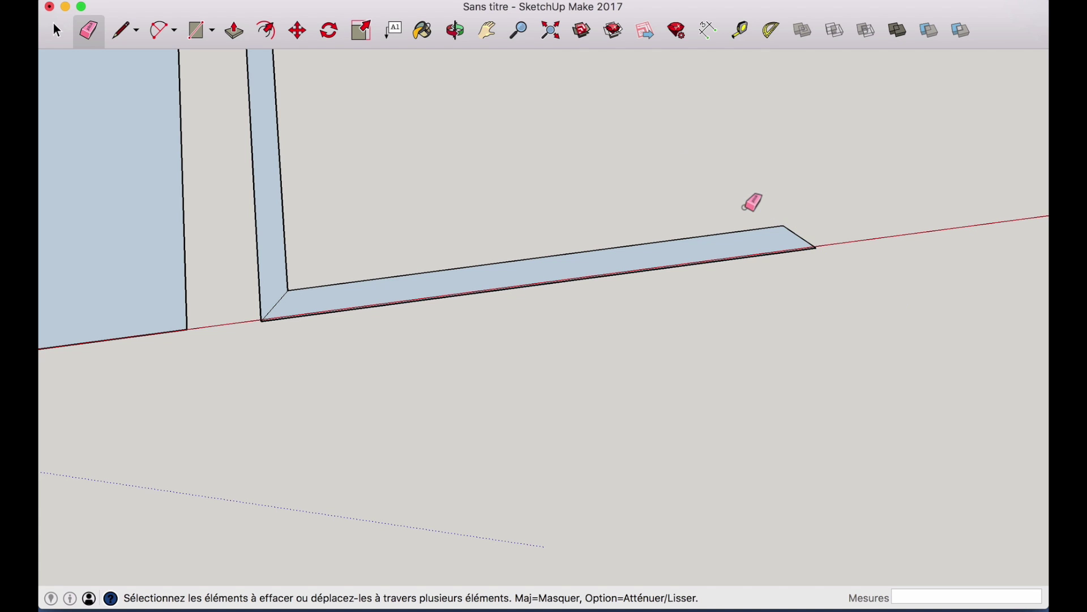
Step: Copy both mitred strips together and paste the duplicate with its short strip's tip close to the long strip's free end
scroll(706, 165, down, 4)
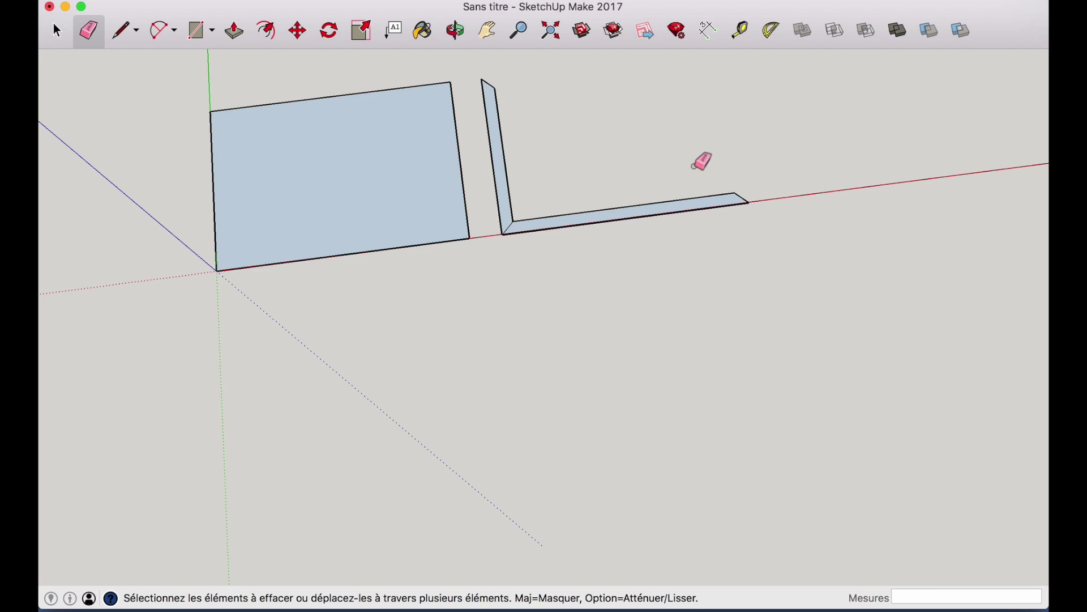
click(57, 35)
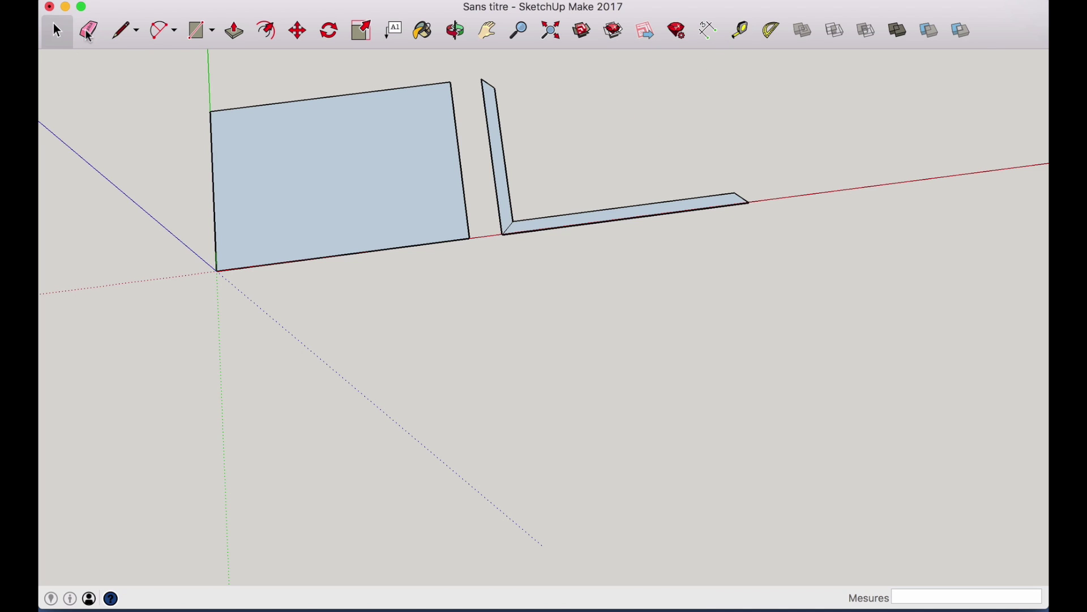
mouse_move(472, 66)
mouse_down()
mouse_move(732, 270)
mouse_move(807, 243)
mouse_up()
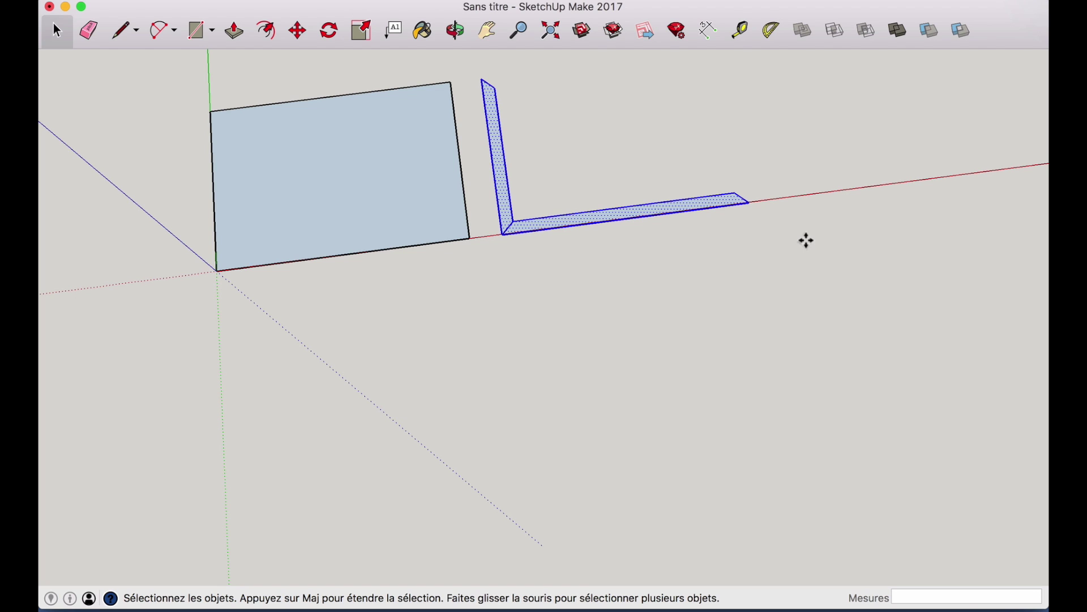
key(super+v)
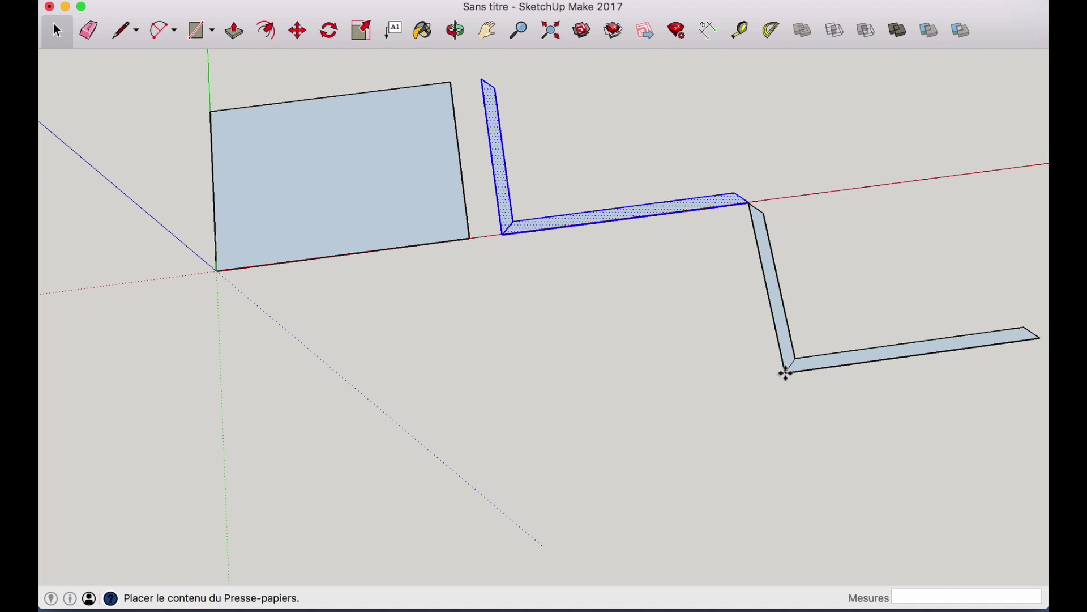
click(786, 374)
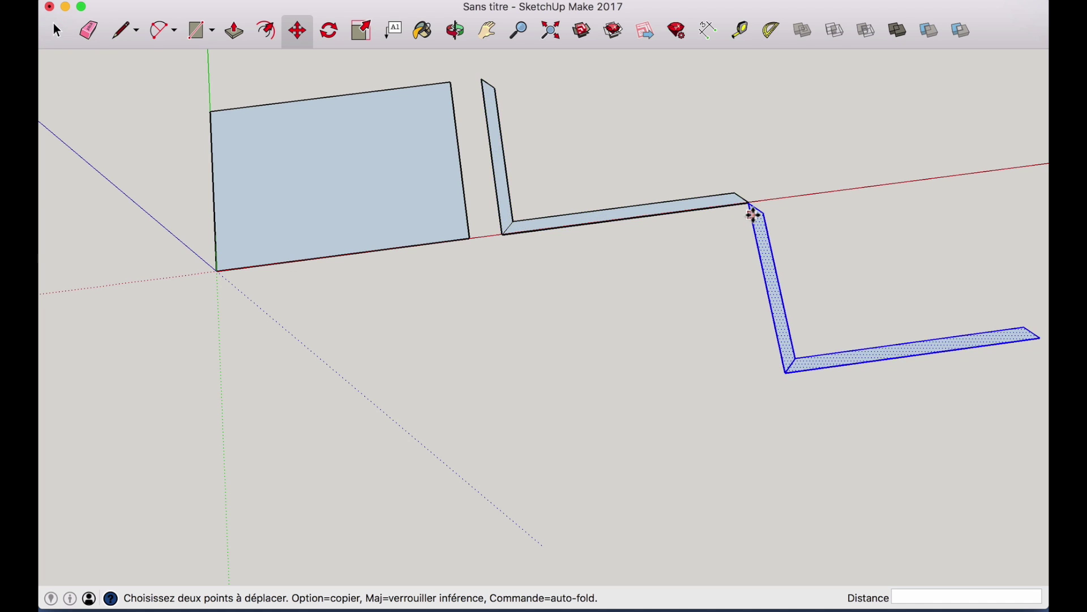
Step: Move the pasted strips so the short strip's mitre tip meets the outer tip of the original long strip exactly
scroll(753, 213, up, 5)
scroll(753, 214, up, 2)
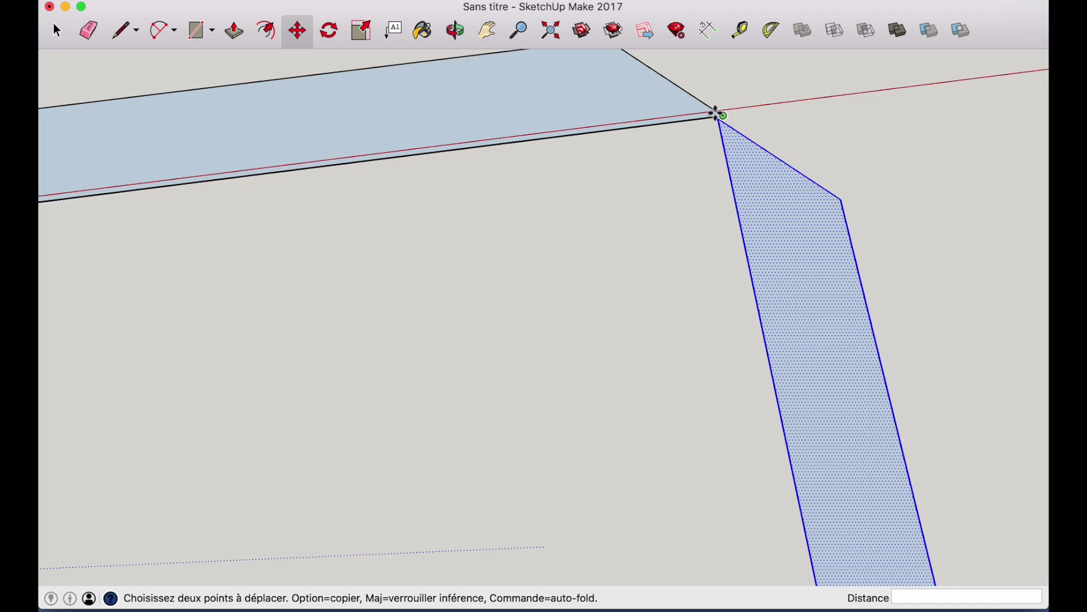
scroll(717, 113, up, 3)
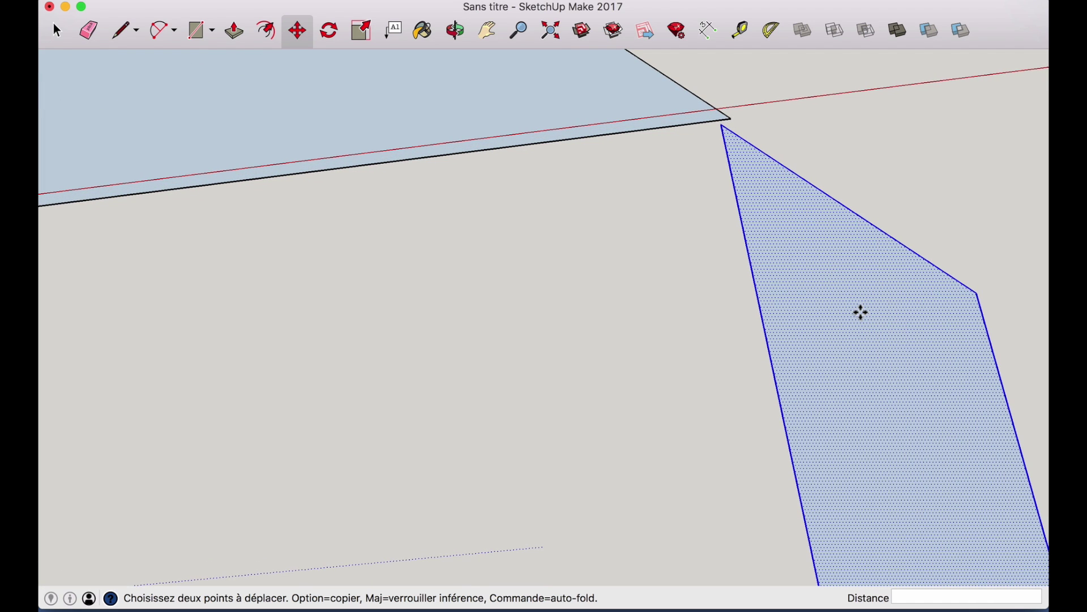
click(861, 311)
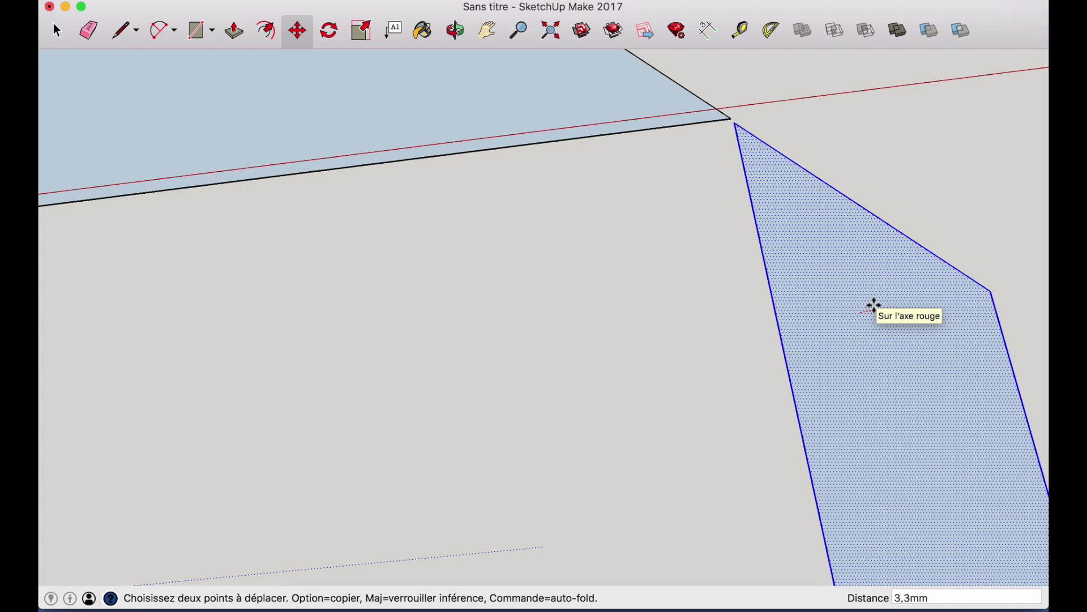
click(874, 305)
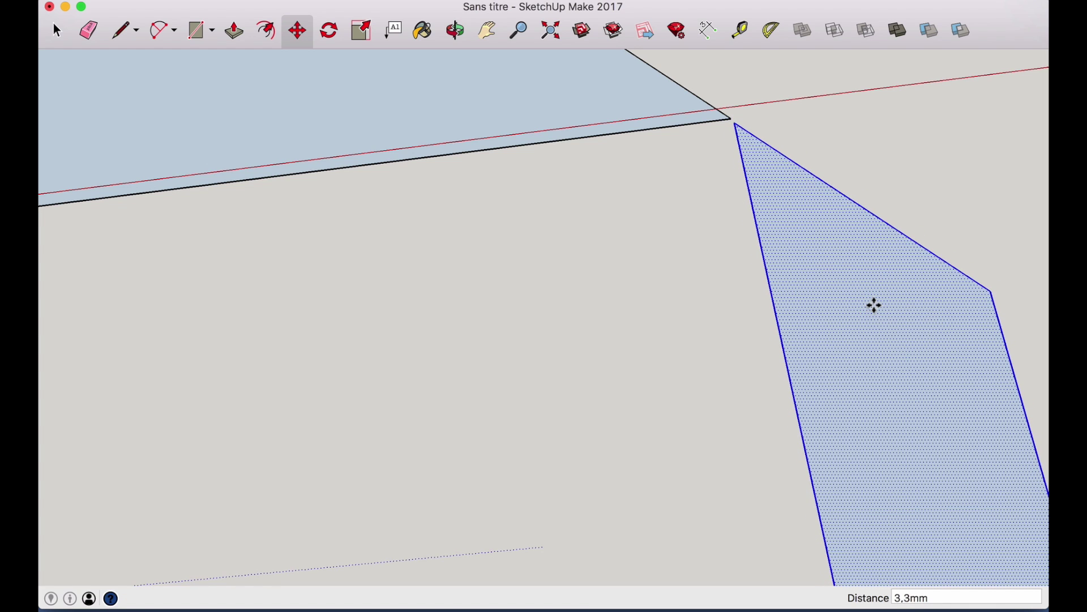
click(737, 123)
click(733, 119)
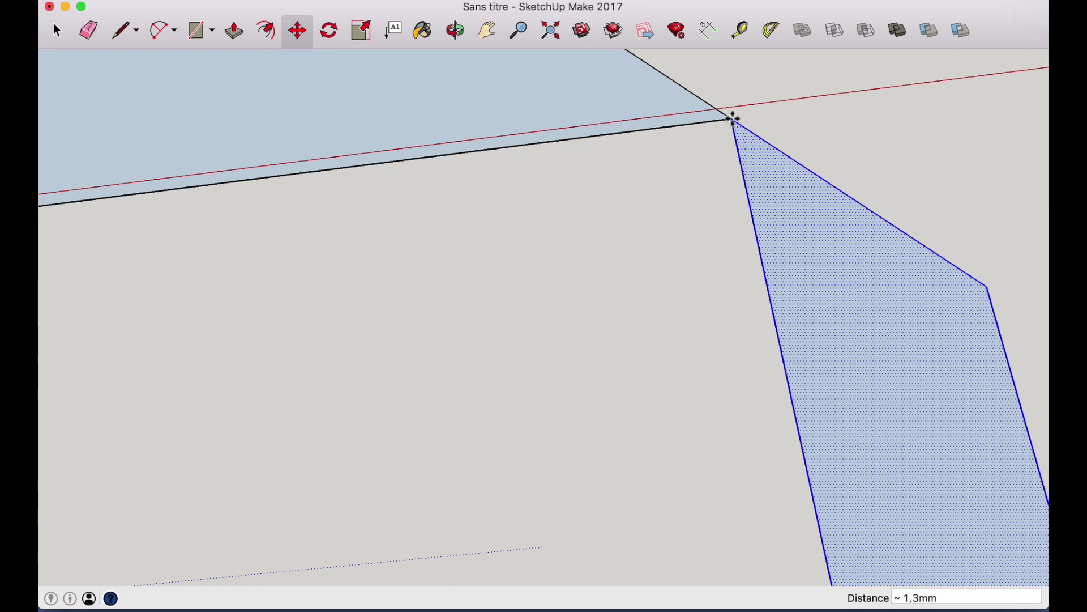
scroll(734, 113, up, 1)
scroll(734, 113, up, 1)
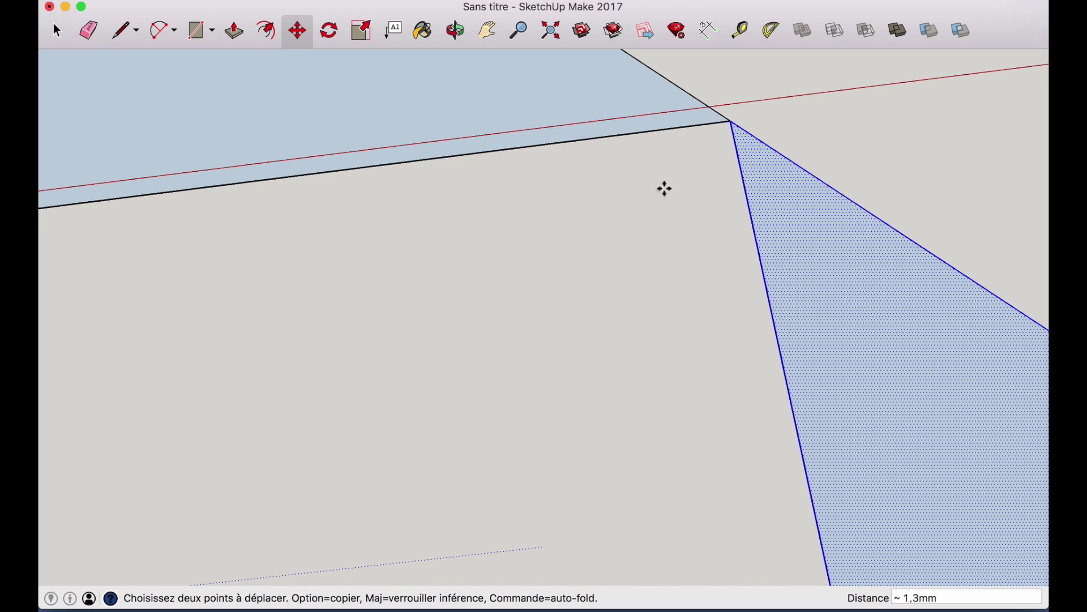
scroll(709, 143, down, 1)
scroll(708, 143, up, 1)
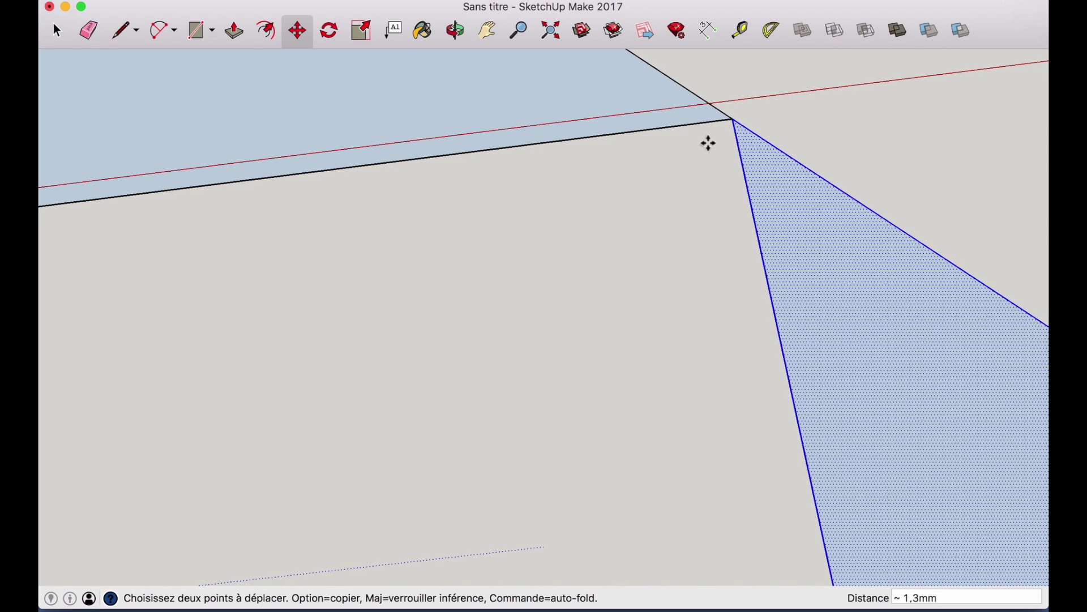
scroll(709, 143, down, 5)
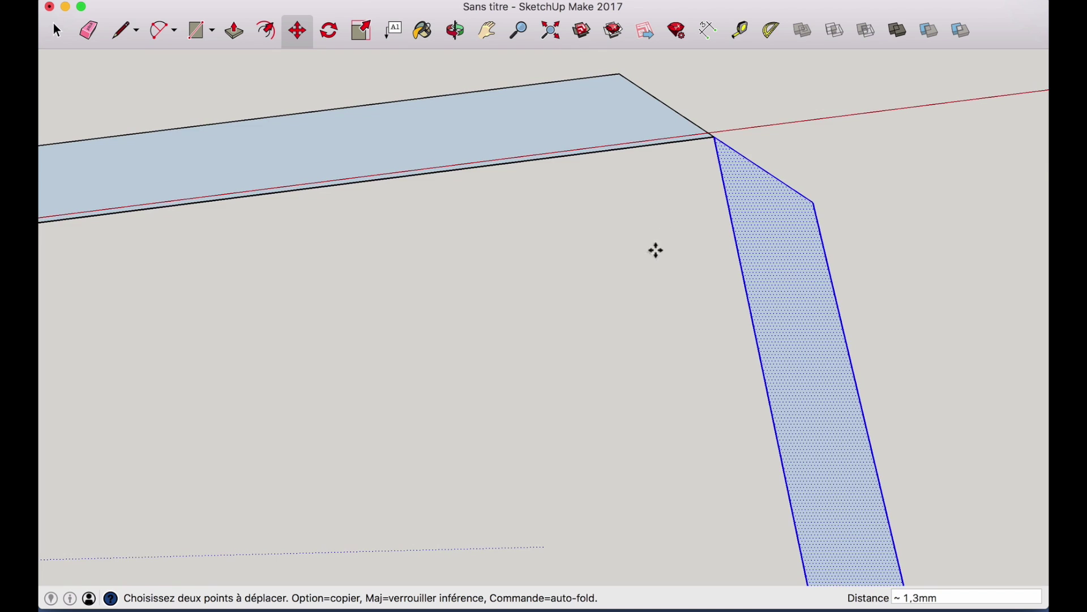
Step: Rotate the pasted strips 180° about the mitre tip shared with the original long strip, closing the rectangular frame, and clear the selection
scroll(654, 257, down, 8)
scroll(653, 253, up, 8)
scroll(654, 253, down, 2)
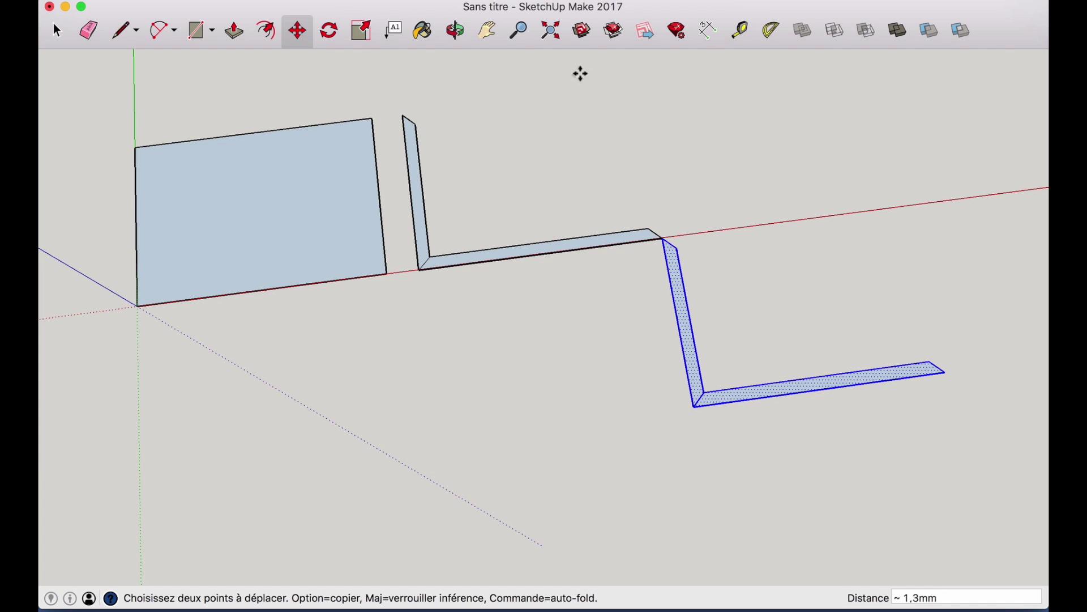
click(330, 32)
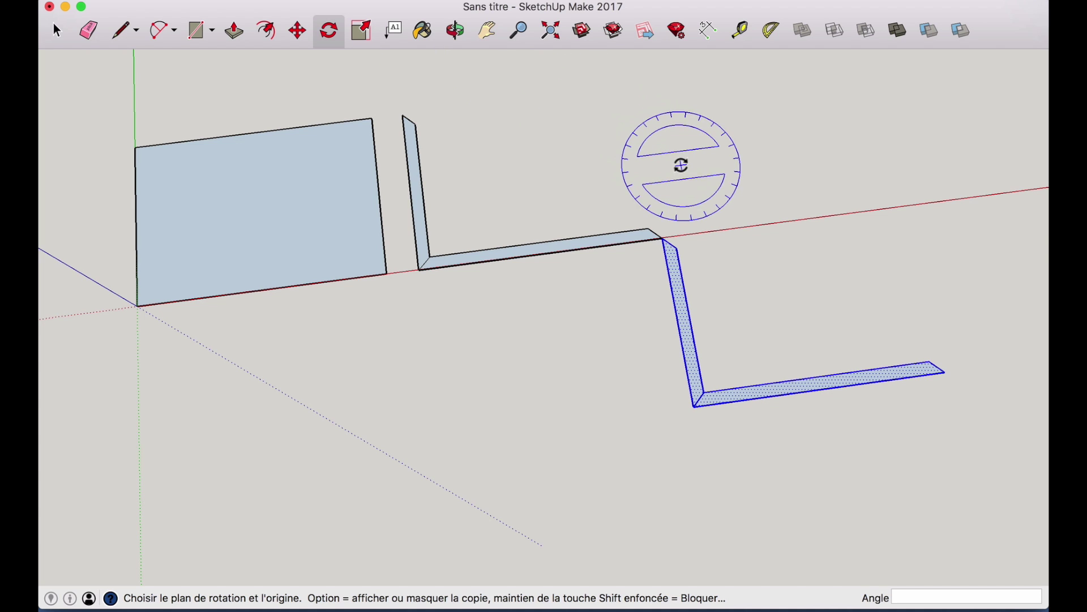
click(663, 237)
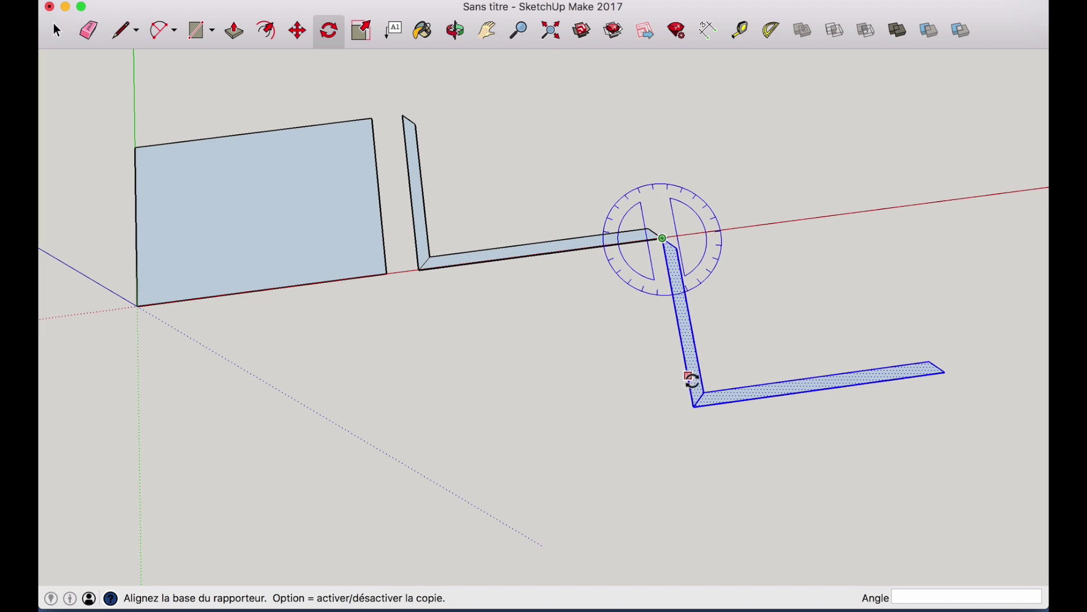
click(696, 407)
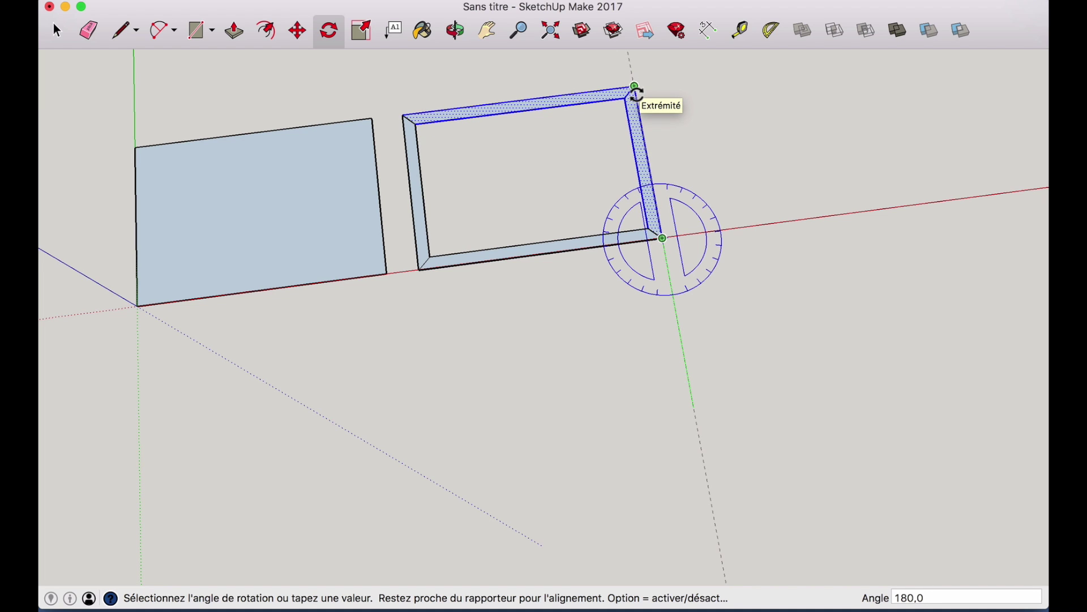
click(636, 90)
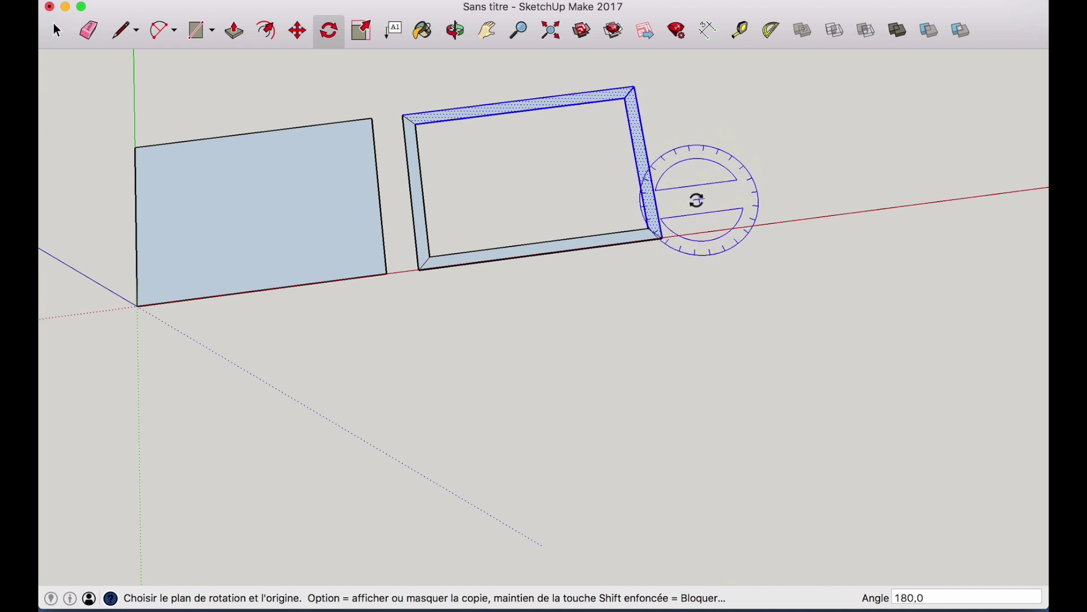
click(57, 33)
click(601, 378)
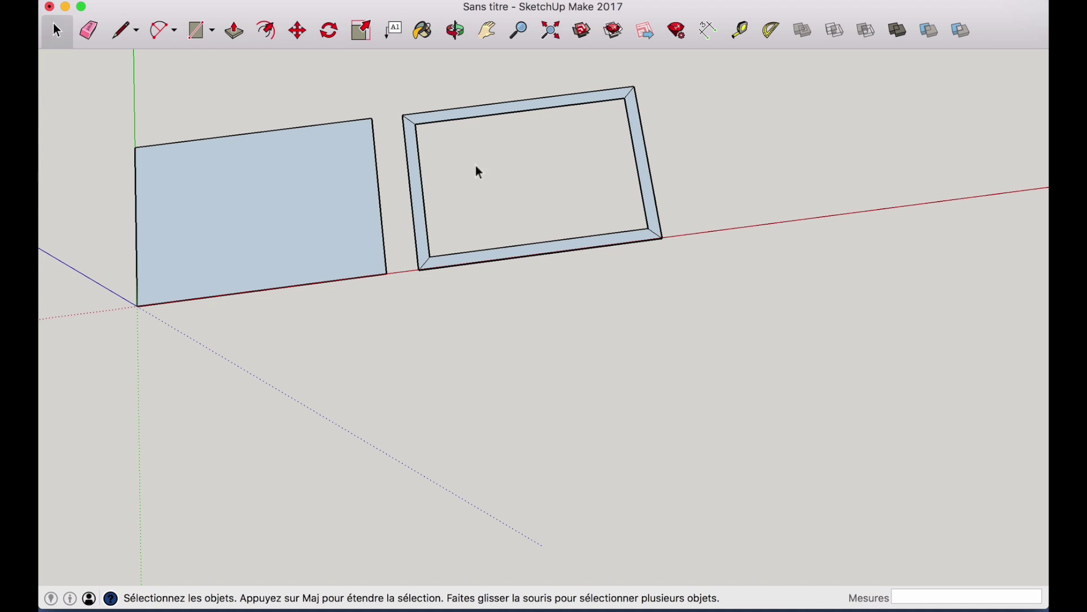
Step: Push/Pull the tabletop panel's face up to a 15 mm thickness
click(455, 30)
drag(497, 170, 402, 138)
drag(368, 230, 255, 277)
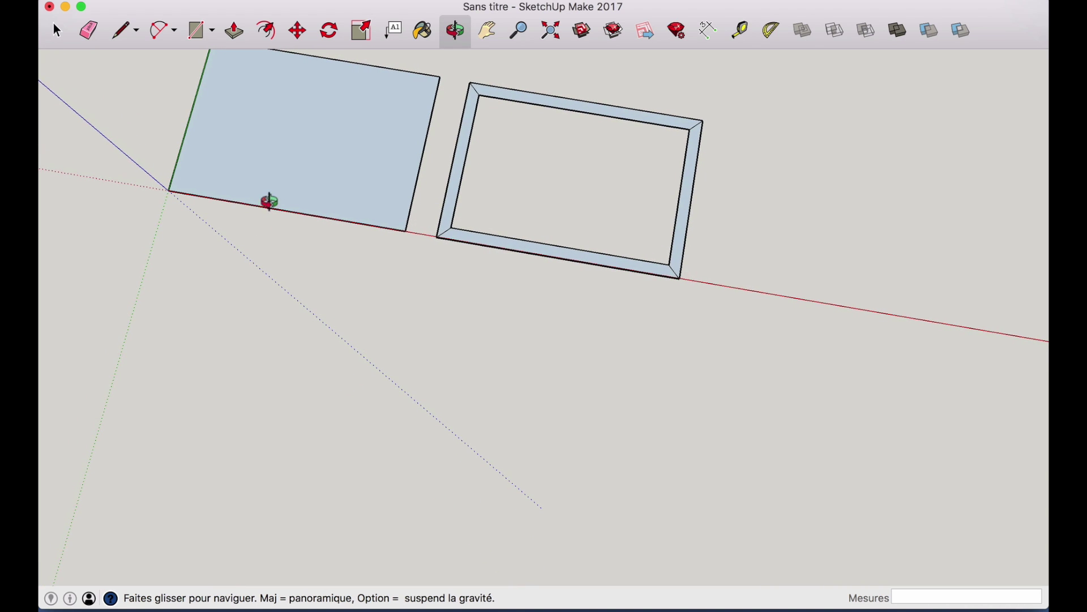
click(235, 34)
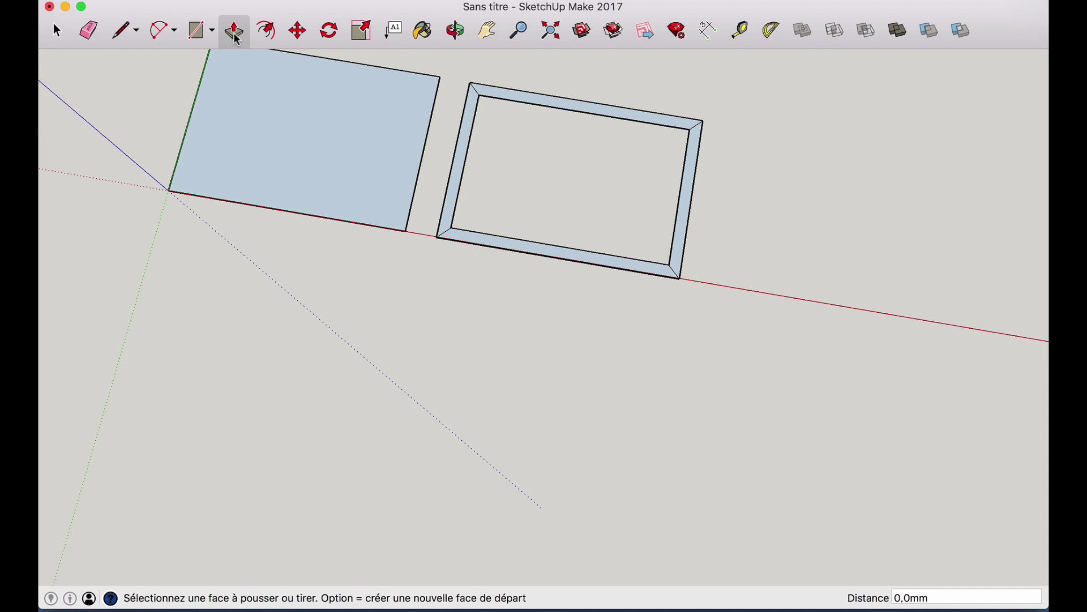
click(306, 140)
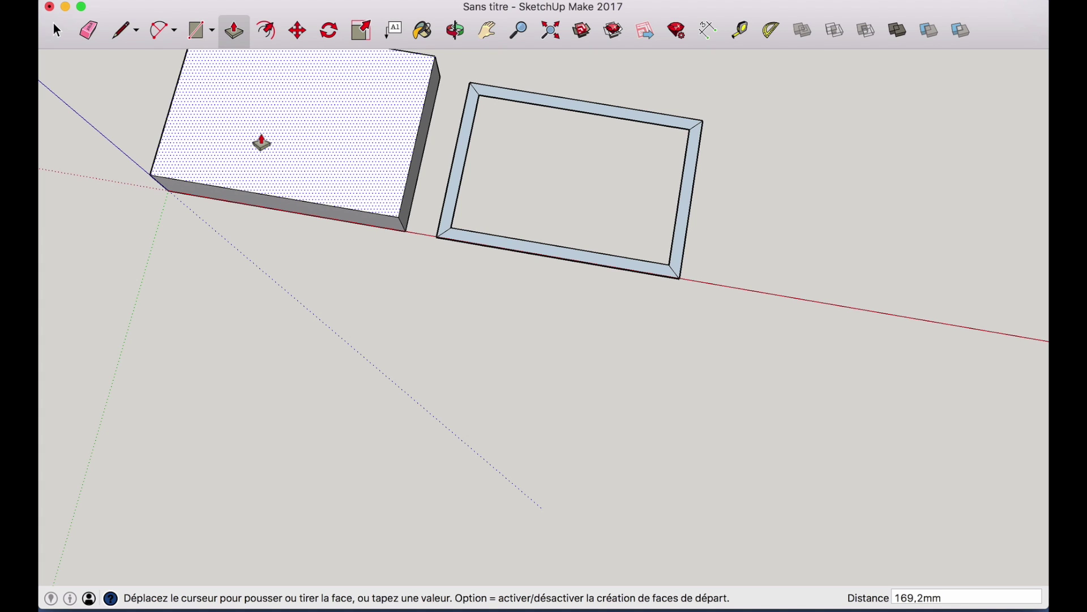
text(15)
key(Return)
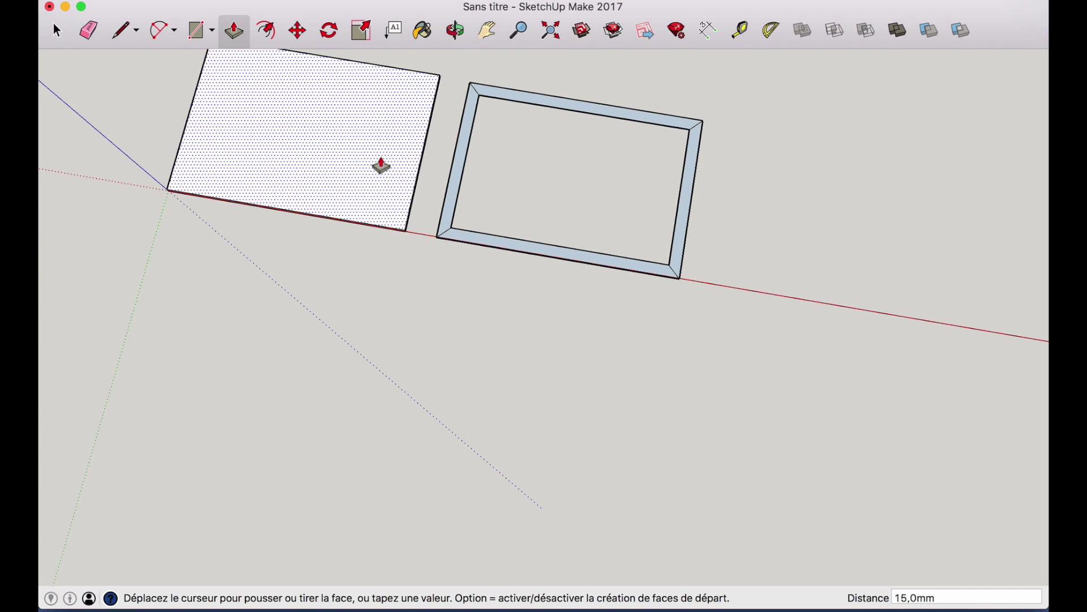
Step: Try to Push/Pull only the frame's short strip next to the panel up by 15 mm
key(super+2)
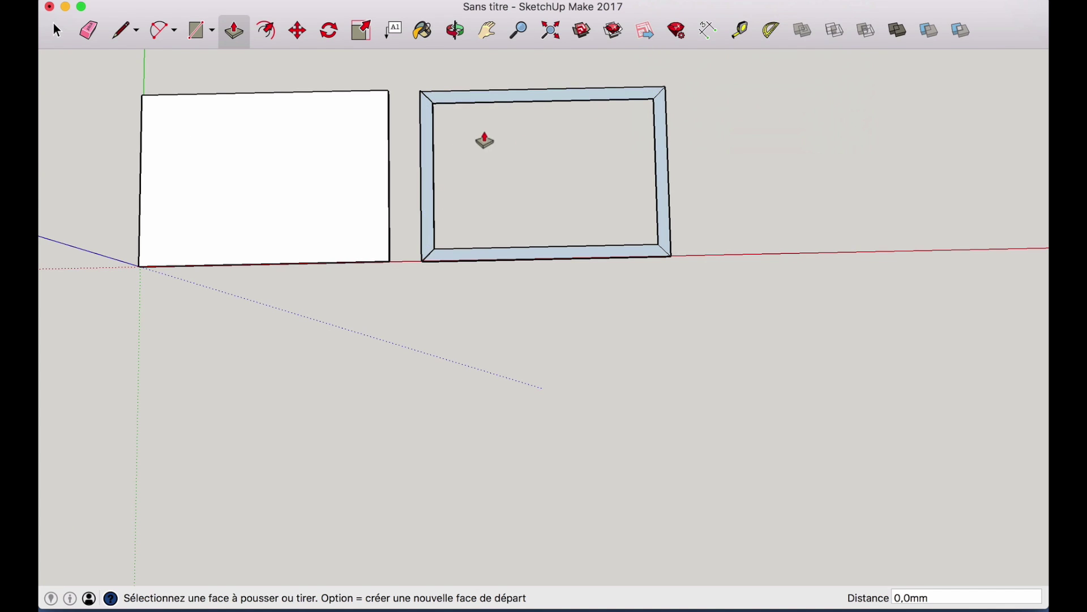
click(427, 180)
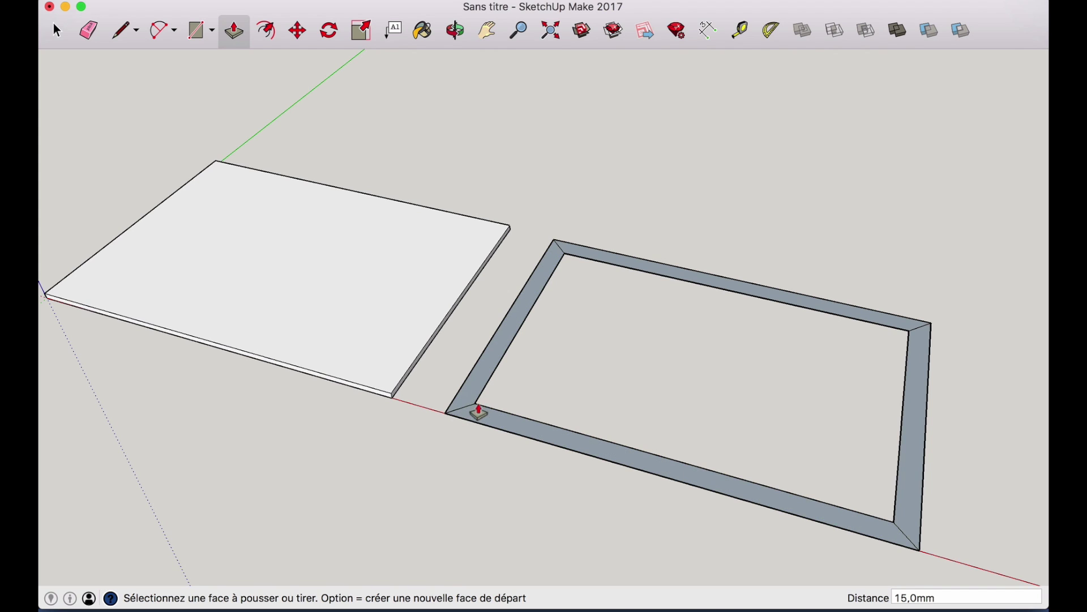
click(483, 382)
text(15)
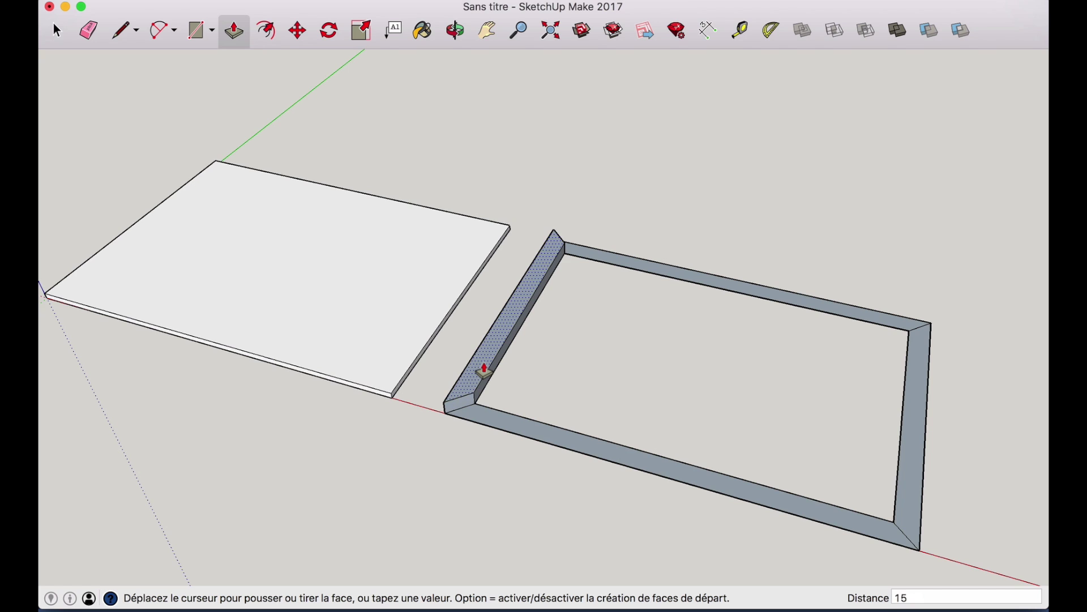
key(Return)
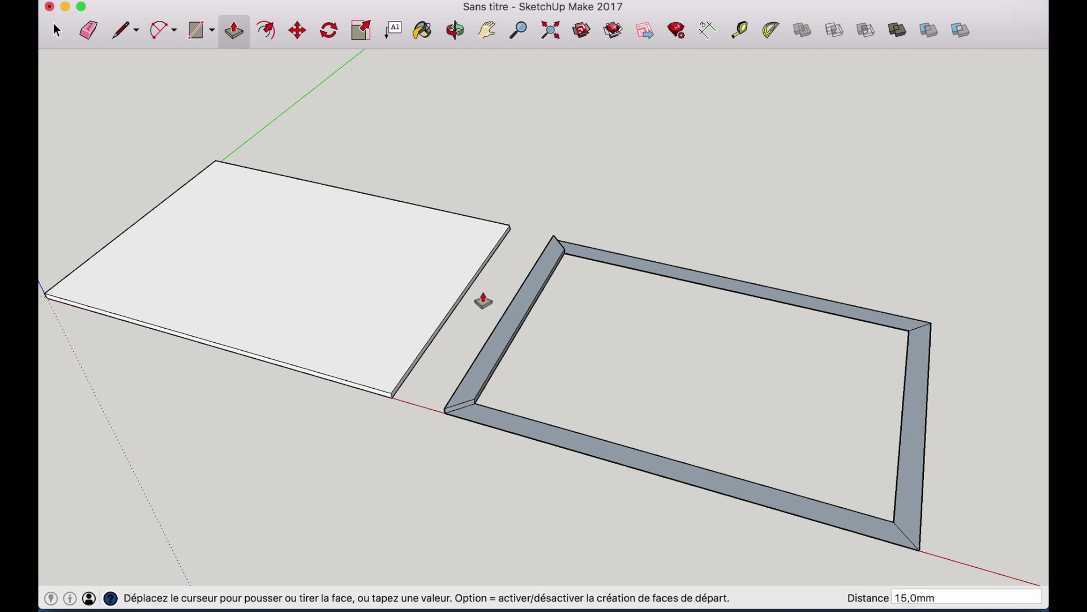
Step: Redraw the mitre line on the underside of the raised short strip, from the frame's outer corner to its inner corner
key(o)
drag(478, 437, 389, 277)
scroll(505, 243, up, 3)
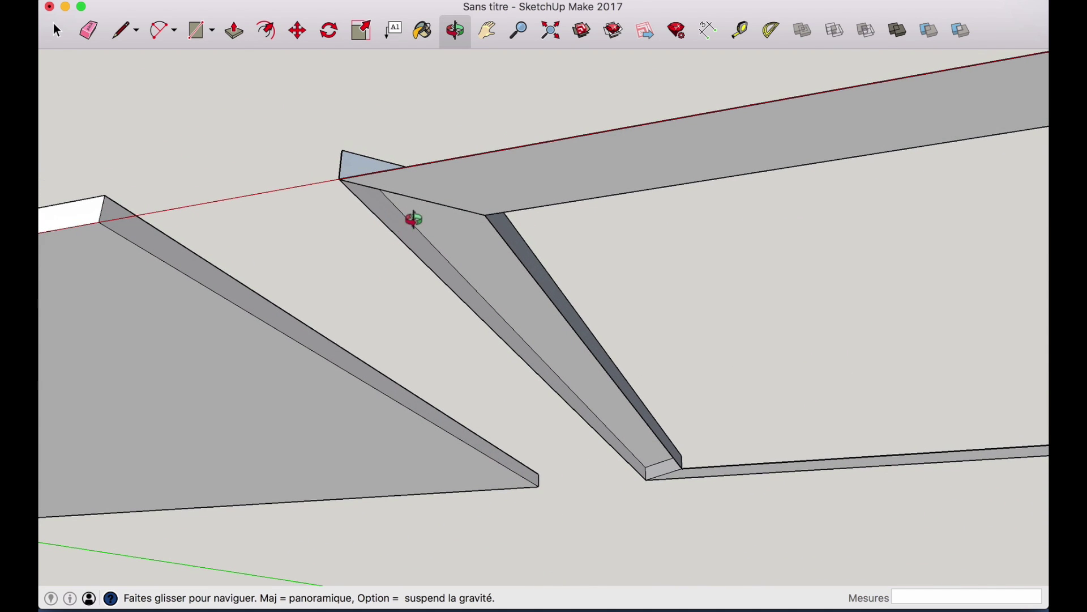
click(120, 35)
click(339, 179)
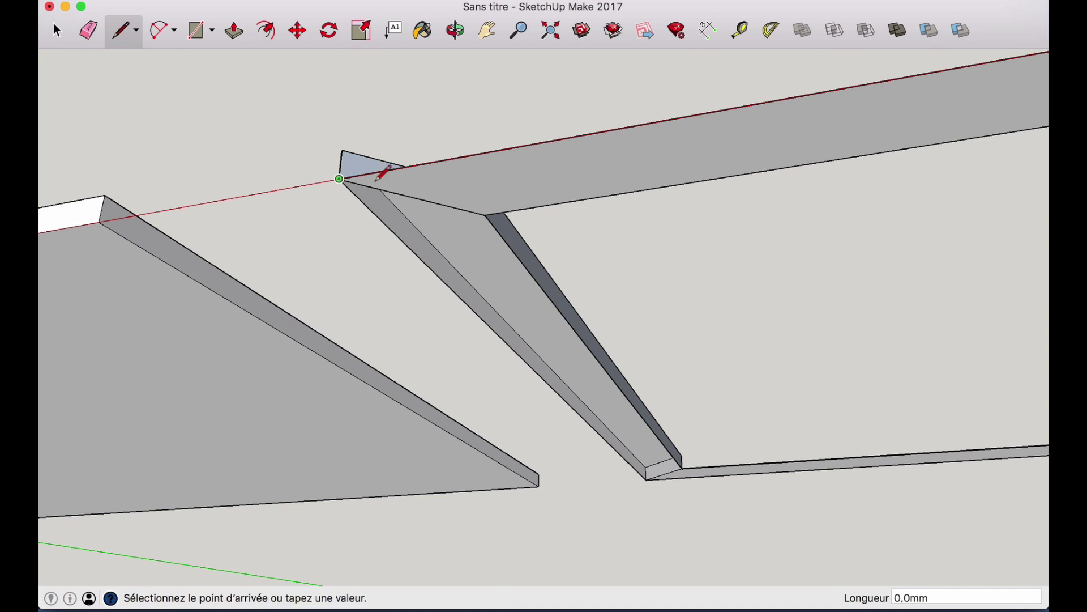
click(486, 215)
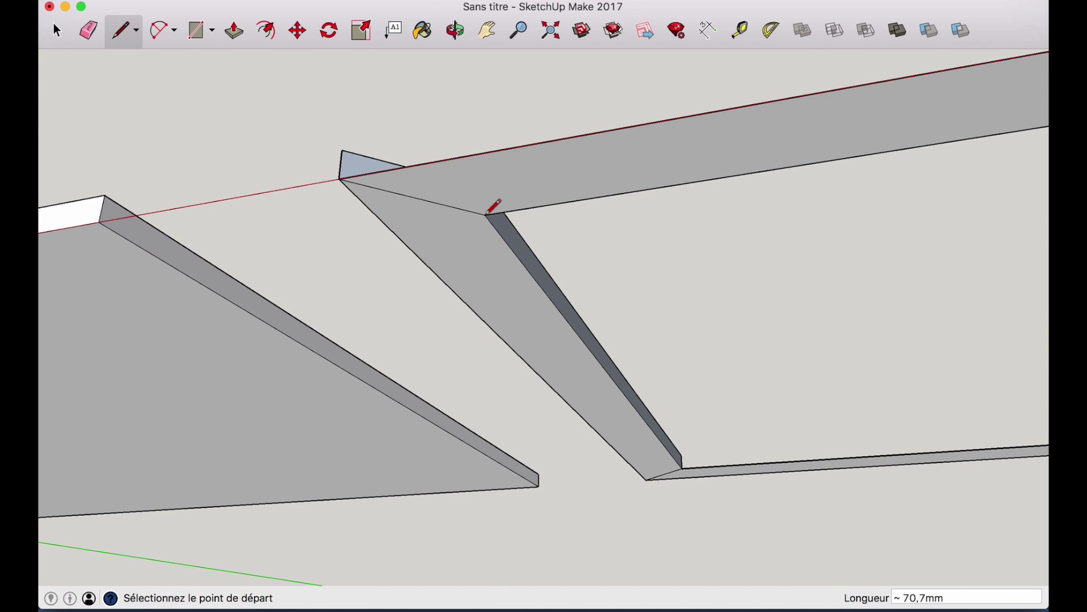
Step: Erase the mitre lines at the four corners of the flat edge frame to merge its strips into one face
click(455, 31)
drag(545, 250, 589, 493)
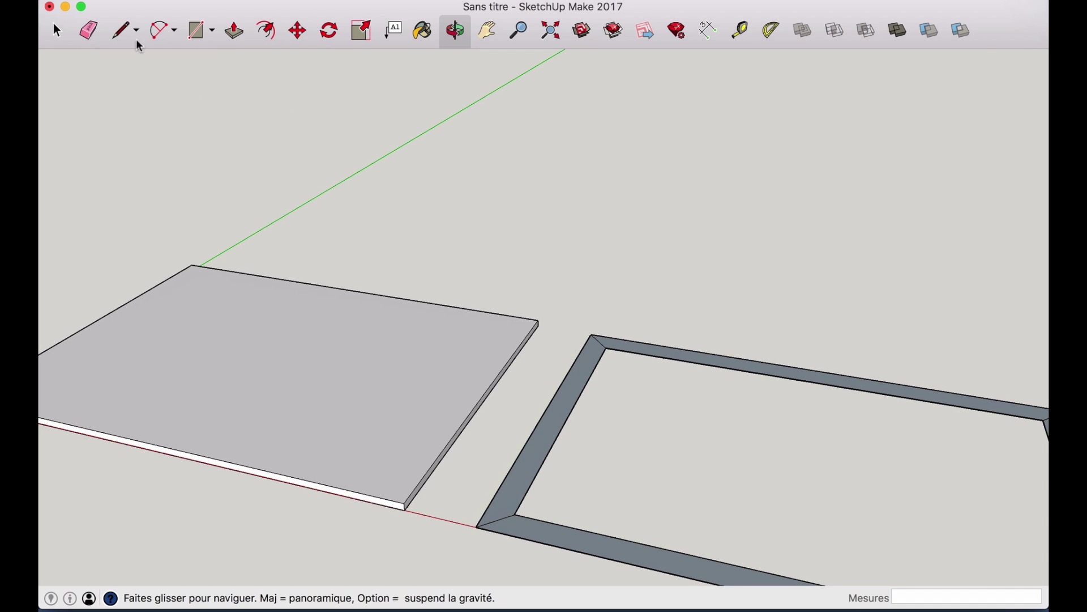
drag(672, 440, 678, 503)
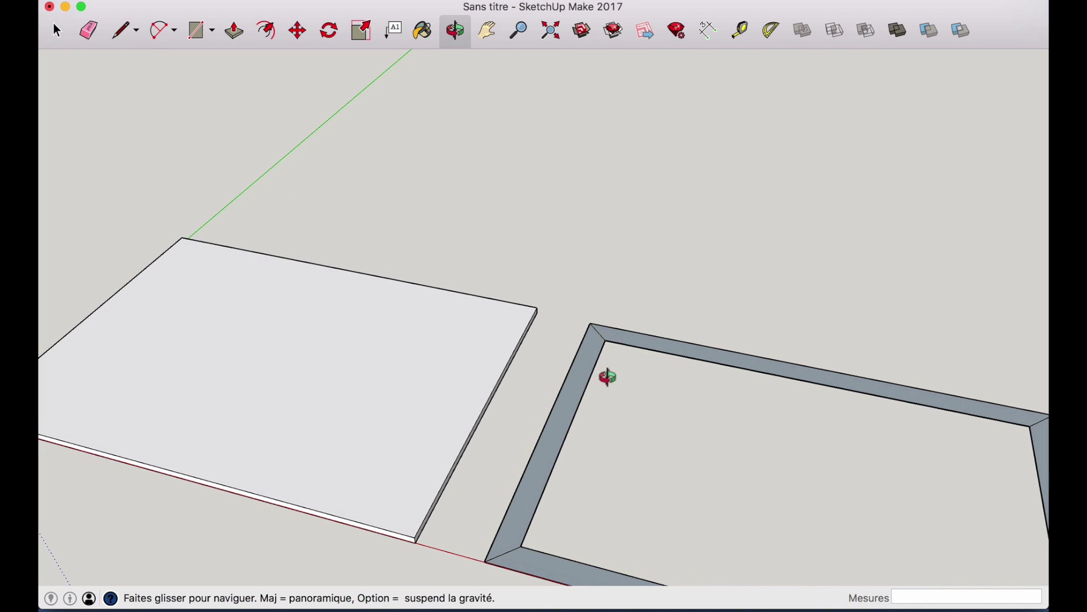
key(h)
drag(607, 376, 398, 218)
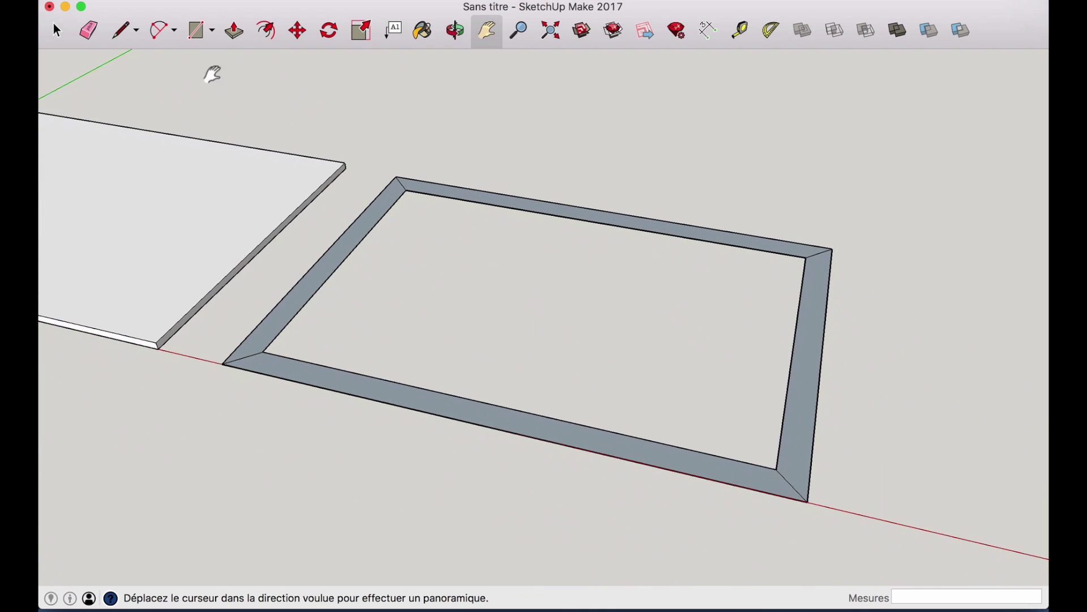
click(89, 30)
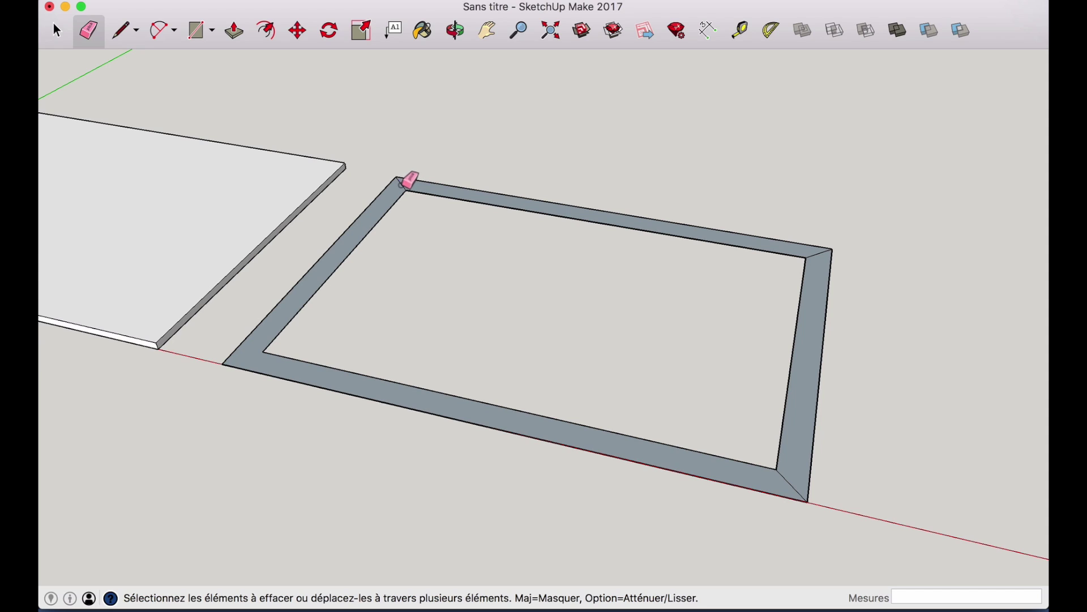
drag(810, 253, 812, 267)
drag(782, 476, 792, 473)
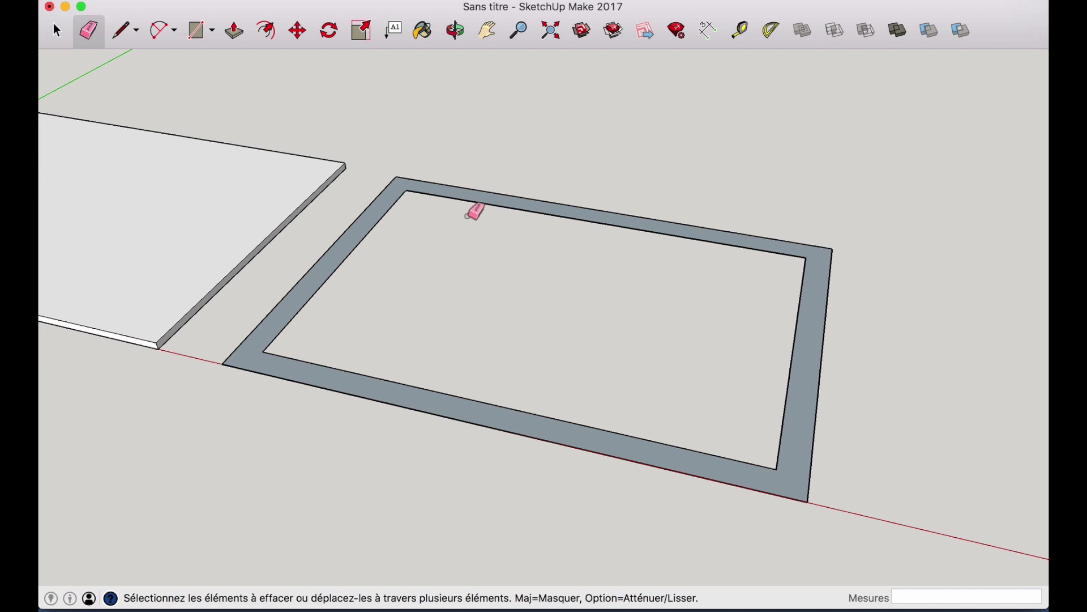
Step: Push/Pull the whole merged edge frame up by 15 mm
click(234, 30)
click(329, 272)
text(15)
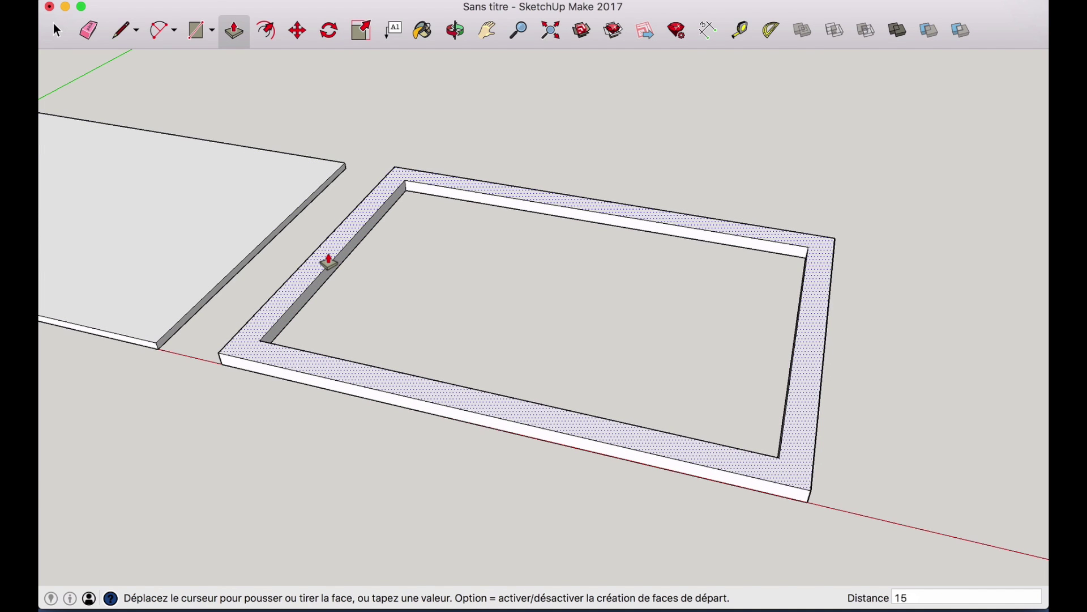
key(Return)
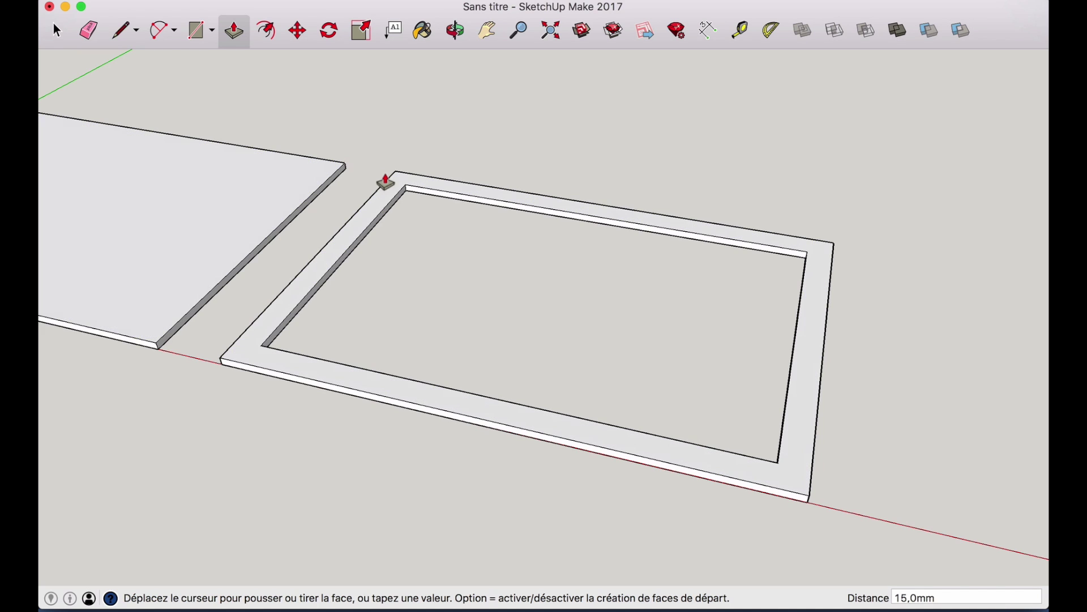
Step: Offset the tabletop panel's top outline 50 mm inward and delete the inner face
key(h)
drag(284, 197, 556, 255)
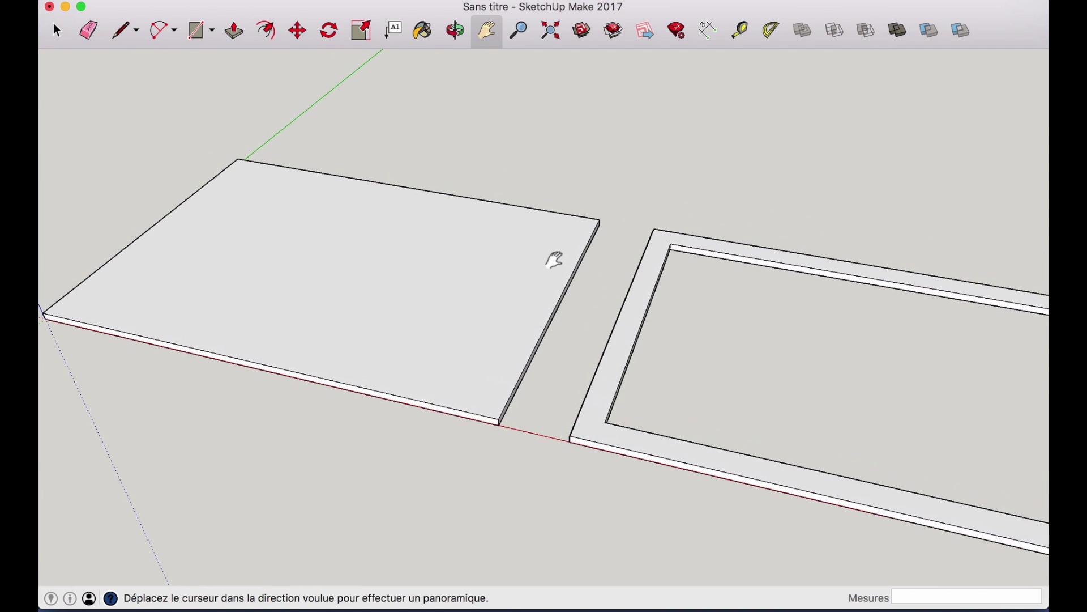
click(266, 31)
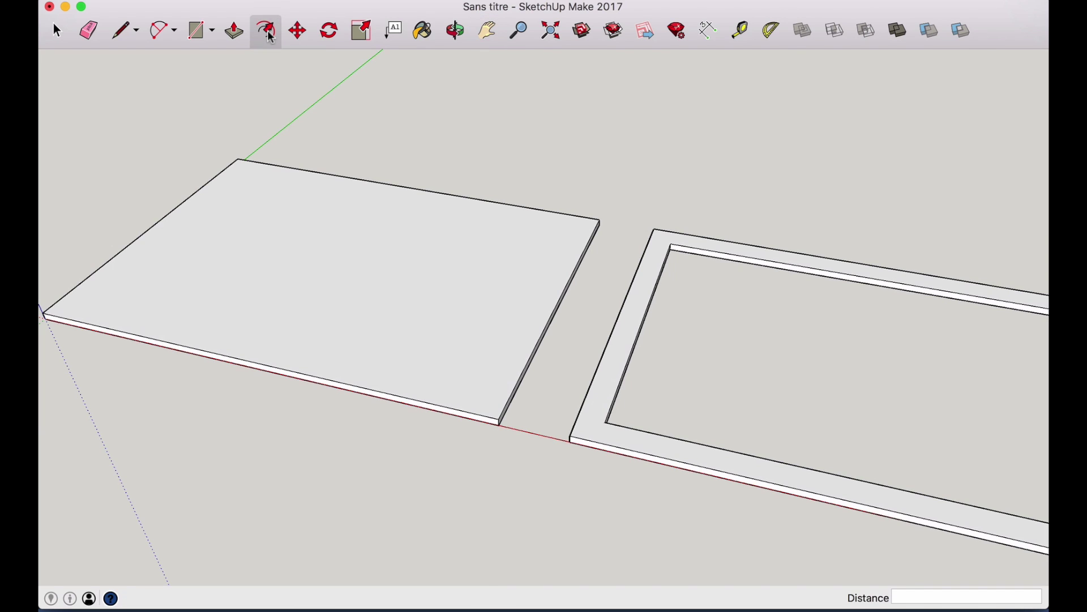
click(256, 364)
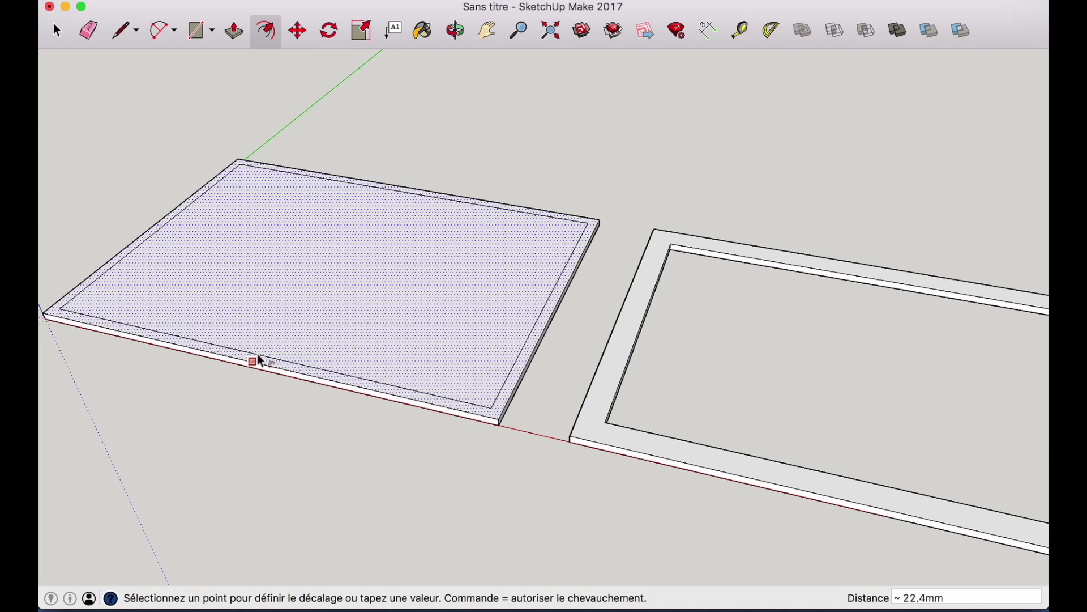
text(5)
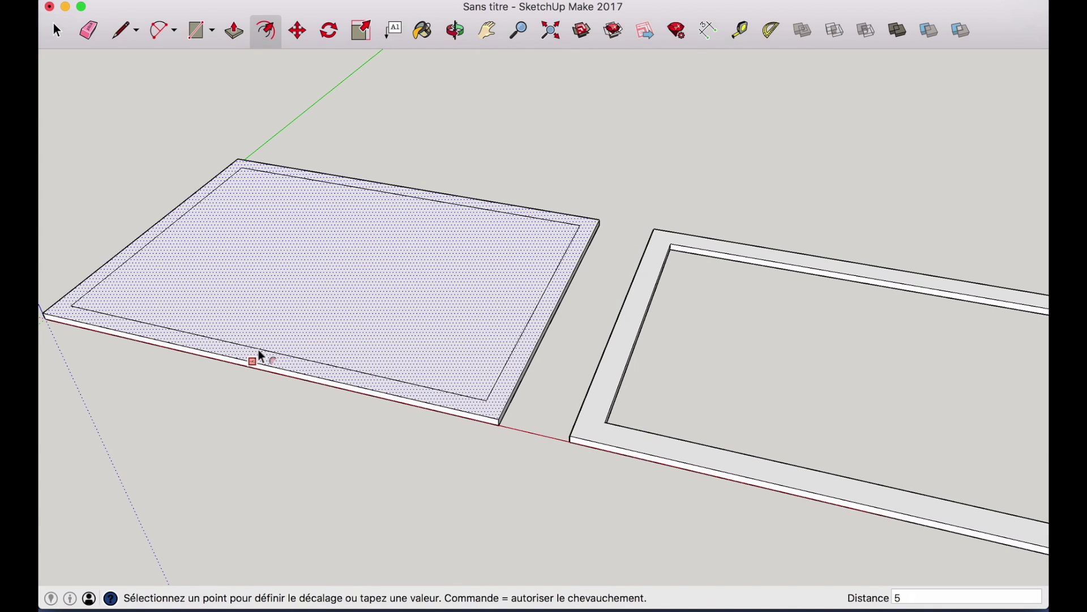
key(Return)
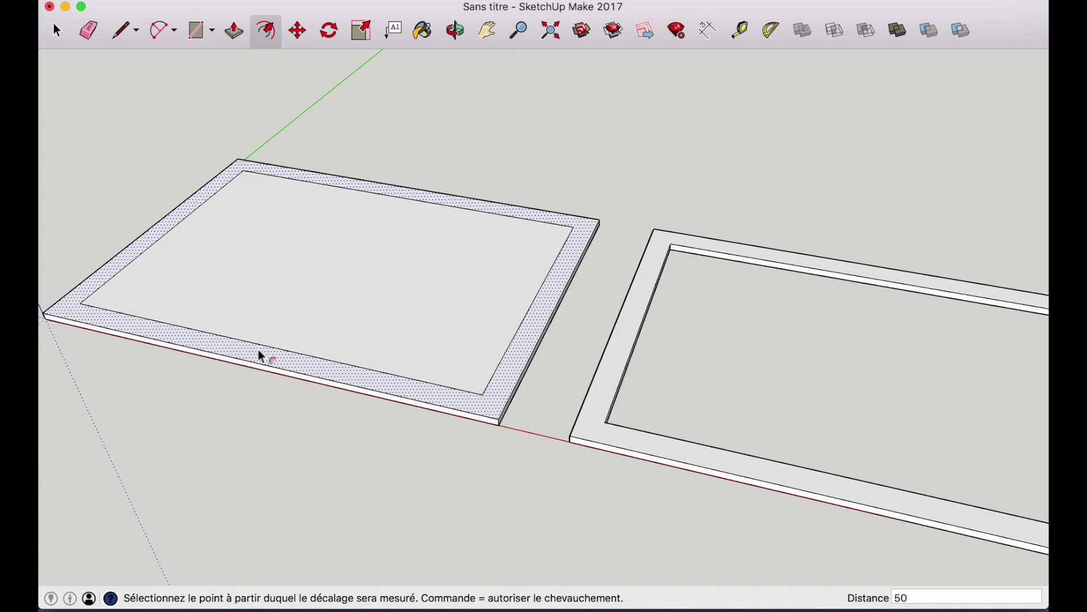
click(56, 31)
click(316, 272)
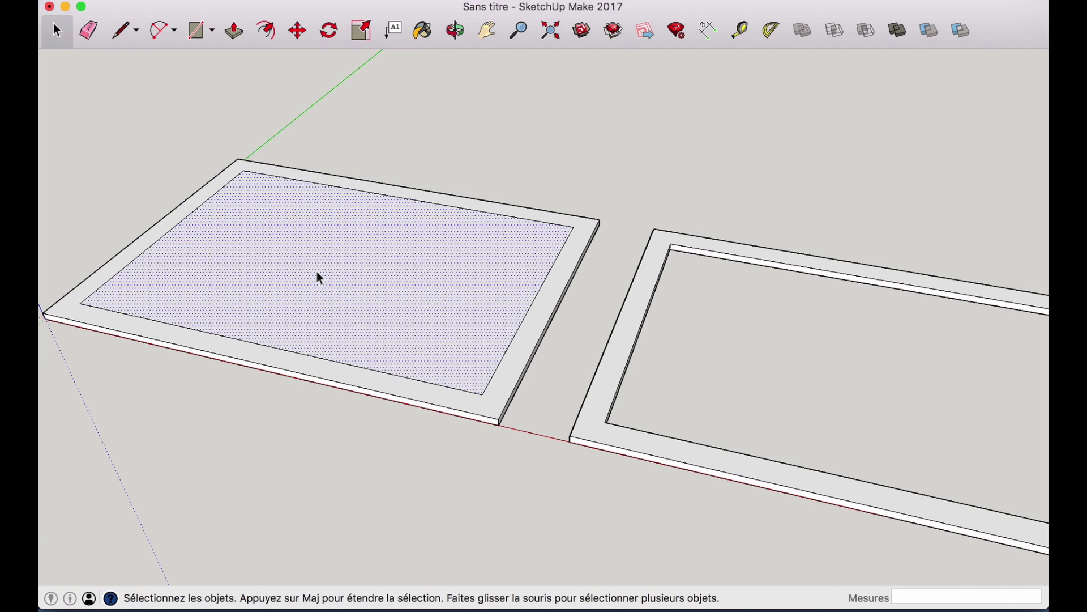
key(Delete)
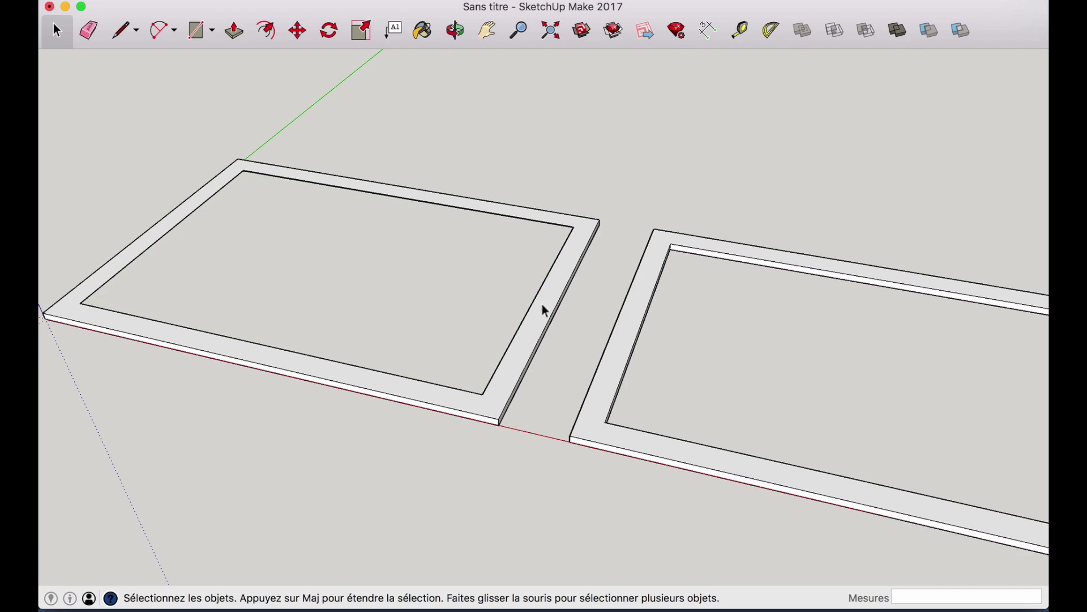
Step: Undo the inner face deletion and the 50 mm offset on the tabletop panel
key(super+z)
key(super+z)
key(super+z)
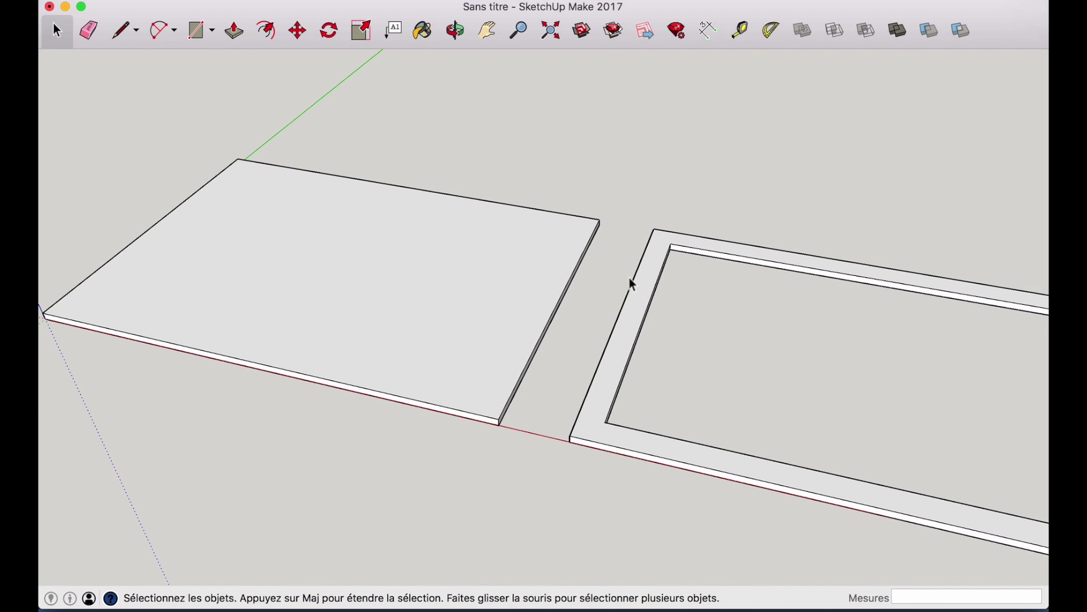
scroll(505, 262, down, 3)
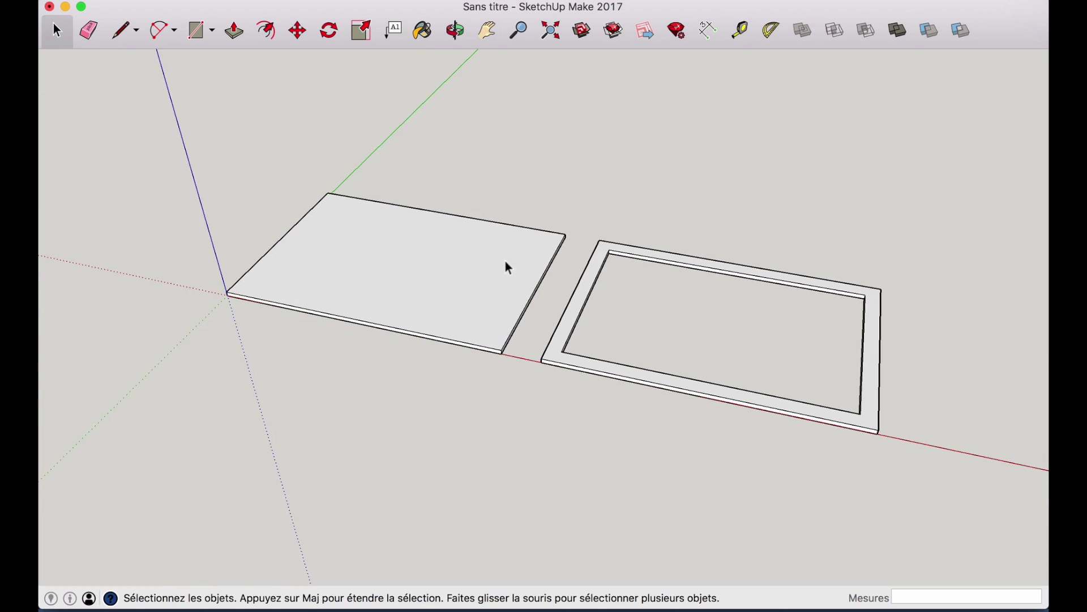
scroll(505, 262, up, 3)
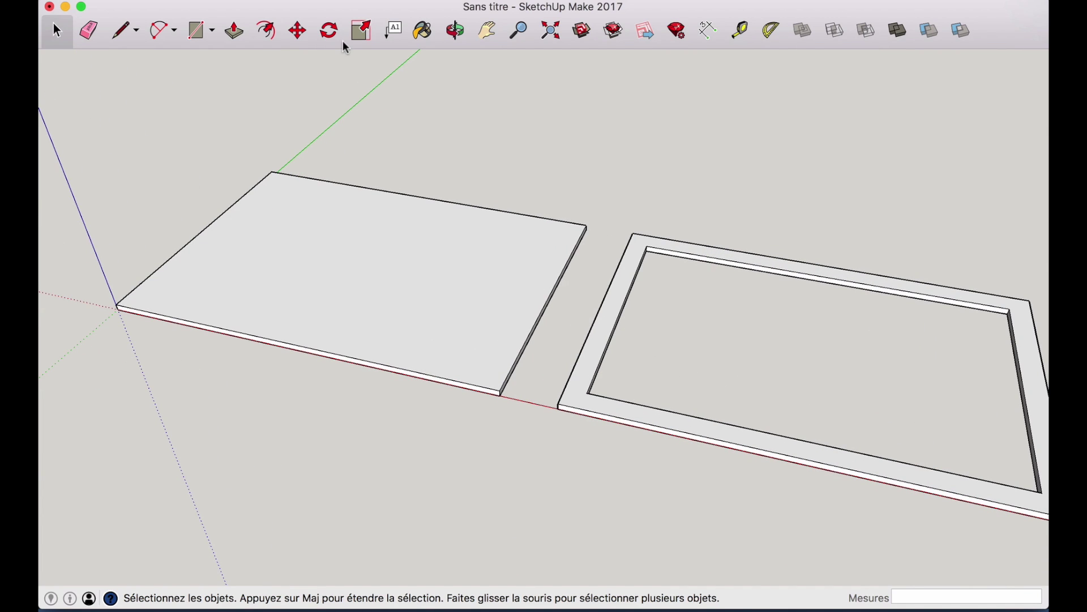
click(298, 32)
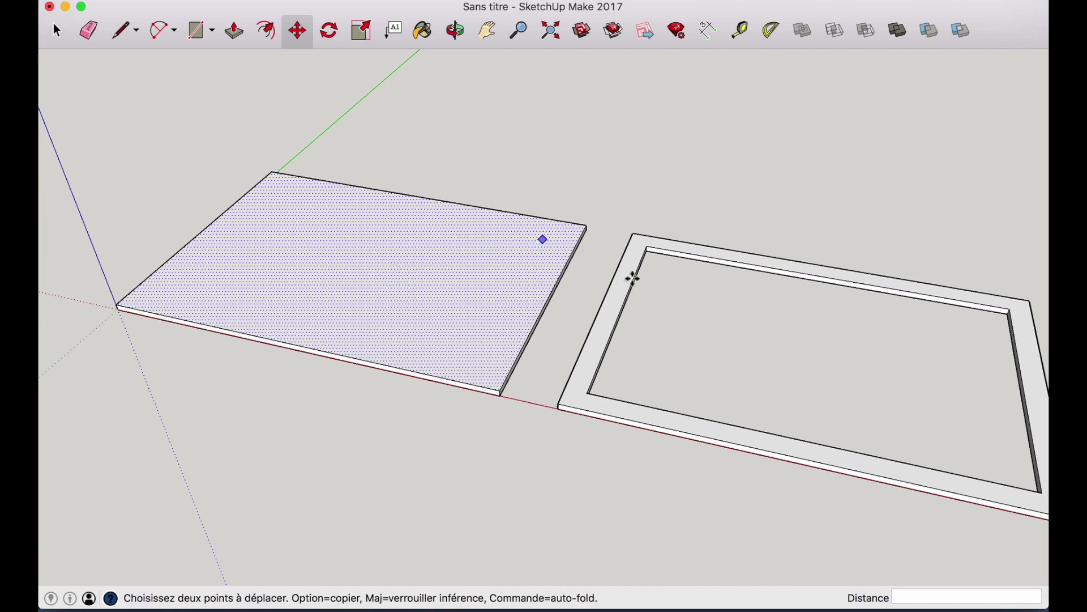
click(366, 276)
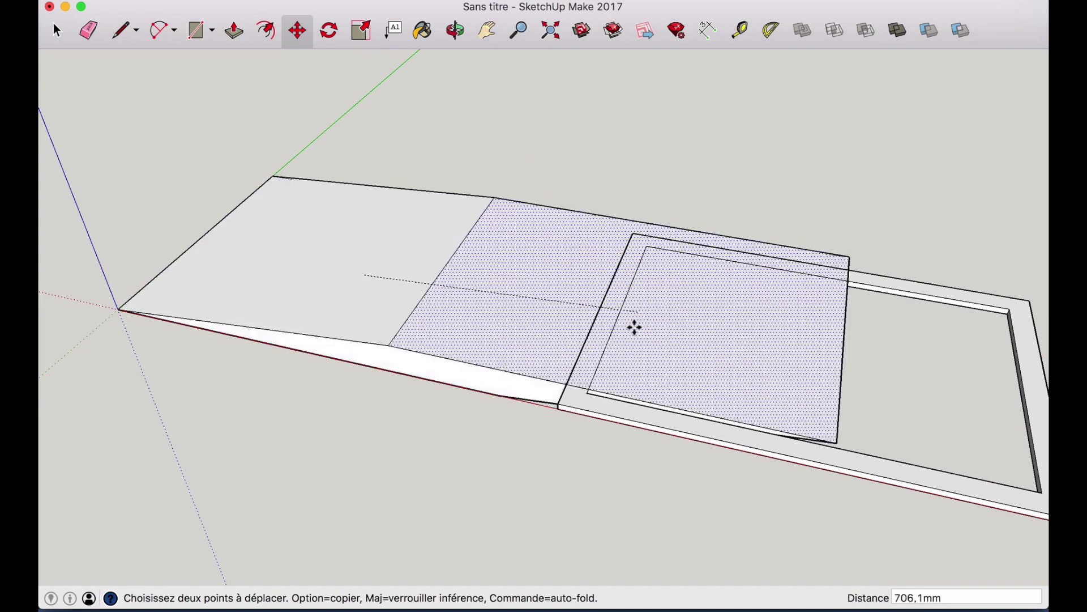
key(Escape)
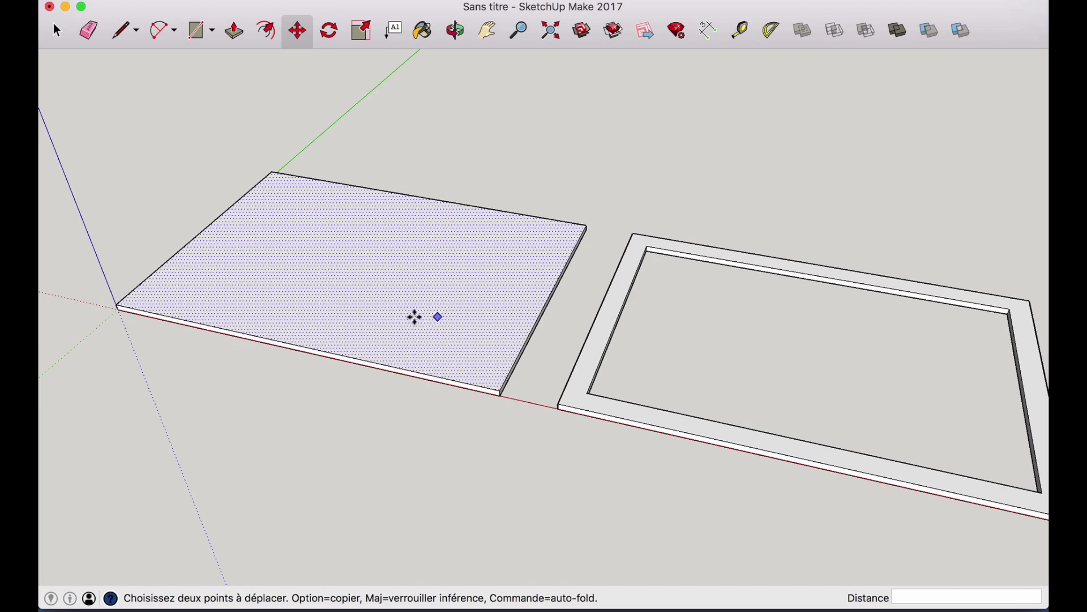
scroll(467, 396, up, 5)
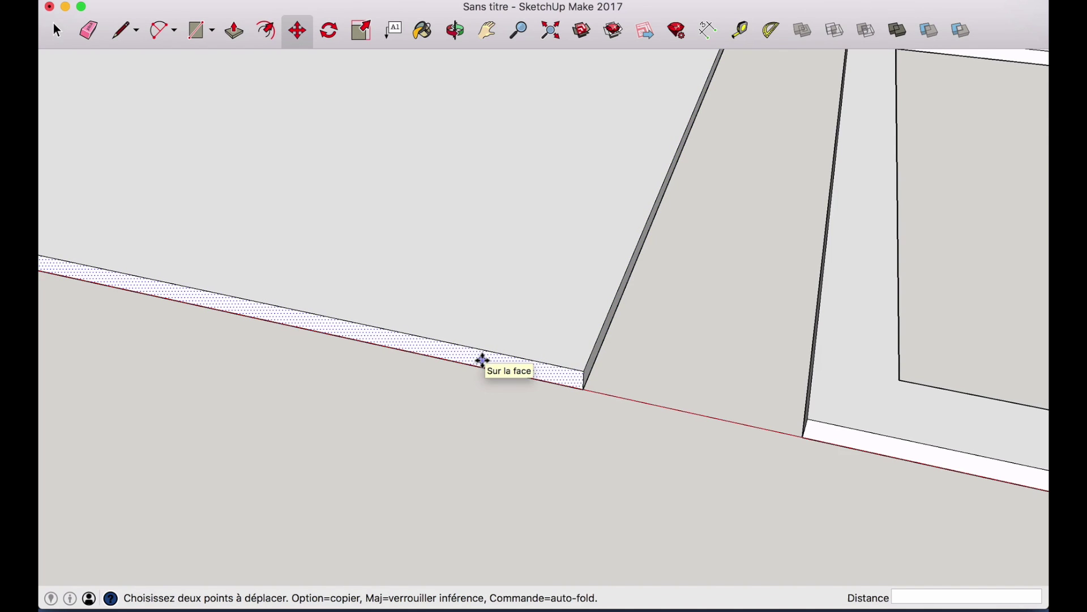
scroll(482, 360, down, 3)
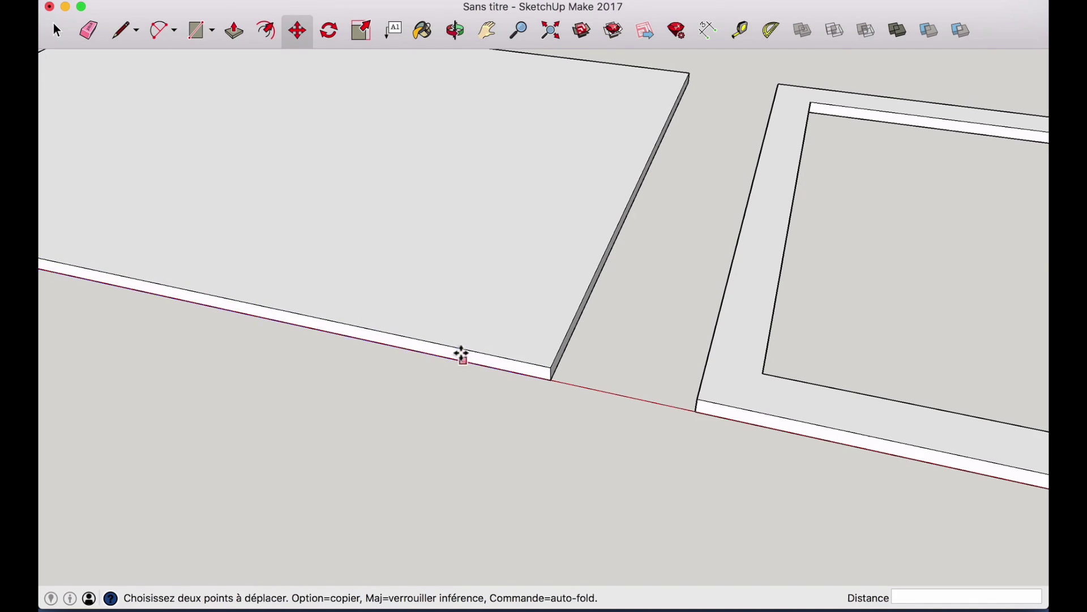
scroll(459, 350, down, 2)
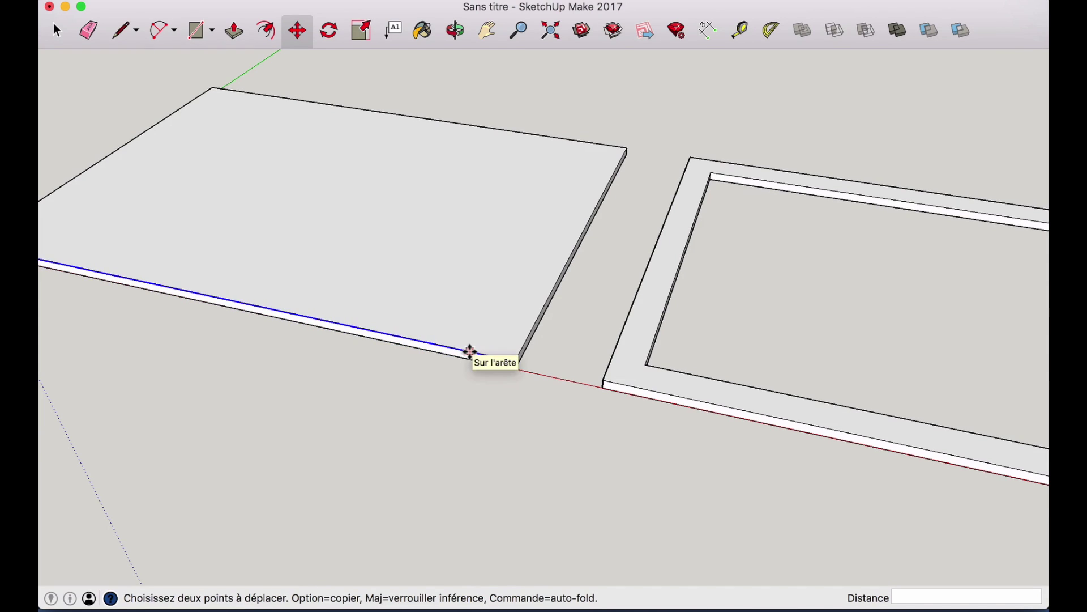
Step: Select the solid tabletop panel with all its connected faces and edges and make it a group
key(o)
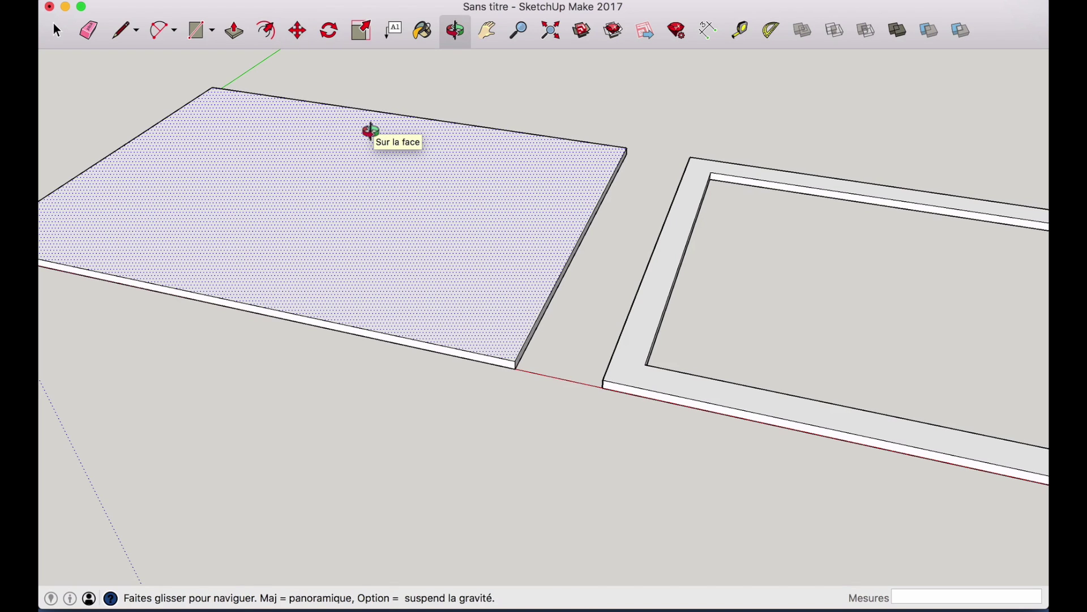
drag(476, 286, 559, 324)
scroll(645, 316, down, 5)
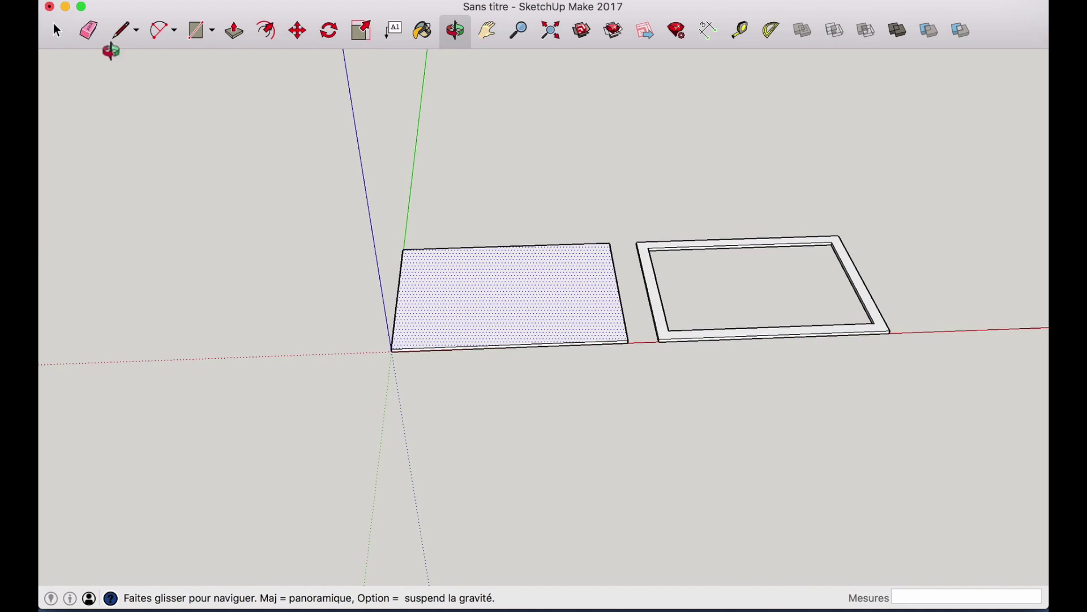
click(57, 31)
drag(389, 192, 626, 439)
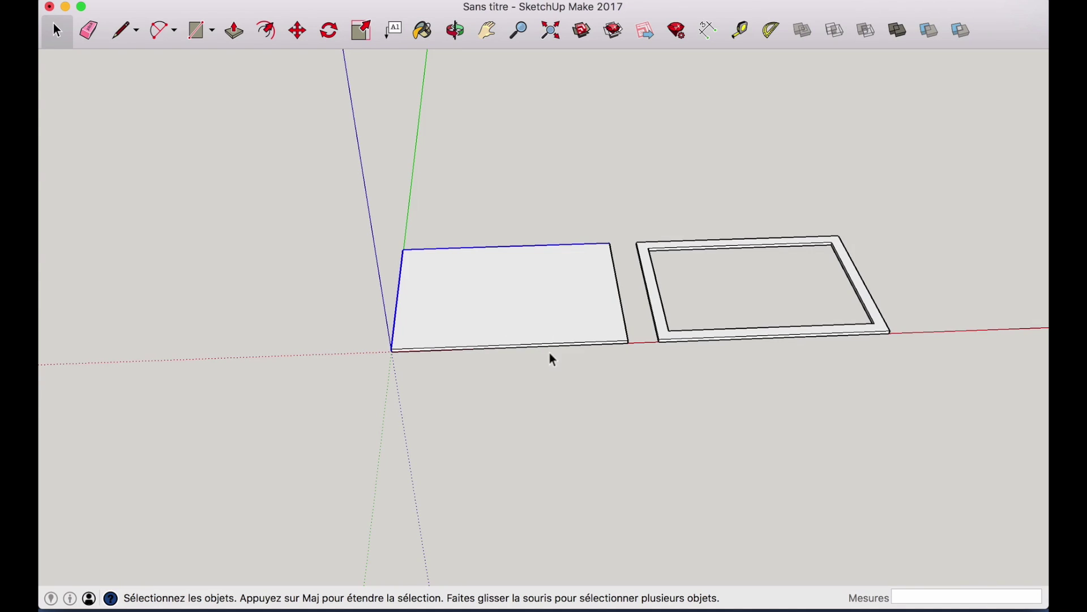
click(529, 295)
right_click(529, 293)
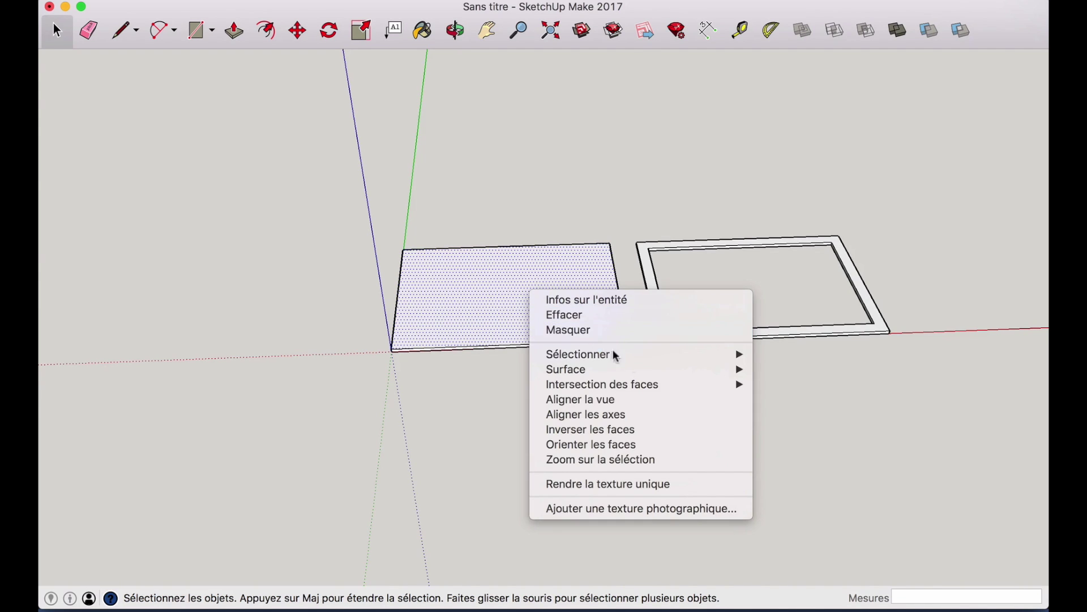
mouse_move(733, 363)
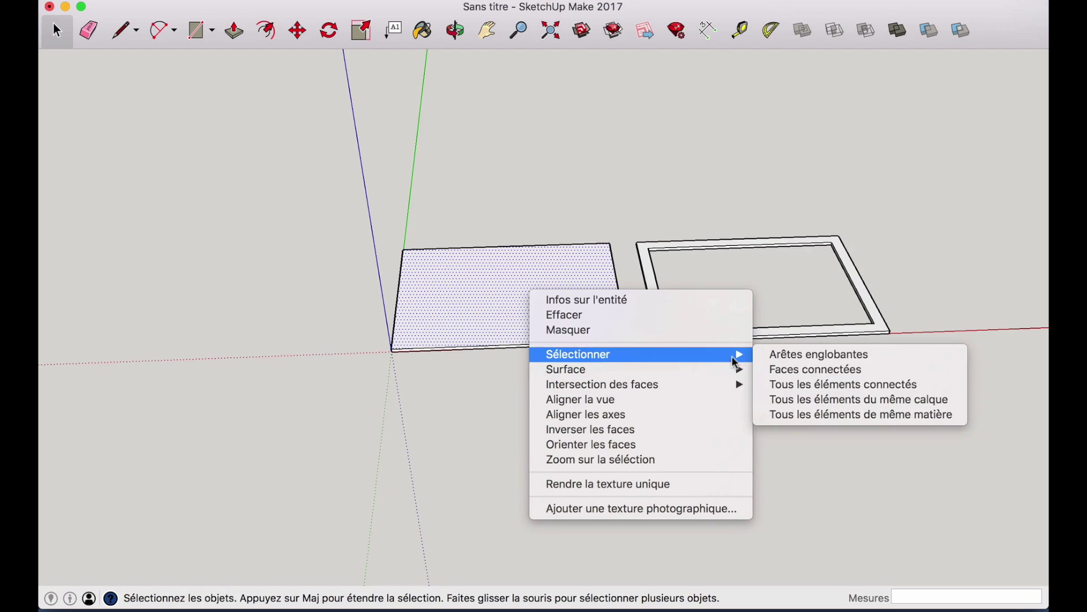
click(778, 379)
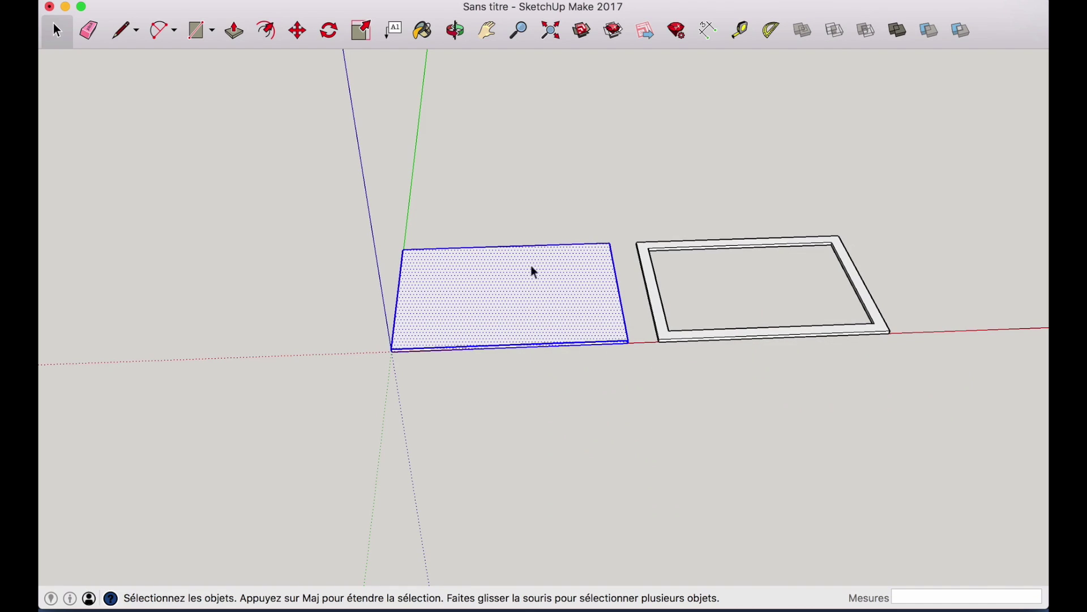
right_click(534, 287)
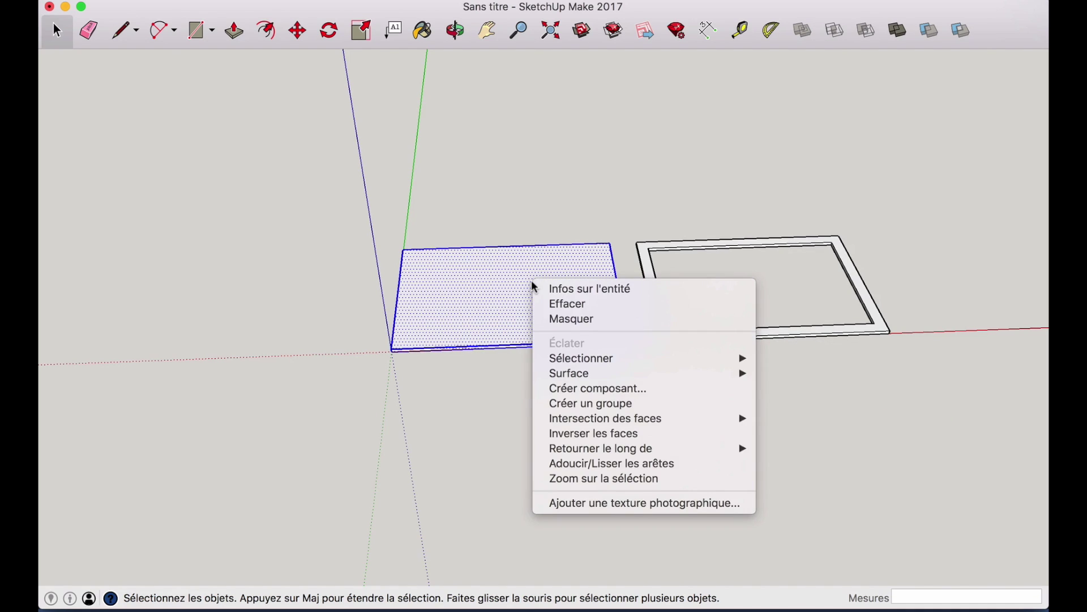
click(604, 403)
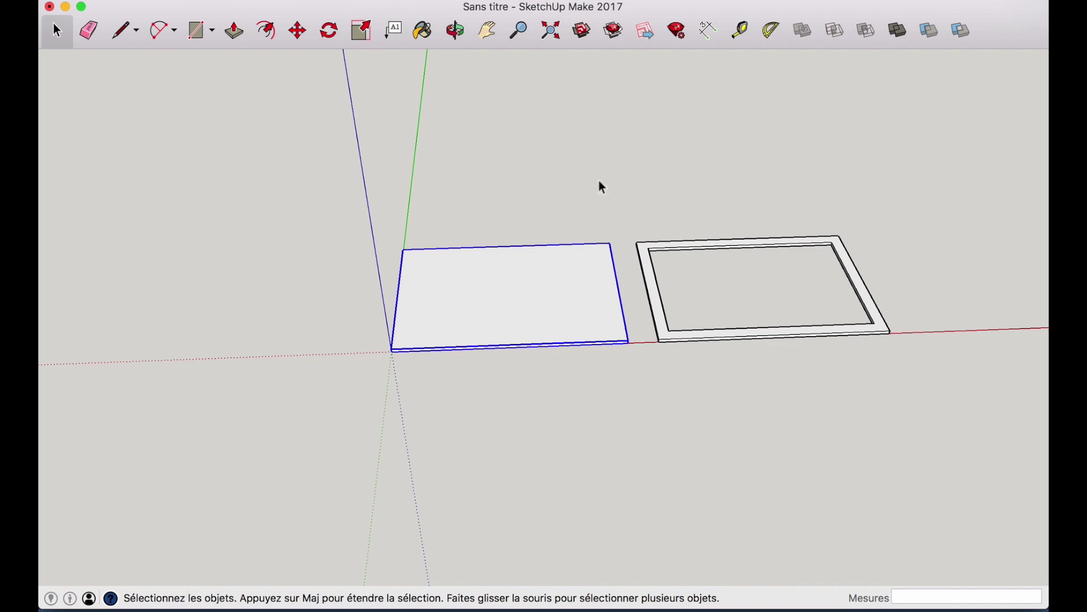
Step: Select all faces and edges of the edge frame and make them a separate group
drag(622, 213, 935, 395)
click(707, 370)
drag(652, 362, 923, 185)
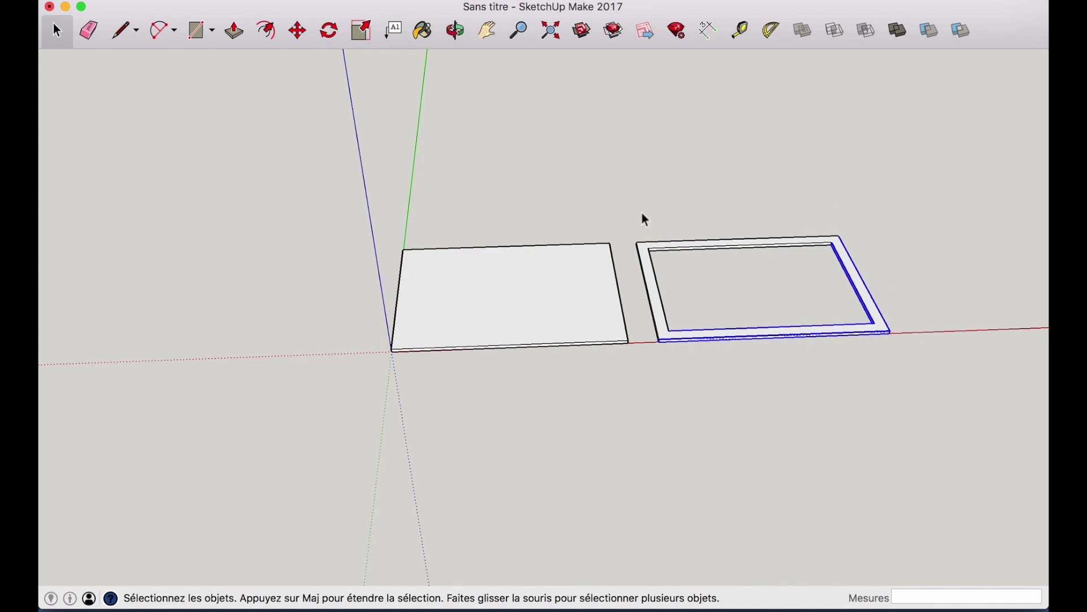
click(456, 30)
drag(662, 211, 635, 451)
click(57, 32)
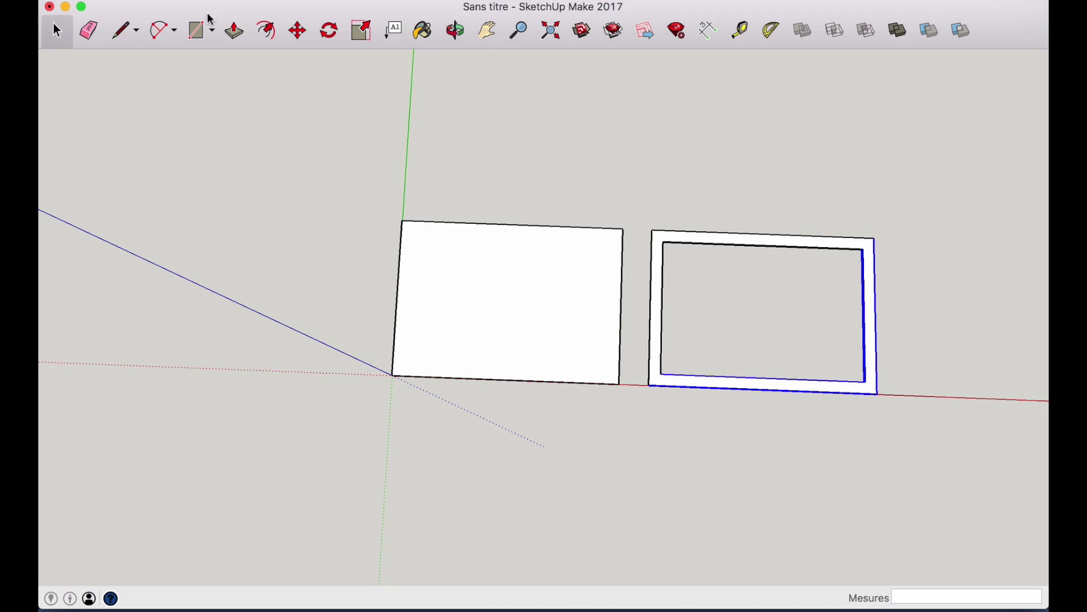
drag(639, 162, 1004, 506)
right_click(875, 376)
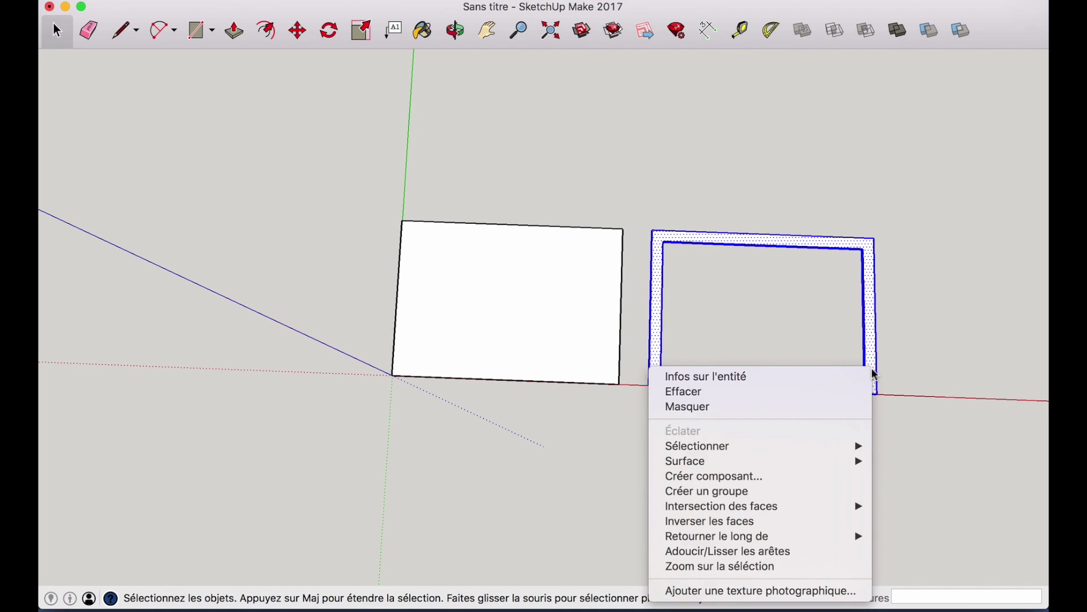
click(817, 491)
key(o)
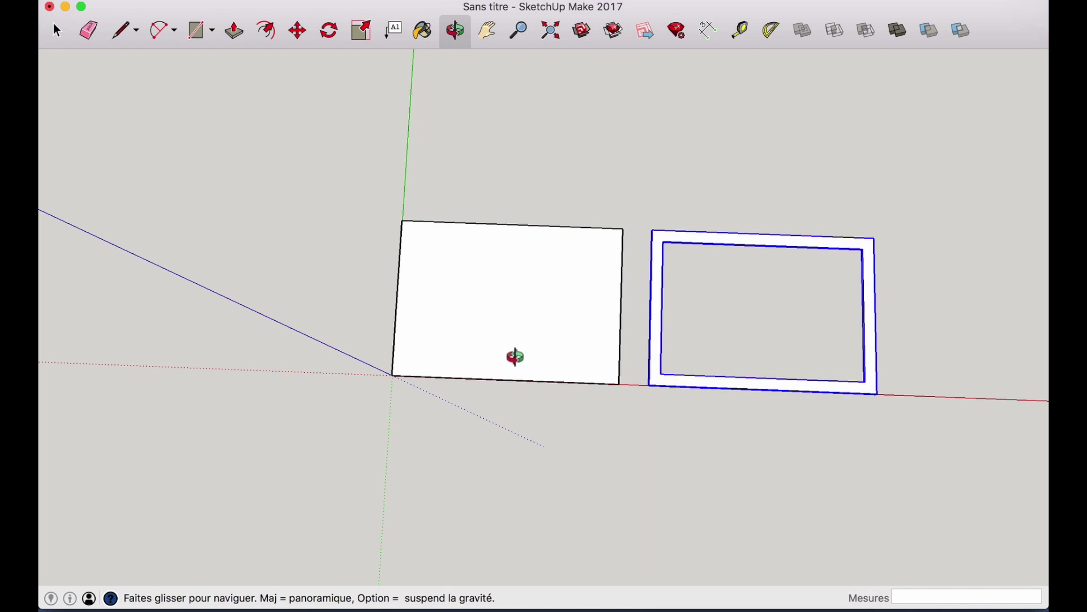
drag(517, 357, 489, 131)
drag(549, 291, 500, 266)
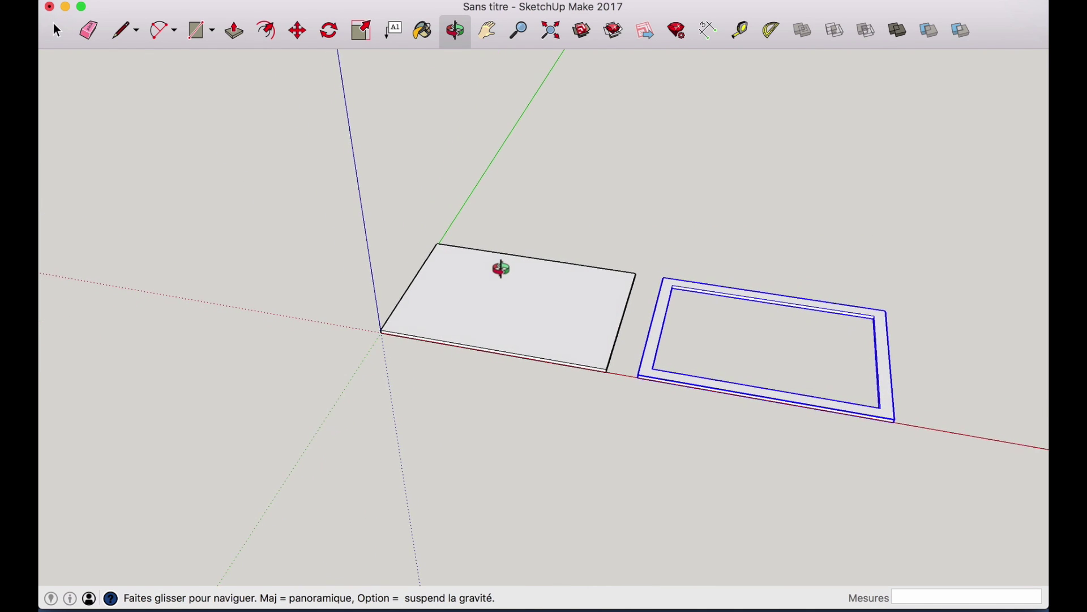
scroll(542, 321, up, 5)
scroll(543, 321, up, 3)
scroll(542, 320, down, 2)
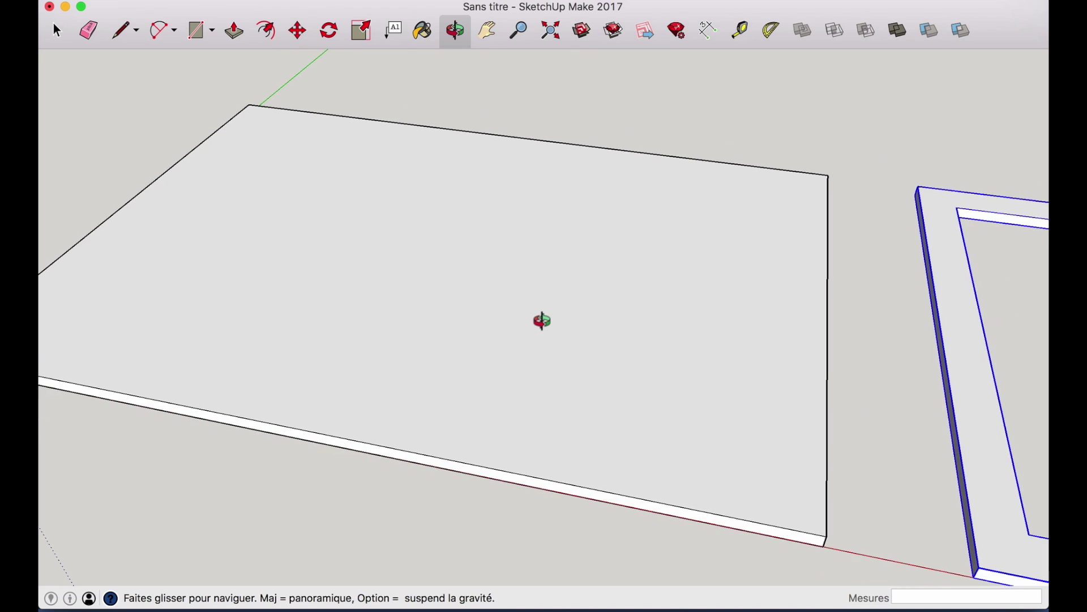
click(302, 39)
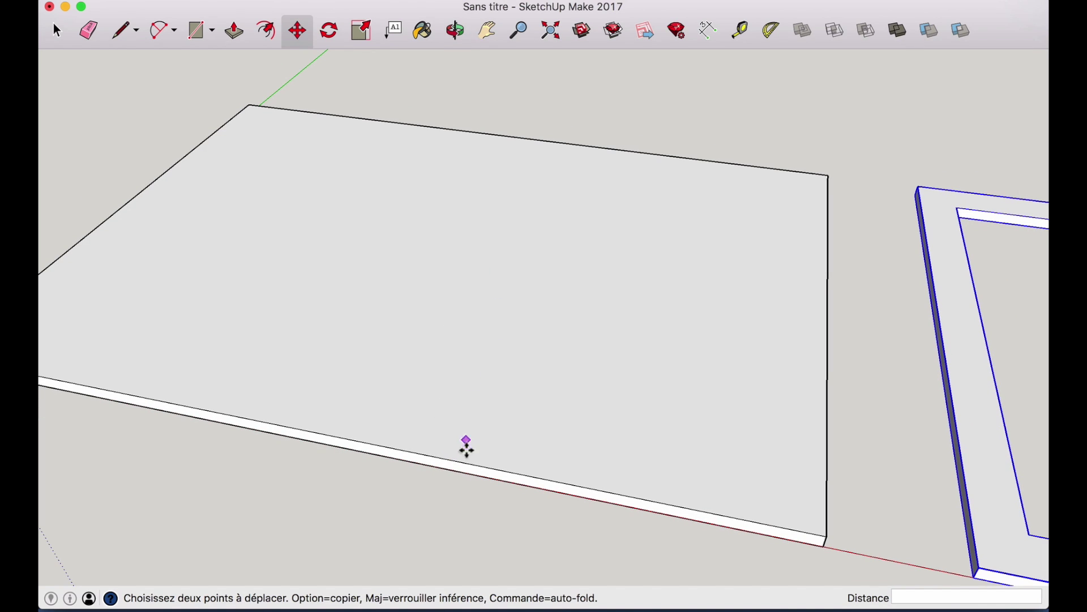
scroll(480, 306, down, 3)
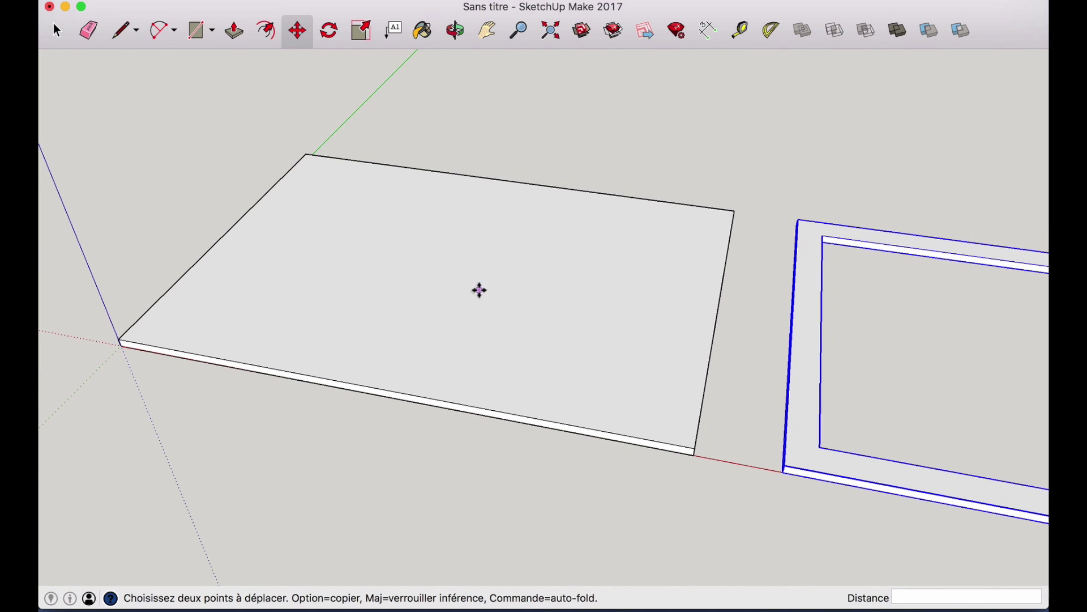
scroll(471, 286, down, 2)
scroll(470, 281, down, 2)
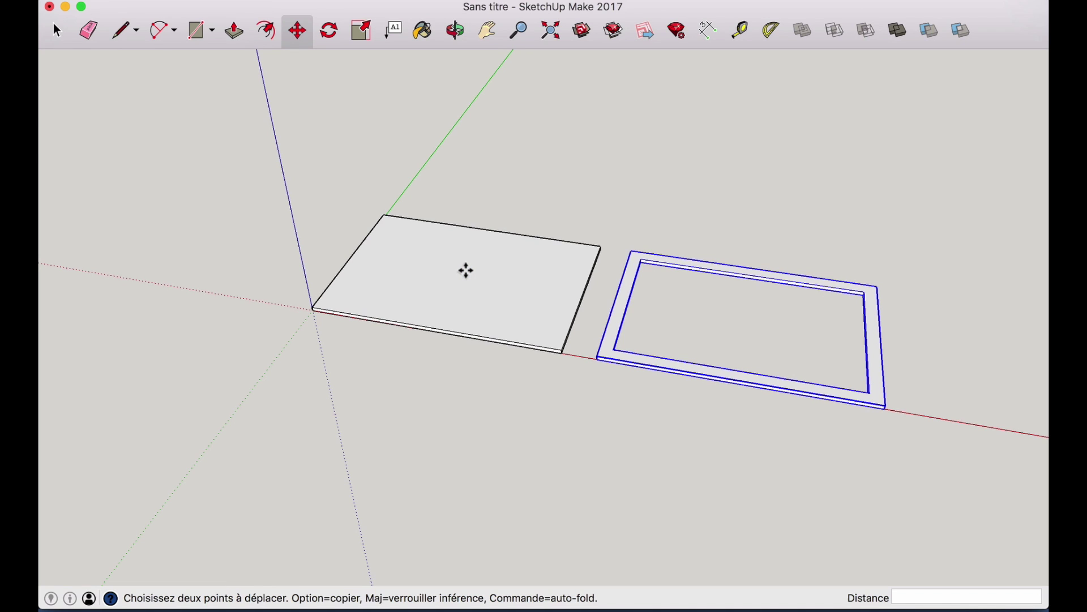
click(466, 271)
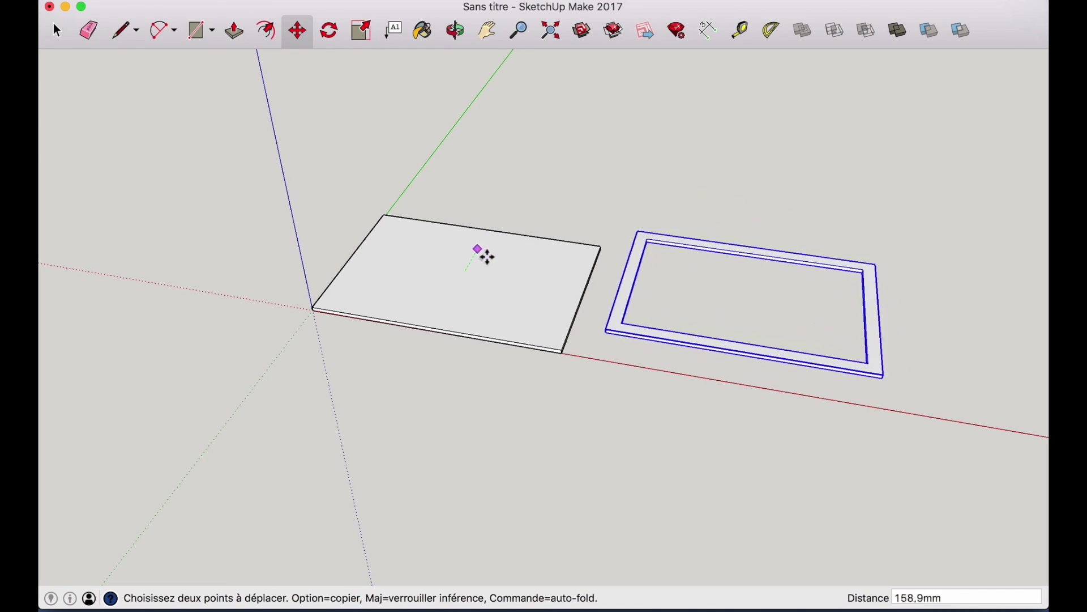
key(Escape)
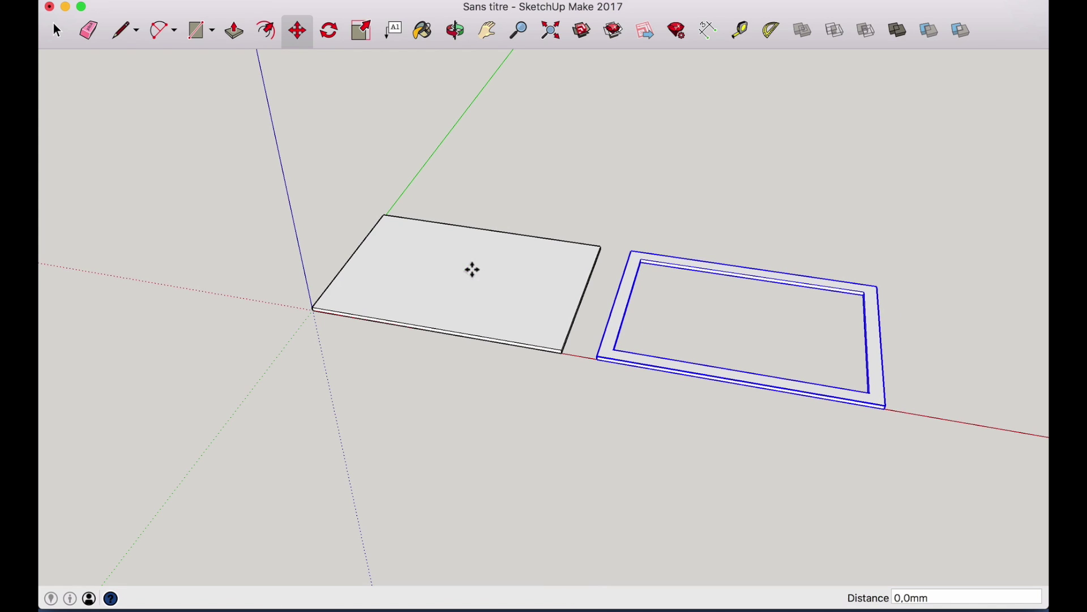
Step: Move the tabletop panel group about 198 mm along the red axis, away from the edge frame
click(57, 31)
click(459, 275)
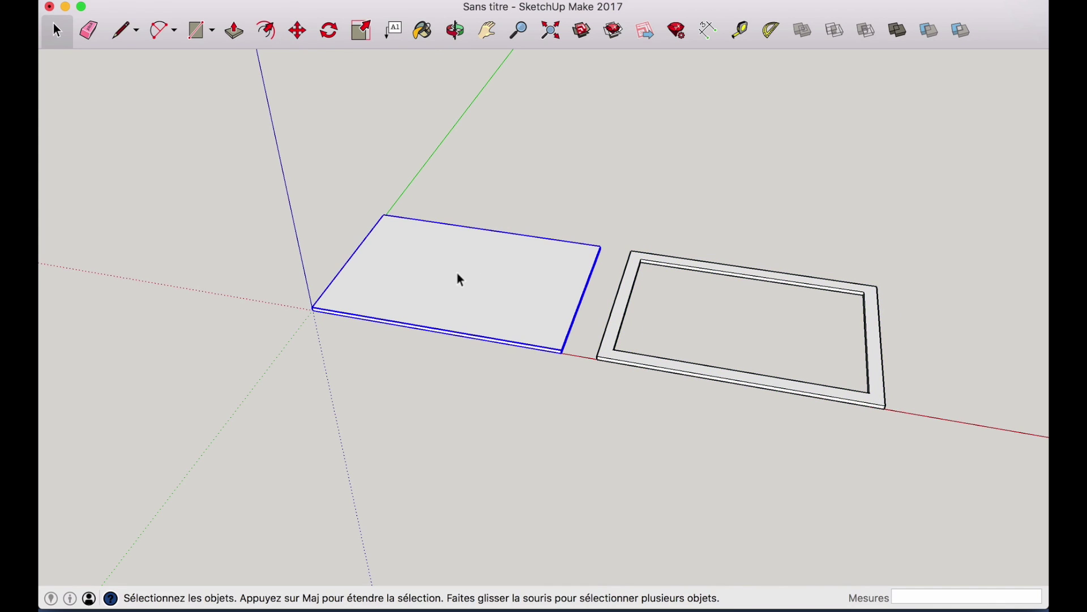
click(299, 30)
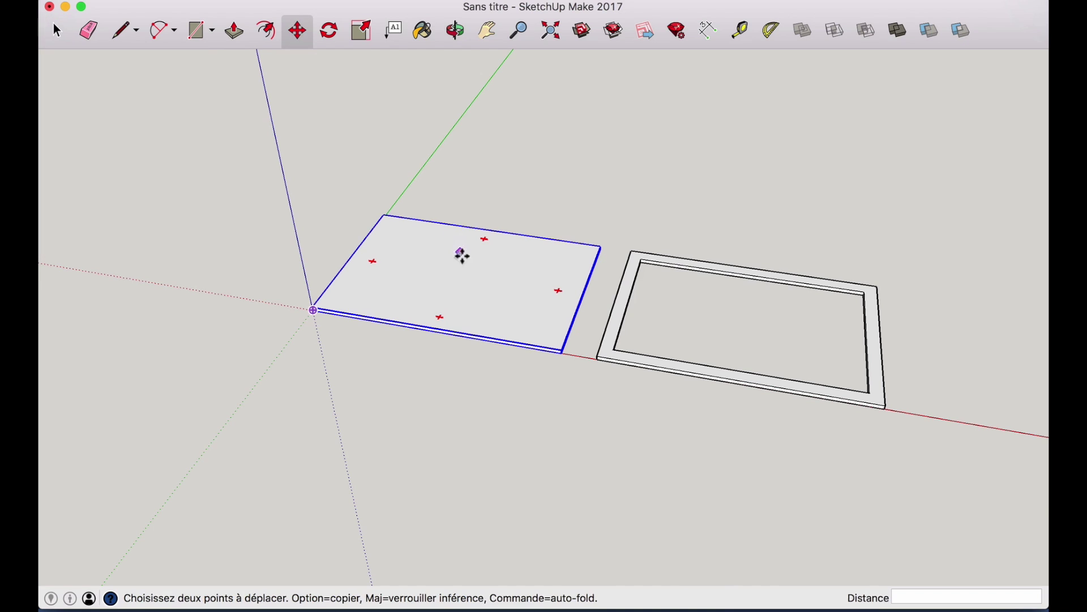
click(469, 278)
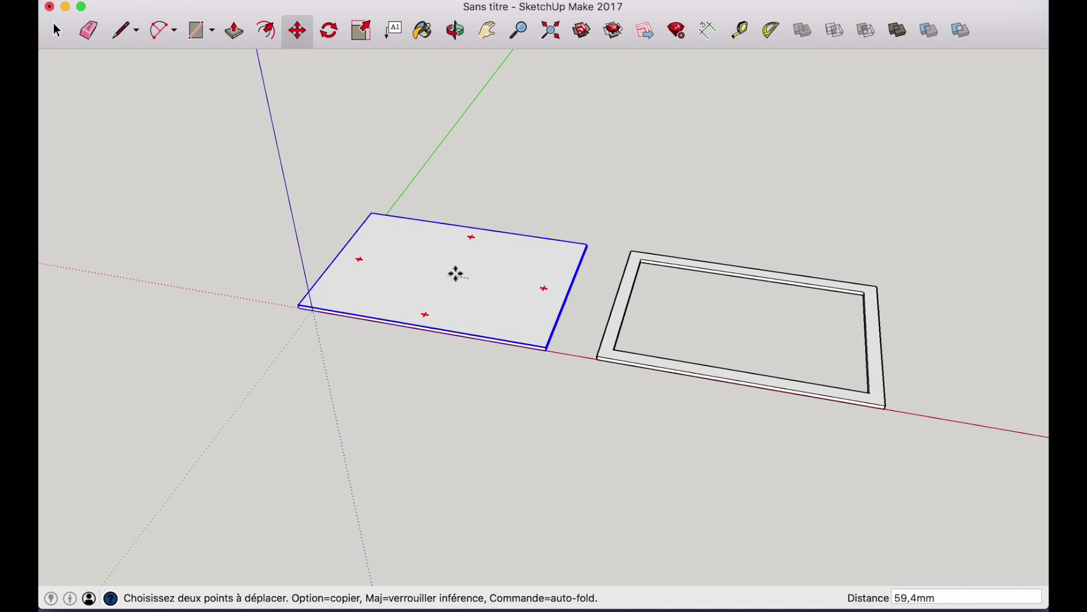
click(423, 273)
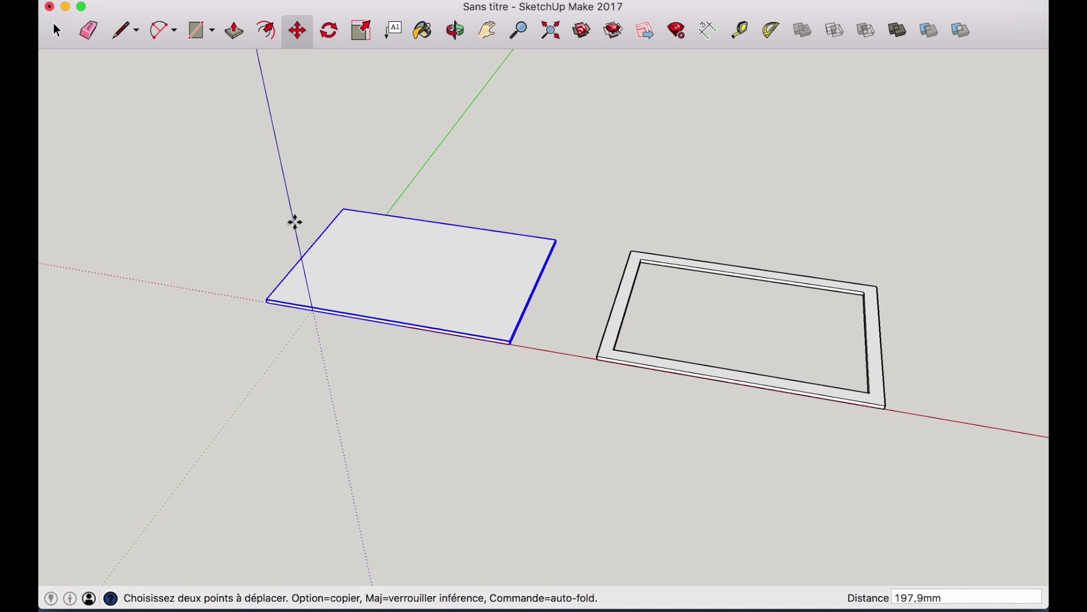
Step: Move the tabletop panel group 15 mm straight up along the blue axis
click(405, 268)
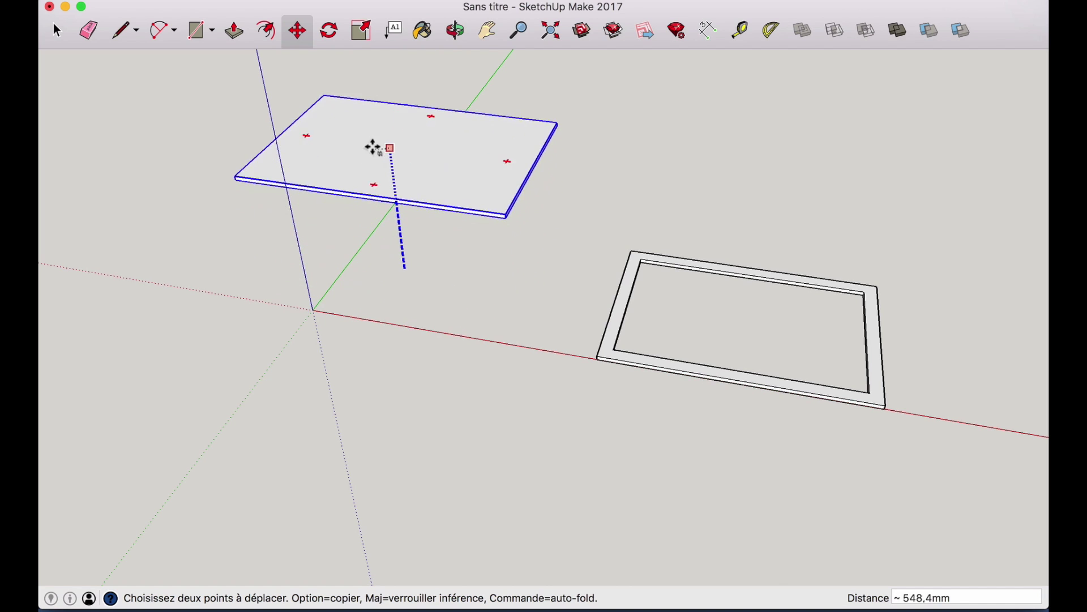
text(15)
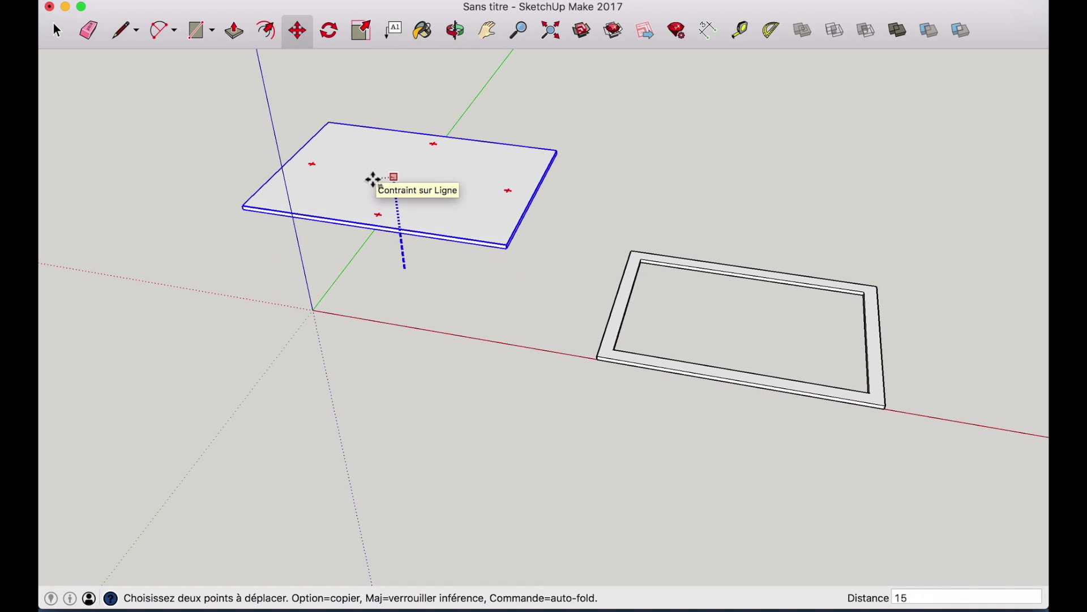
key(Return)
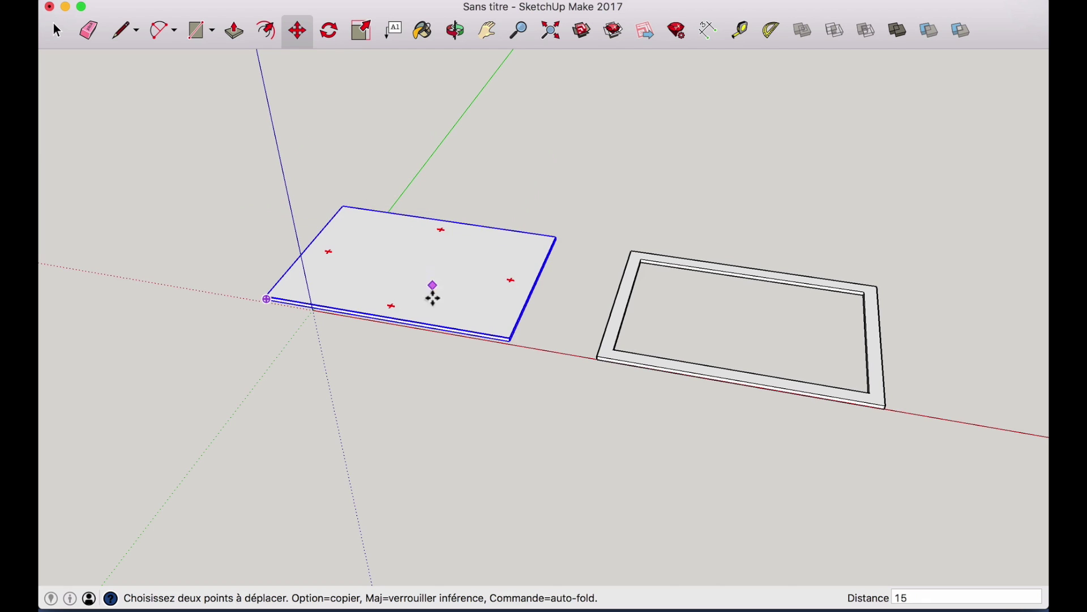
scroll(433, 326, up, 5)
scroll(433, 327, down, 3)
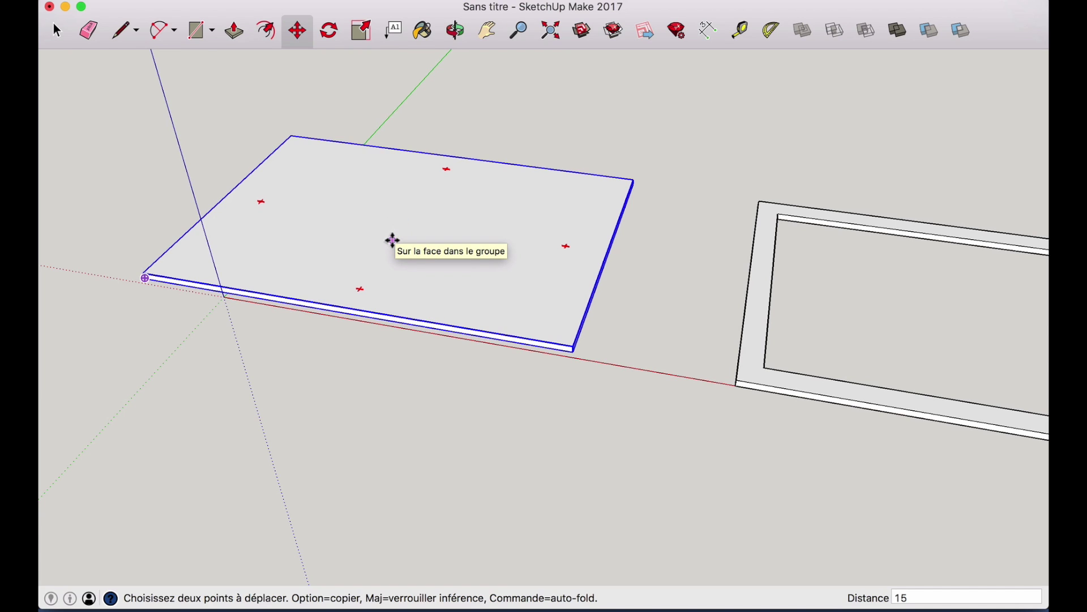
click(392, 240)
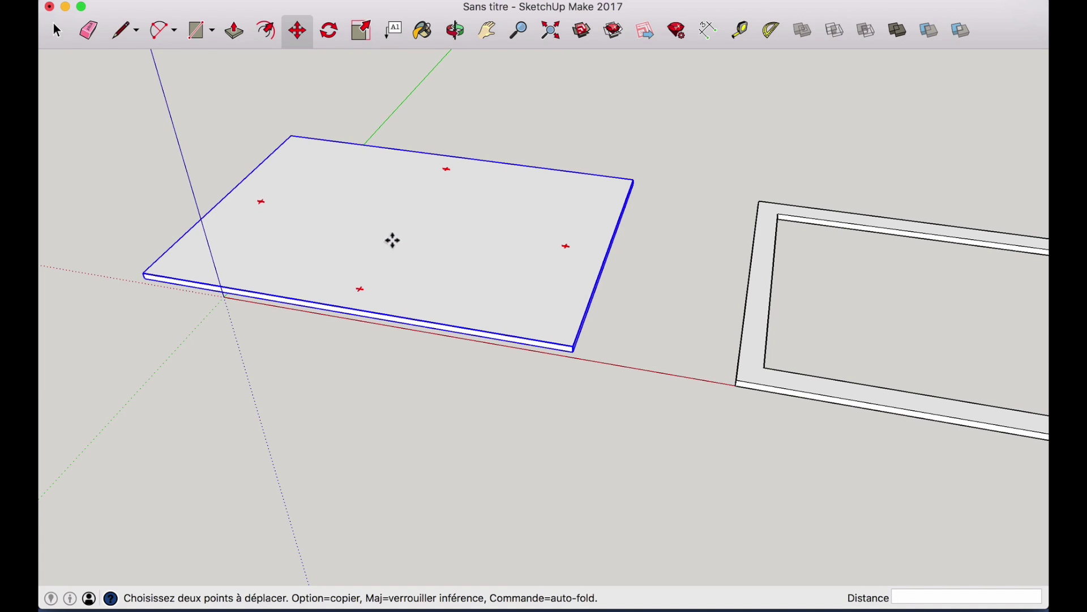
click(392, 240)
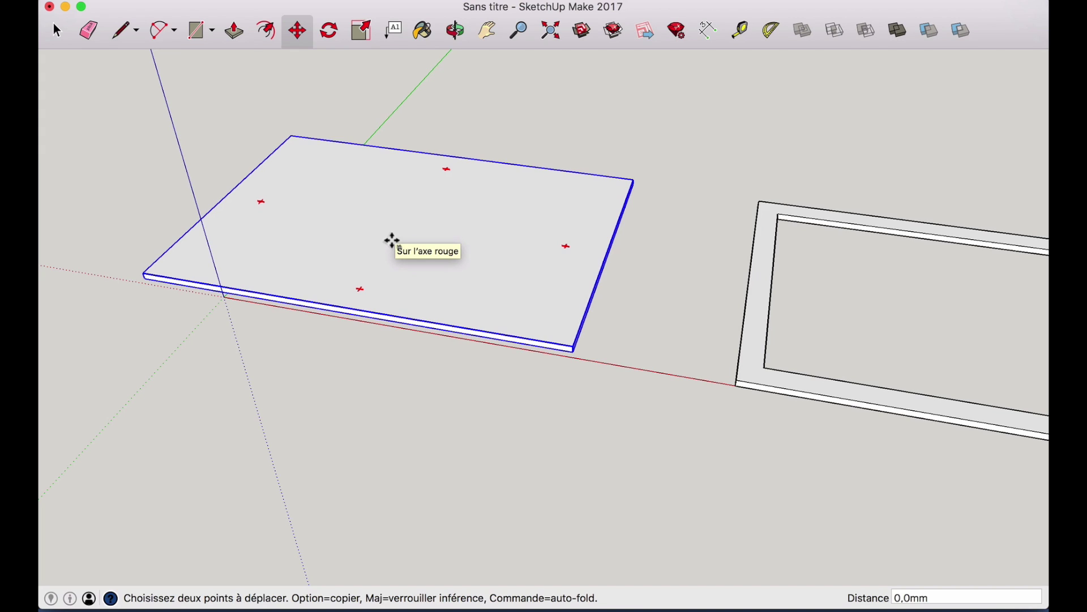
key(Left)
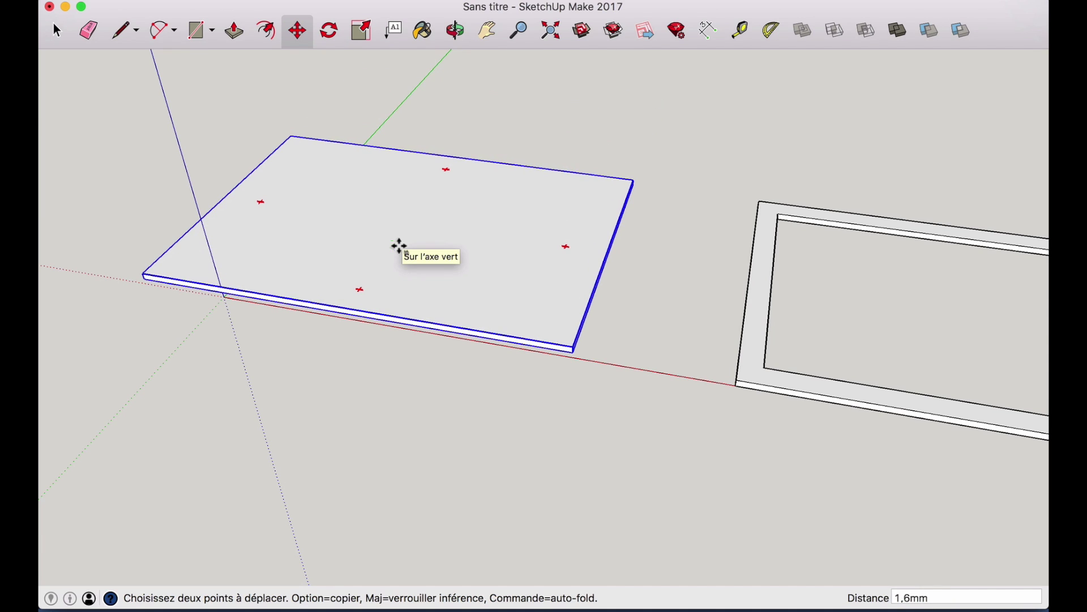
key(Escape)
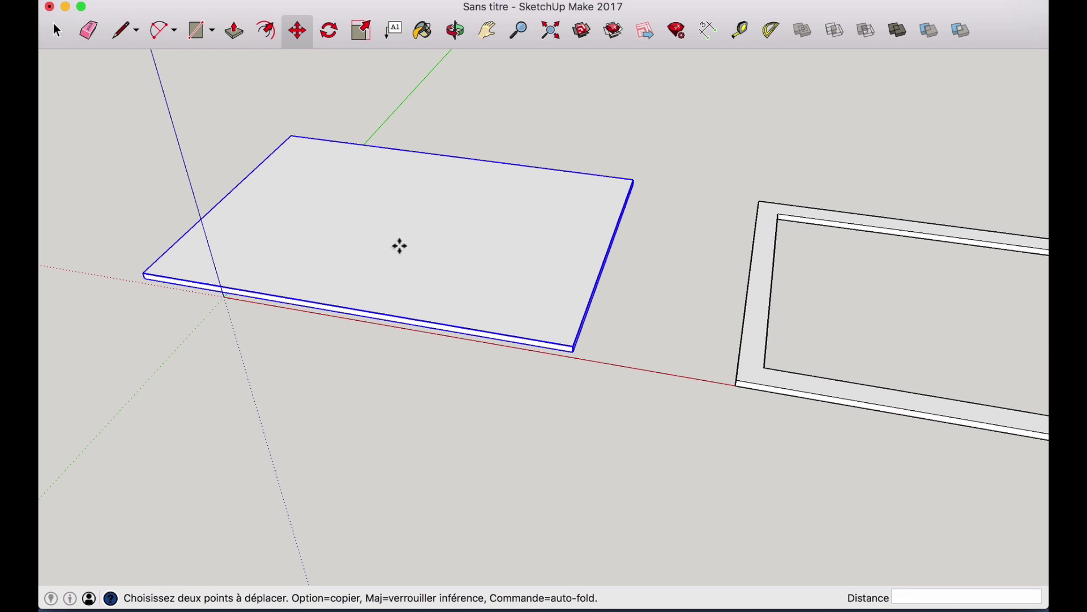
Step: Move the tabletop panel group about 1329 mm along the red axis so that it sits over the edge frame
click(400, 245)
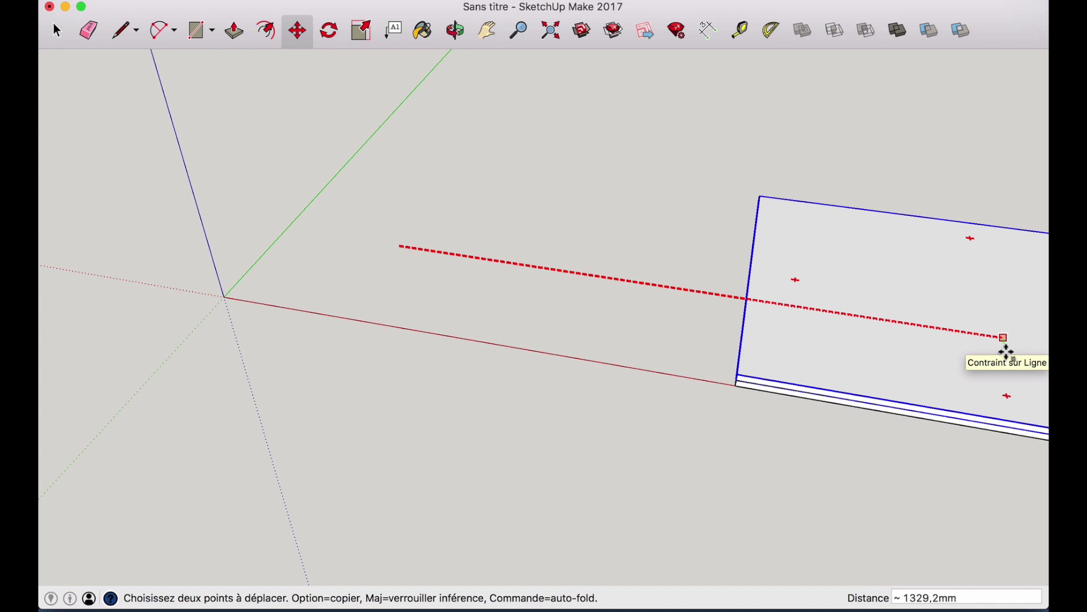
click(1006, 351)
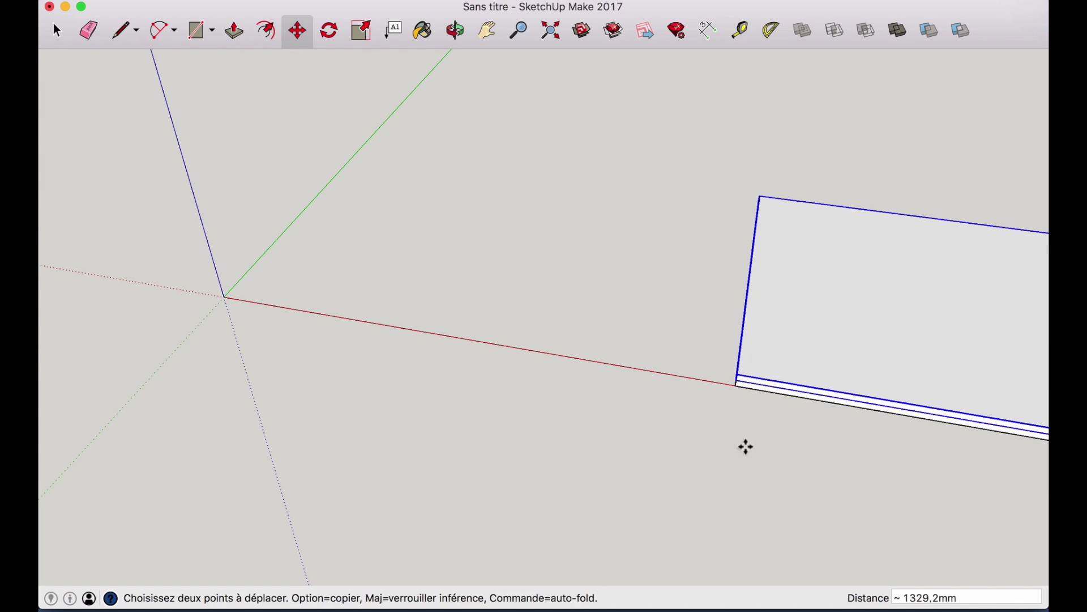
scroll(734, 404, up, 2)
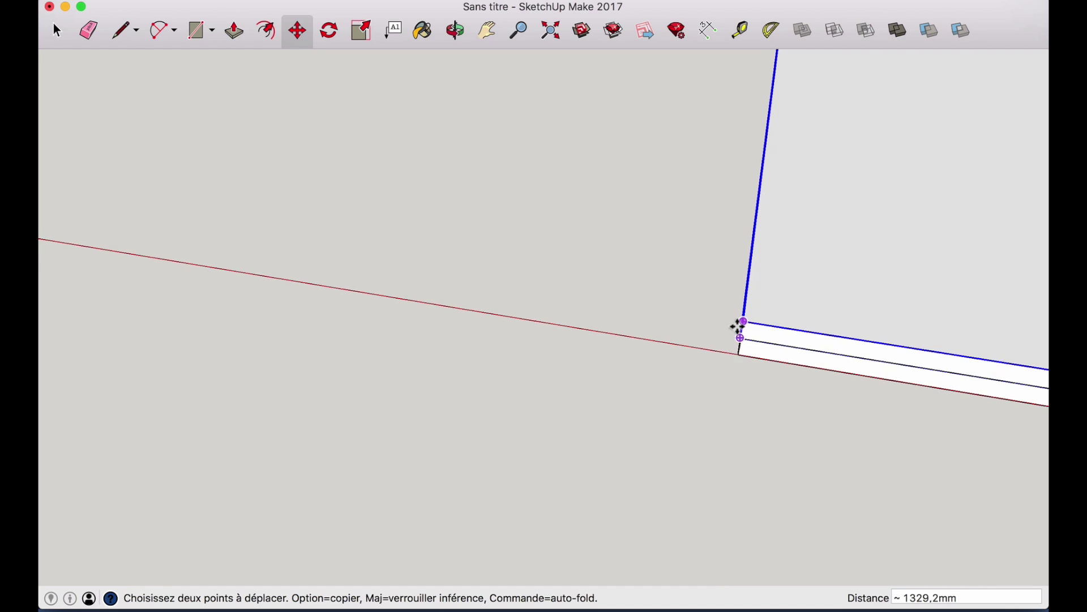
scroll(737, 324, up, 3)
scroll(738, 327, down, 2)
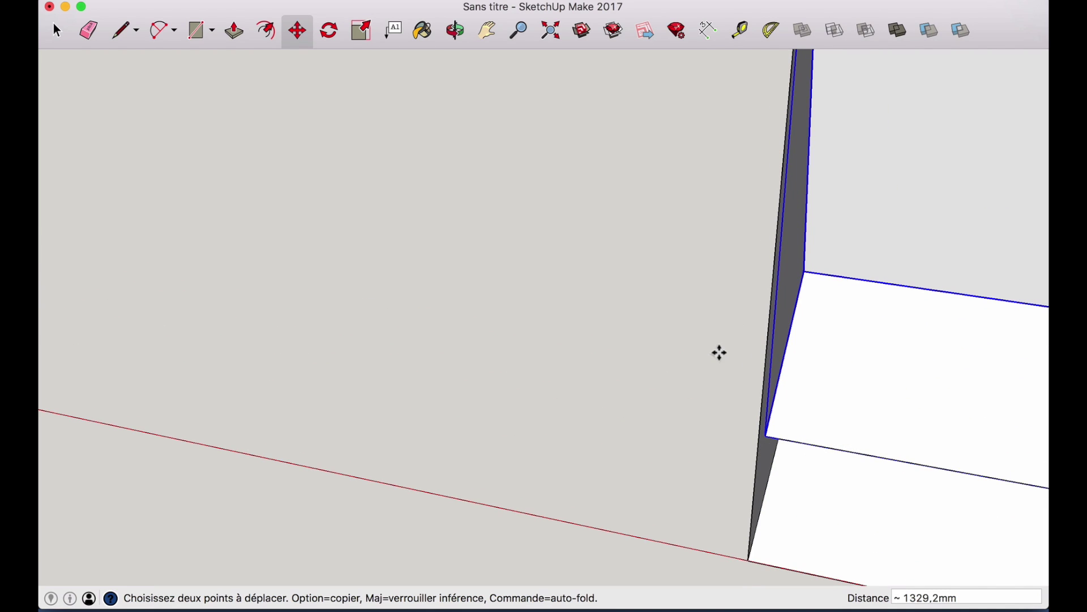
Step: Examine from several angles how the tabletop panel and the edge frame line up at their corners
key(o)
drag(825, 458, 1025, 139)
drag(733, 416, 1047, 517)
drag(637, 407, 637, 369)
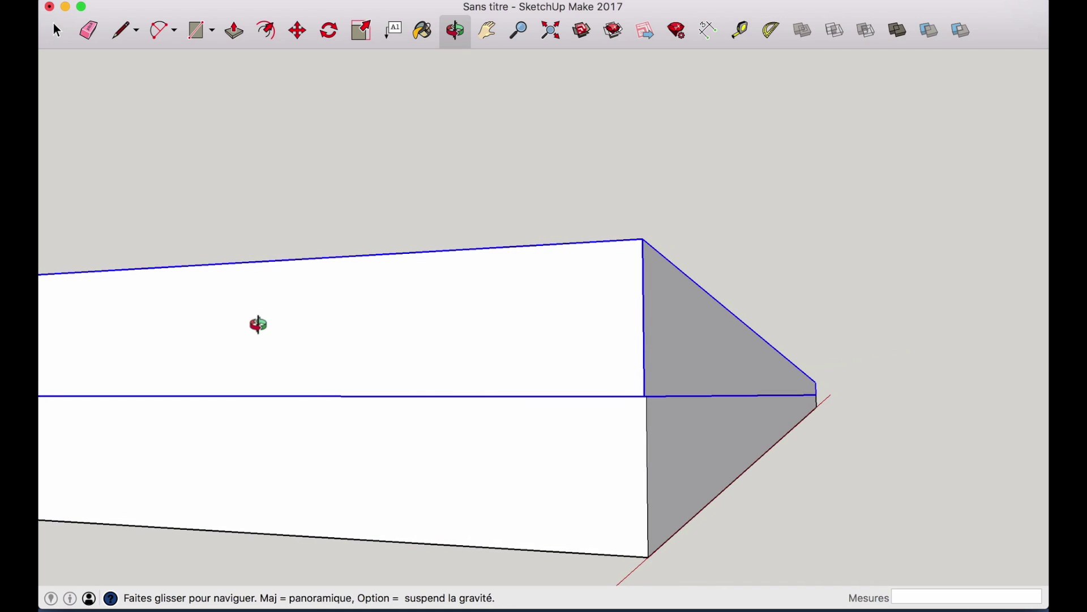
drag(596, 294, 370, 527)
scroll(353, 453, down, 8)
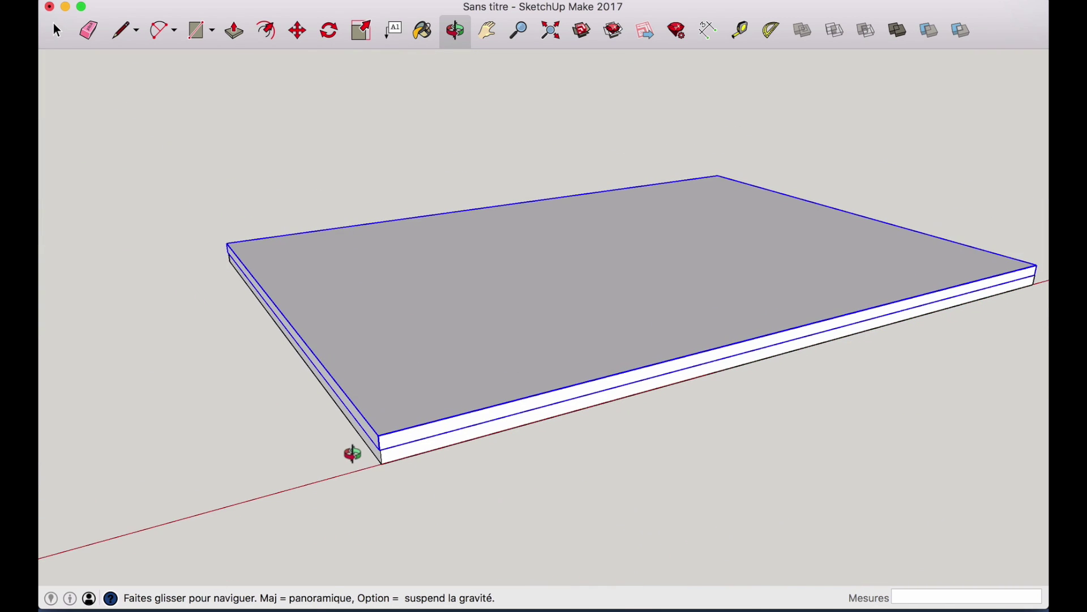
drag(469, 383, 262, 415)
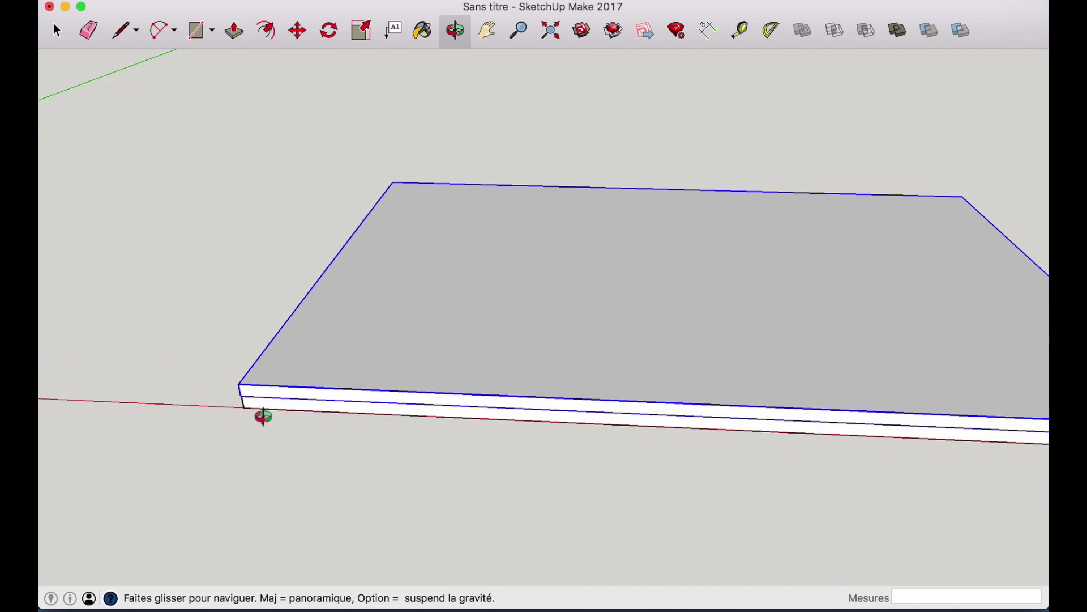
scroll(263, 418, down, 6)
scroll(263, 417, down, 1)
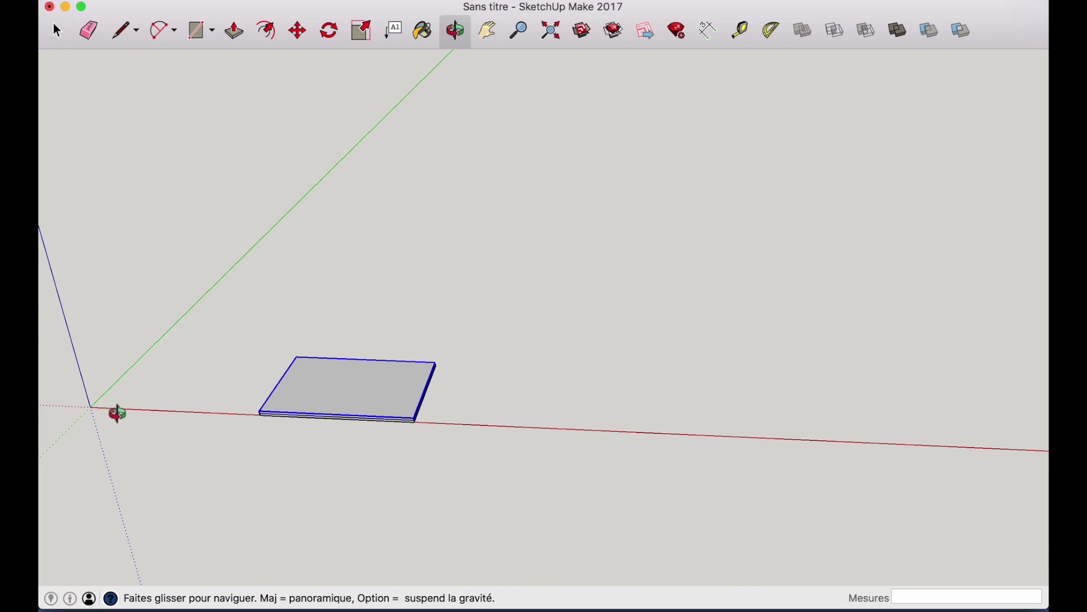
drag(248, 415, 449, 354)
mouse_move(318, 473)
mouse_down()
mouse_move(365, 447)
mouse_move(333, 477)
mouse_up()
scroll(328, 485, up, 10)
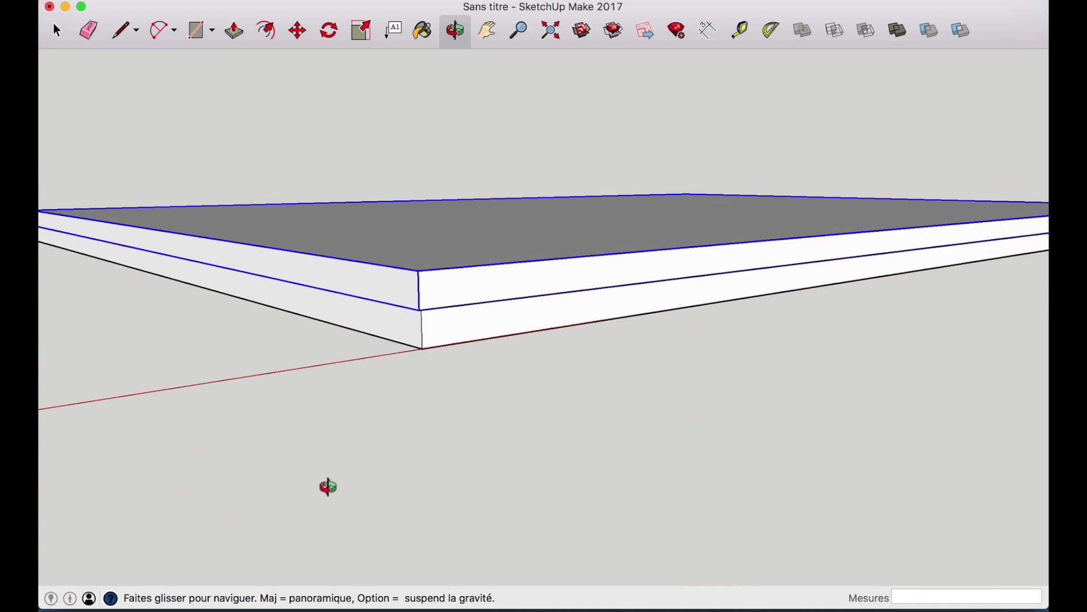
scroll(418, 299, up, 8)
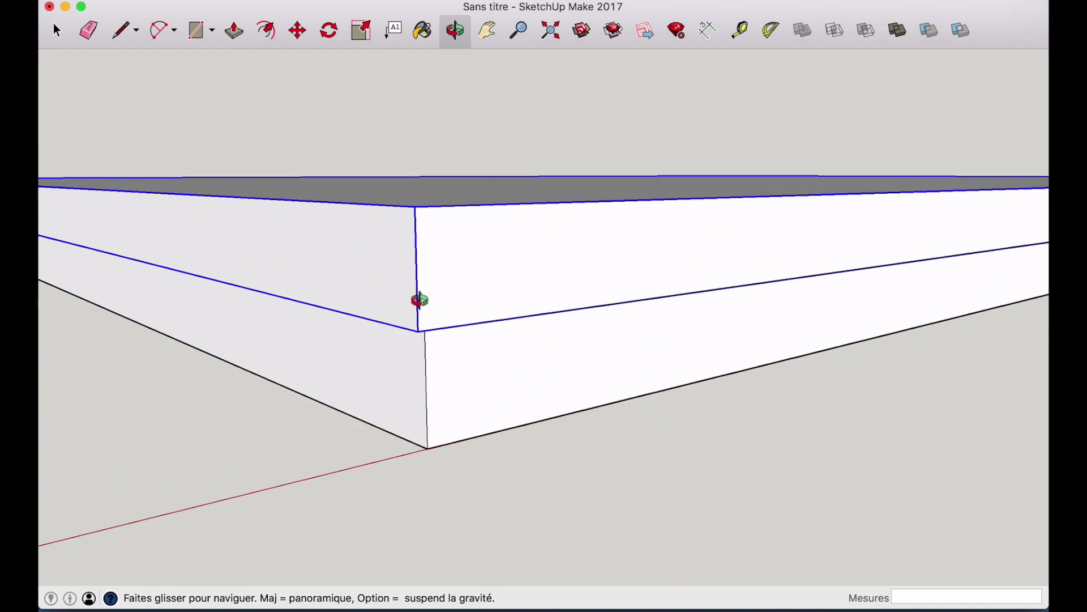
drag(492, 325, 290, 264)
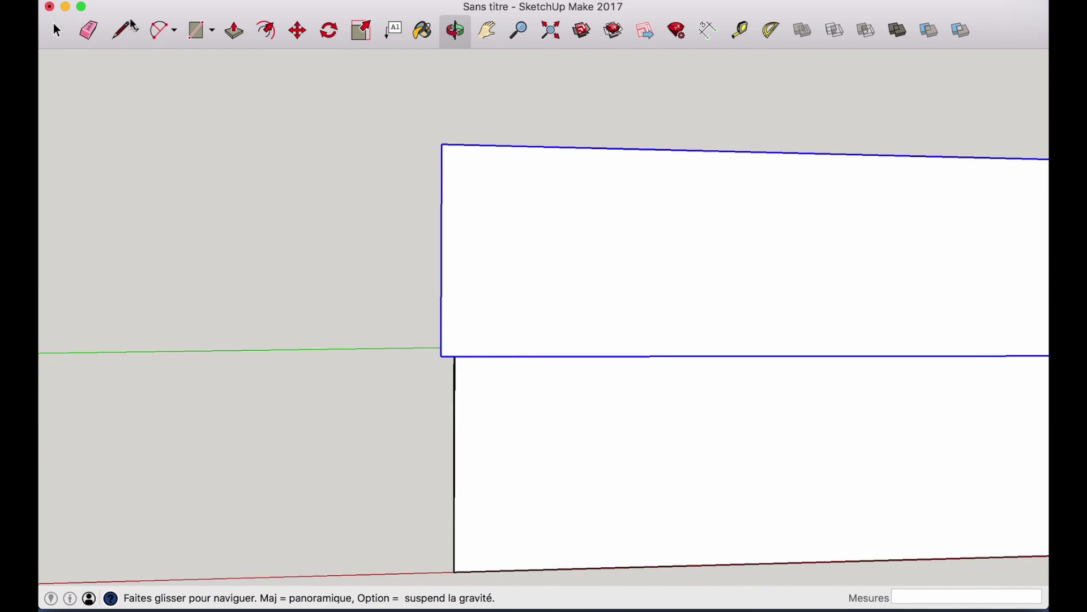
Step: Try to line up the tabletop panel's end with the edge frame by shifting it about 1 mm along the red axis
click(297, 31)
click(622, 242)
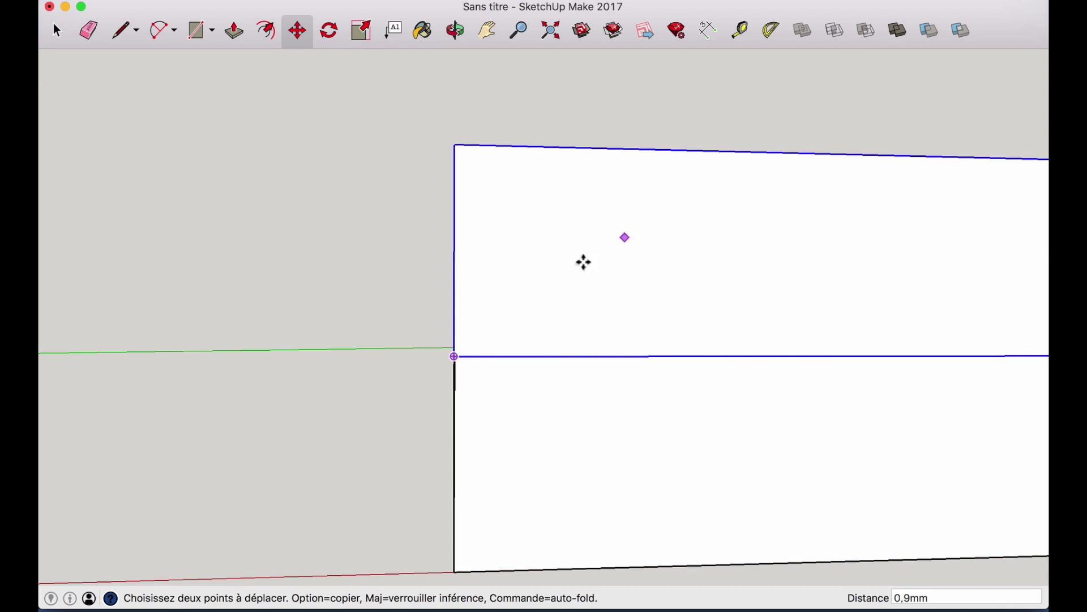
scroll(454, 352, up, 3)
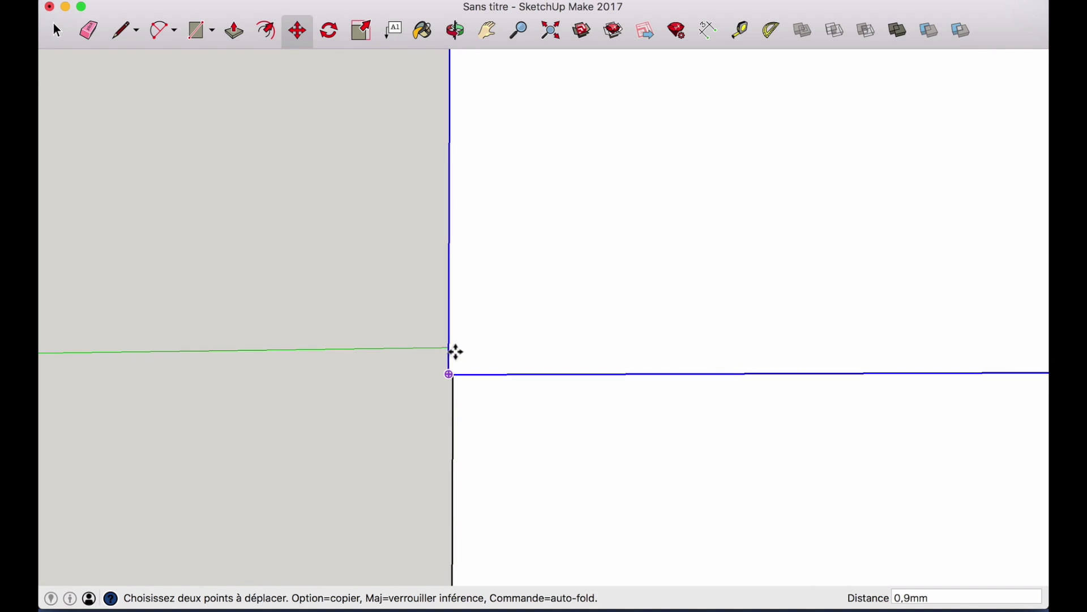
click(456, 31)
drag(461, 408, 495, 274)
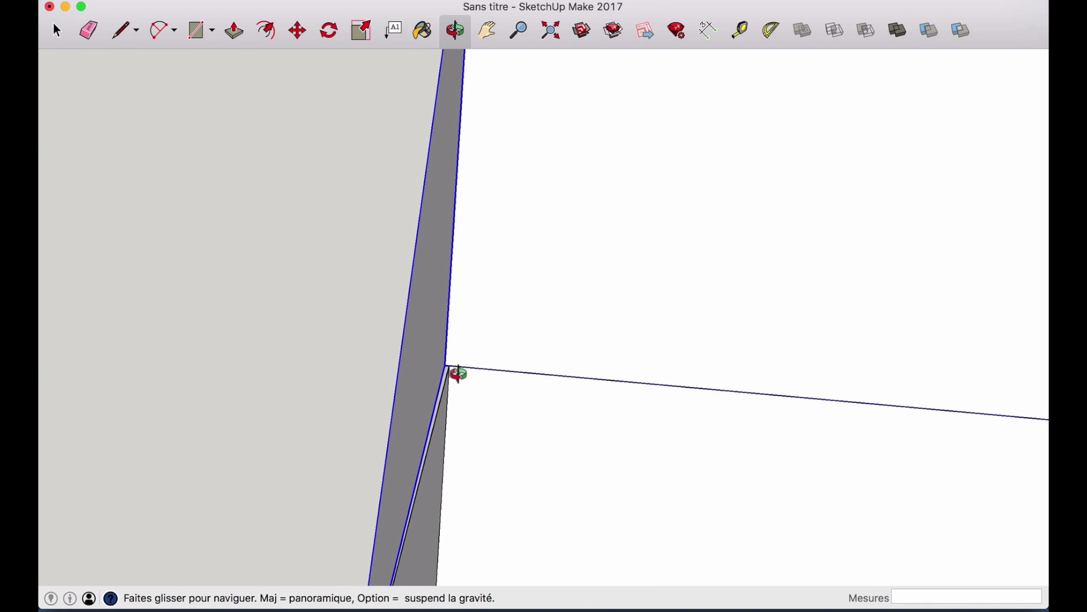
click(298, 30)
click(559, 197)
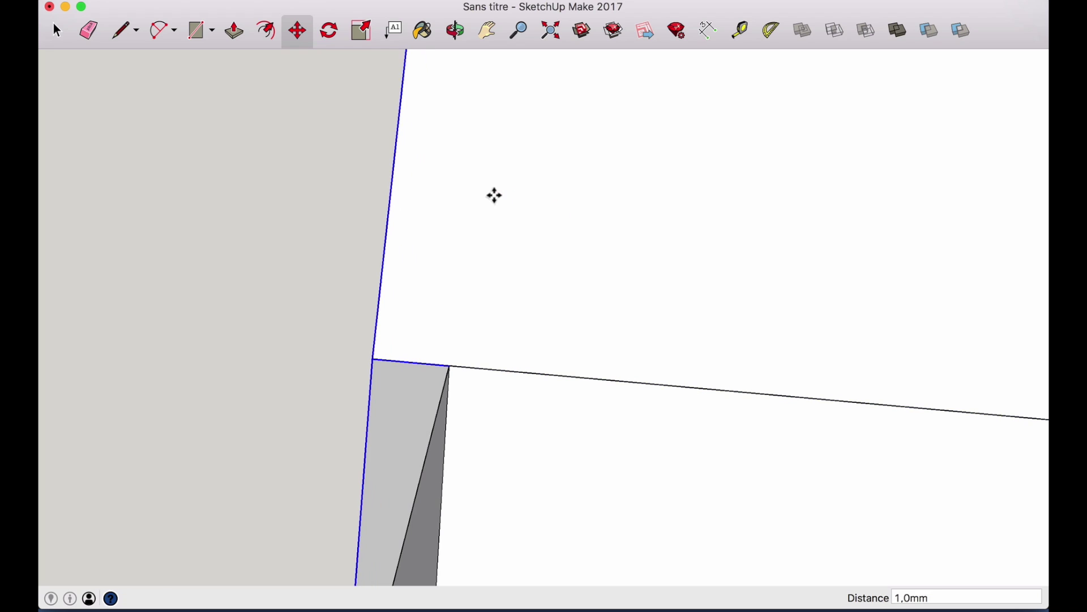
click(495, 195)
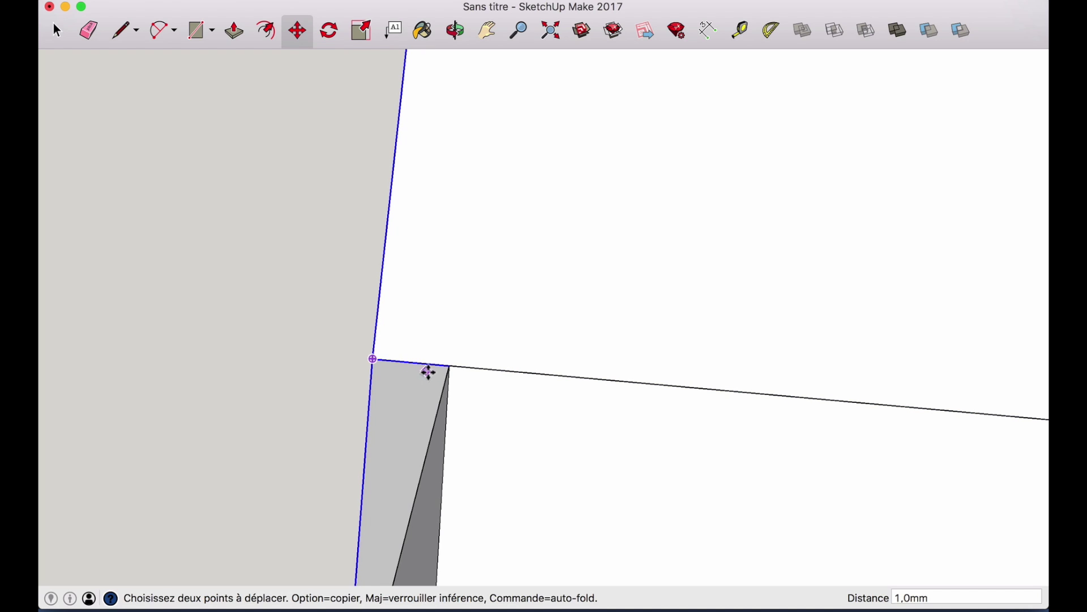
Step: Move the tabletop panel group about 1.1 mm by its bottom corner to snap onto the edge frame's matching upper corner
click(373, 358)
click(451, 367)
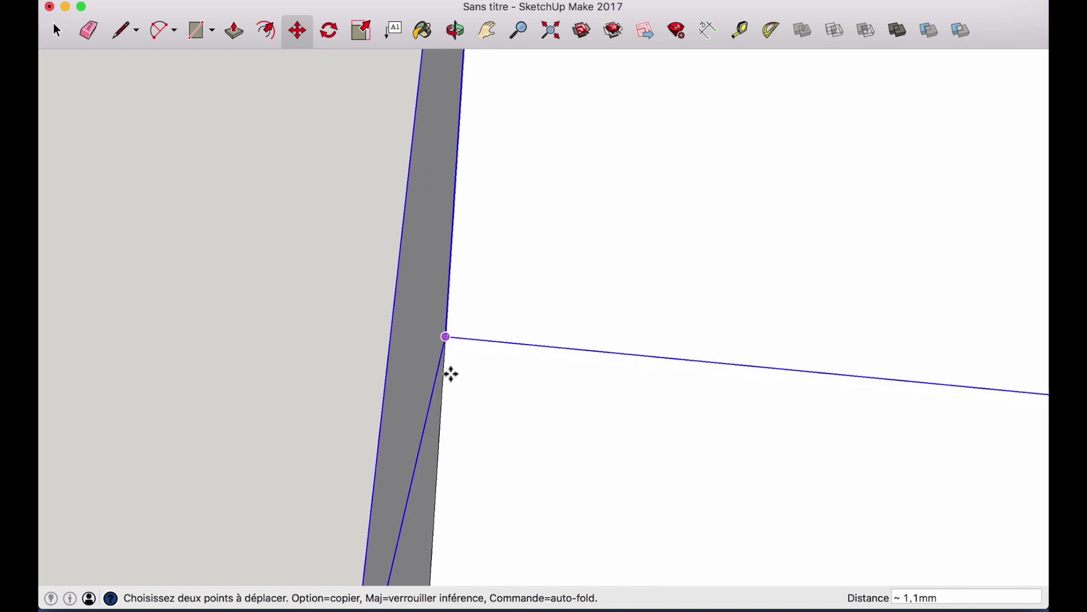
scroll(451, 373, up, 3)
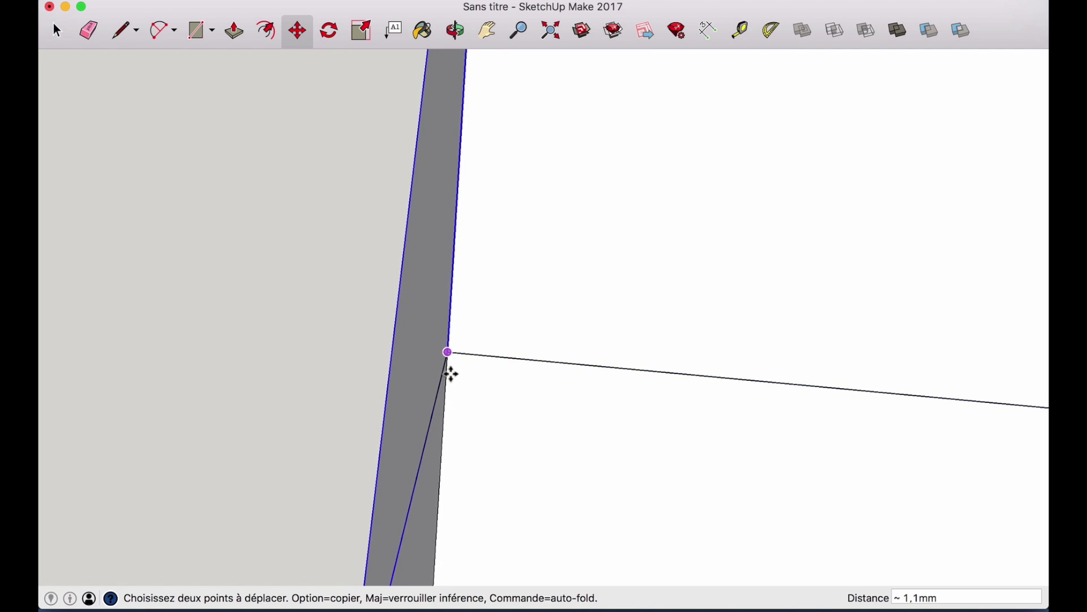
scroll(450, 350, up, 5)
scroll(450, 350, down, 3)
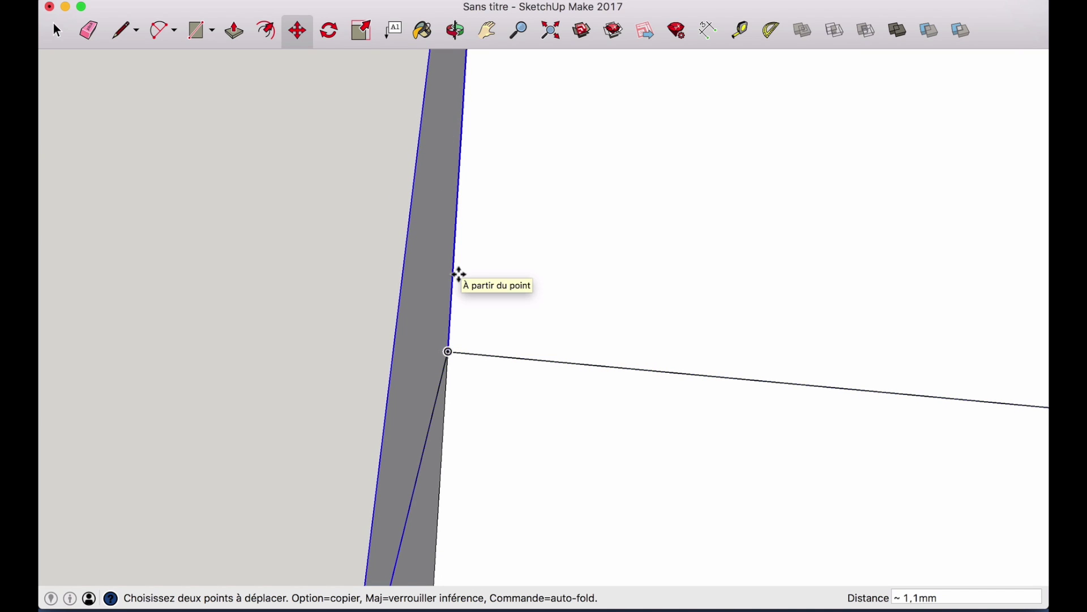
Step: Inspect the stacked tabletop panel and edge frame from several sides to check their fit
key(o)
drag(432, 369, 529, 547)
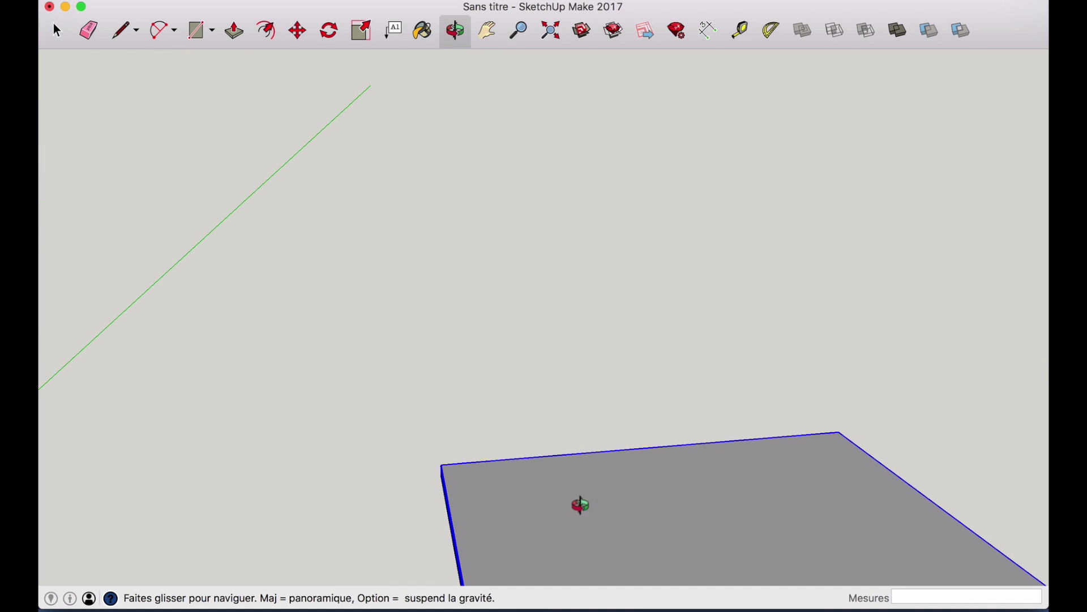
key(h)
drag(623, 500, 516, 277)
key(o)
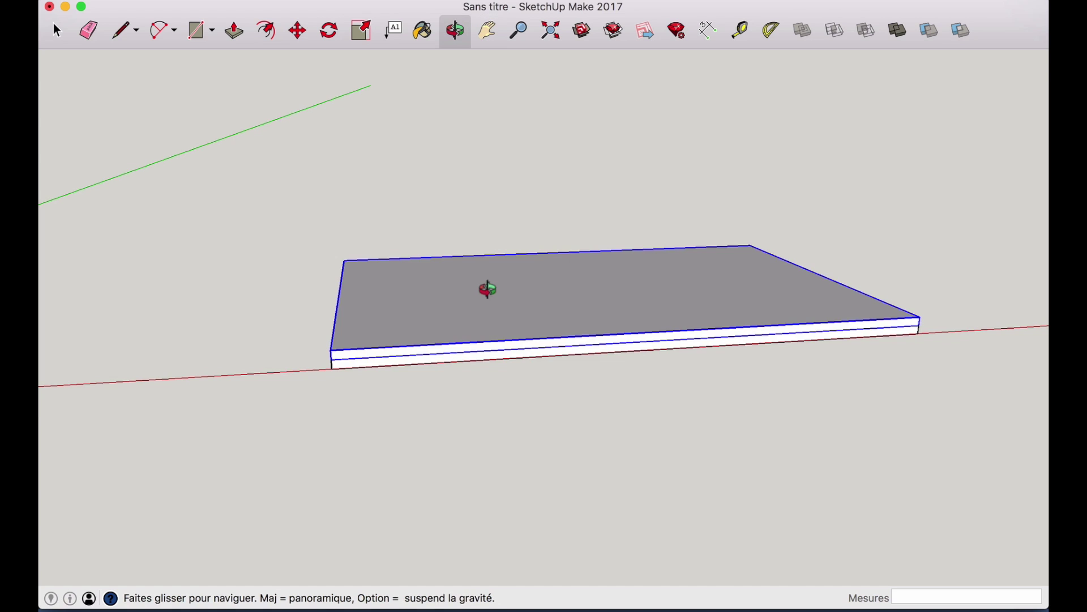
drag(549, 408, 447, 245)
drag(508, 172, 398, 471)
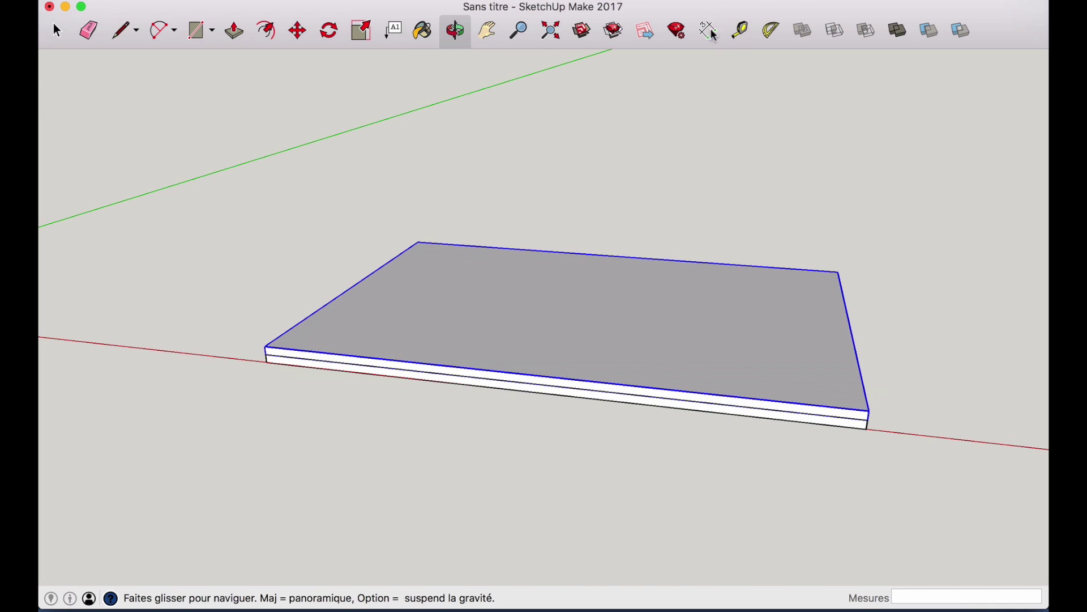
Step: Dimension the tabletop panel's short side between its two upper corners, placing the dimension outside the edge
drag(682, 153, 638, 273)
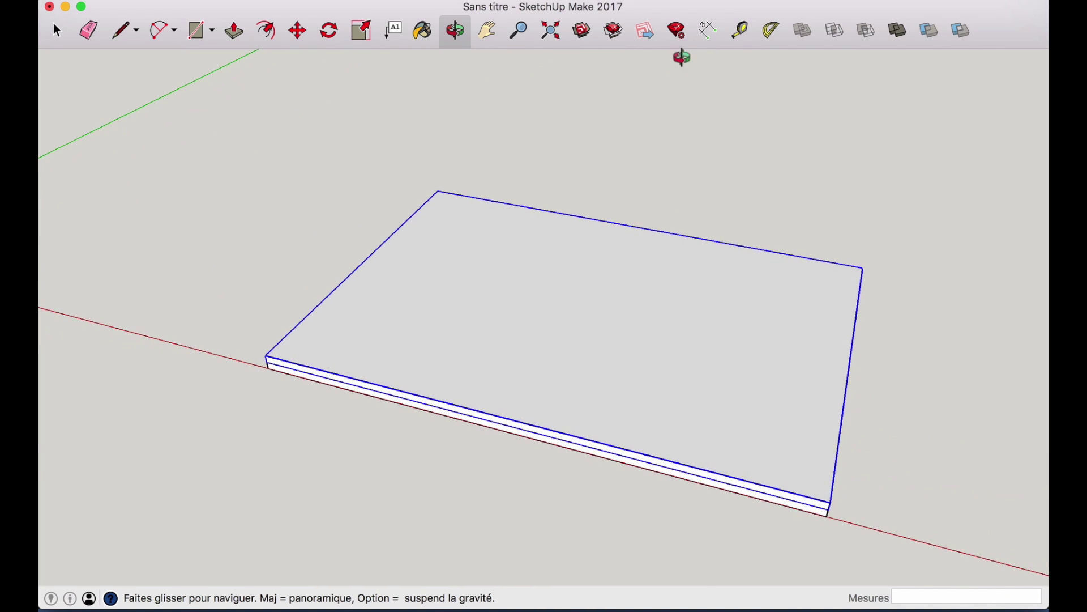
click(708, 30)
click(831, 502)
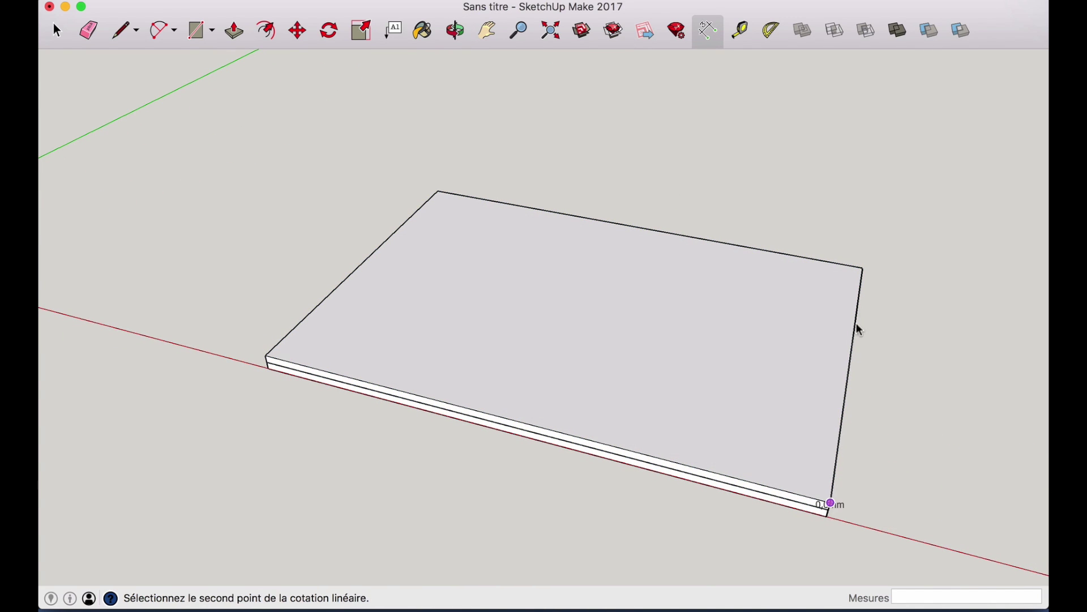
click(864, 268)
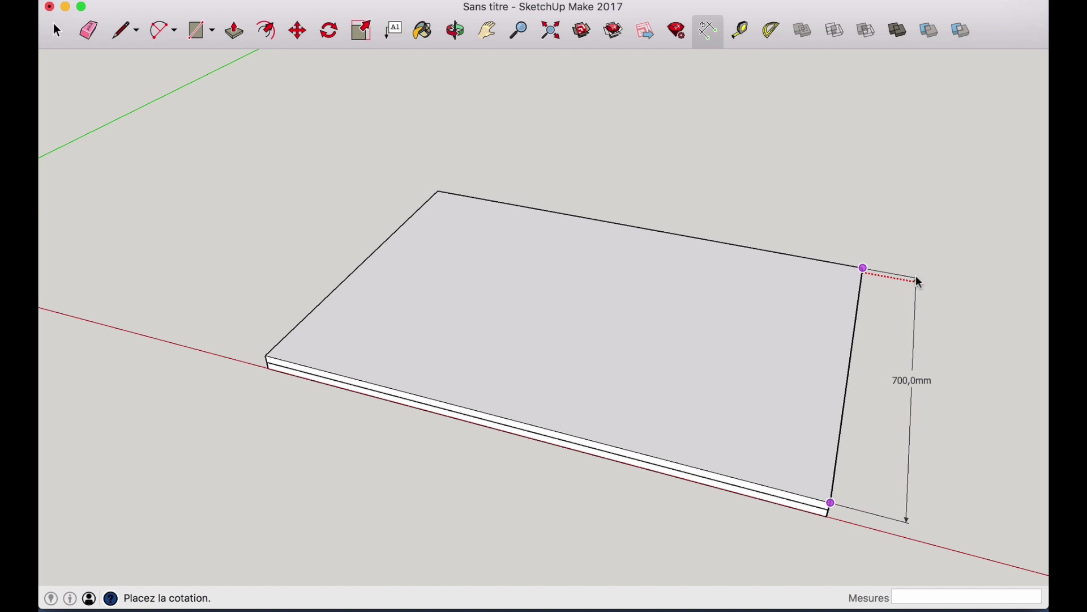
click(917, 278)
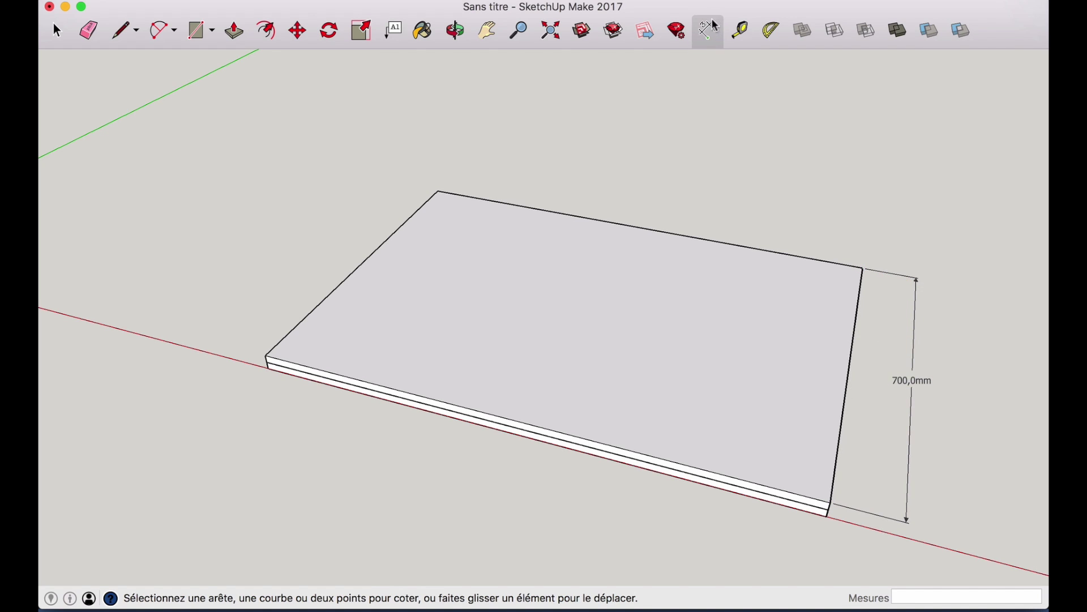
Step: Dimension the tabletop panel's long rear edge between its upper corners, placing the dimension behind it
click(864, 268)
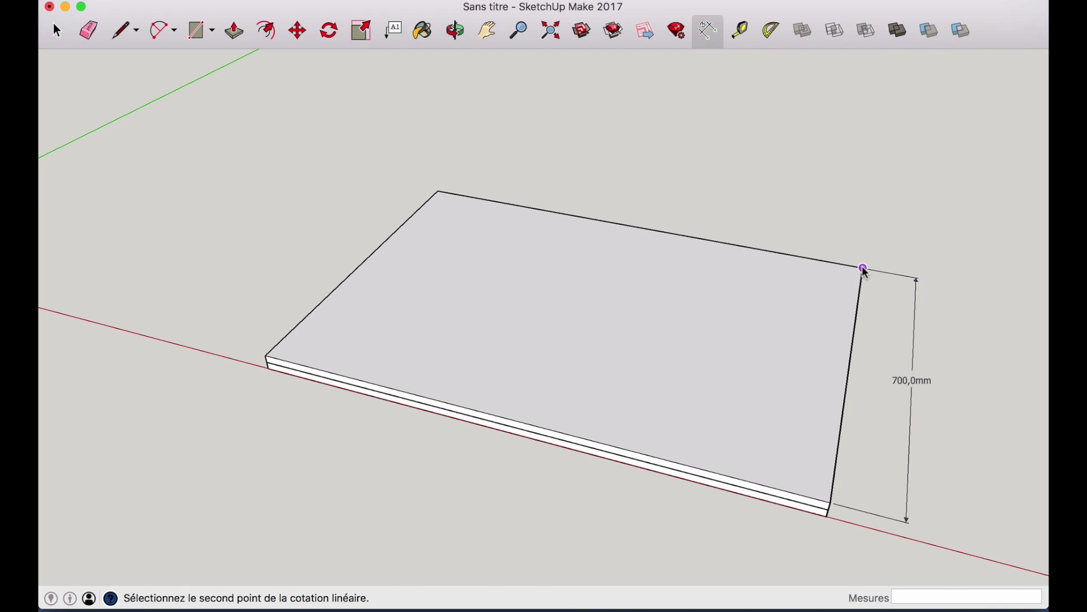
click(438, 192)
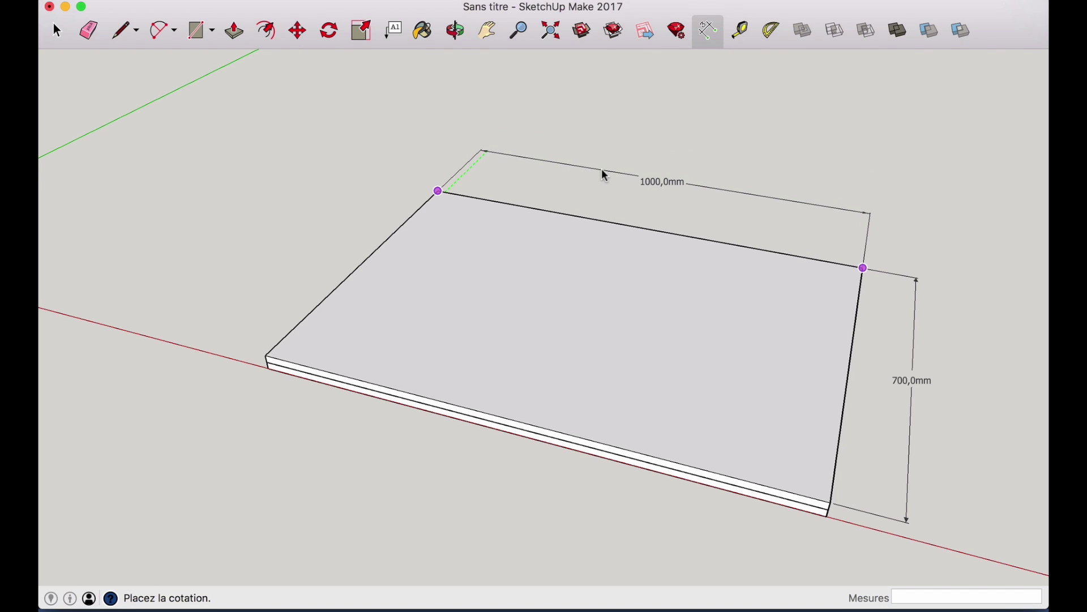
click(602, 170)
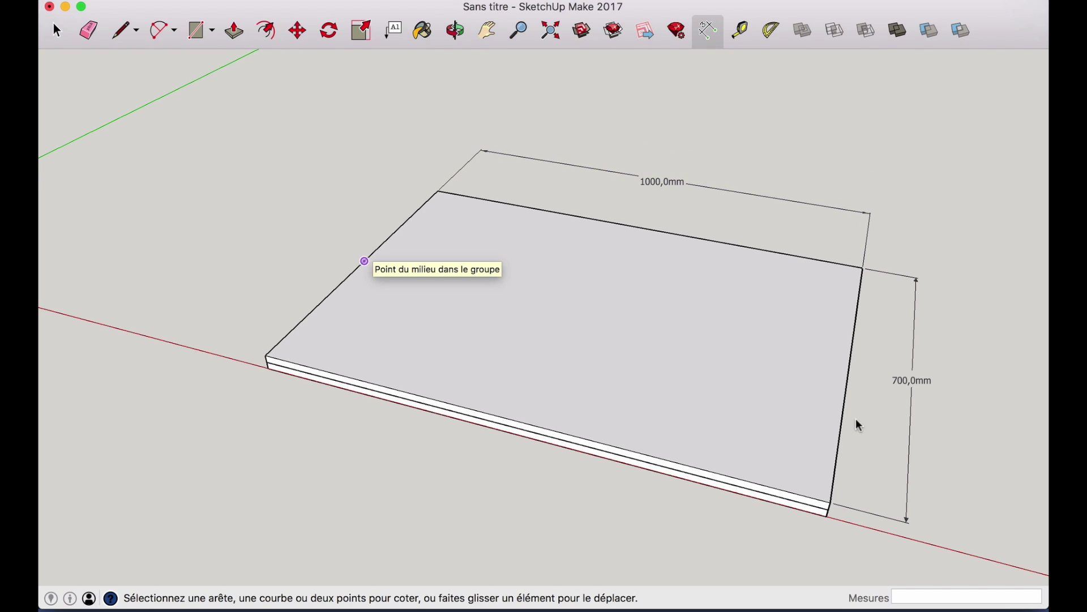
Step: Dimension the stacked tabletop's total thickness at its outer corner, placing the dimension beyond the edge
key(o)
drag(852, 393, 565, 131)
click(708, 30)
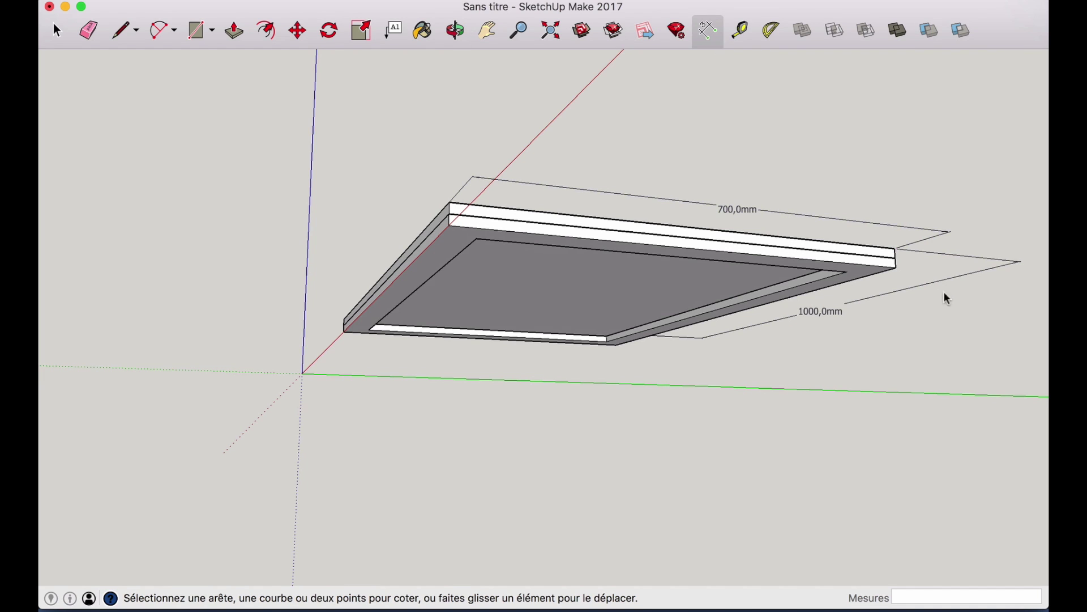
click(894, 248)
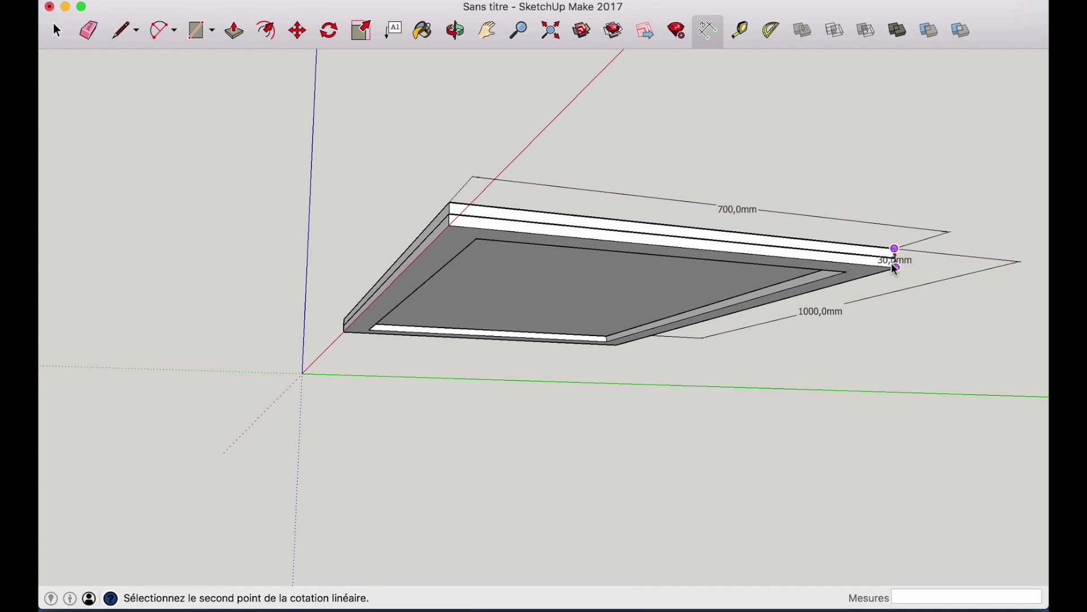
click(897, 267)
click(949, 272)
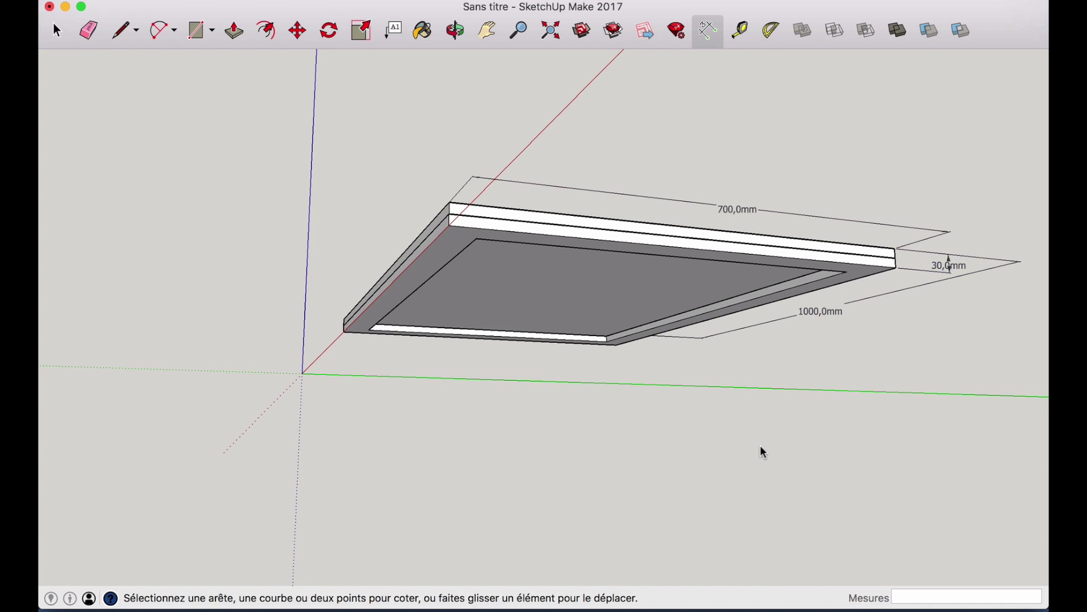
Step: Switch to the TextEdit notes and review the overall leg dimensions and the metal tube section
key(super+Tab)
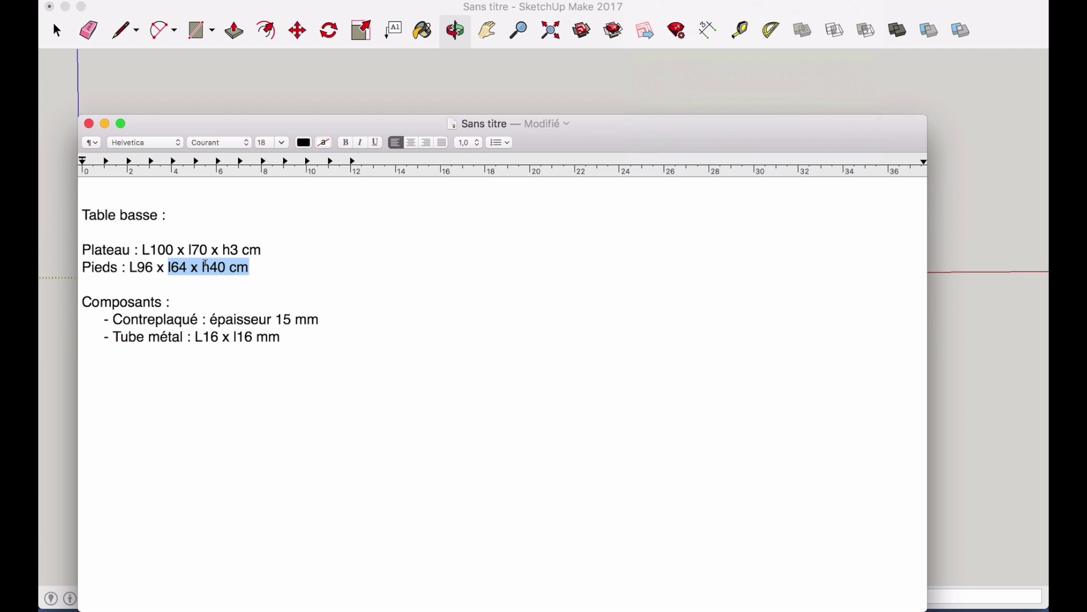
click(253, 103)
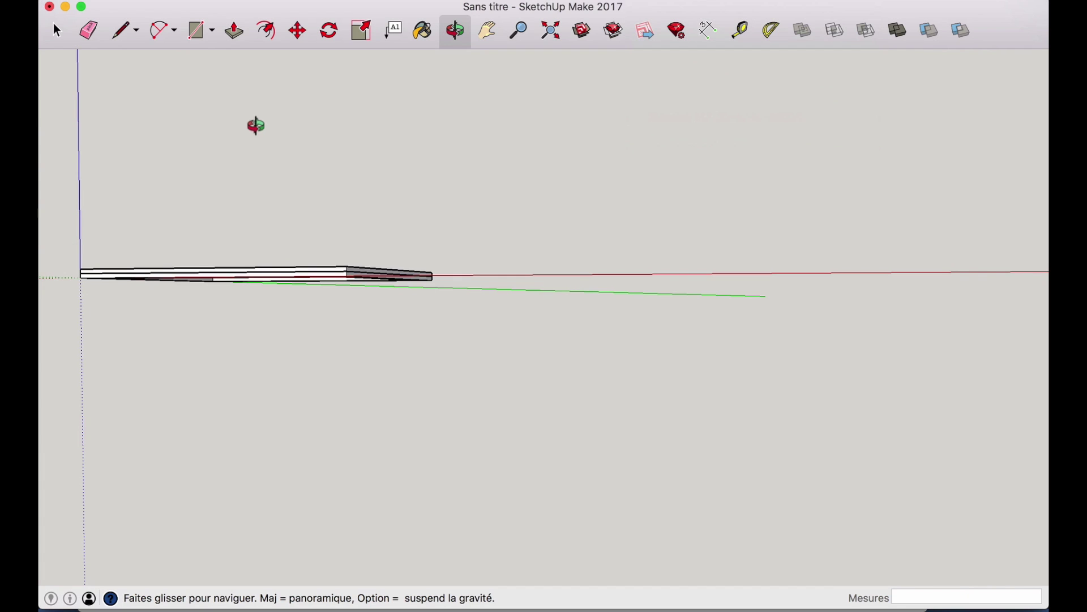
drag(308, 316, 359, 111)
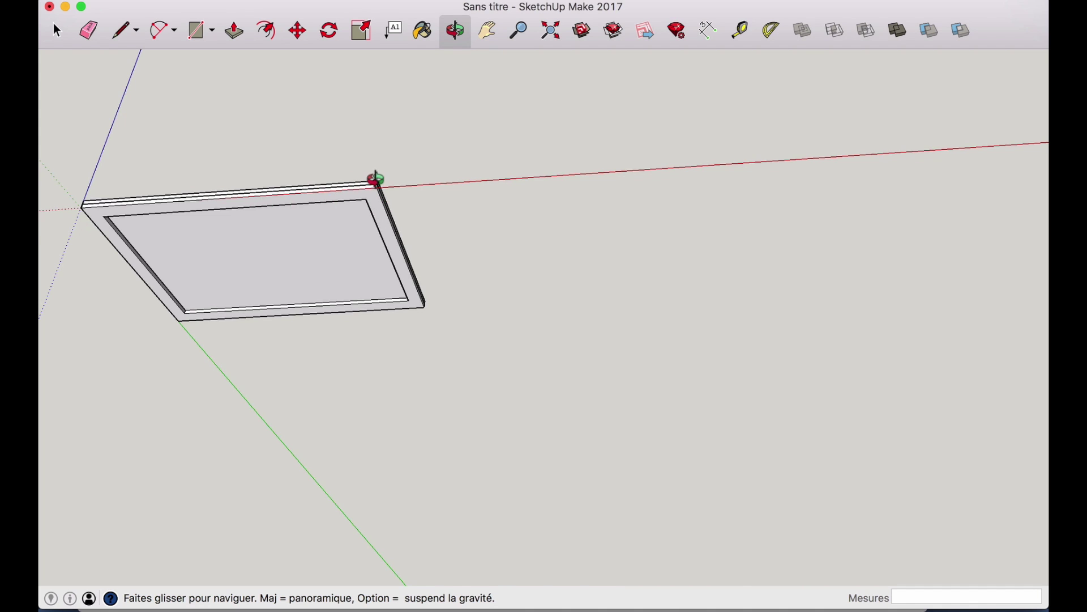
drag(374, 178, 364, 259)
key(super+Tab)
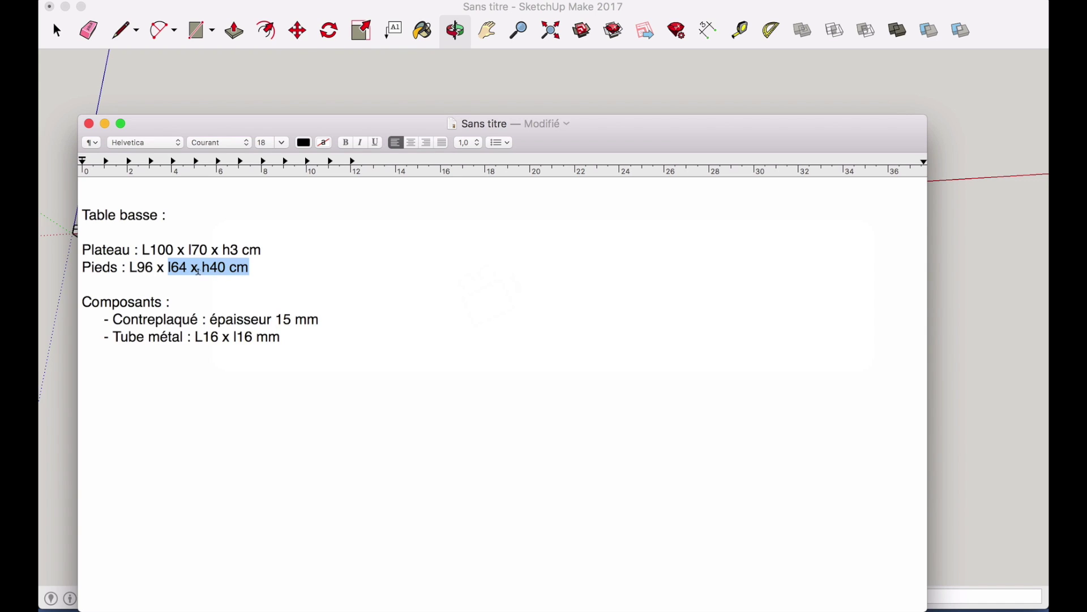
click(148, 279)
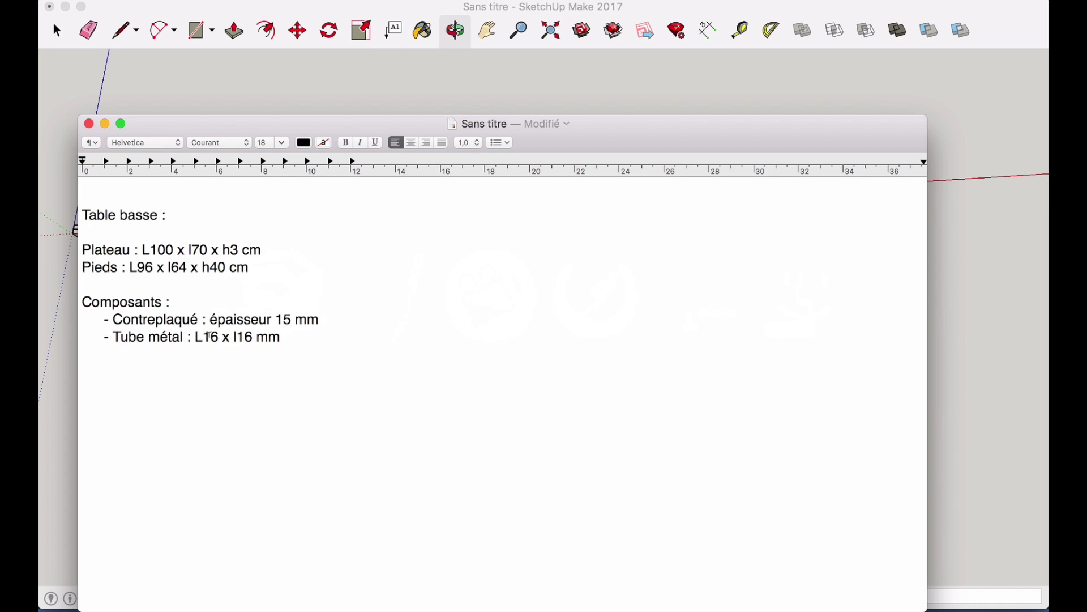
drag(195, 336, 291, 336)
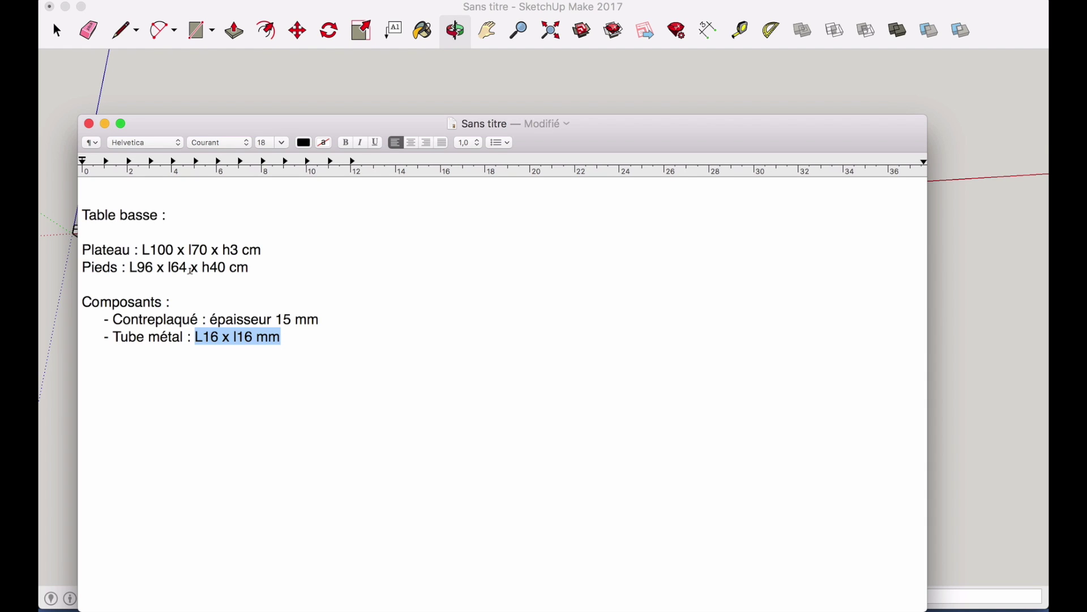
drag(130, 265, 152, 265)
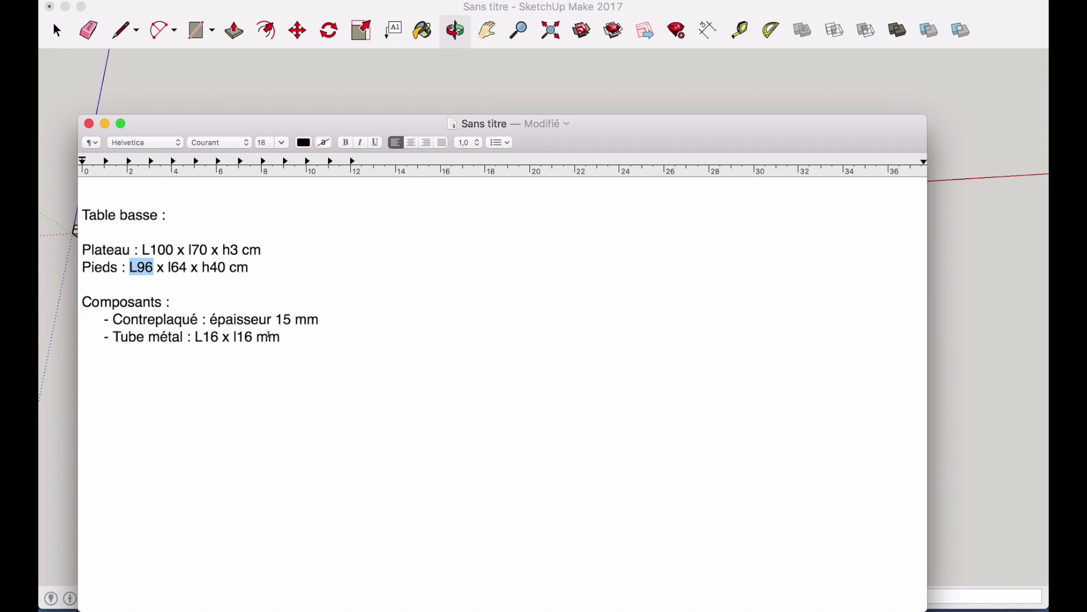
Step: Compare the leg width and height in the notes with the metal frame drawings in the diy-bois.fr article
key(super+Tab)
key(super+Tab)
key(super+Tab)
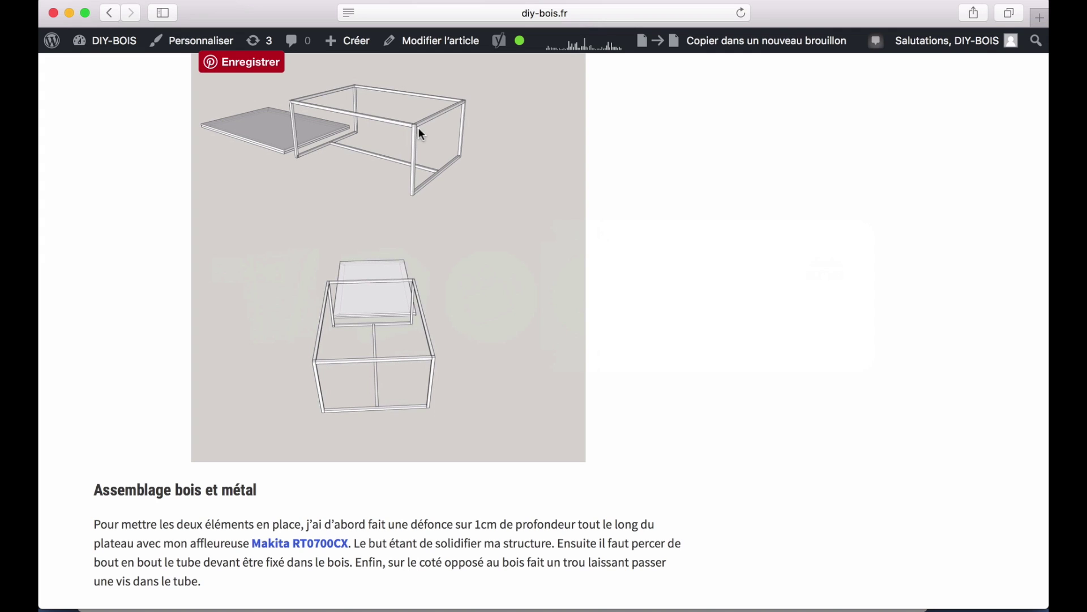
key(super+Tab)
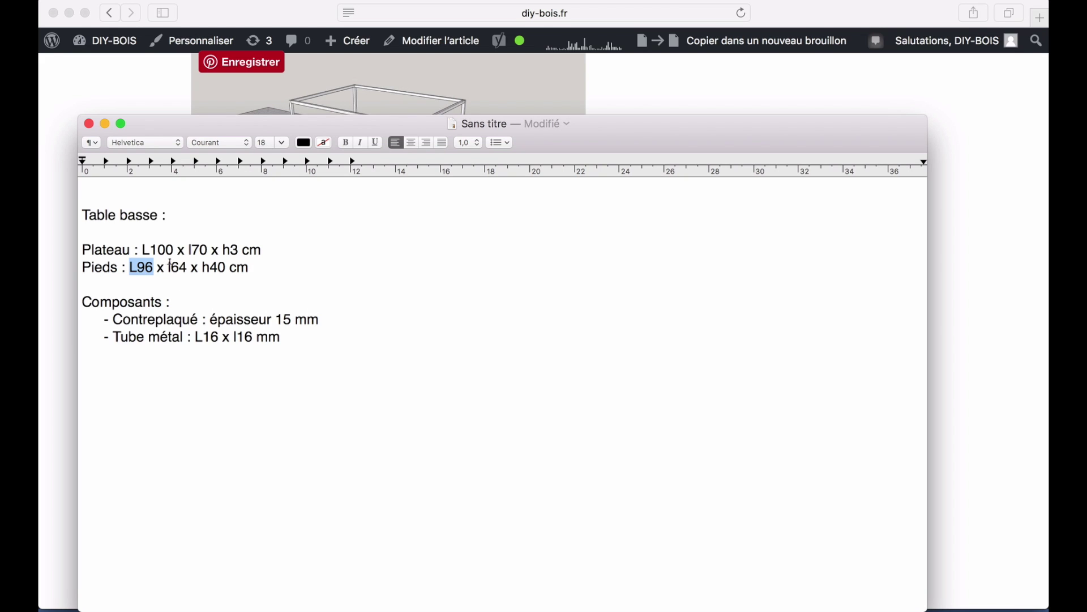
drag(170, 264, 277, 265)
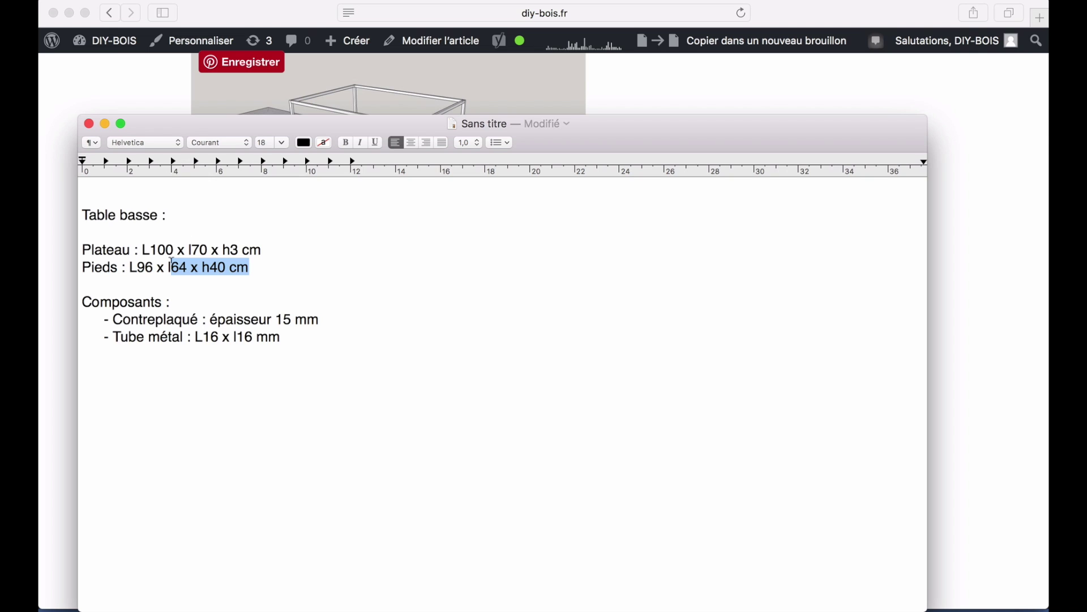
click(66, 179)
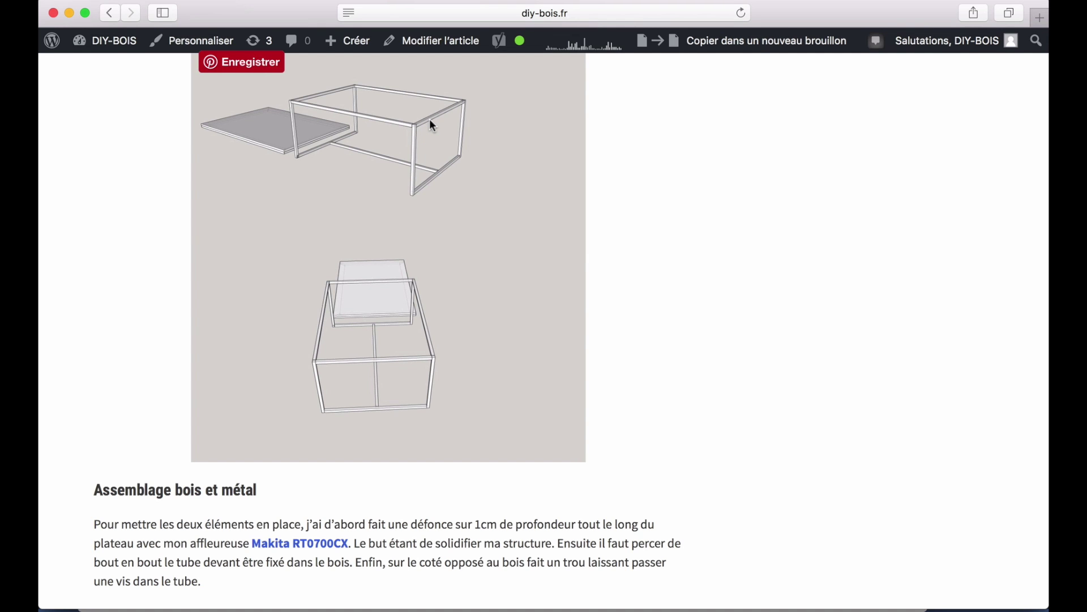
key(super+Tab)
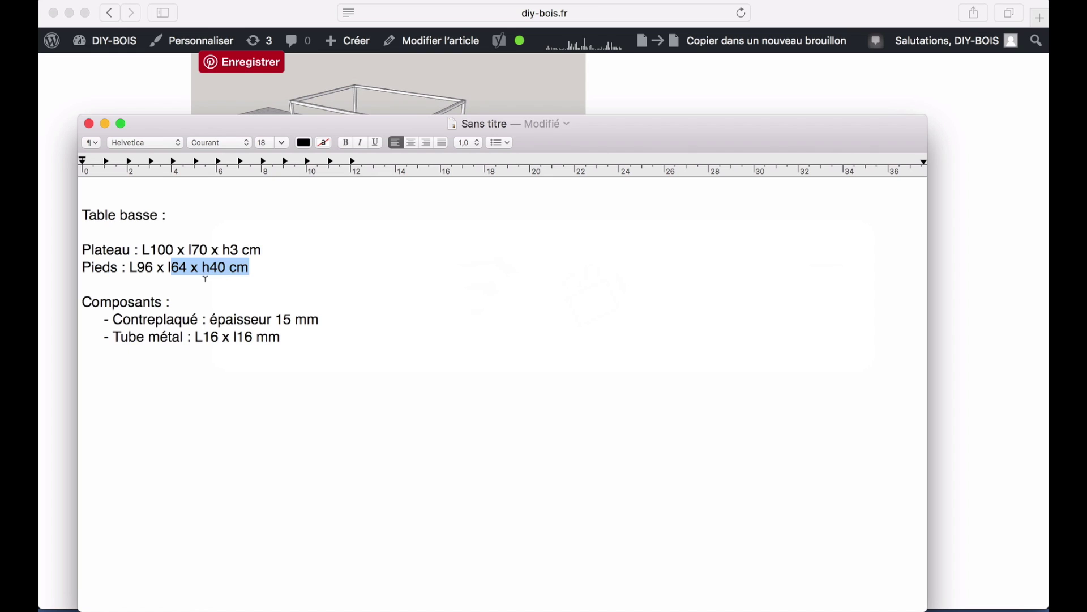
key(super+Tab)
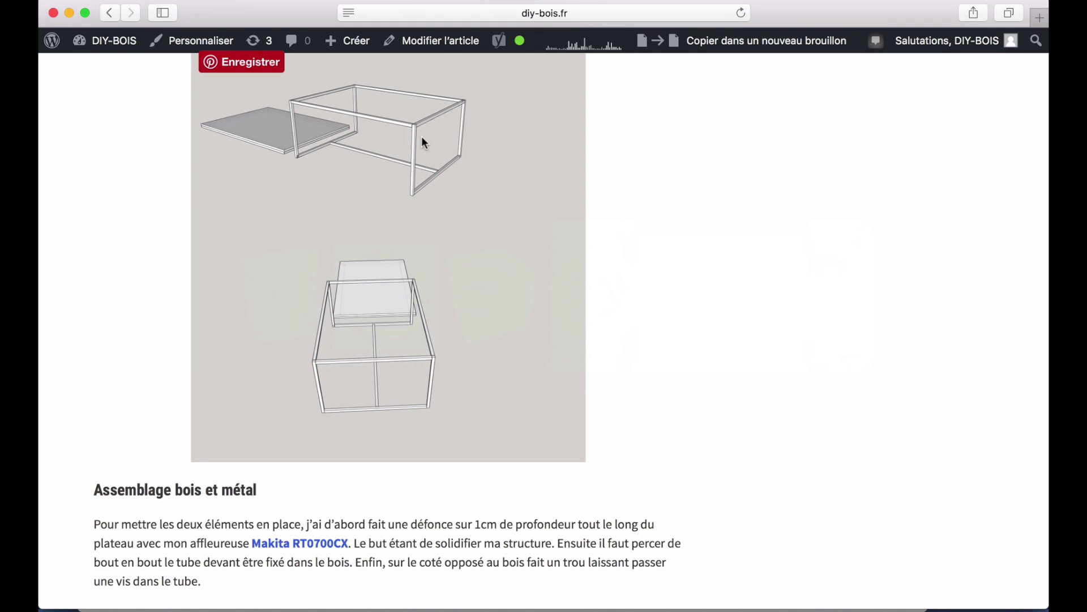
mouse_move(759, 561)
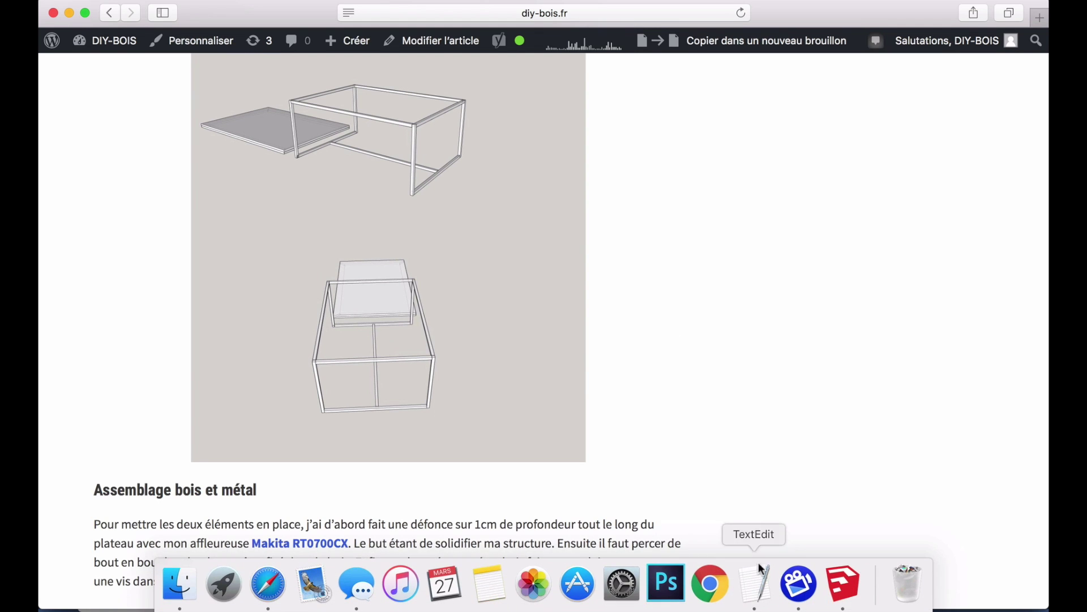
Step: Switch back to SketchUp and draw a 16 x 16 mm square starting on the red axis, beyond the tabletop's corner
click(844, 586)
drag(508, 192, 529, 545)
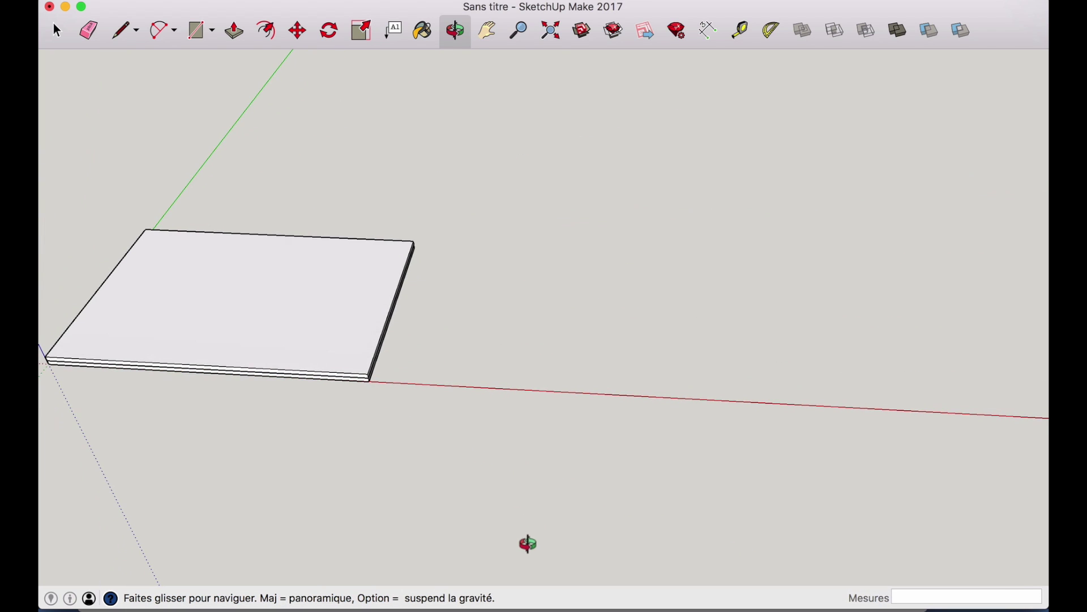
click(196, 34)
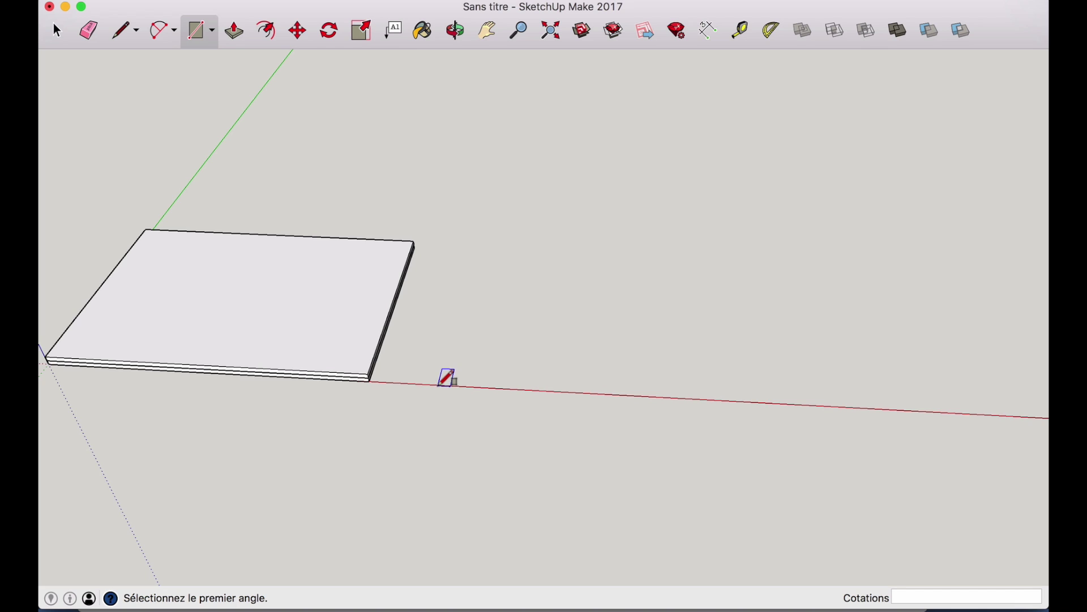
scroll(447, 379, up, 5)
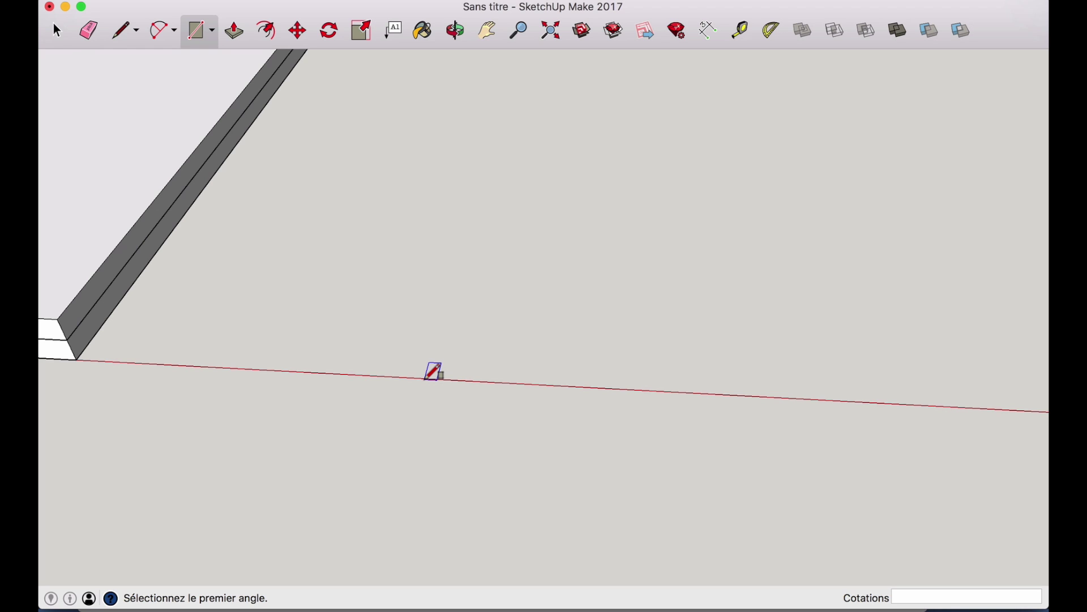
click(426, 379)
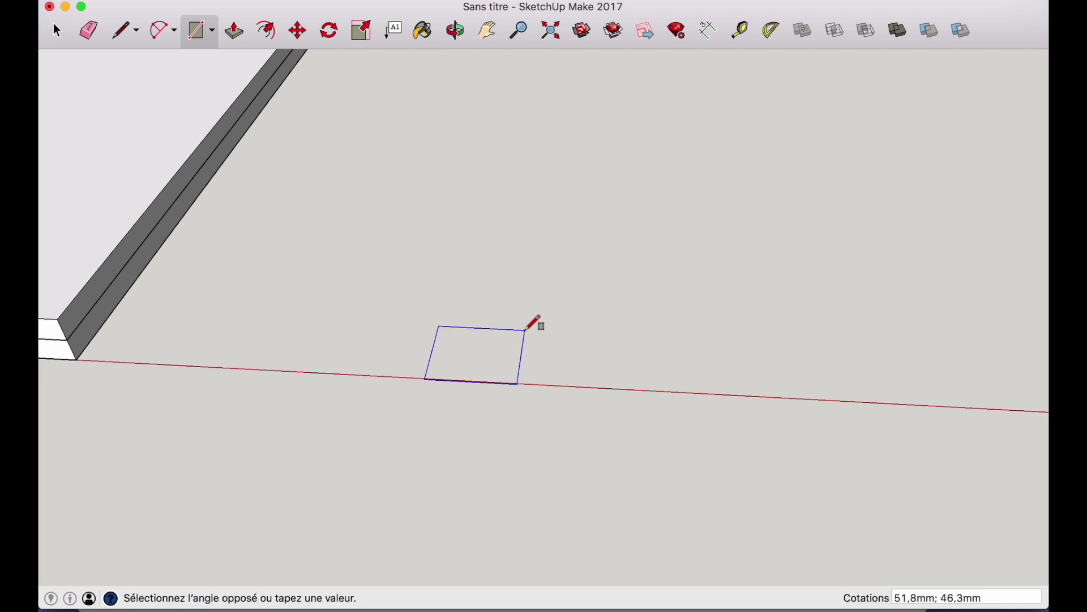
click(526, 329)
text(16;16)
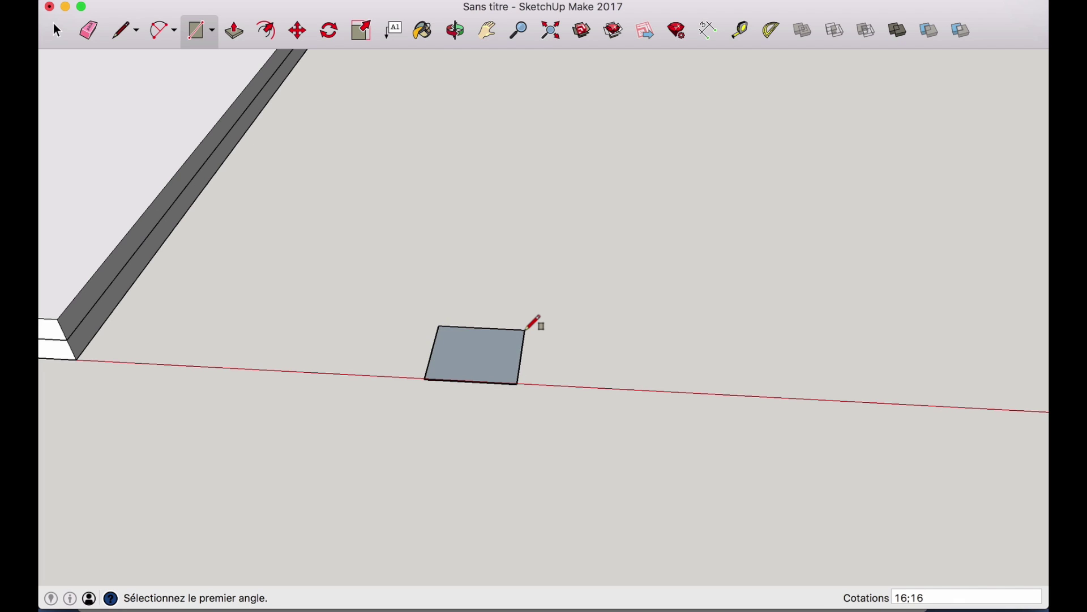
key(Return)
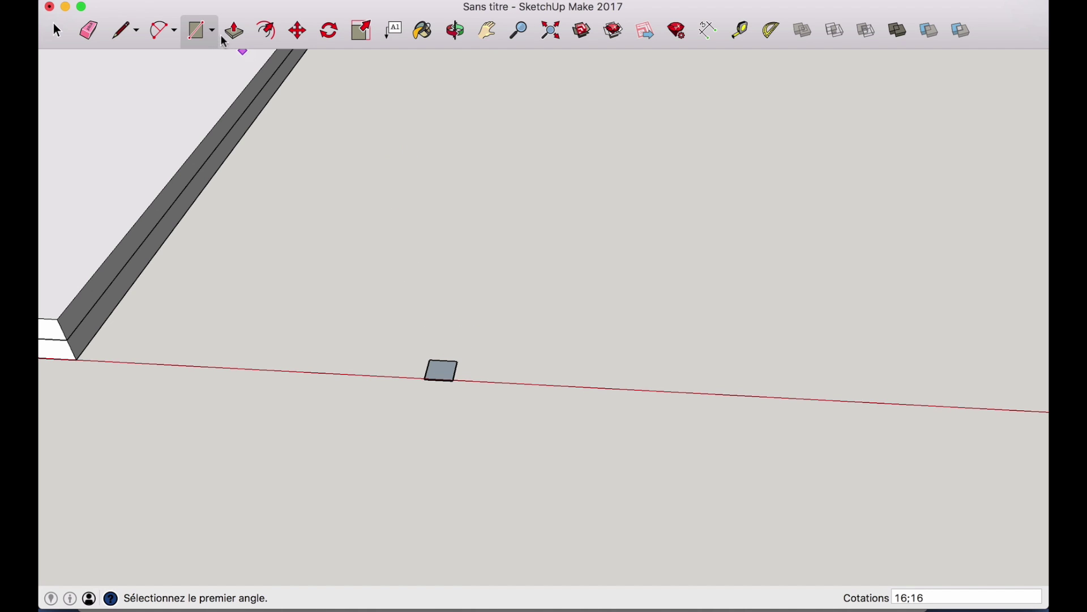
Step: Push/pull the small square upward 400 mm to form a vertical leg
click(236, 31)
click(440, 370)
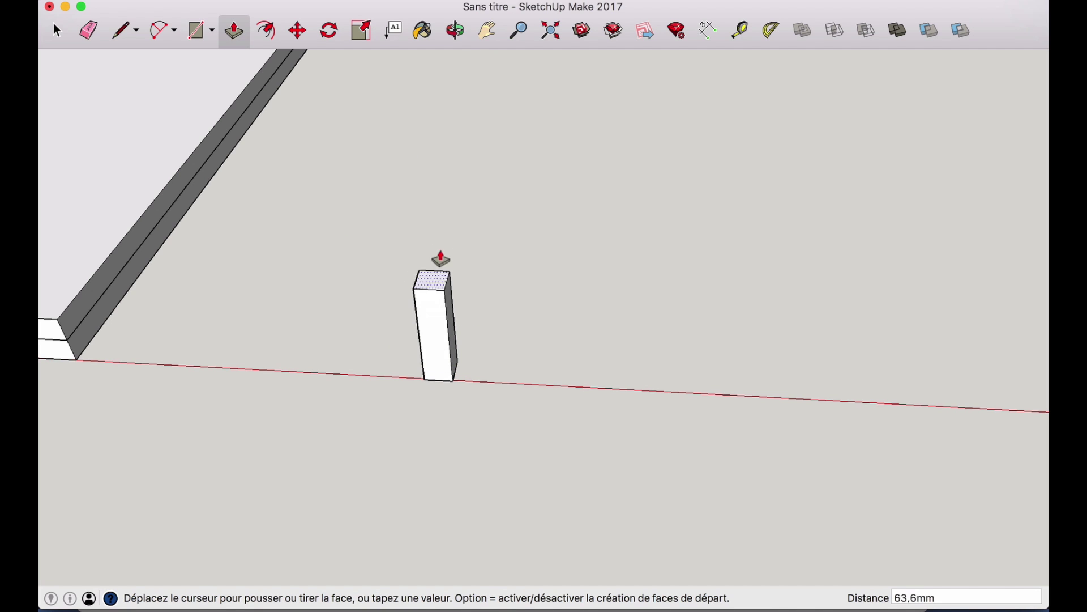
text(4)
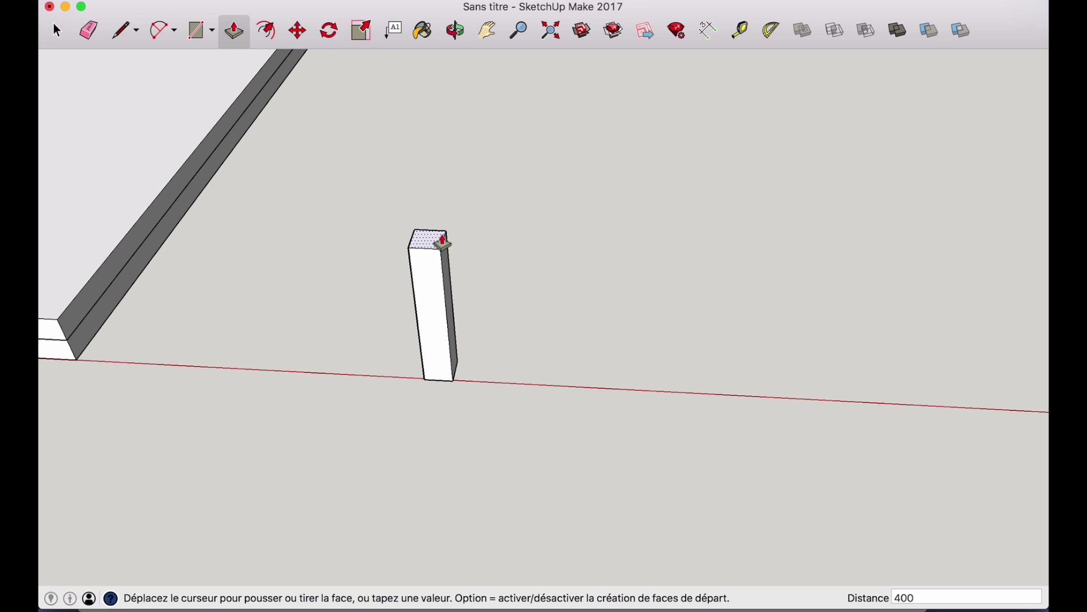
text(00)
key(Return)
Step: Draw a square across the leg's full width at the foot of its side facing along the green axis
scroll(371, 100, down, 5)
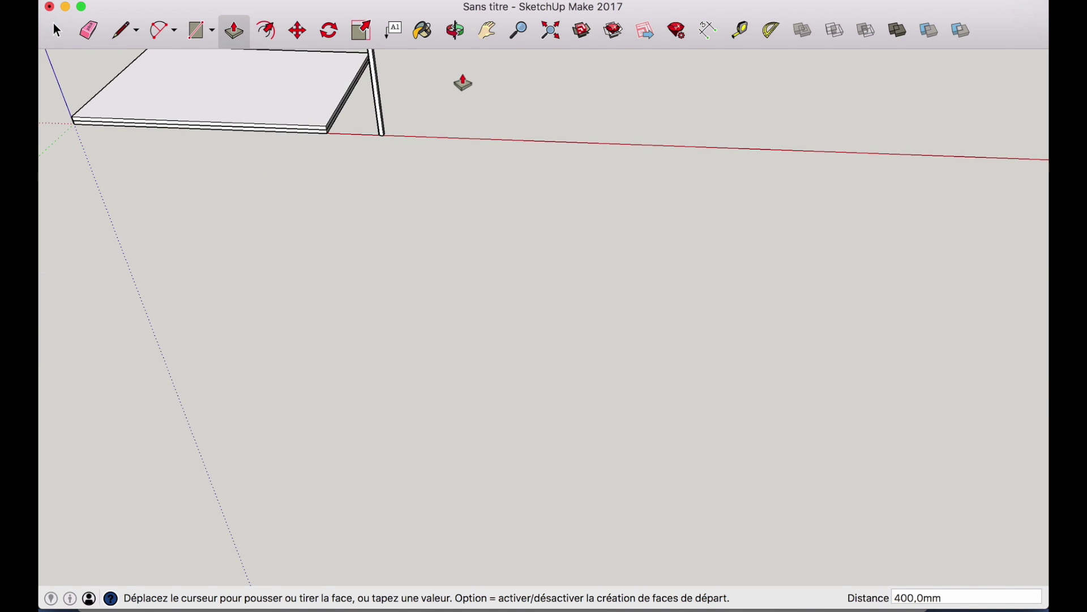
key(h)
drag(382, 168, 505, 308)
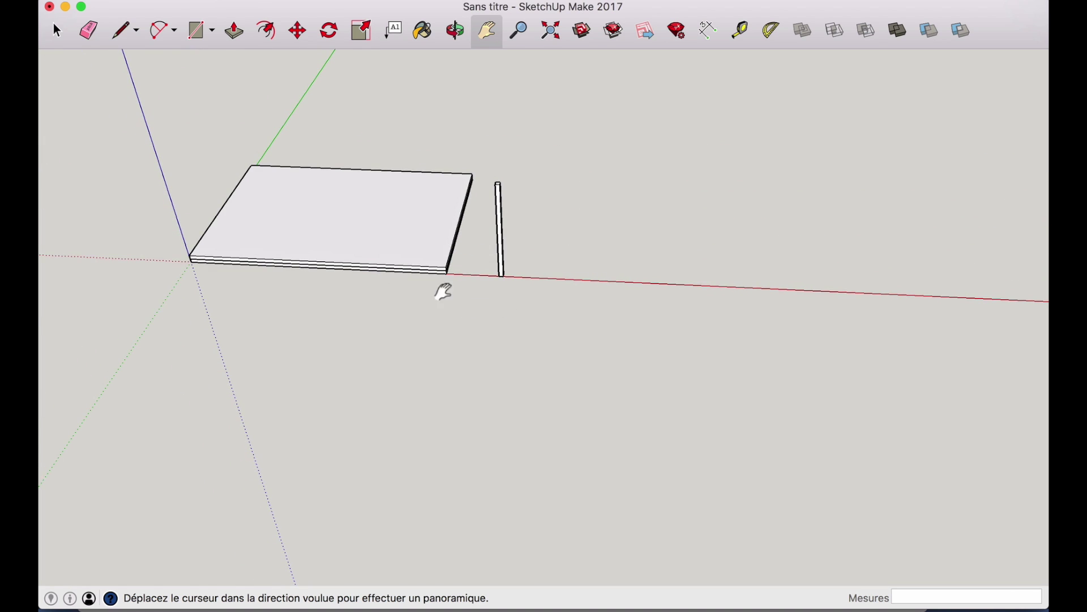
drag(590, 263, 627, 189)
key(o)
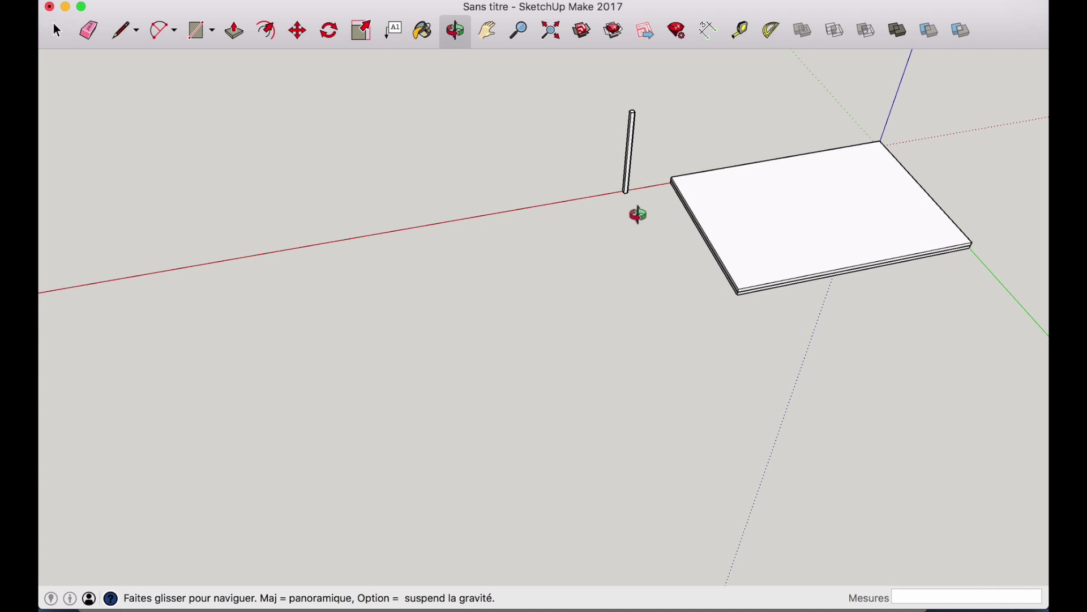
scroll(630, 205, up, 5)
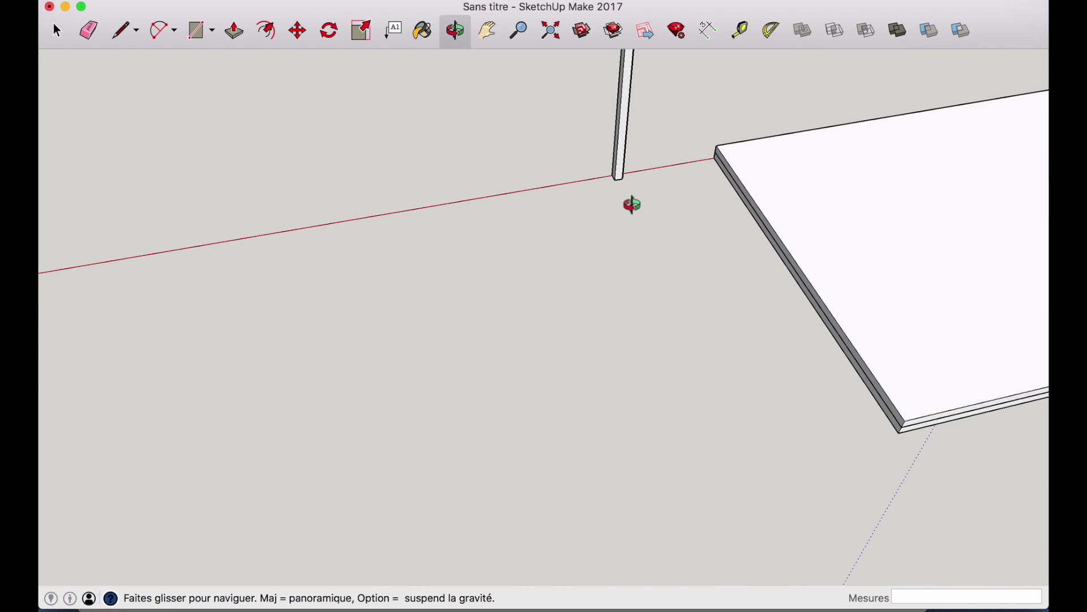
scroll(633, 205, up, 2)
key(r)
click(603, 163)
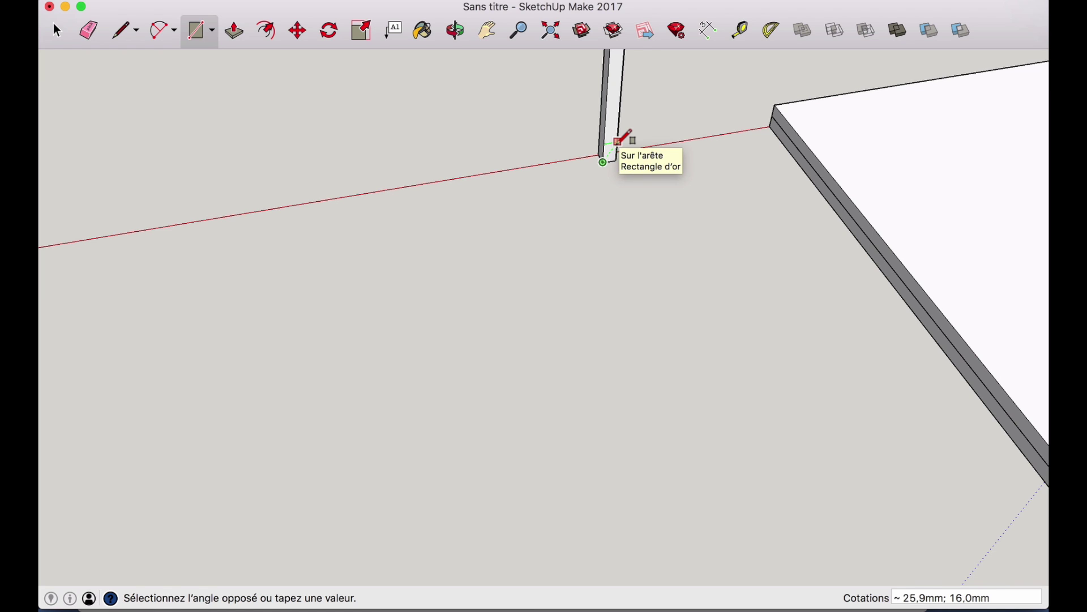
click(618, 144)
Step: Push/pull the square at the leg's foot outward 608 mm to form the horizontal bottom tube
key(p)
click(610, 163)
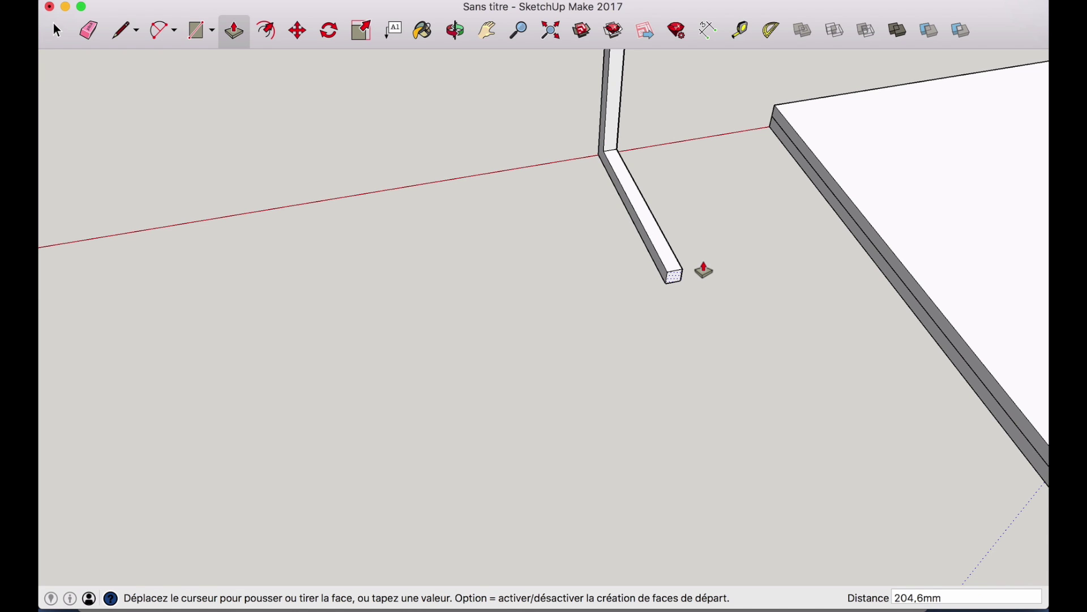
text(608)
key(Return)
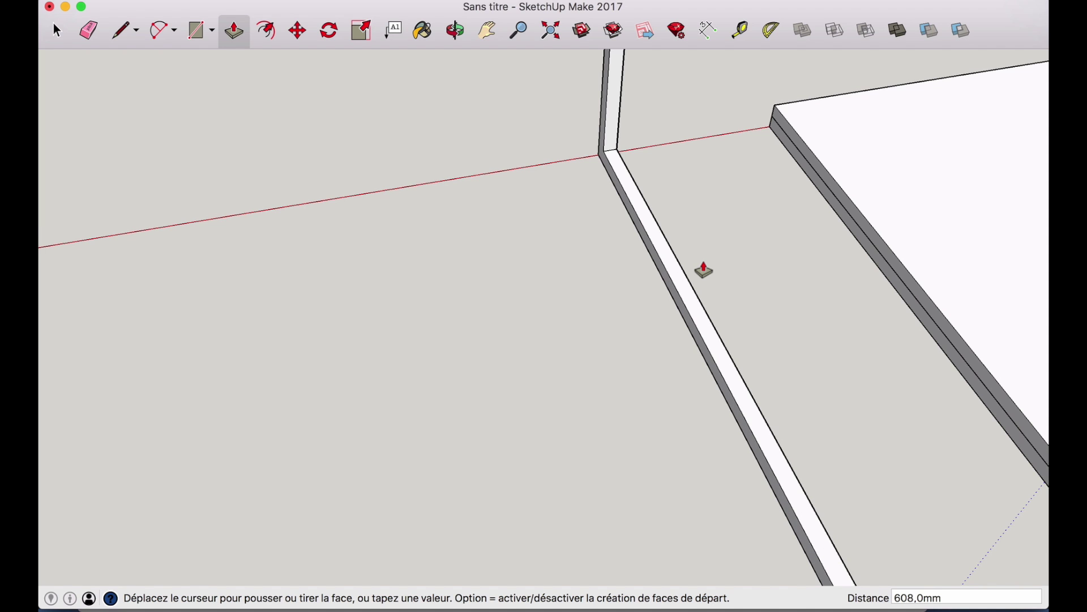
Step: Draw a 16 x 16 mm square at the top of the vertical leg, on the side above the bottom tube
scroll(697, 241, down, 3)
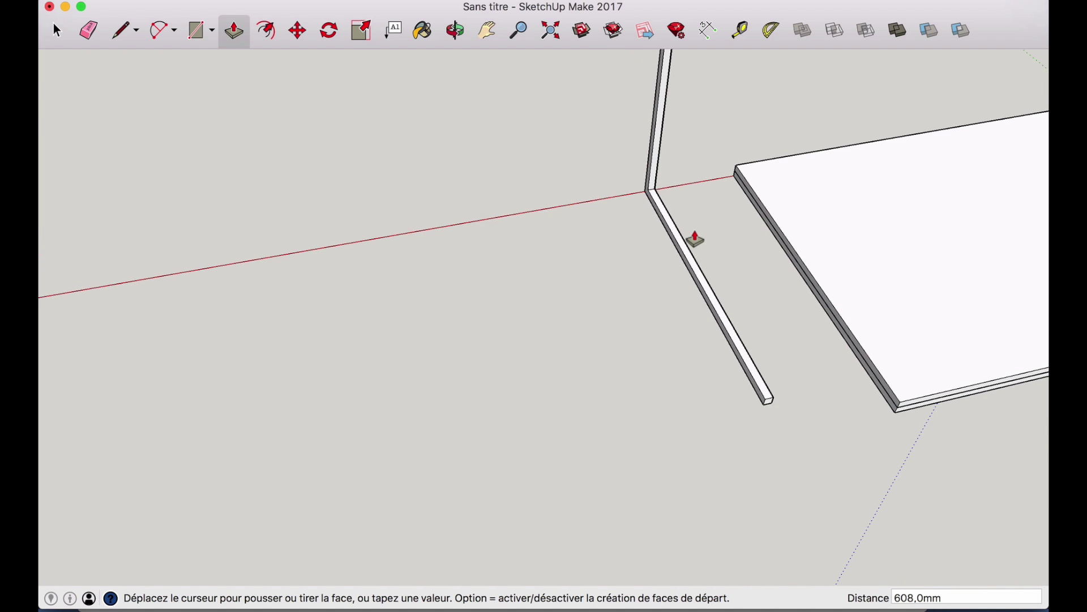
scroll(696, 241, down, 2)
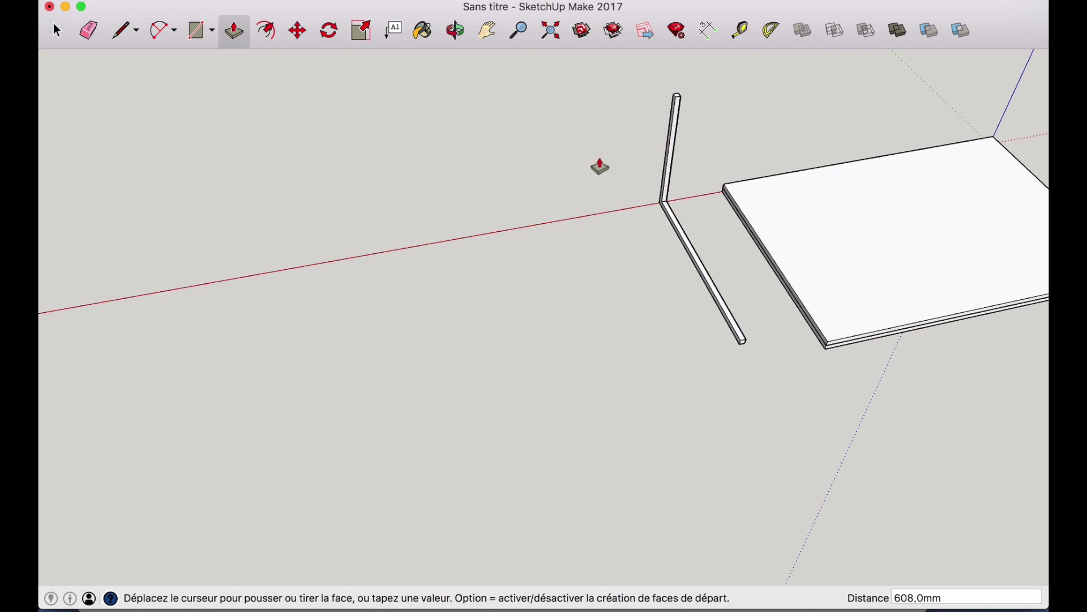
click(195, 32)
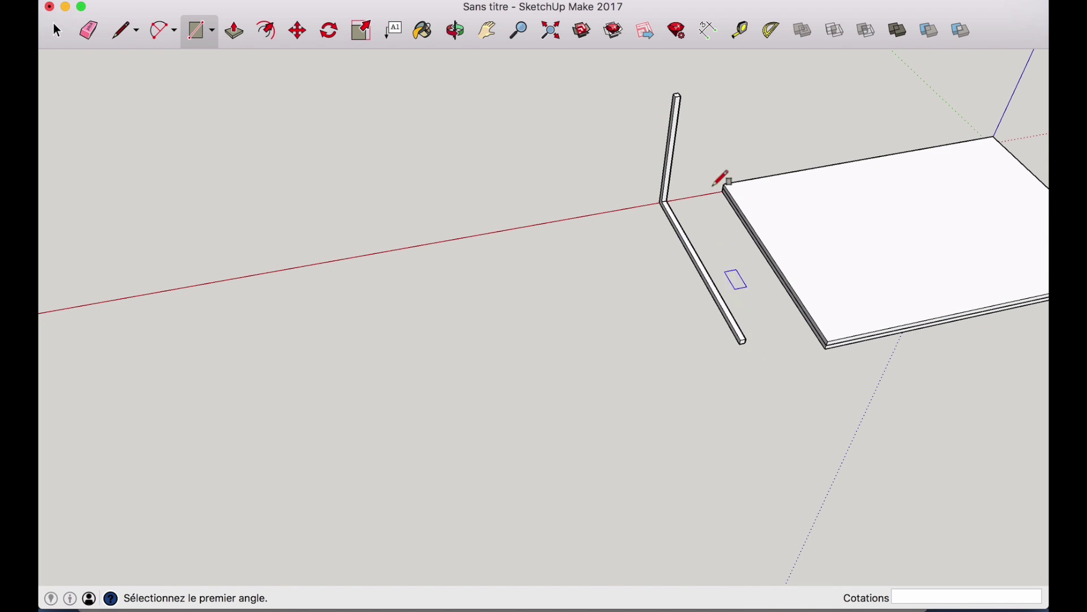
scroll(680, 95, up, 5)
click(681, 95)
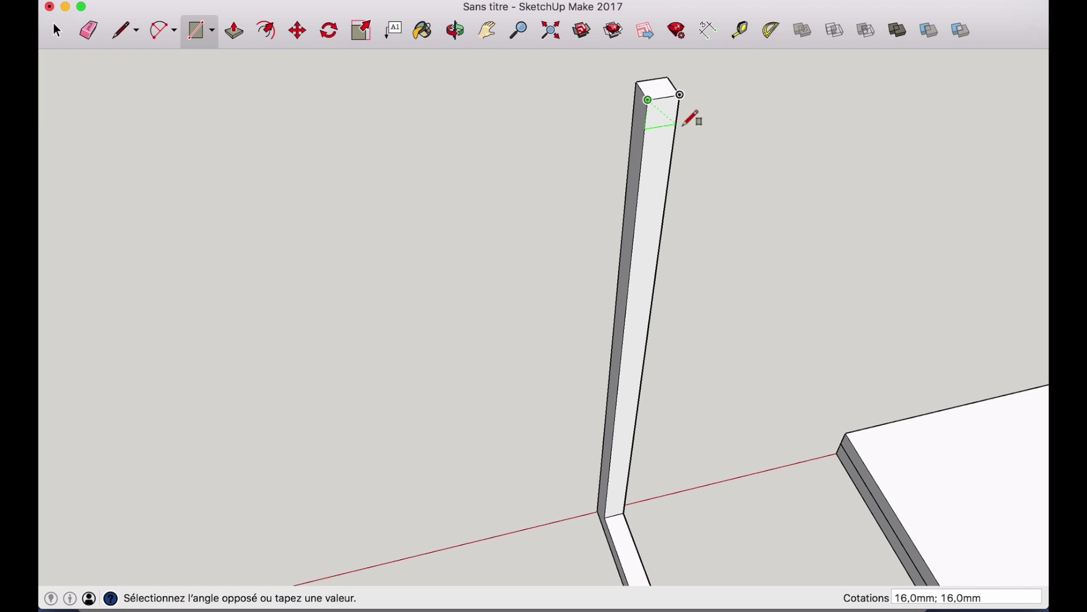
click(685, 120)
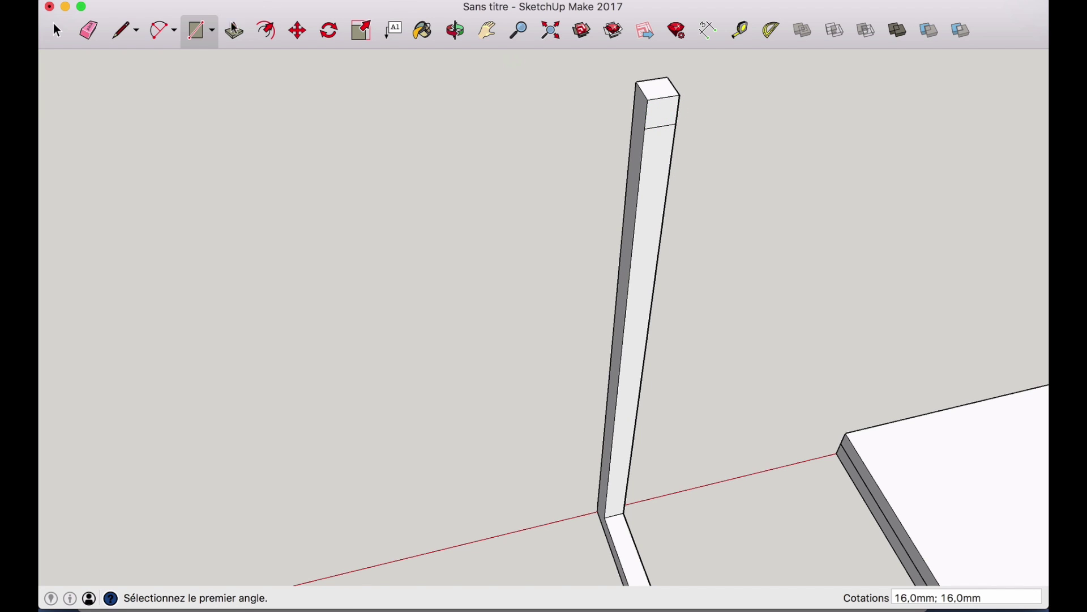
Step: Push/pull the square at the leg's top outward 608 mm to form the upper crossbar parallel to the bottom tube
key(p)
click(662, 119)
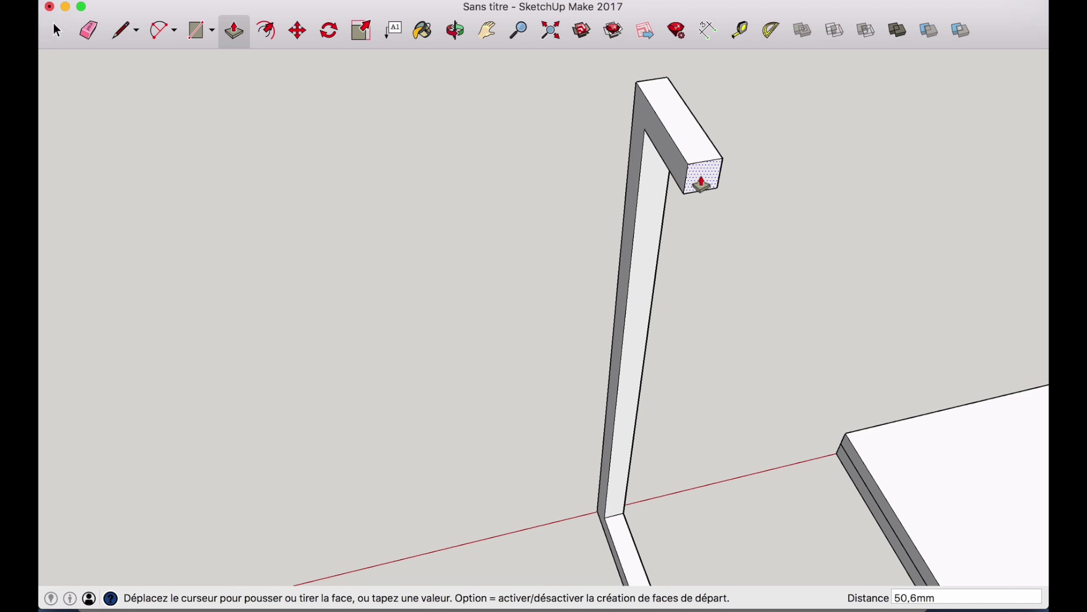
text(608)
key(Return)
scroll(702, 183, down, 5)
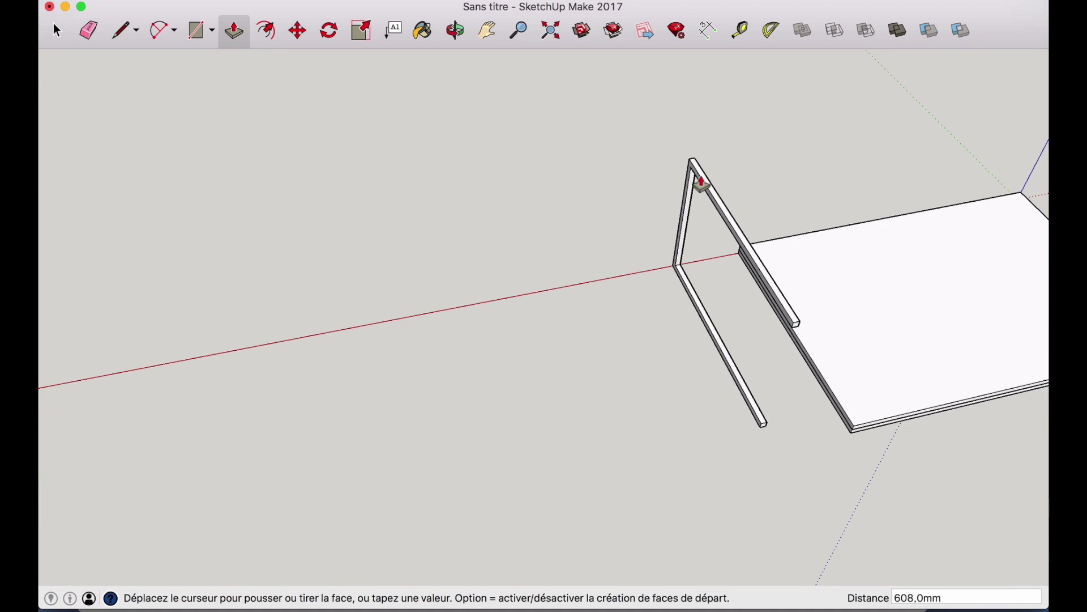
Step: Draw a square on the ground plane against the free end of the bottom tube, across its full width
scroll(777, 414, up, 5)
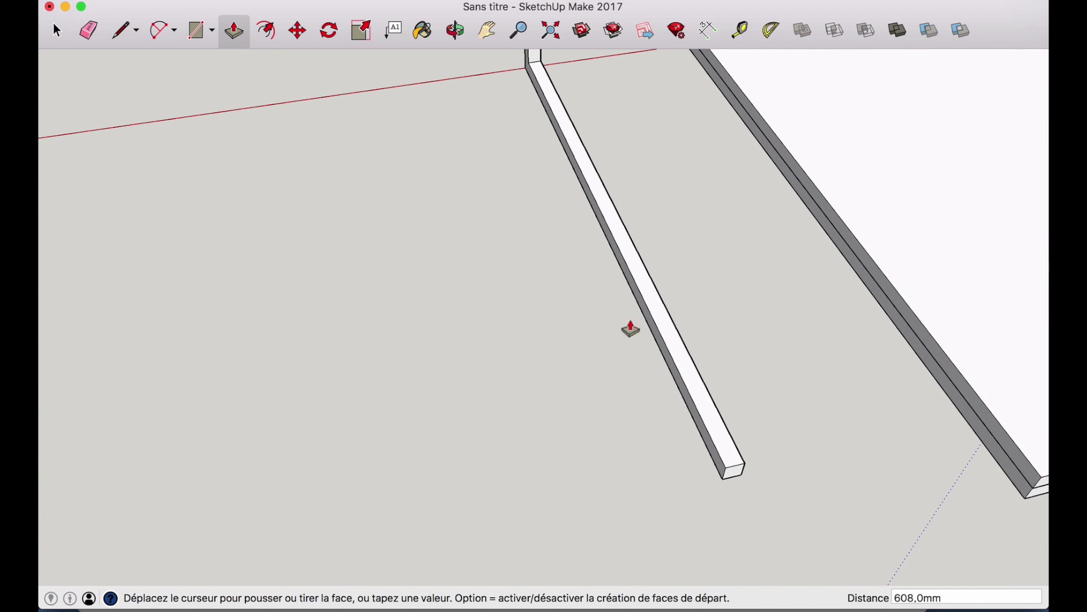
click(196, 34)
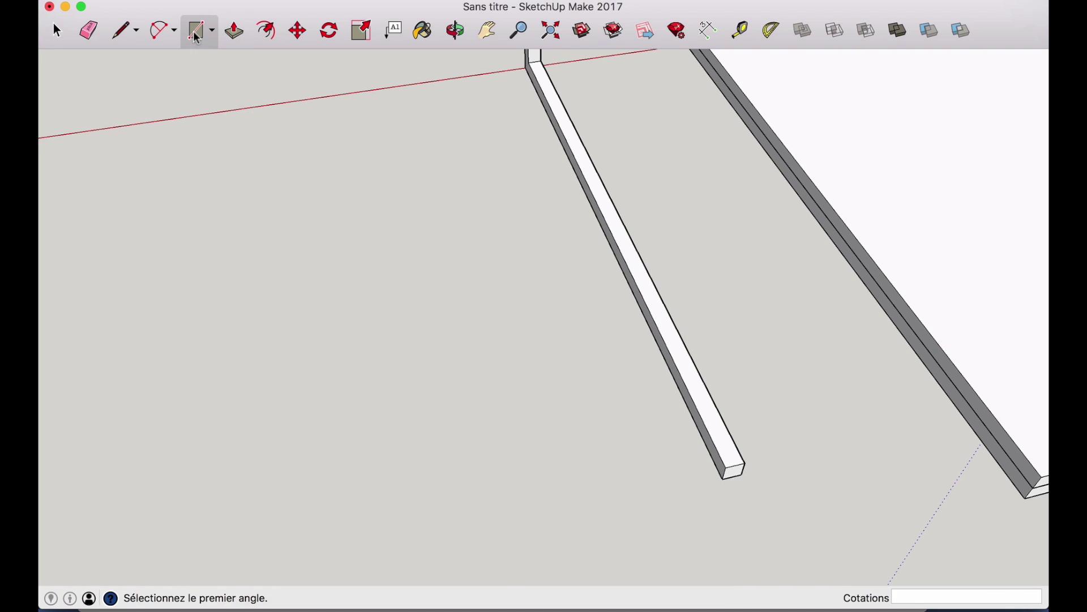
click(724, 480)
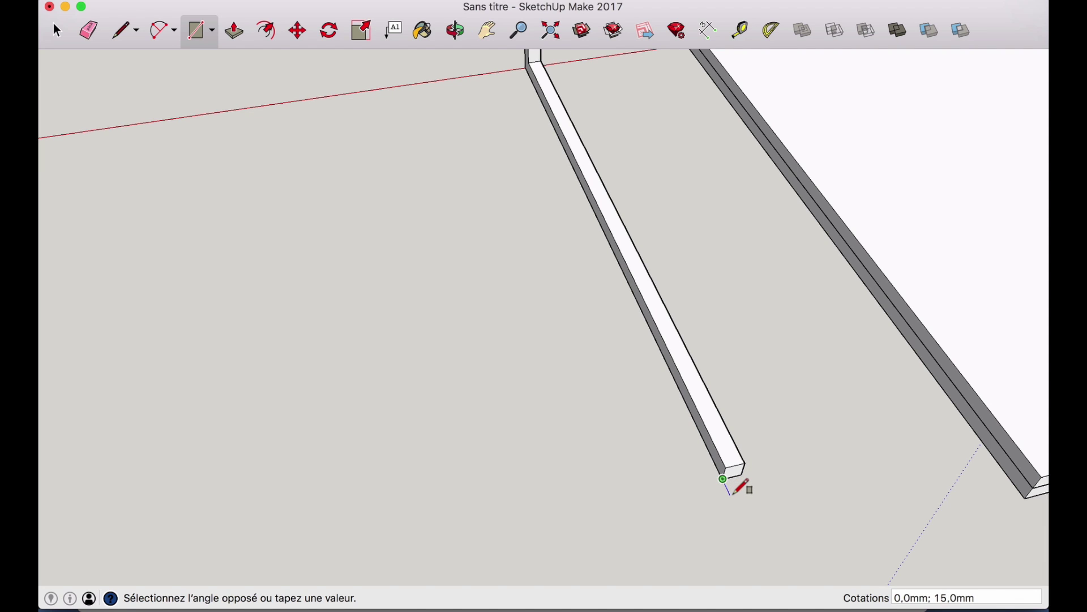
click(740, 497)
Step: Push/pull the square at the bottom tube's end upward 400 mm to form the second leg
key(p)
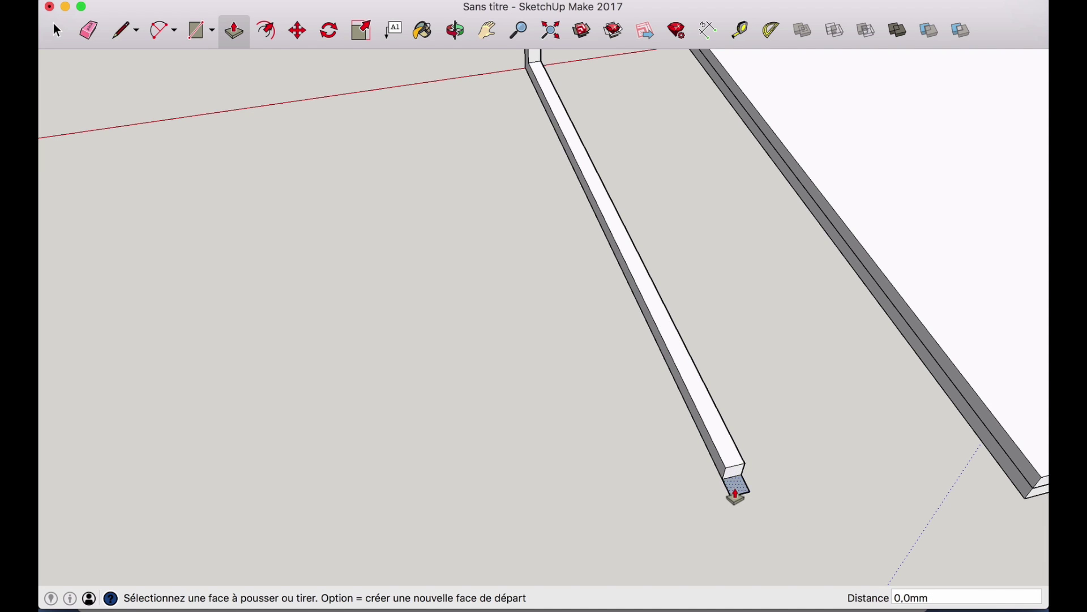
click(735, 496)
text(4)
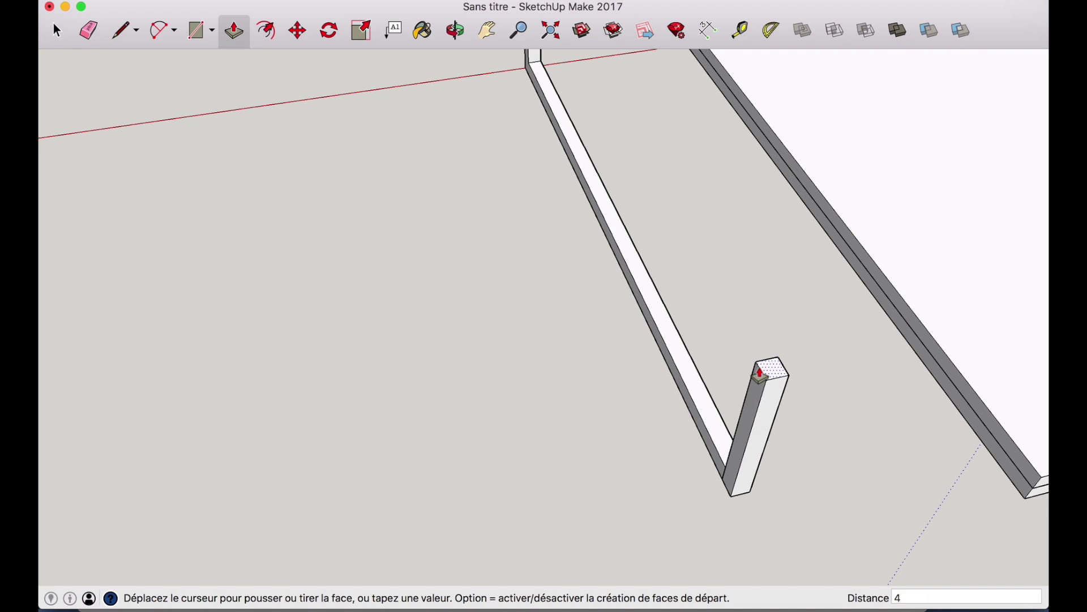
text(00)
key(Return)
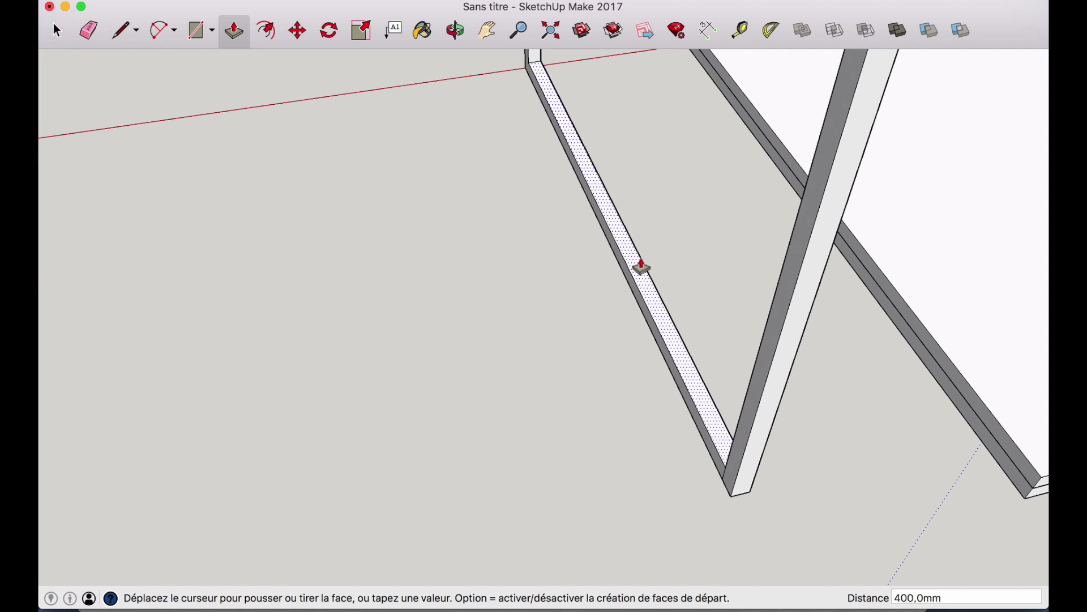
Step: Draw a 16 x 16 mm square at the top of the leg on the red axis, on its face away from the tabletop
scroll(641, 264, down, 4)
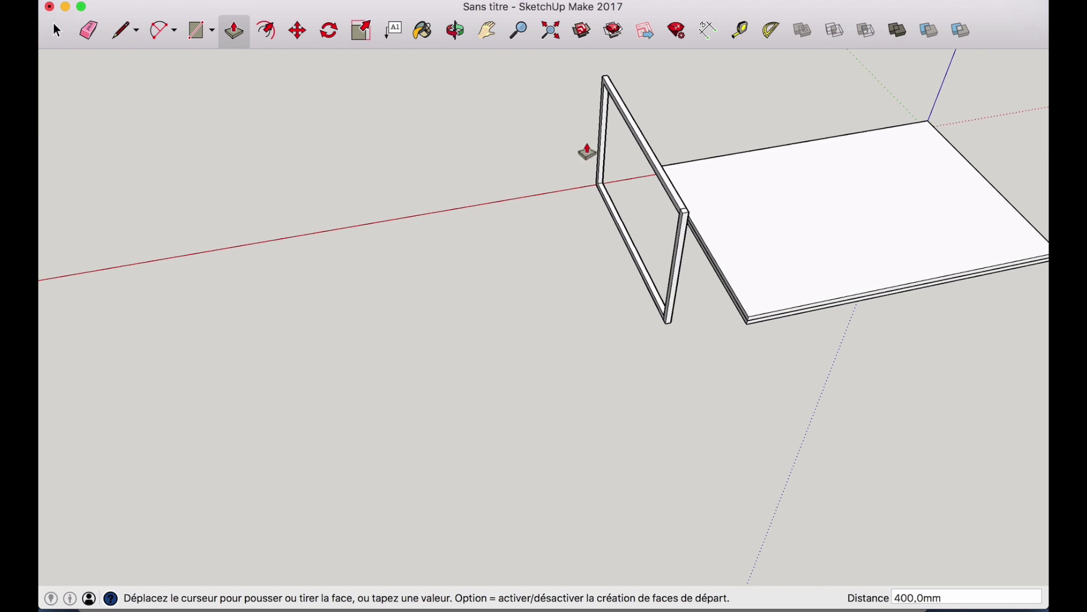
scroll(680, 224, up, 3)
scroll(678, 224, up, 3)
scroll(678, 224, down, 5)
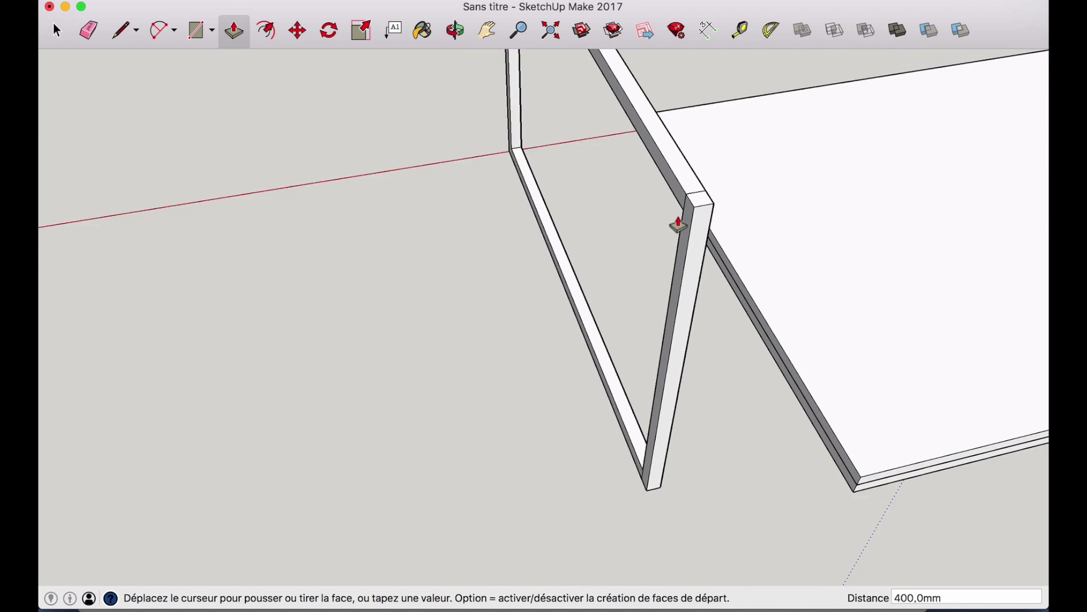
middle_drag(679, 225, 679, 224)
drag(515, 233, 883, 160)
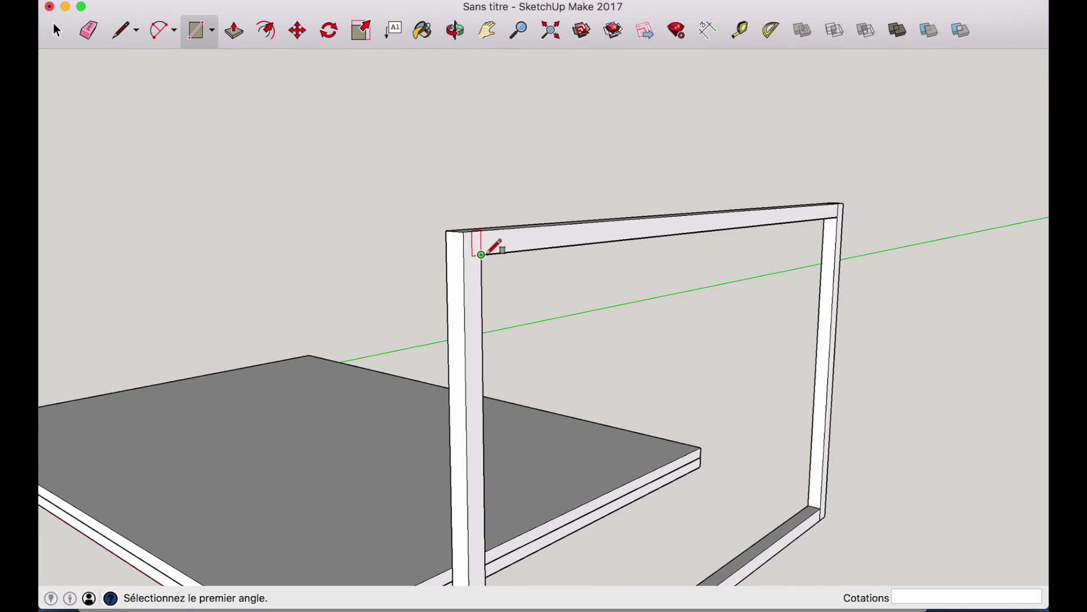
click(482, 254)
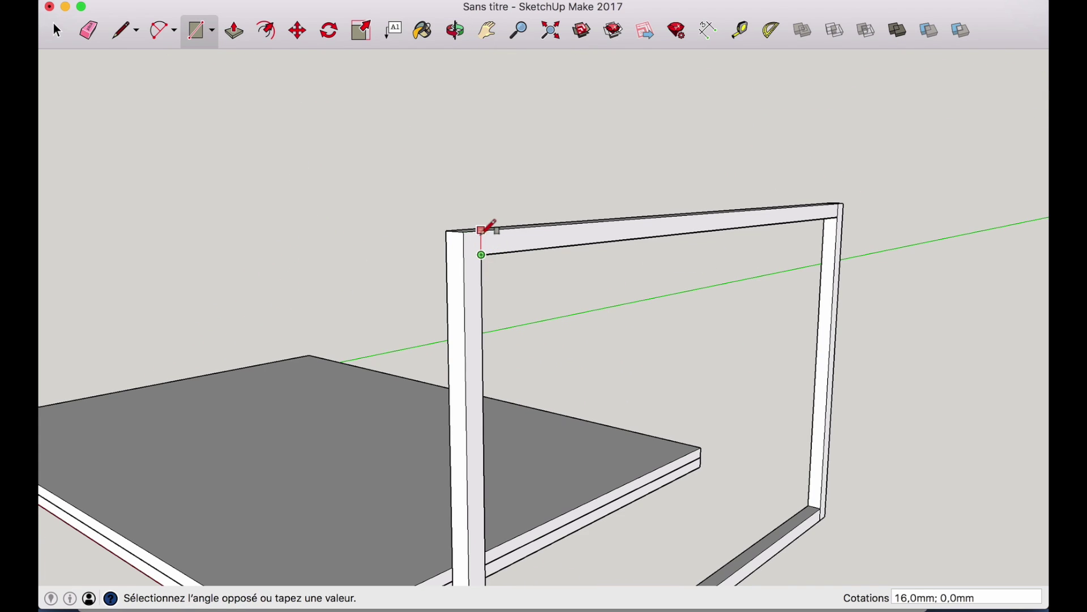
click(464, 231)
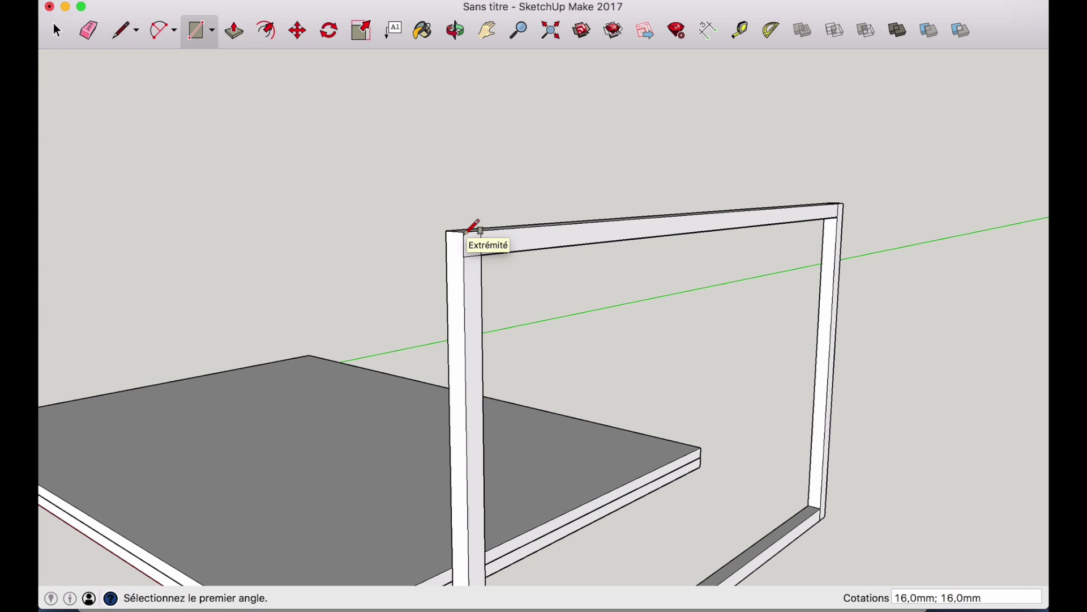
Step: Push/pull that square outward 928 mm, away from the tabletop, to form the first long upper rail
click(234, 30)
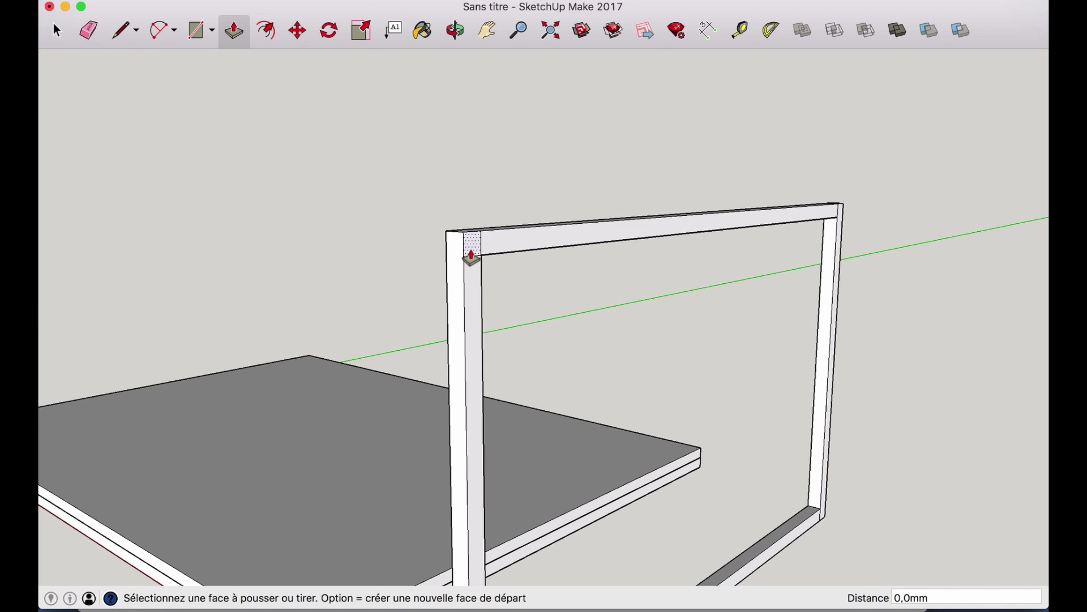
click(472, 255)
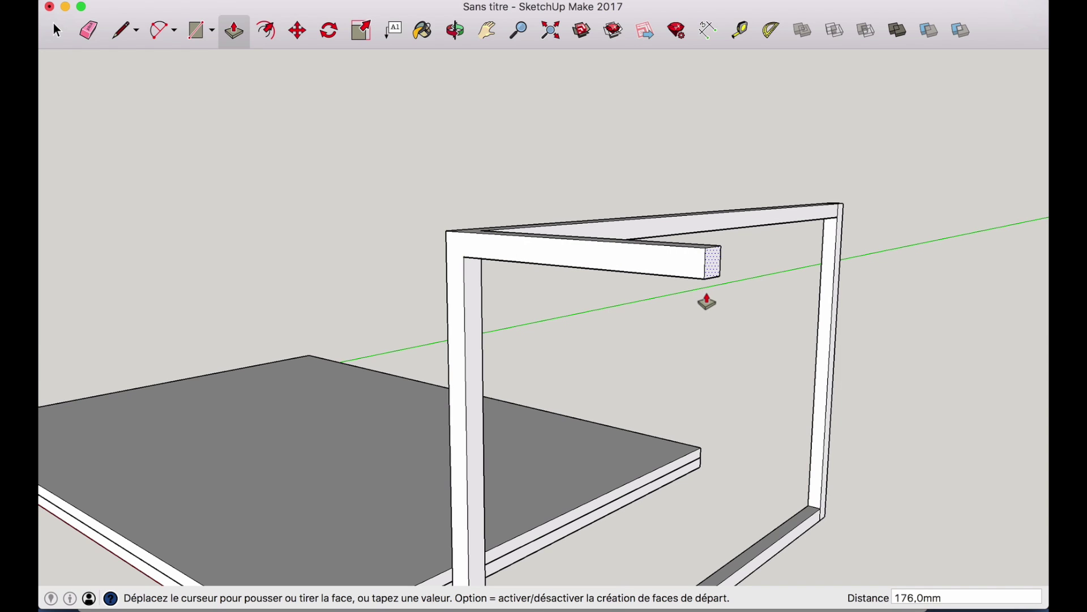
text(9)
key(Return)
Step: Draw a 16 x 16 mm square at the top of the other leg, on its face away from the tabletop
key(r)
middle_drag(707, 302, 571, 185)
scroll(570, 184, up, 5)
click(558, 190)
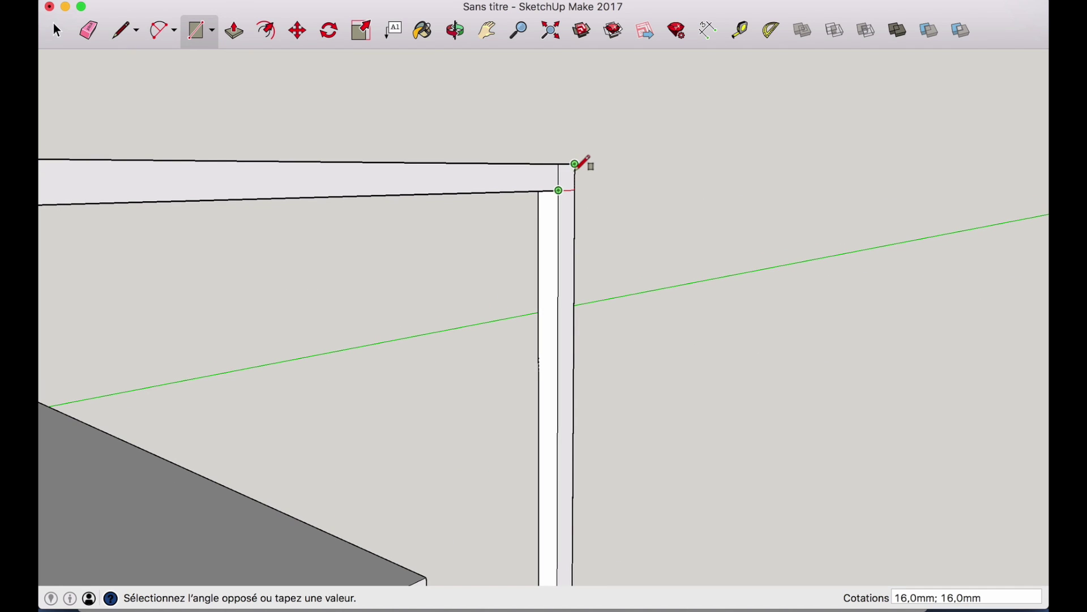
click(575, 164)
Step: Push/pull the square on the other leg outward 928 mm to form the second long upper rail
click(234, 31)
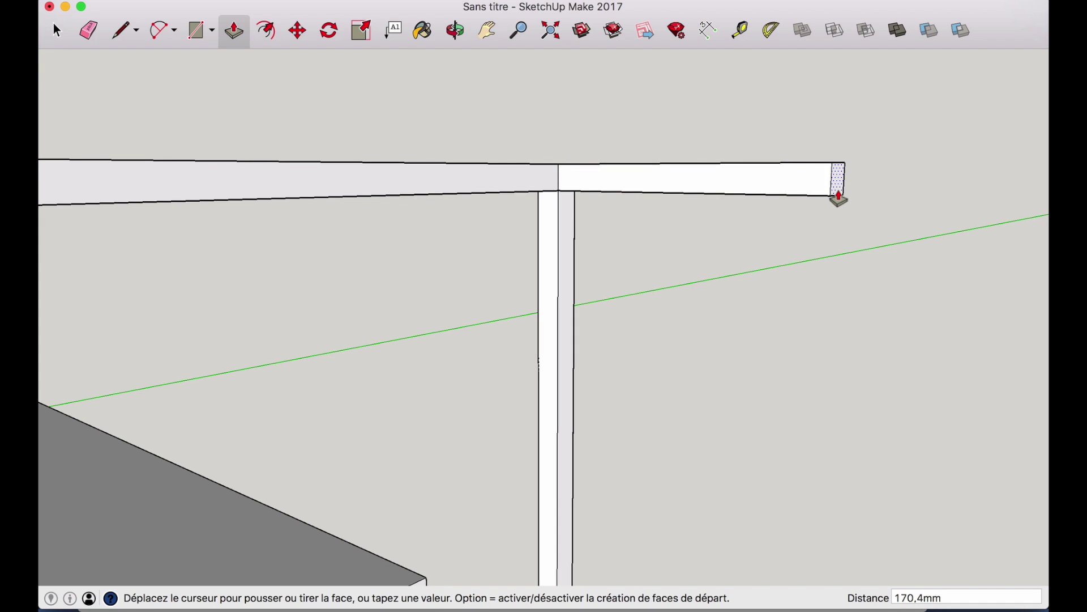
text(928)
key(Return)
scroll(611, 260, down, 5)
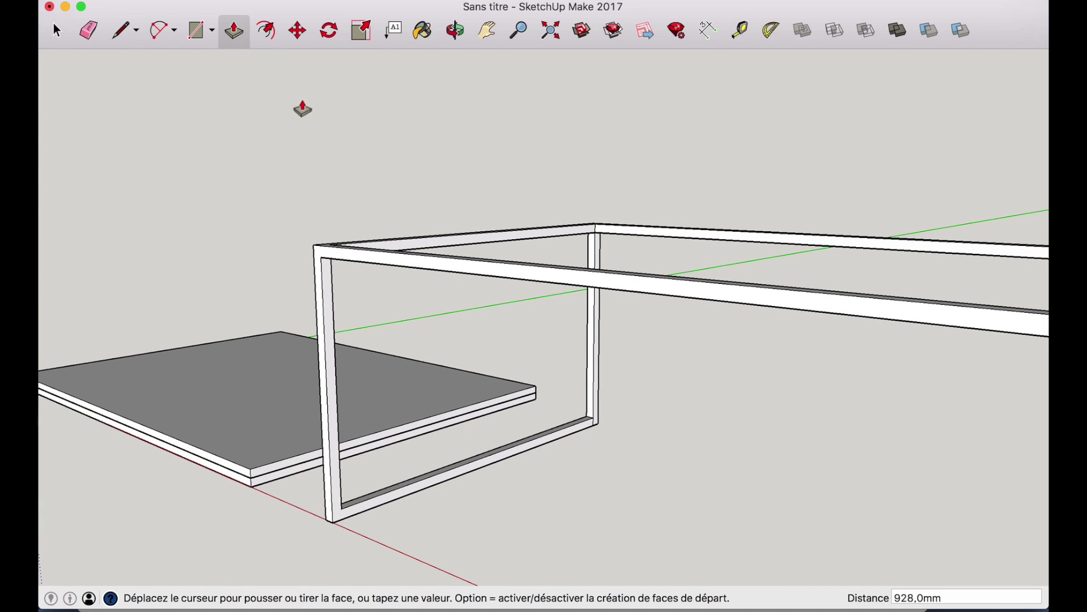
Step: Draw a full-height square from the midpoint of the bottom tube's outer face and move it 8 mm along the green axis to centre it
click(196, 31)
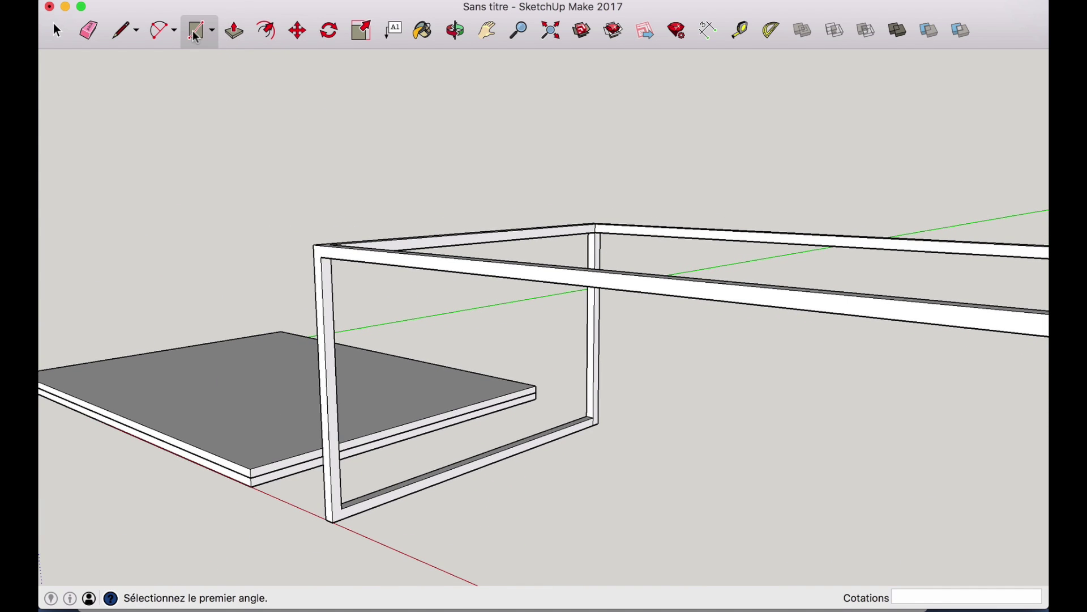
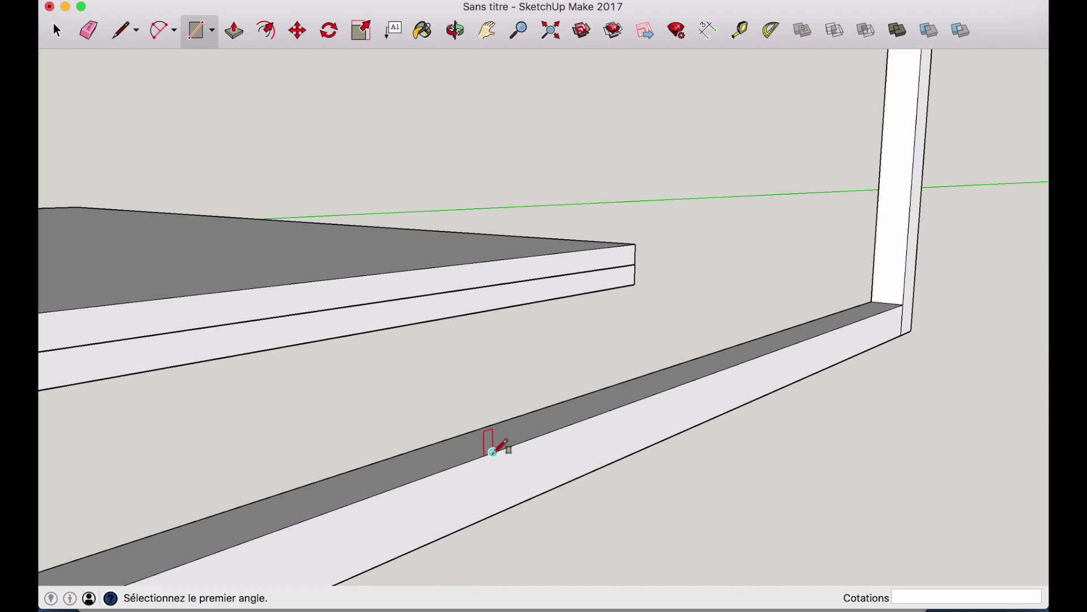
click(492, 452)
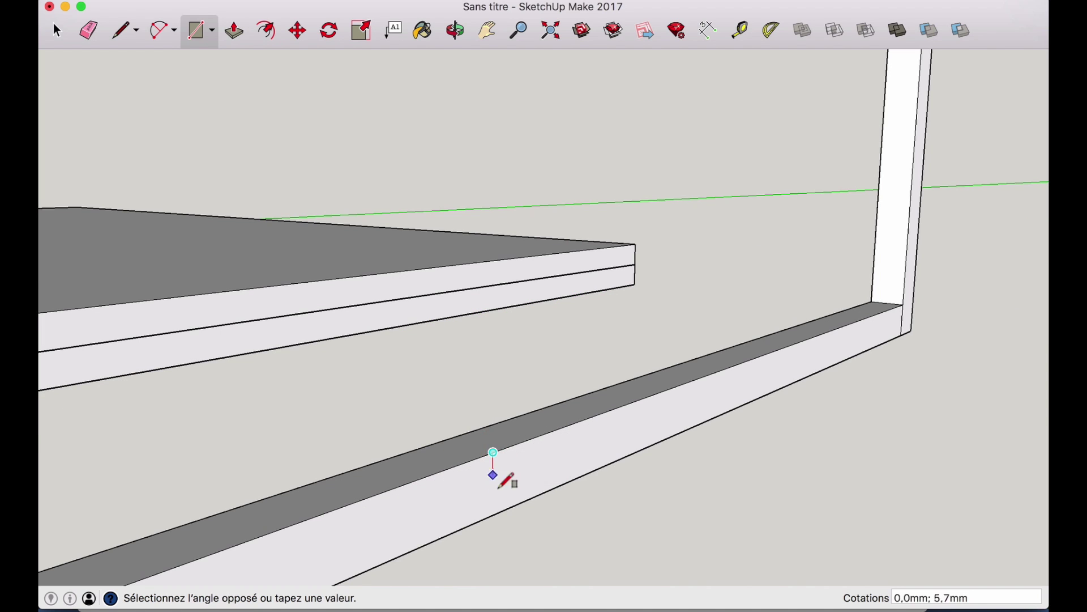
click(536, 496)
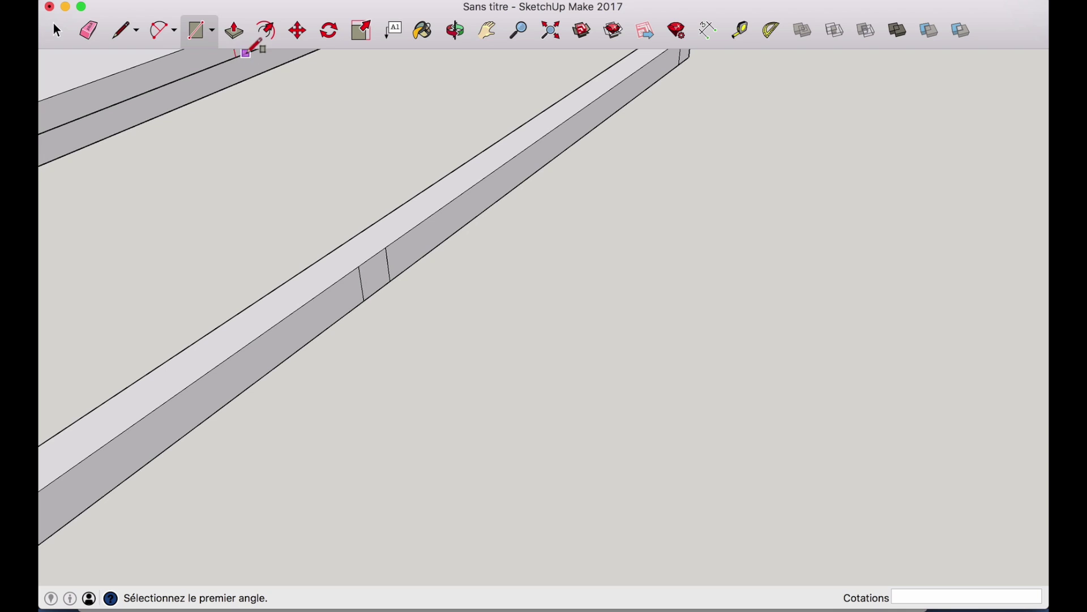
click(298, 31)
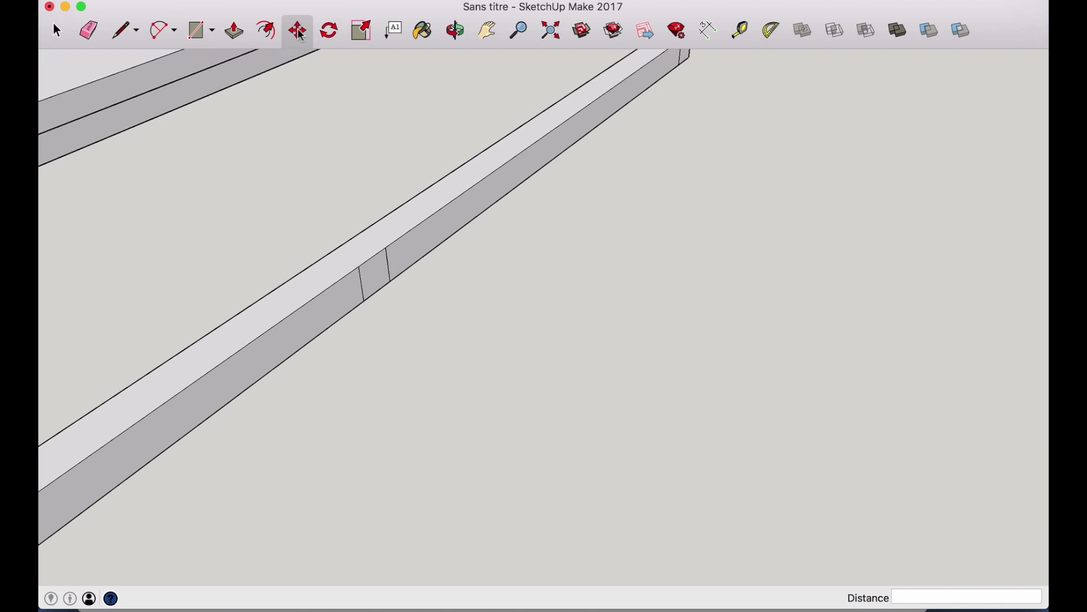
click(376, 275)
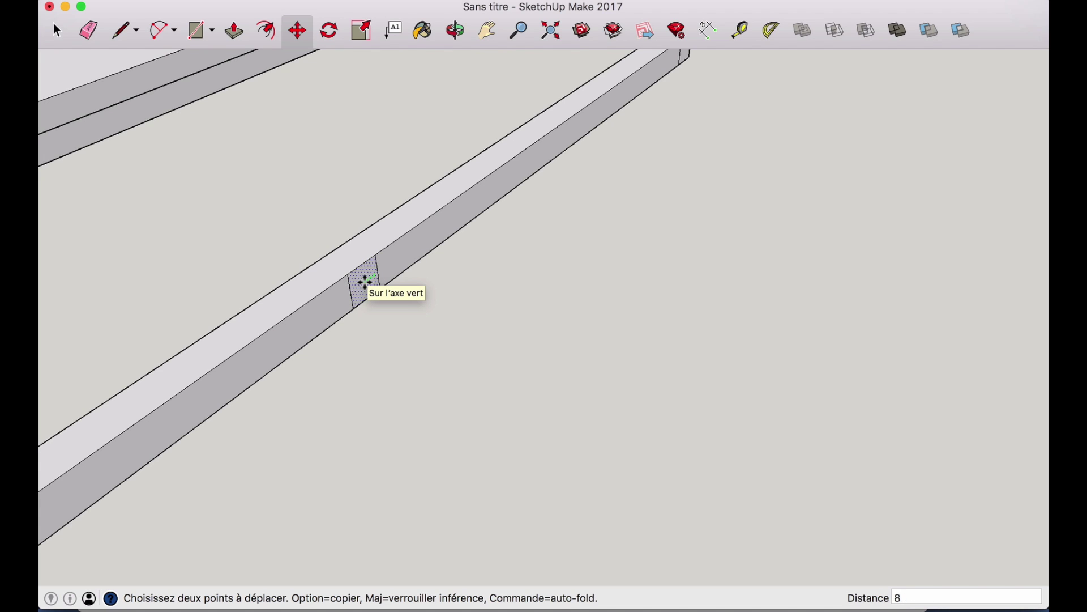
click(366, 282)
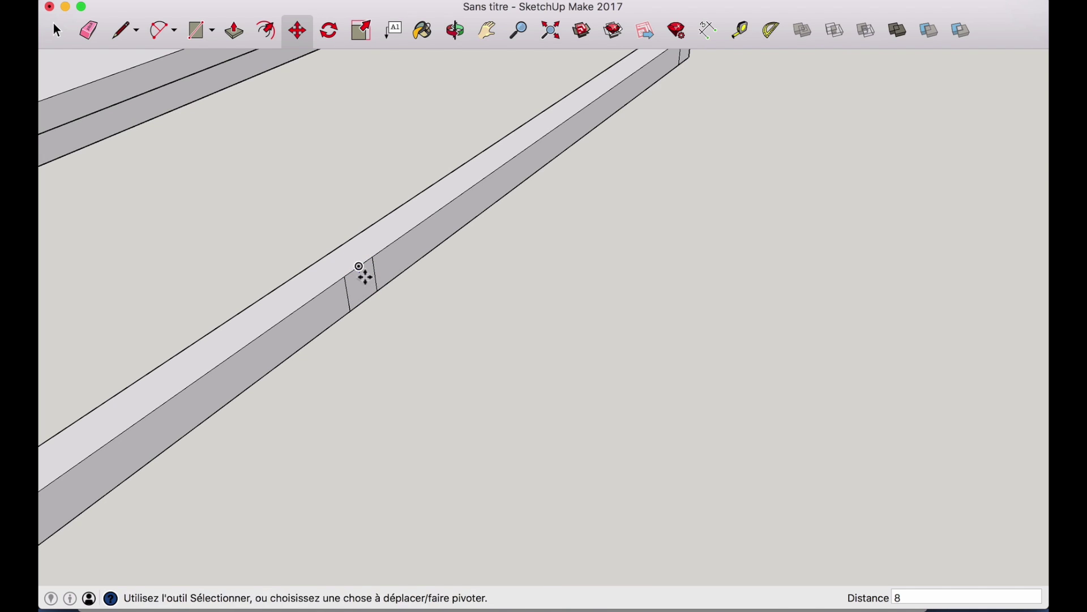
Step: Push/pull the centred square on the bottom tube outward 928 mm to form the long lower rail
click(234, 34)
click(363, 289)
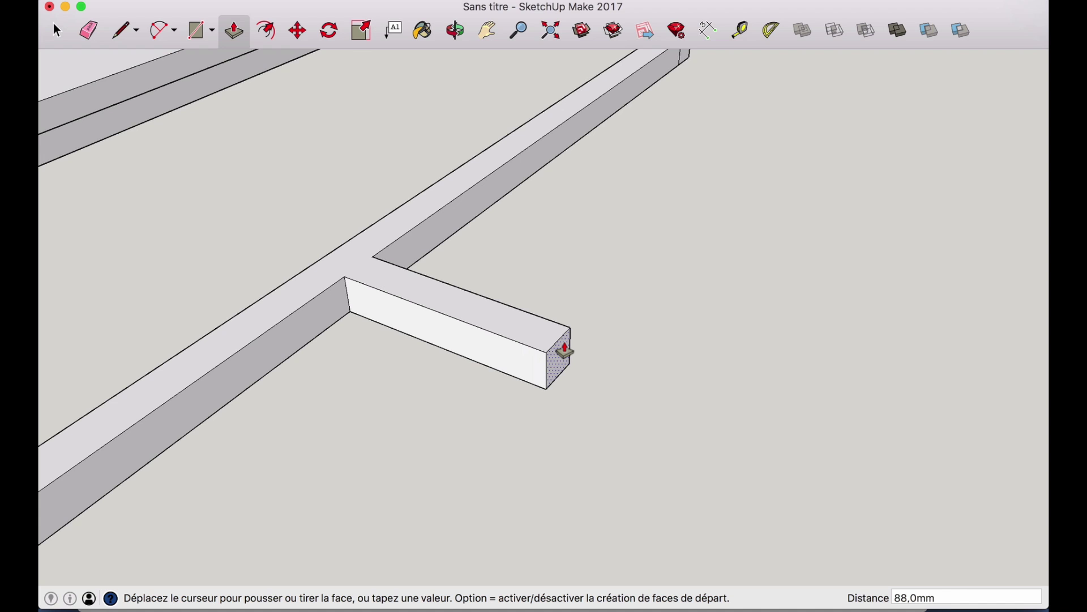
key(Return)
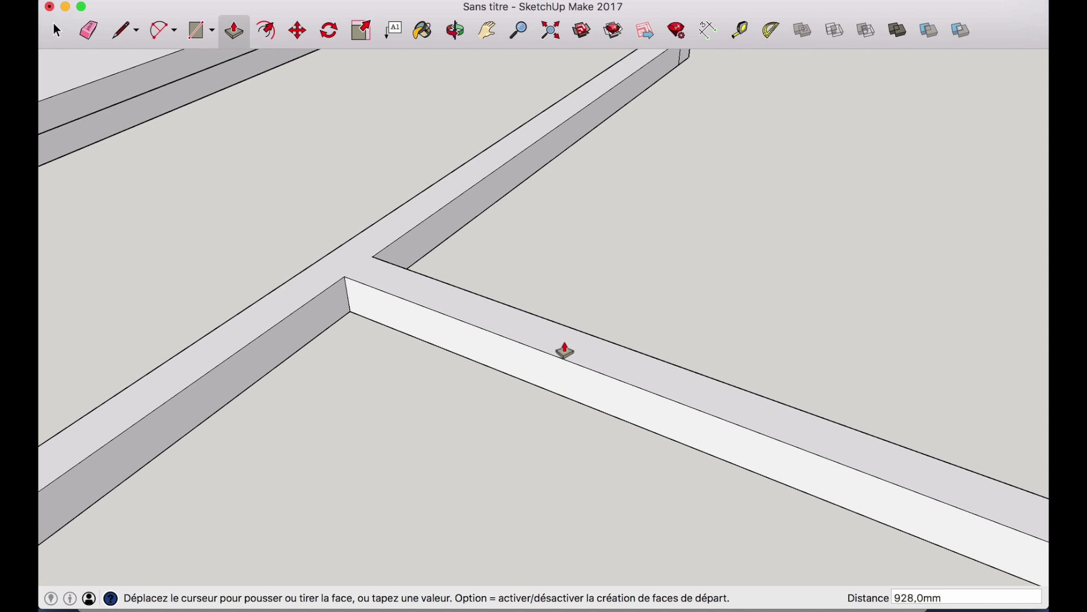
scroll(704, 350, down, 10)
scroll(704, 350, down, 3)
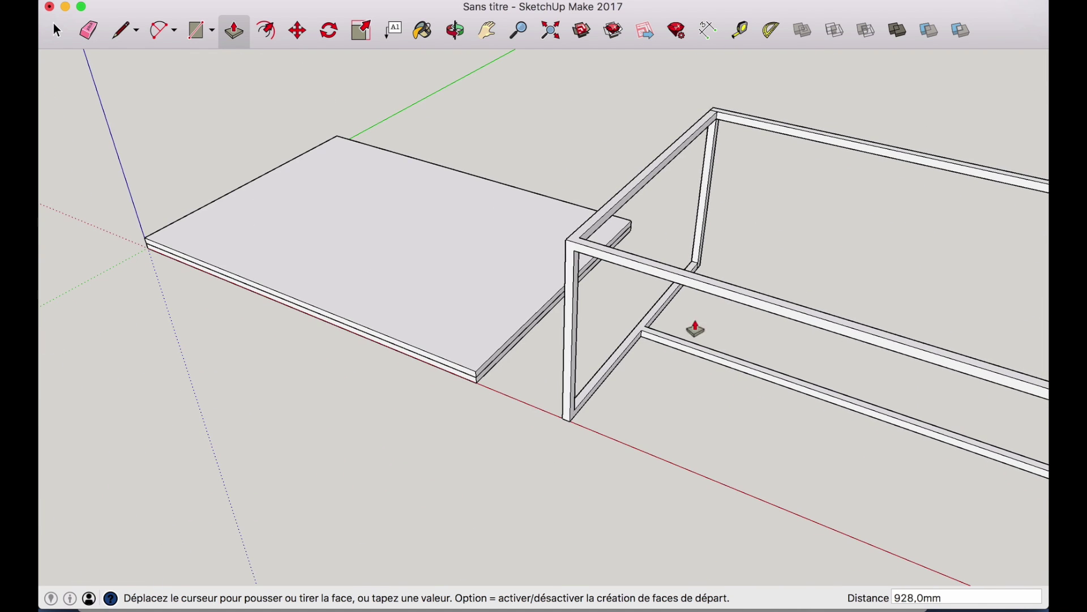
Step: Draw a 16 x 16 mm horizontal square extending the top face of the red-axis-side upper rail at its free end
click(456, 29)
drag(803, 398, 160, 366)
scroll(513, 236, down, 5)
drag(383, 395, 529, 458)
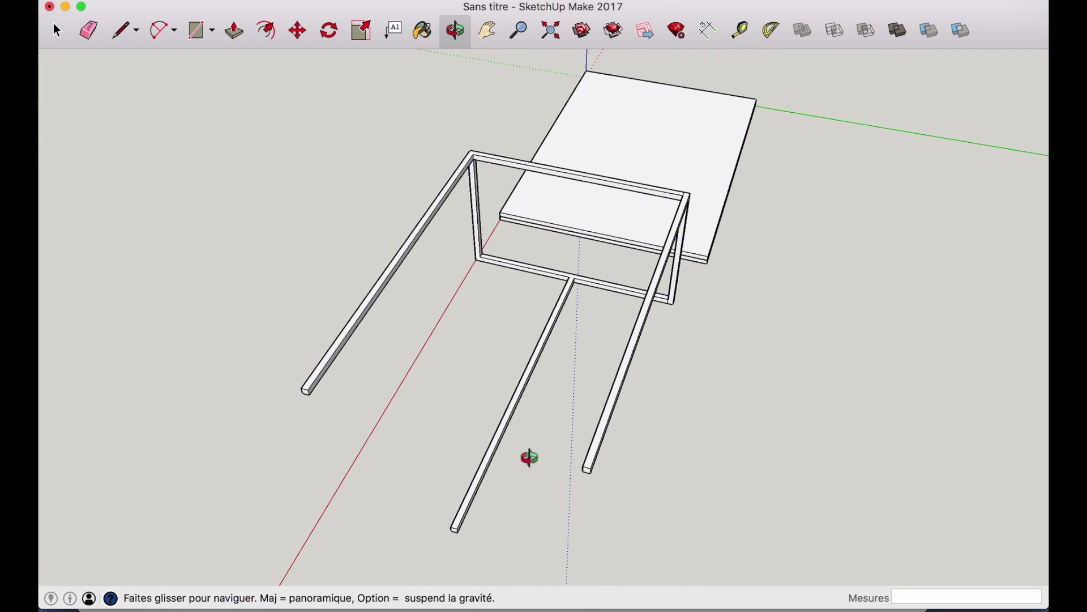
click(200, 34)
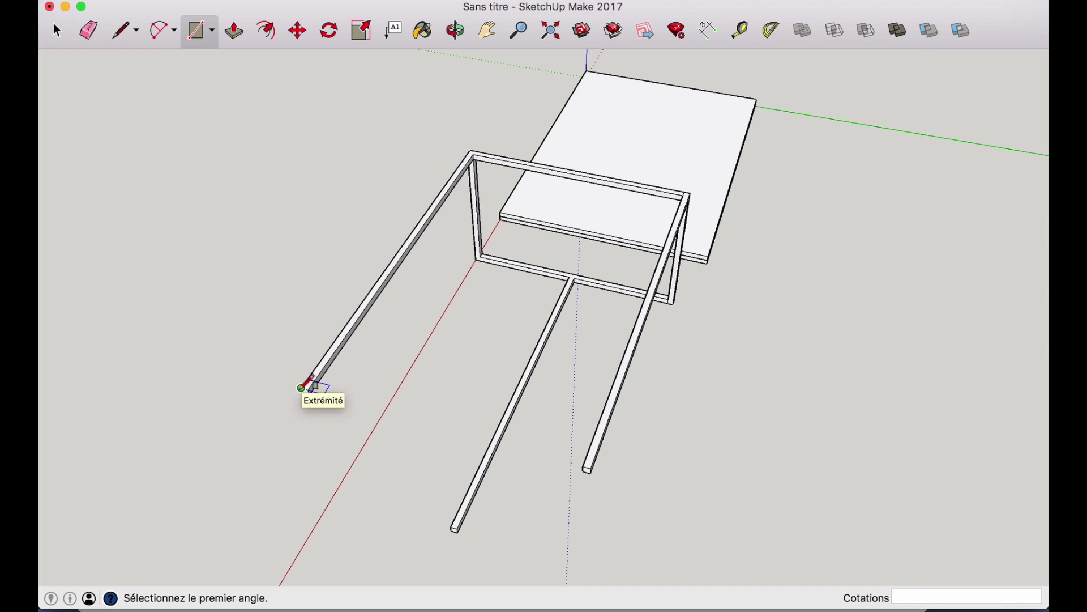
scroll(300, 388, up, 6)
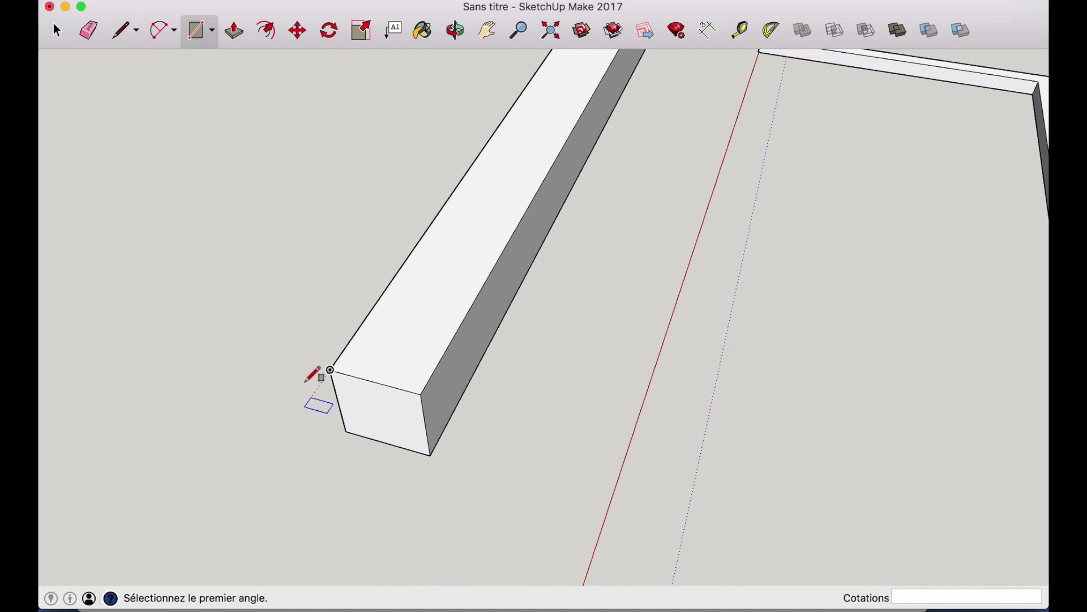
click(330, 368)
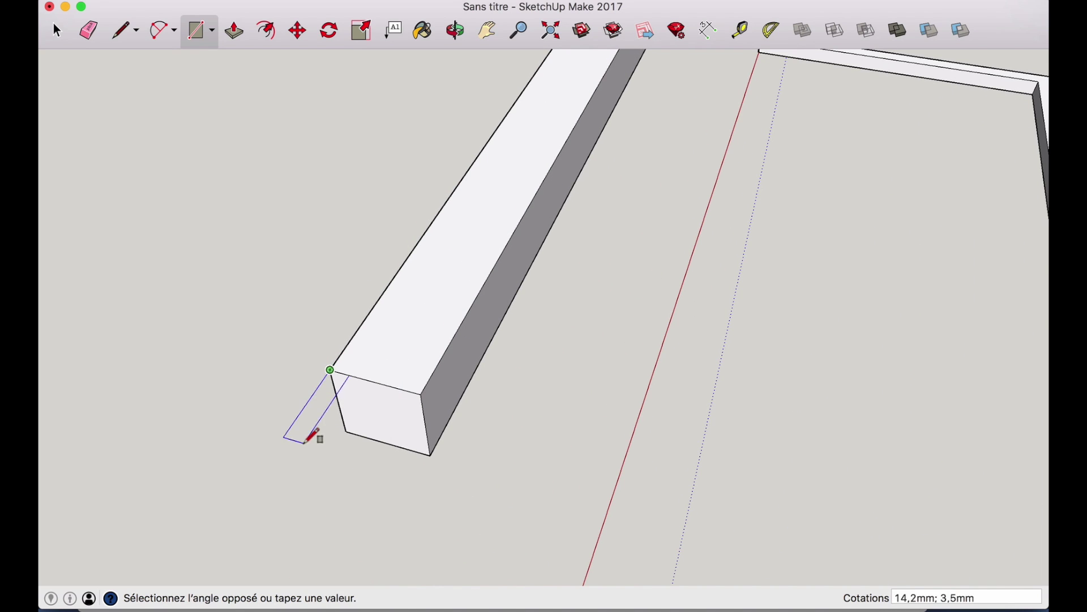
click(399, 470)
text(16;16)
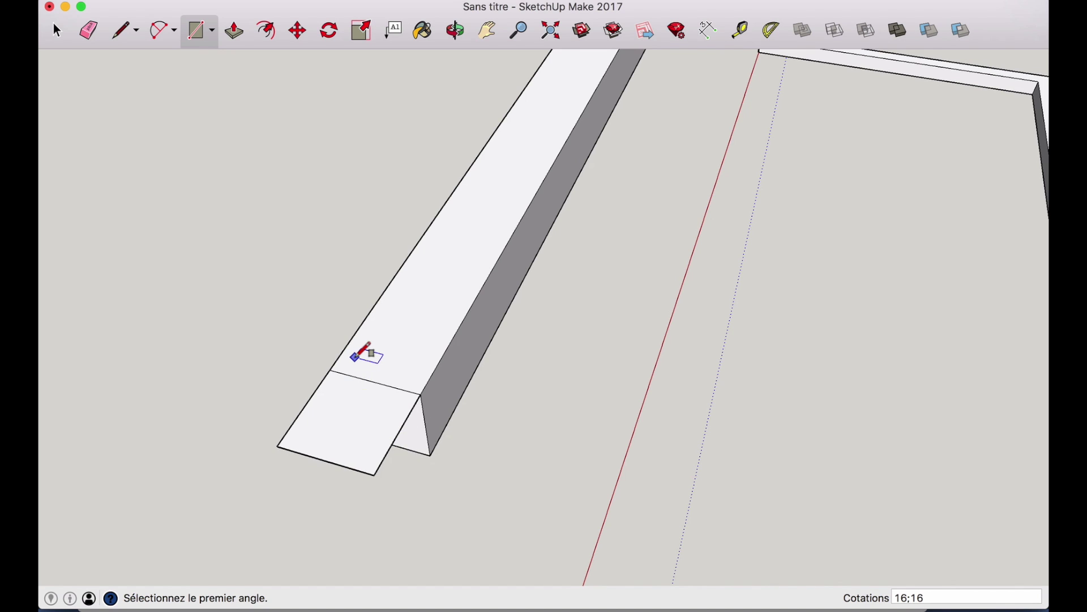
Step: Push/pull the square at the end of the red-axis-side upper rail down 400 mm to form the third leg
scroll(365, 352, up, 8)
scroll(365, 352, down, 5)
key(o)
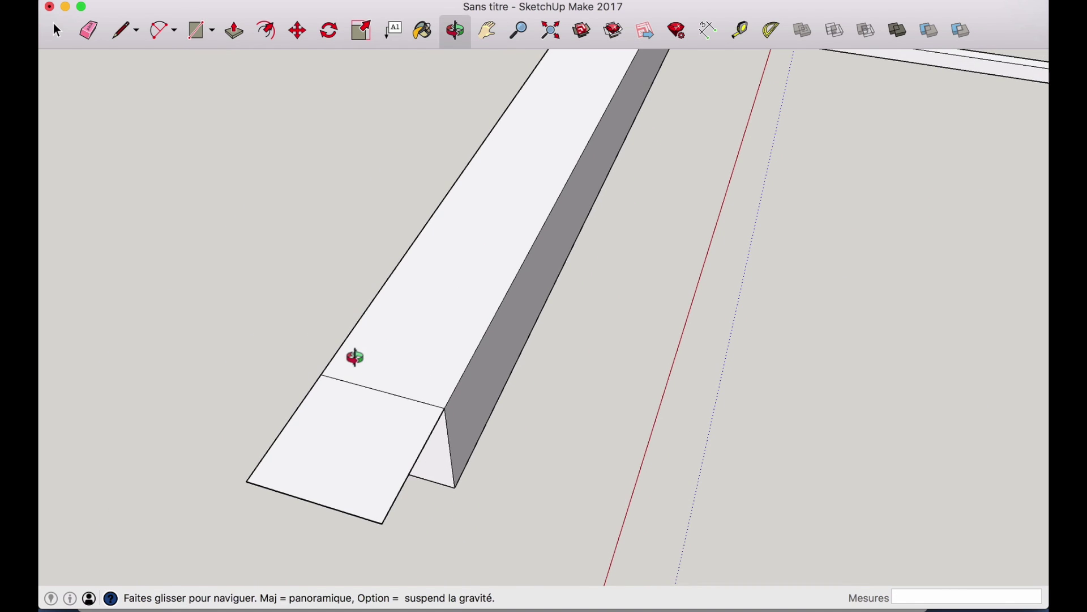
drag(352, 418, 814, 89)
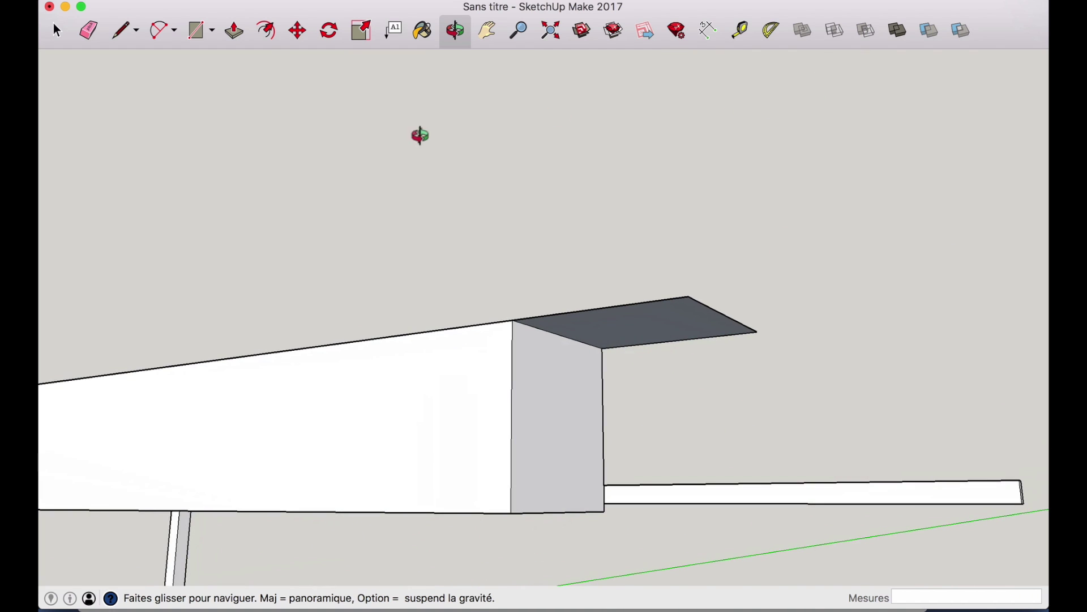
click(231, 32)
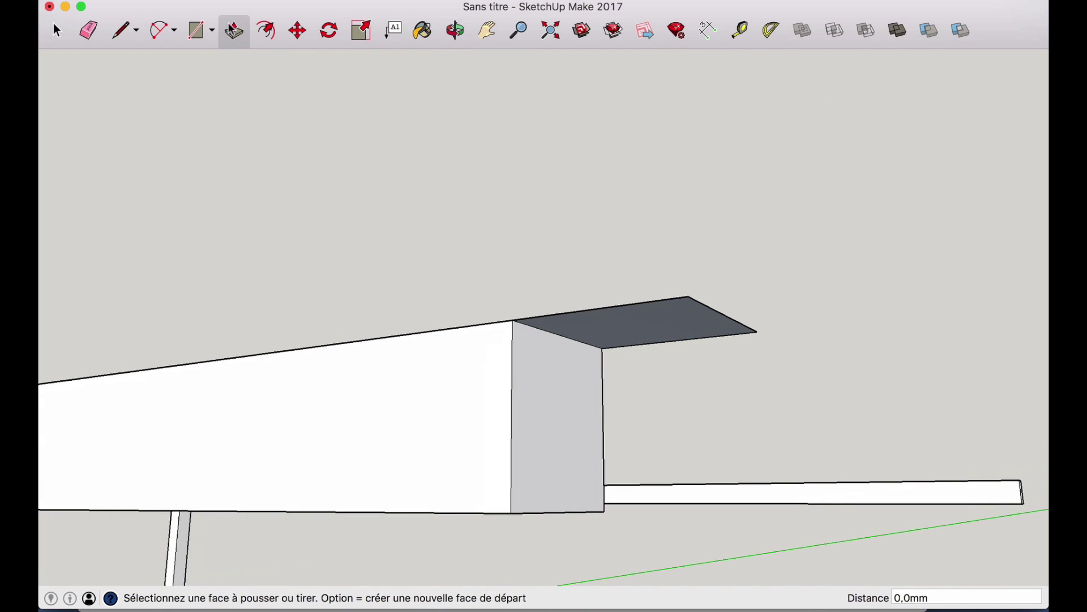
click(629, 336)
text(40)
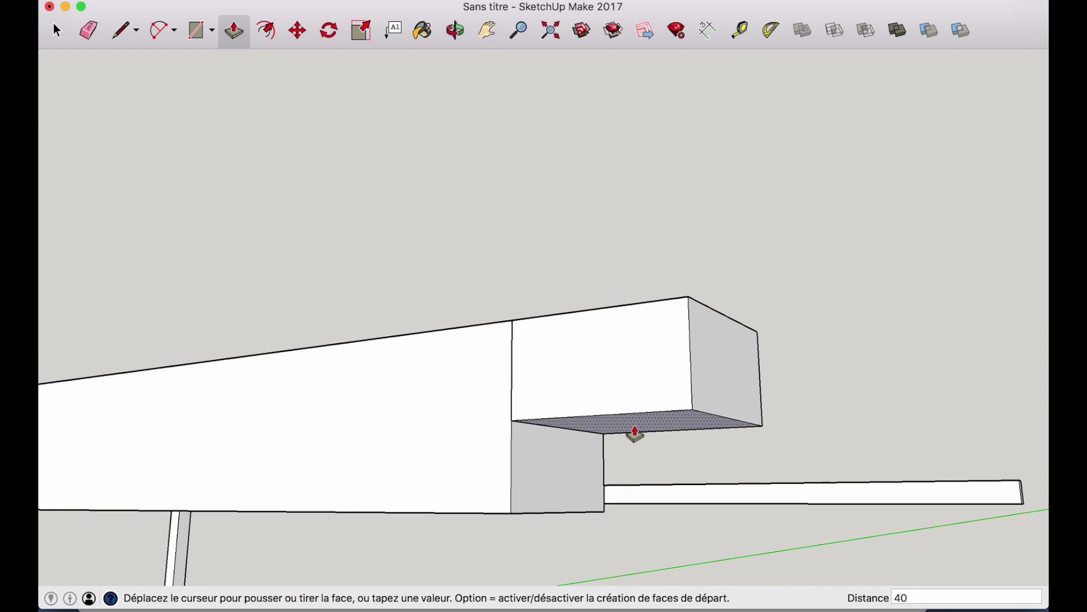
text(0)
key(Return)
Step: Draw a 16 x 16 mm horizontal square extending the top face of the other upper rail at its free end
scroll(619, 325, down, 8)
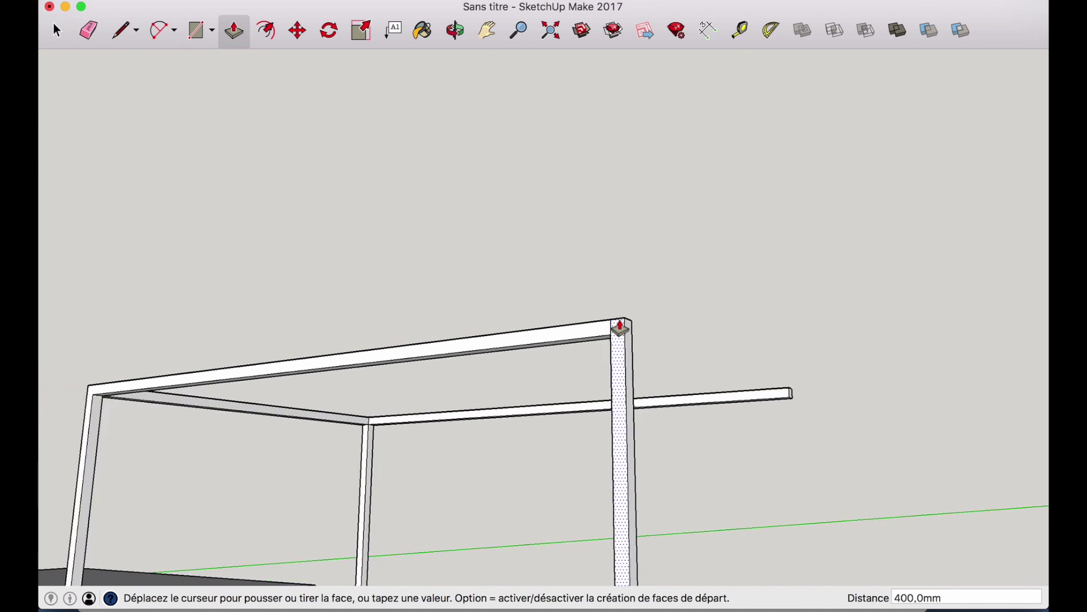
scroll(621, 325, up, 2)
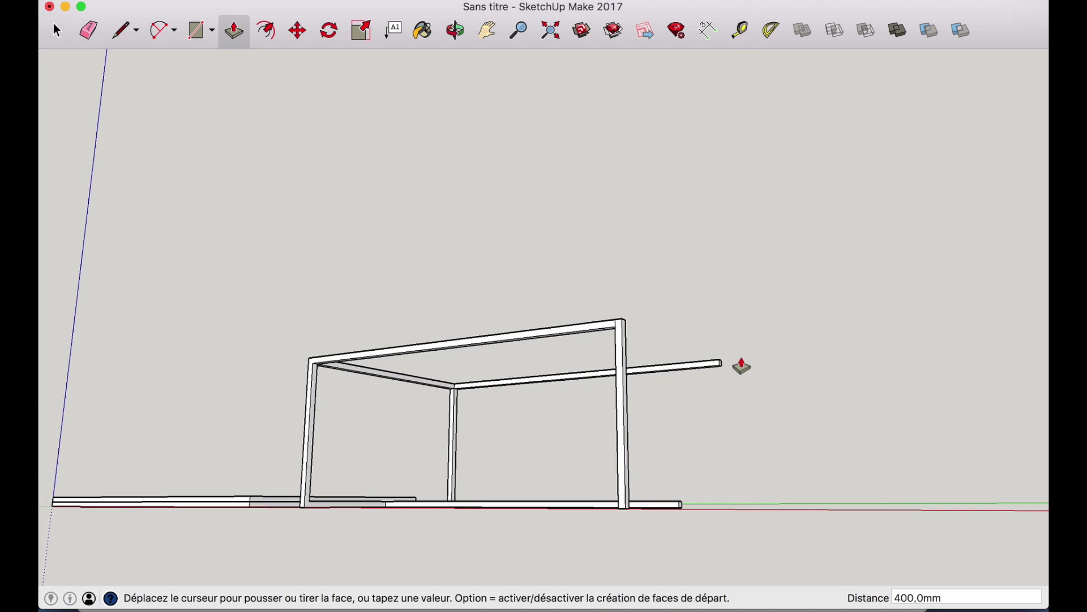
key(o)
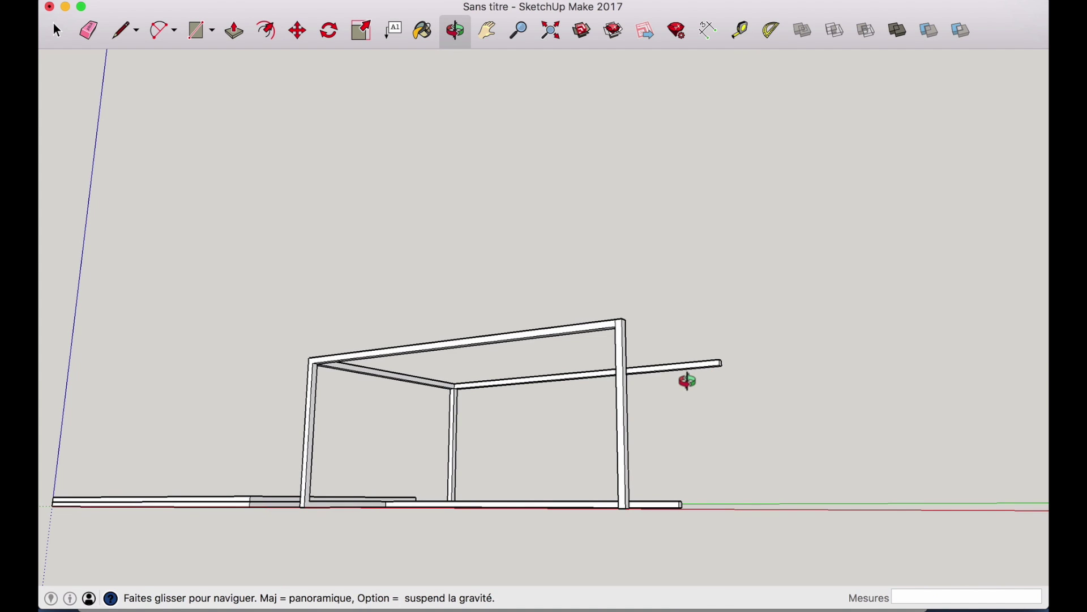
drag(687, 413, 347, 452)
drag(712, 376, 560, 563)
scroll(526, 496, up, 6)
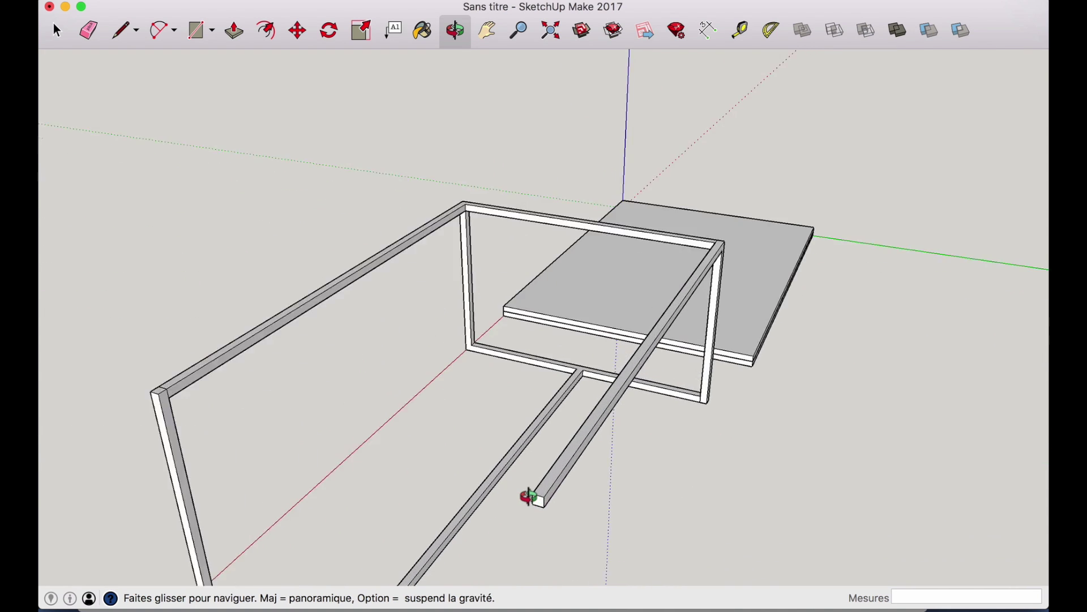
click(202, 36)
click(657, 501)
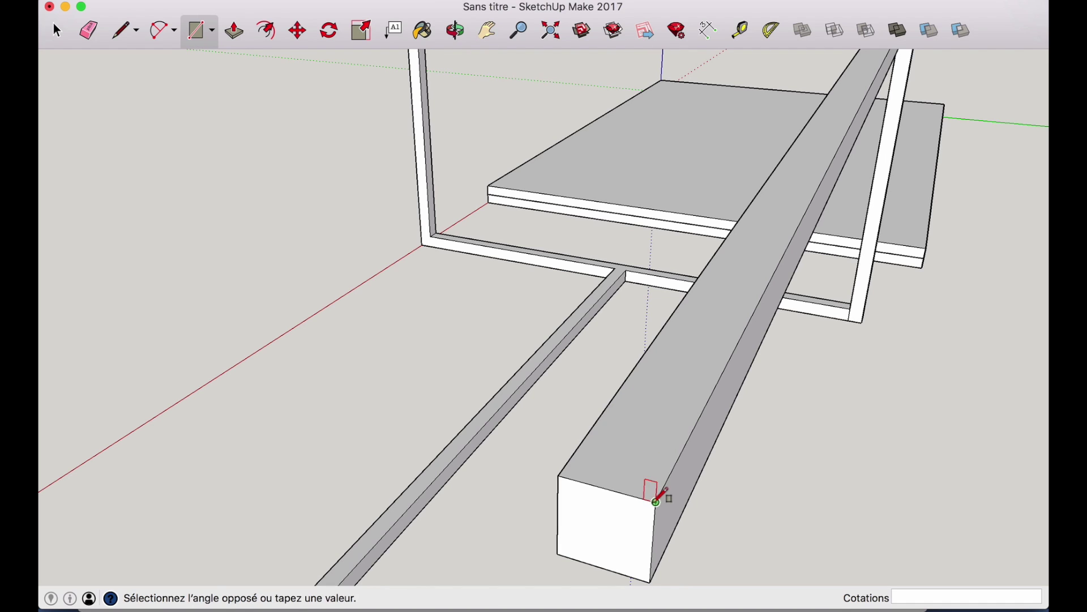
click(523, 530)
text(16;16)
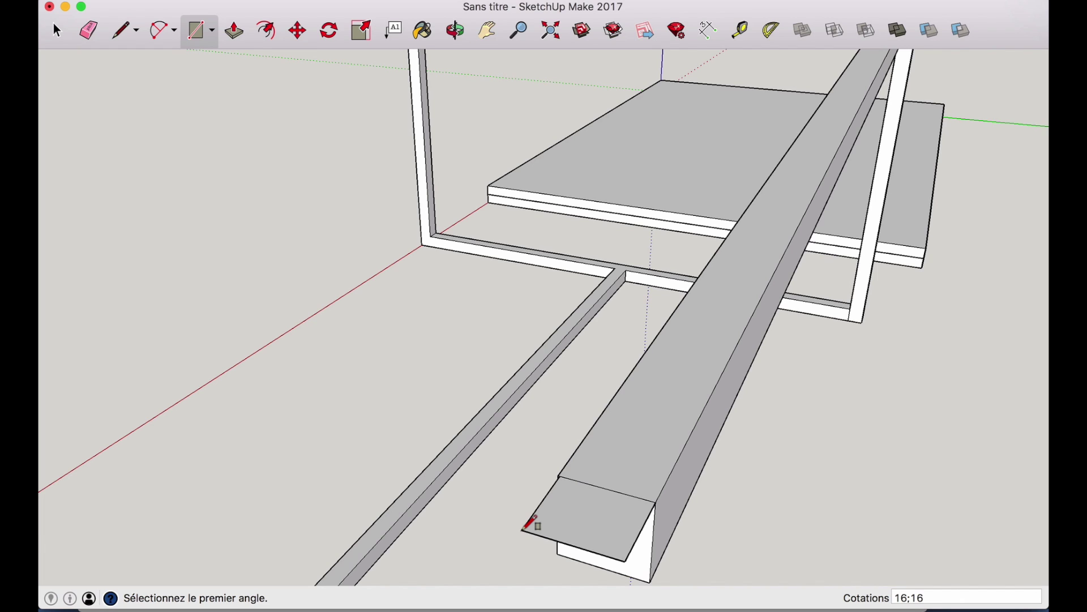
key(Return)
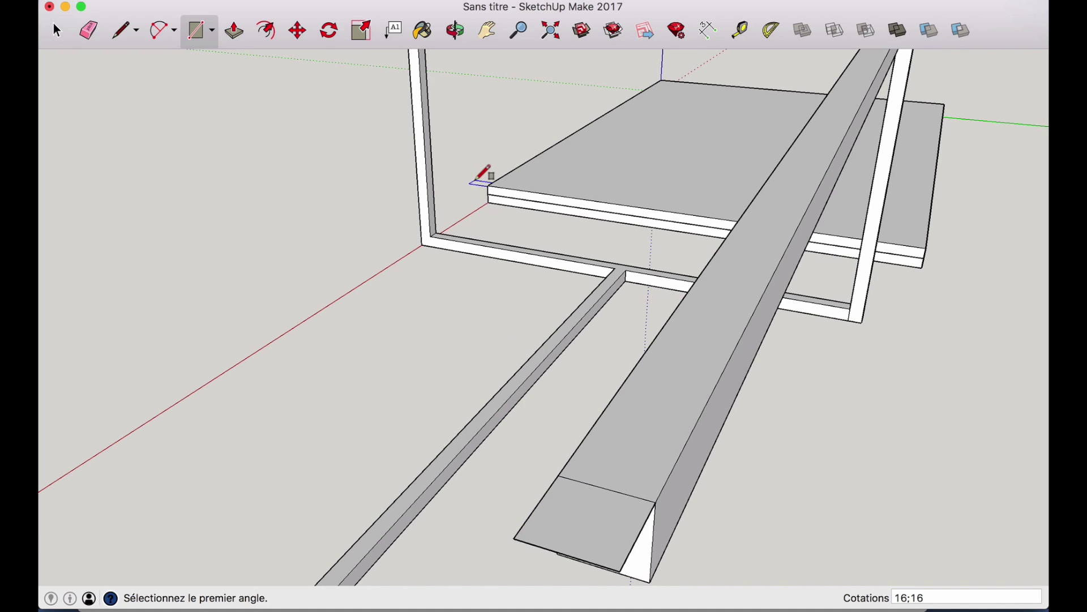
Step: Push/pull the square at the end of the other upper rail down 400 mm to form the fourth leg
key(o)
drag(562, 457, 890, 187)
scroll(774, 264, down, 2)
scroll(774, 264, down, 3)
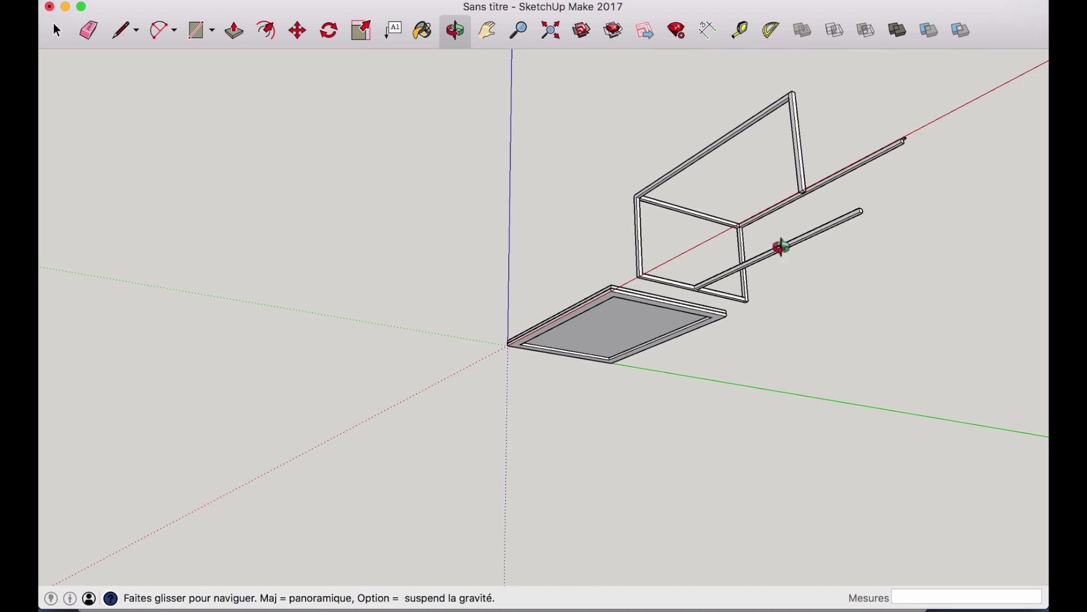
scroll(920, 138, up, 4)
scroll(920, 138, up, 5)
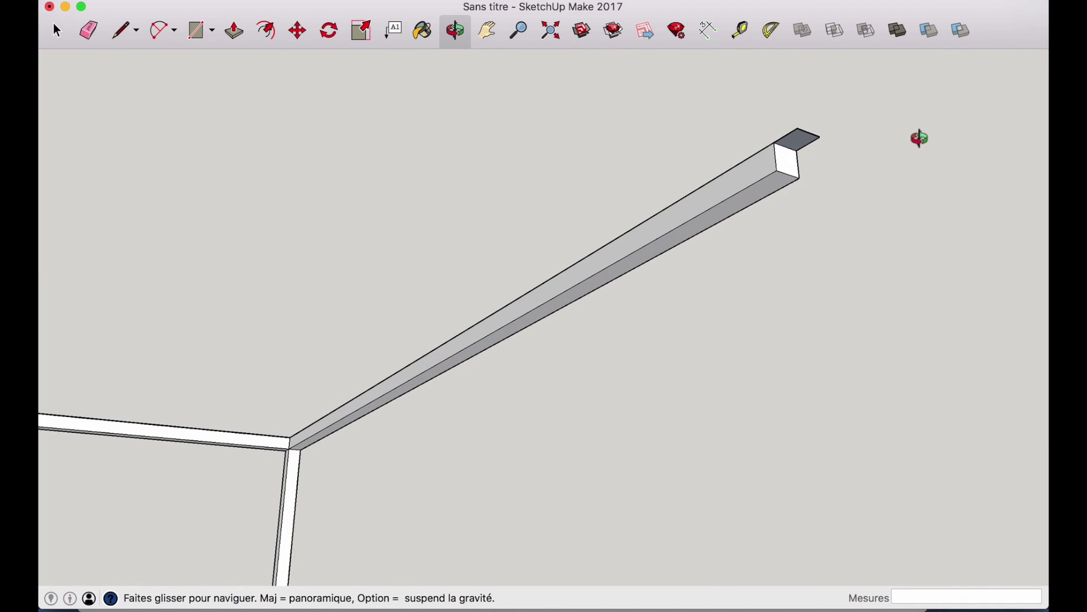
click(235, 31)
click(733, 142)
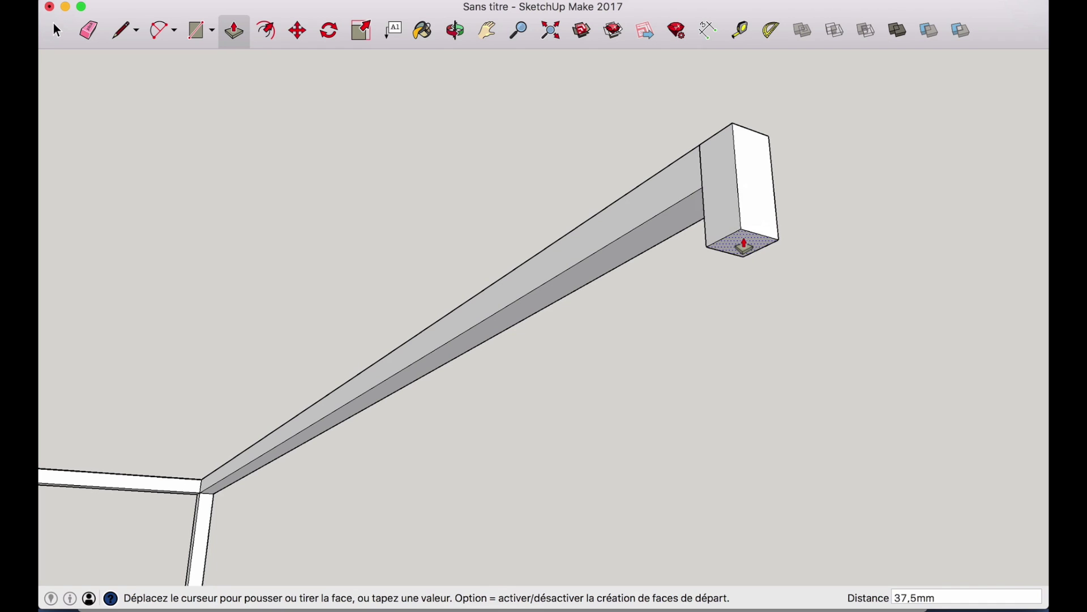
text(400)
key(Return)
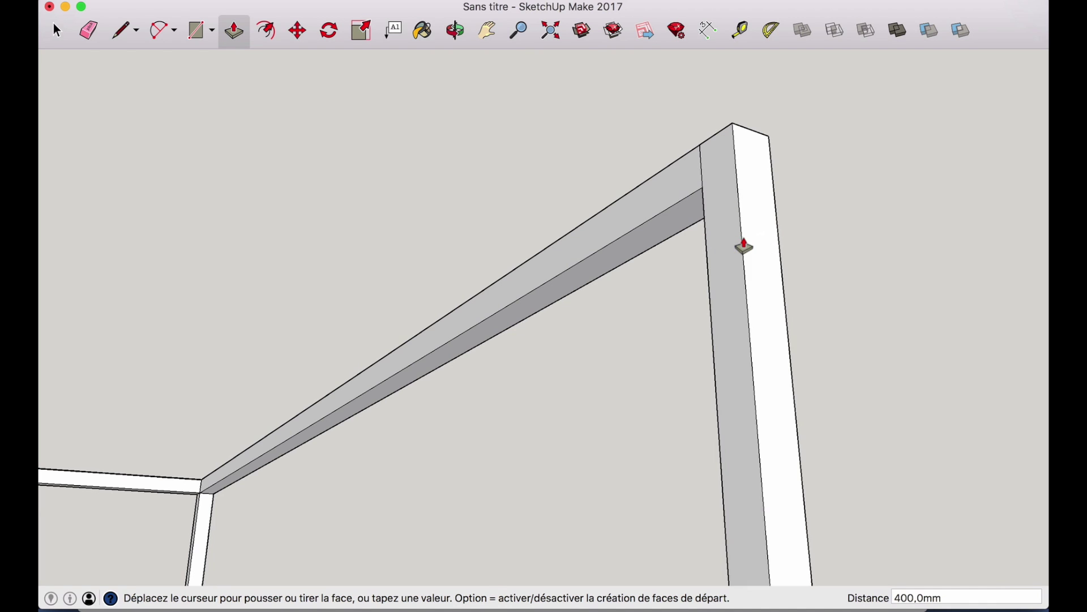
Step: Draw a 16 x 16 mm square at the foot of the fourth leg, on its inner face towards the third leg
scroll(643, 246, down, 10)
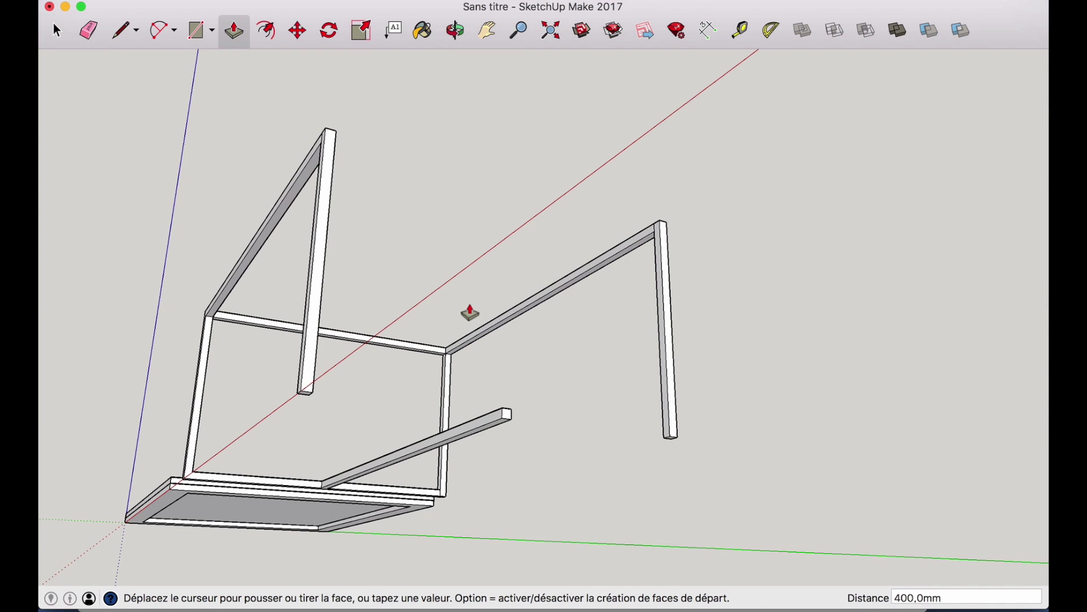
scroll(362, 237, up, 6)
scroll(546, 372, down, 8)
scroll(541, 373, up, 8)
key(r)
click(535, 378)
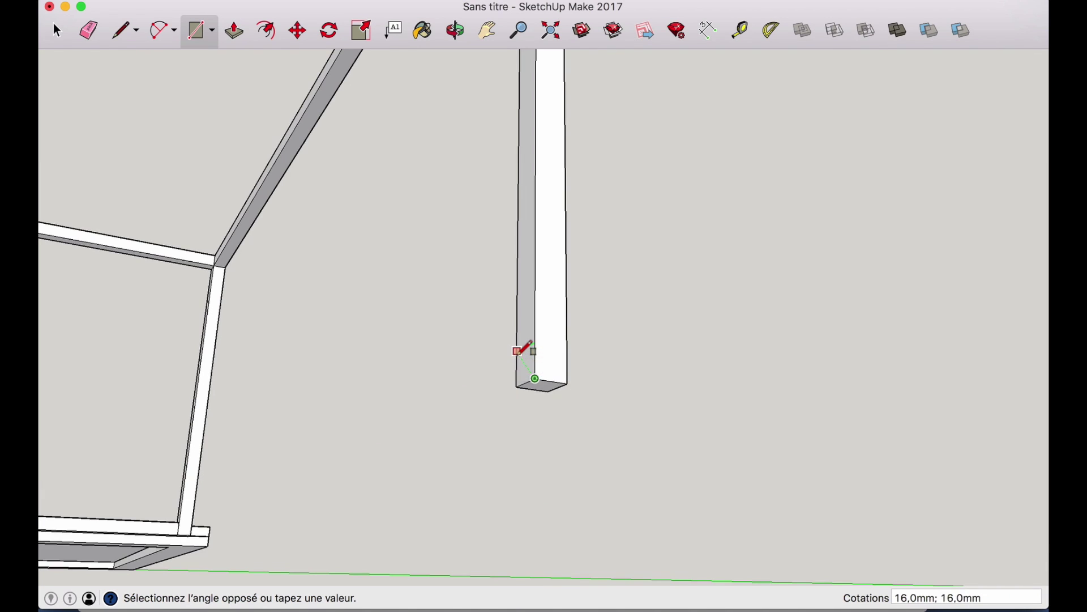
click(517, 357)
text(16;16)
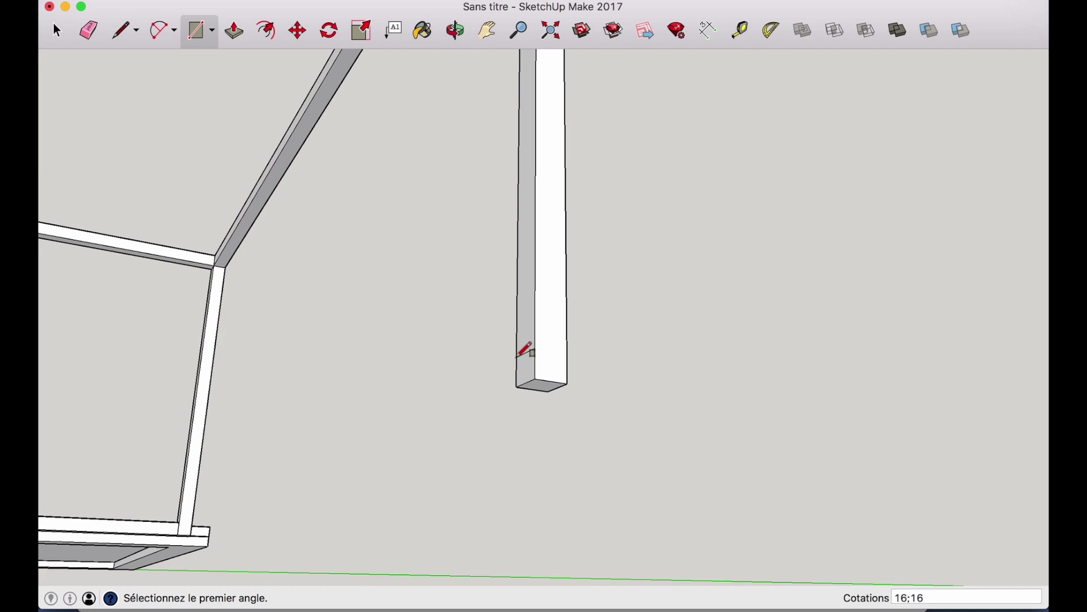
Step: Push/pull the square at the fourth leg's foot 608 mm towards the third leg to form the bottom cross tube
click(237, 31)
click(526, 378)
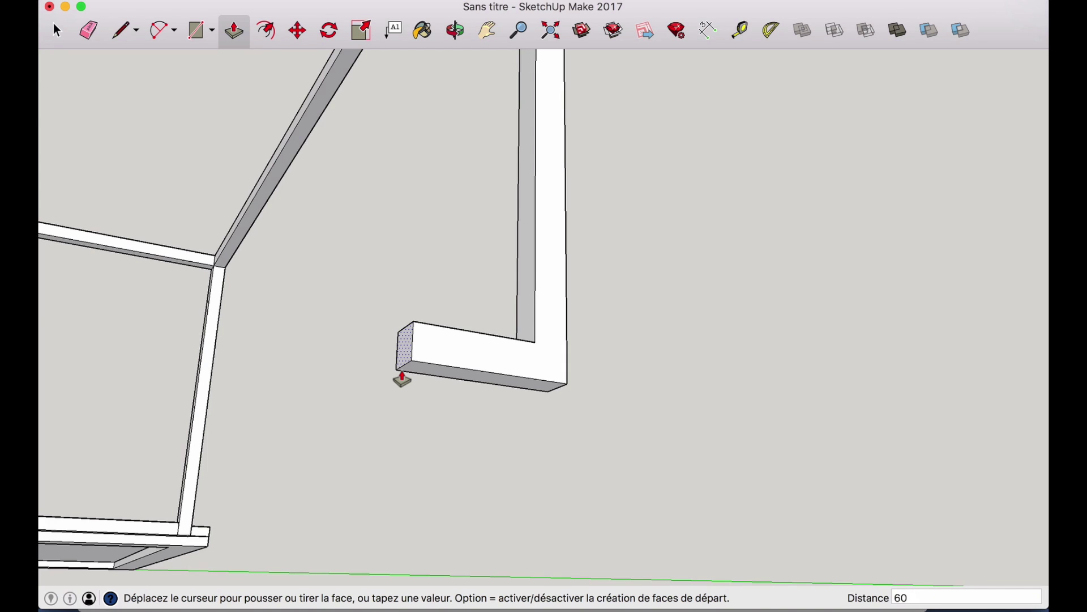
text(608)
key(Return)
Step: Move the tabletop up 390 mm along the blue axis
middle_drag(403, 376, 432, 338)
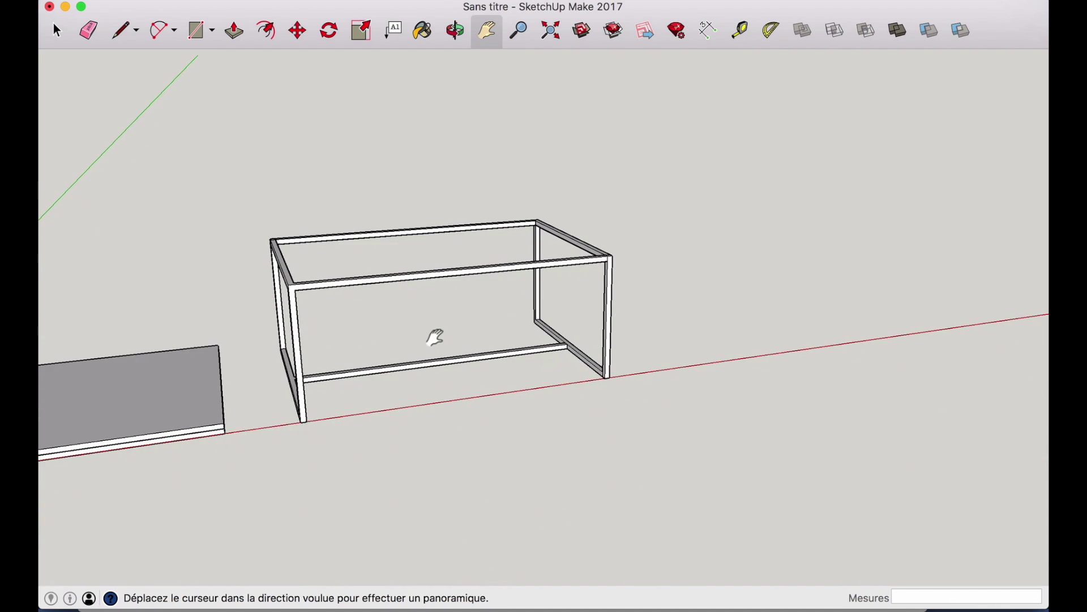
click(297, 30)
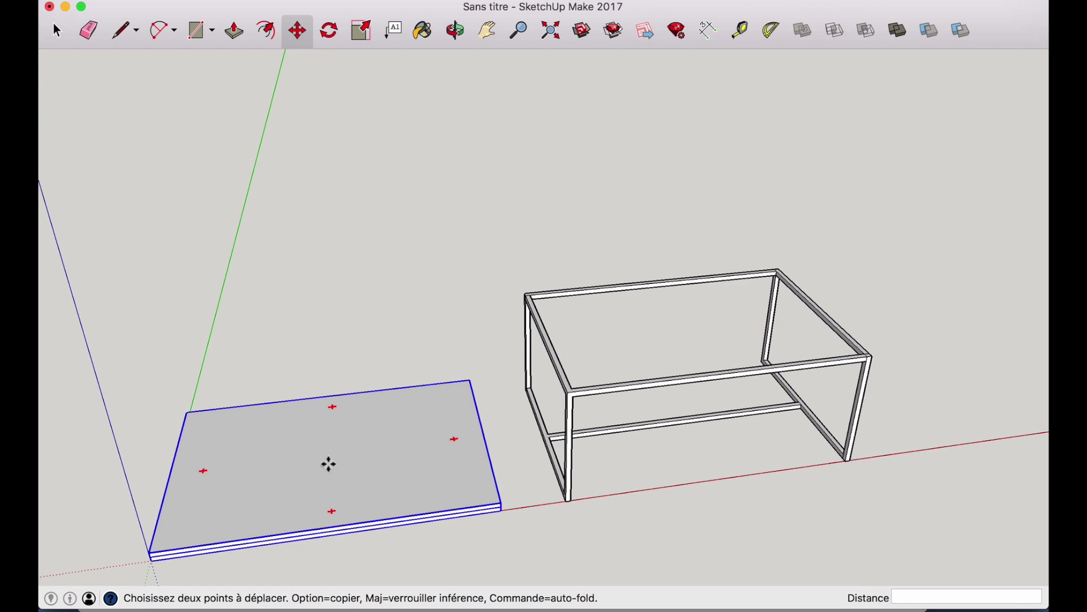
click(329, 465)
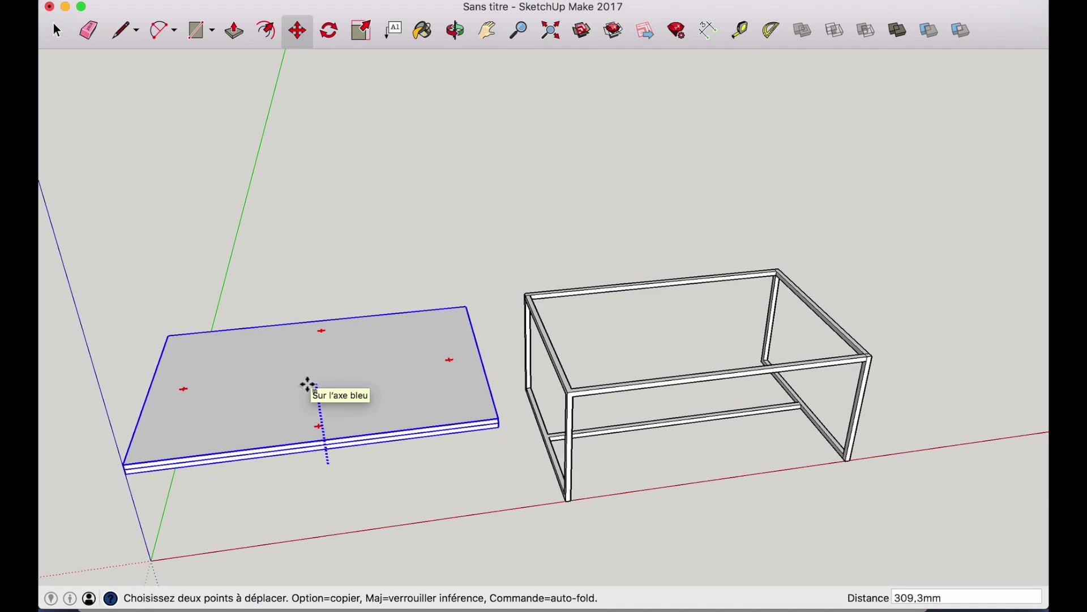
text(390)
key(Return)
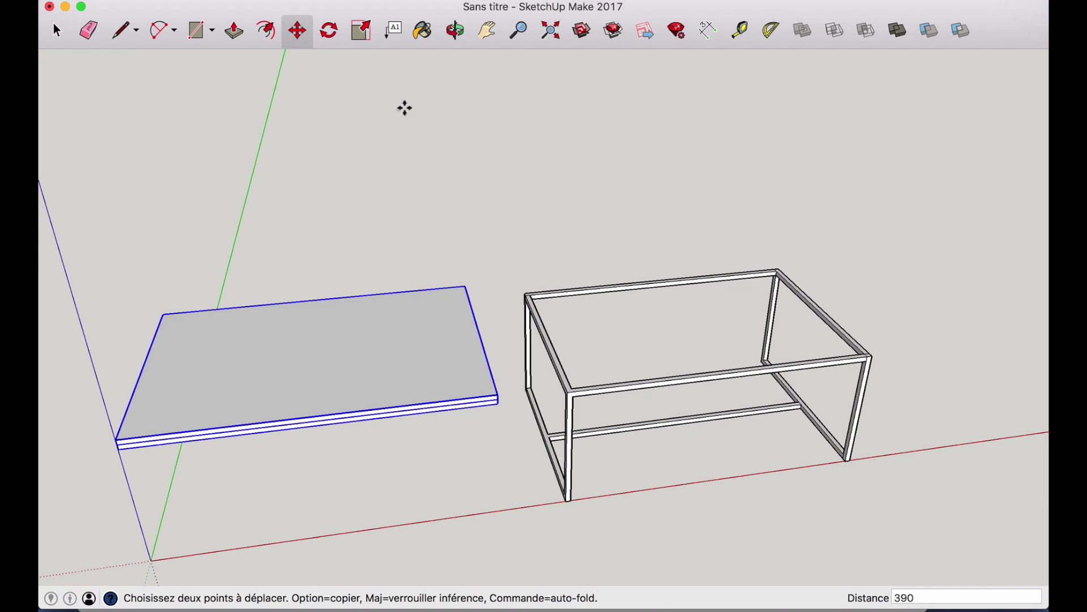
Step: Select the entire metal base without the tabletop and make it a group
key(o)
drag(558, 349, 533, 192)
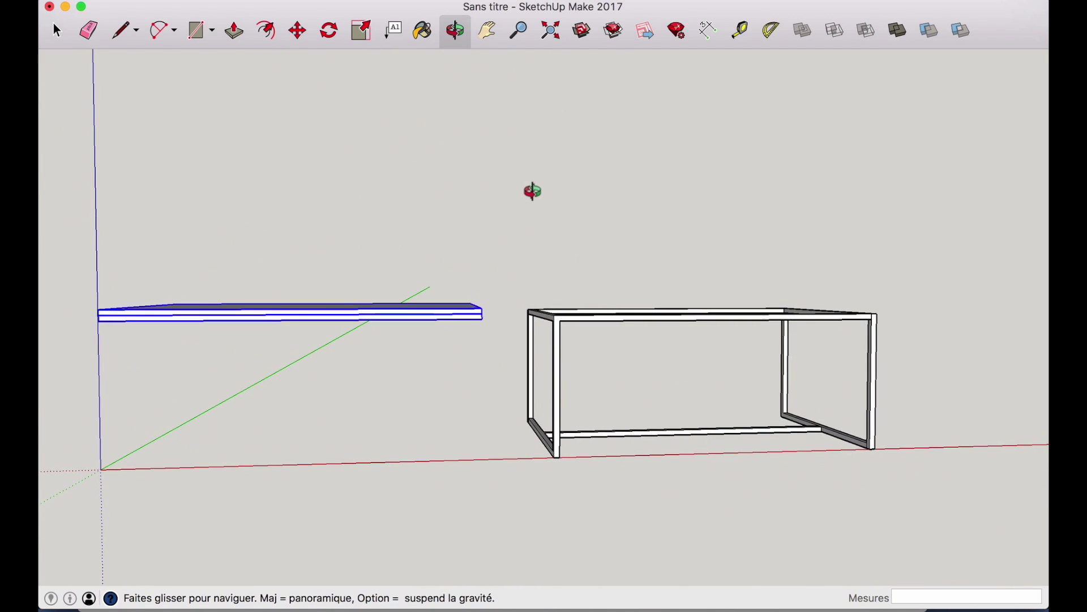
click(56, 31)
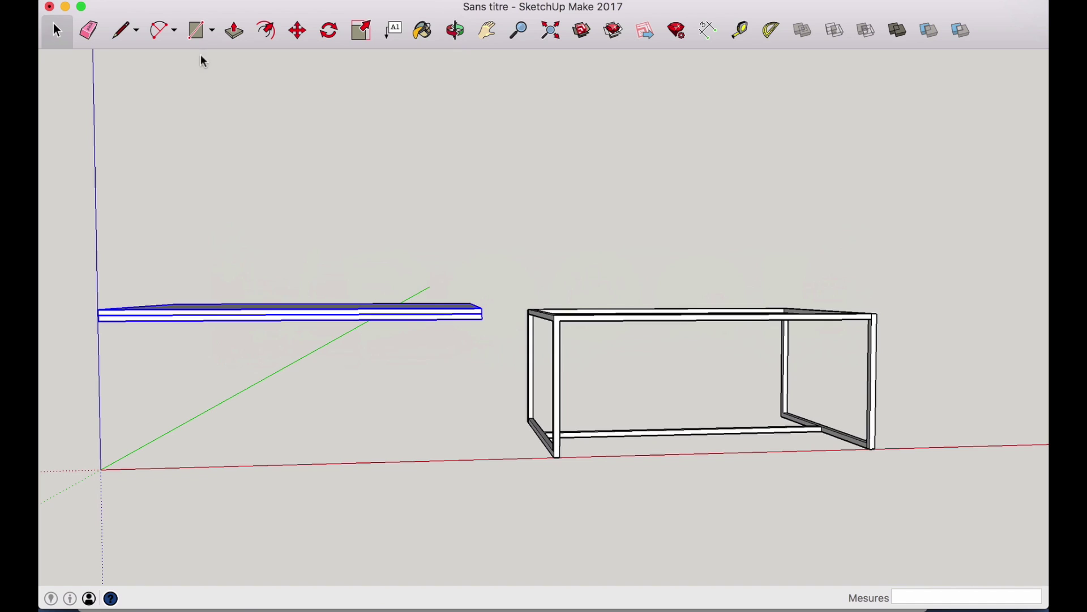
click(577, 316)
drag(522, 271, 939, 532)
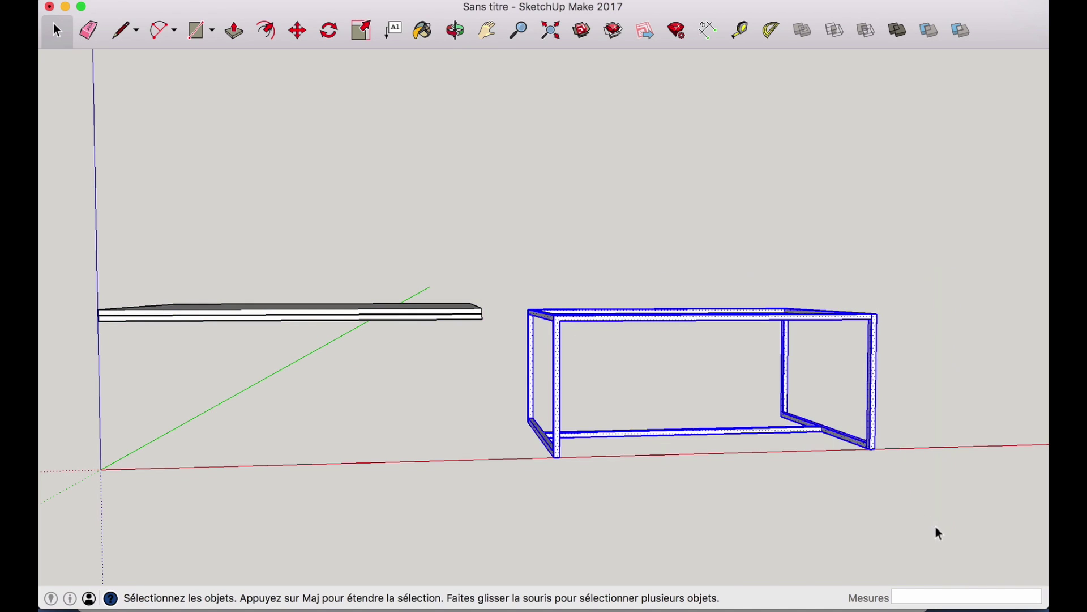
right_click(606, 320)
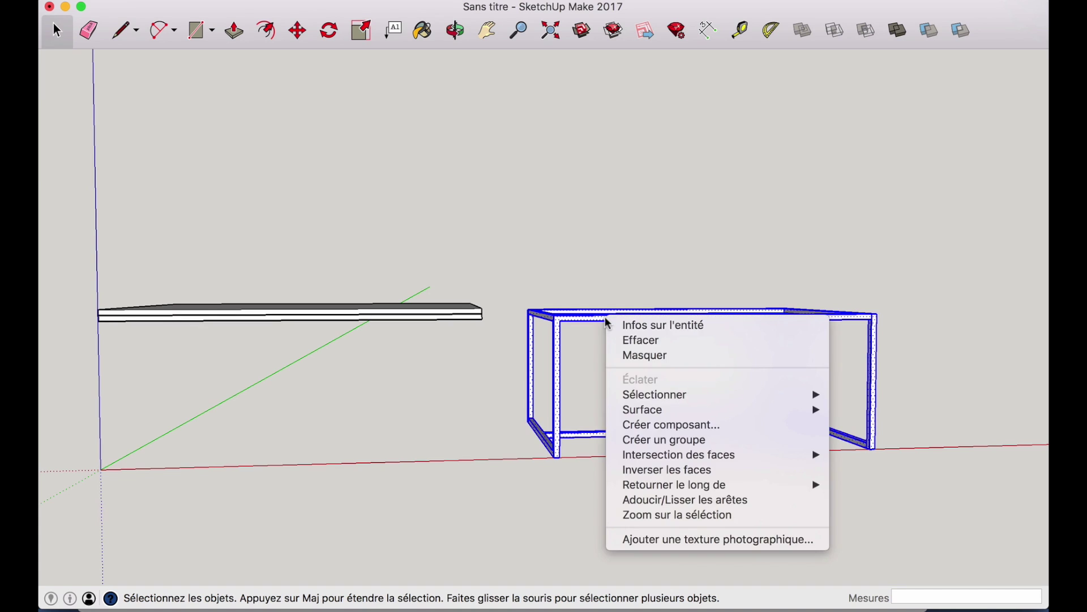
click(665, 441)
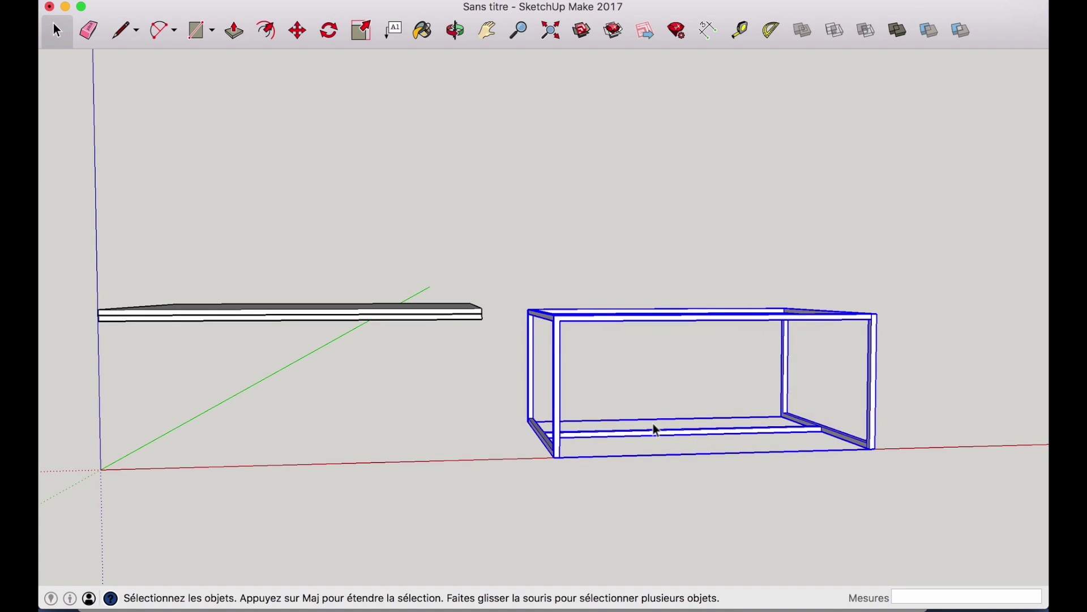
Step: Move the base group about 1184 mm along the red axis so it sits under the tabletop
click(299, 32)
click(688, 320)
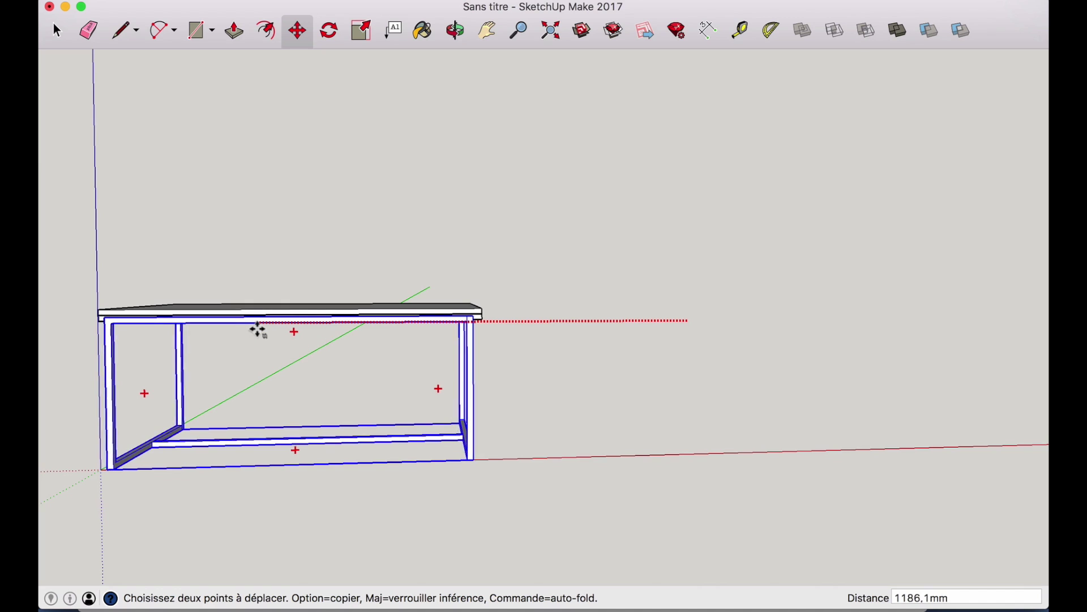
click(258, 328)
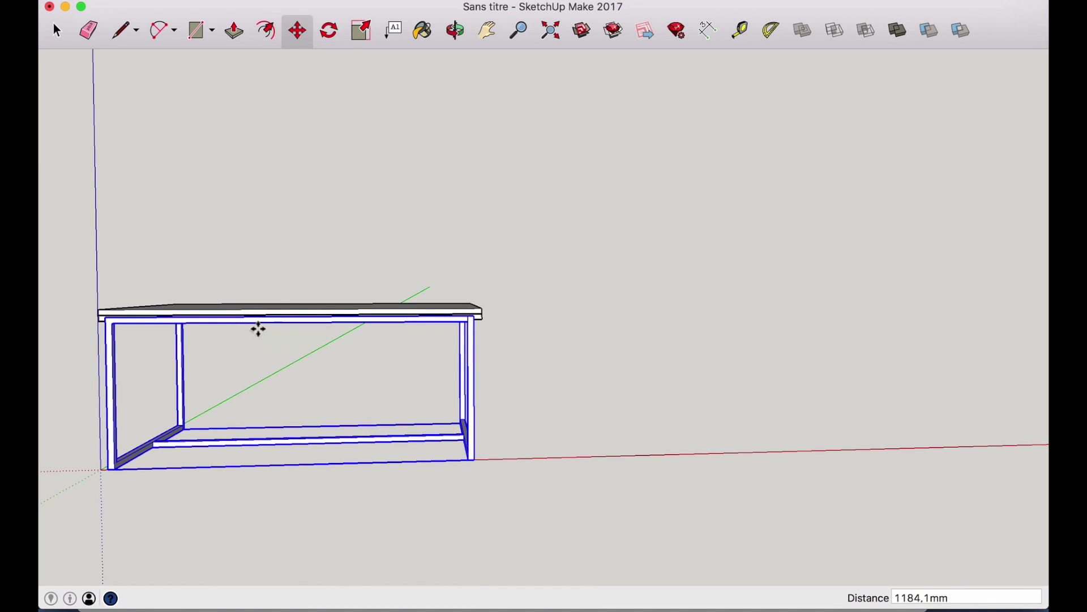
Step: Add construction guides on the tabletop's underside, 20 mm in from the short edge and 30 mm in from the adjacent long edge
click(456, 30)
drag(176, 429, 613, 204)
drag(656, 119, 610, 73)
drag(589, 142, 587, 112)
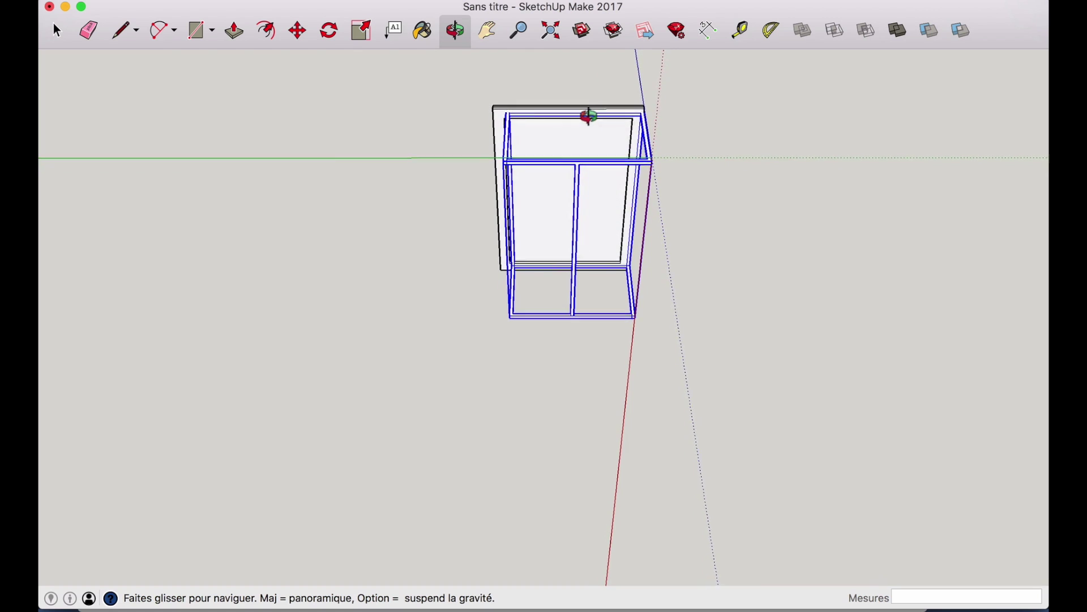
scroll(589, 113, up, 5)
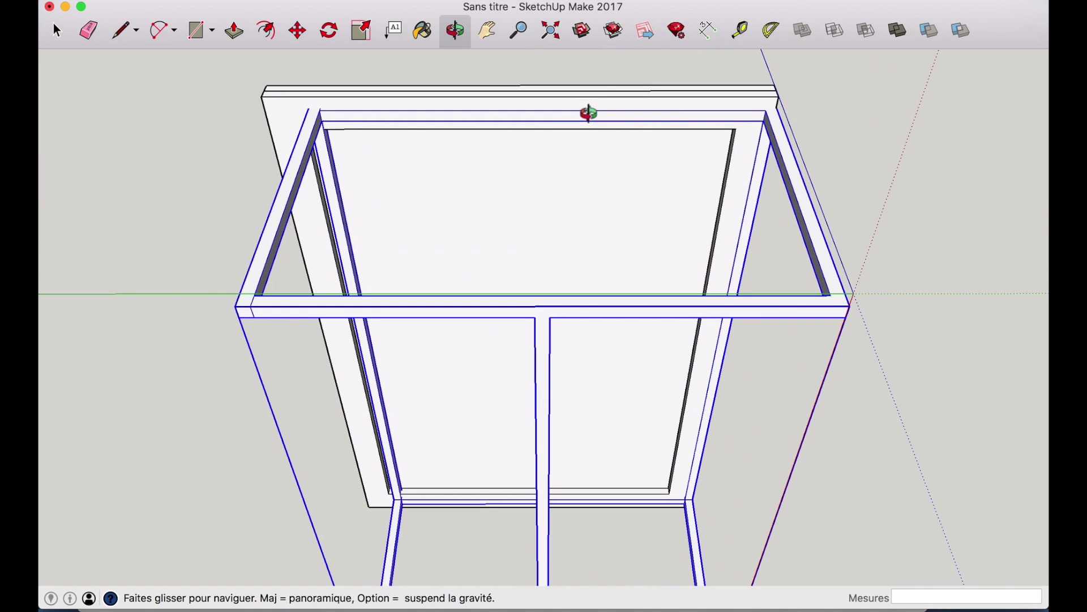
click(741, 31)
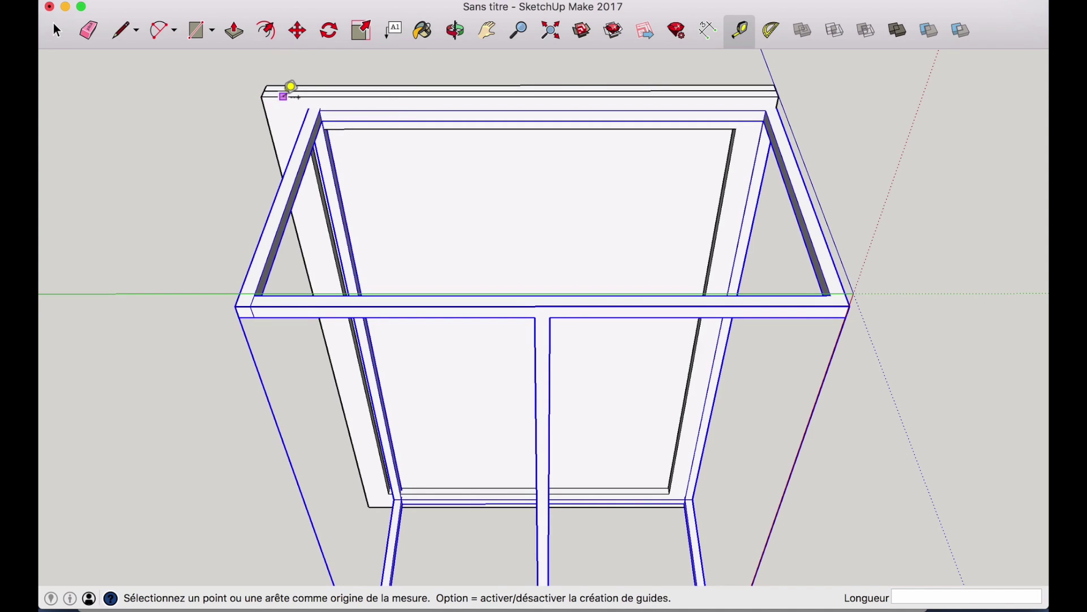
click(283, 96)
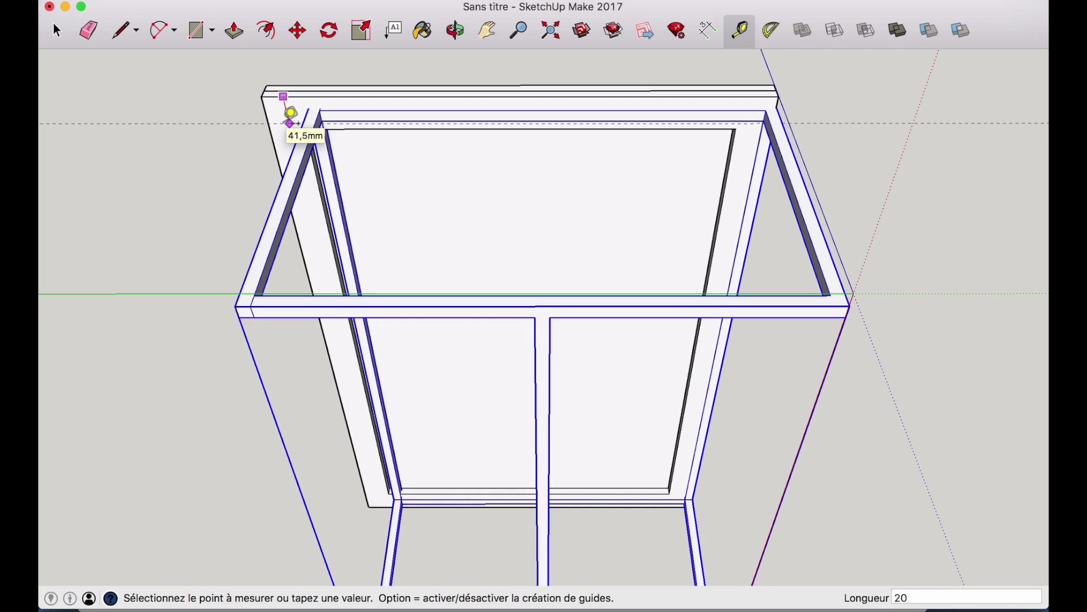
key(Return)
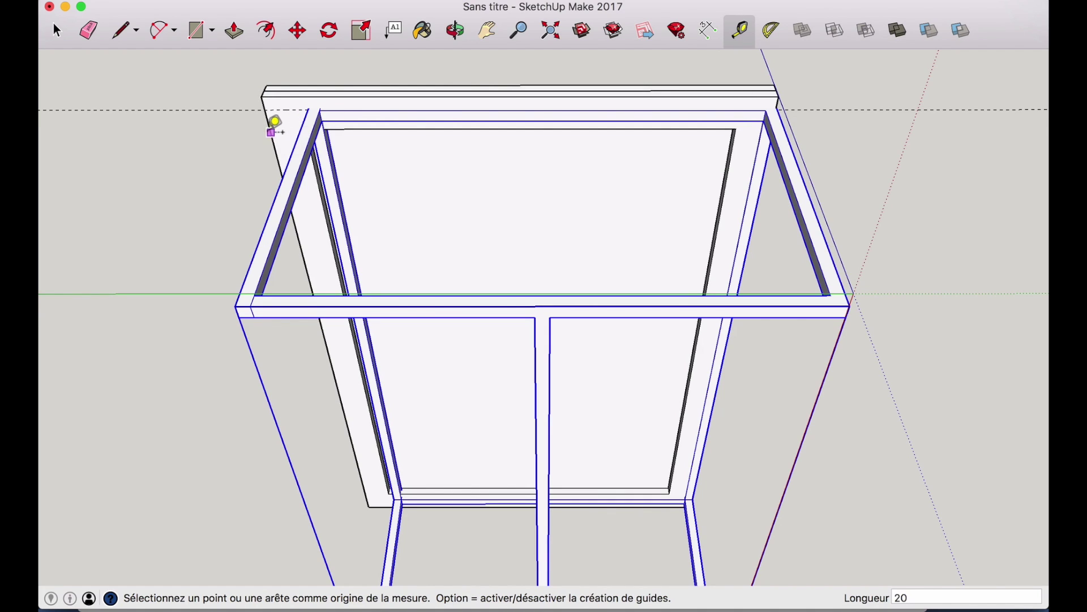
click(274, 122)
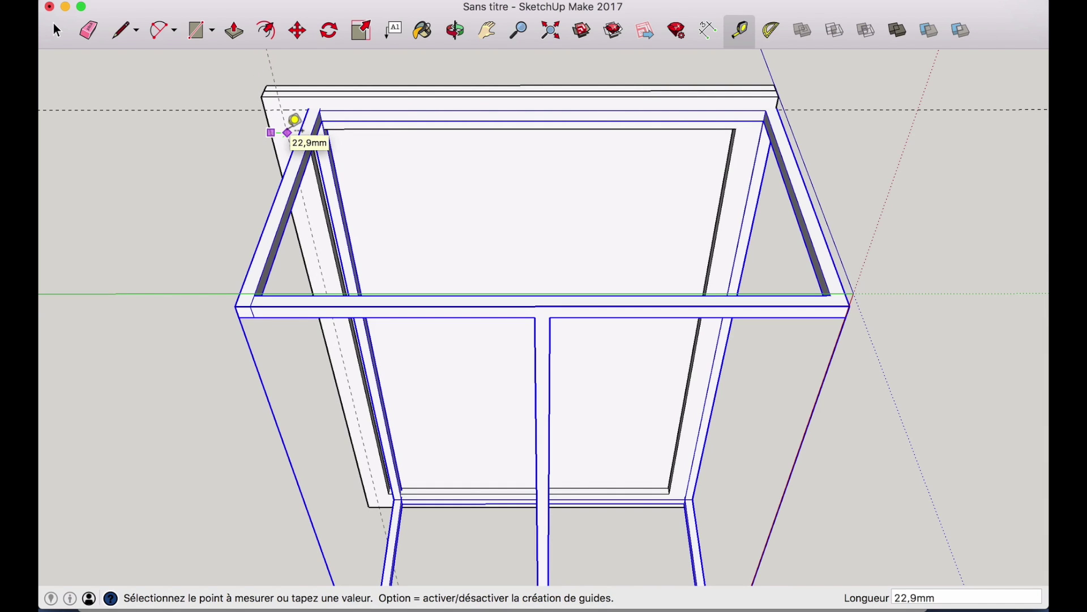
key(Return)
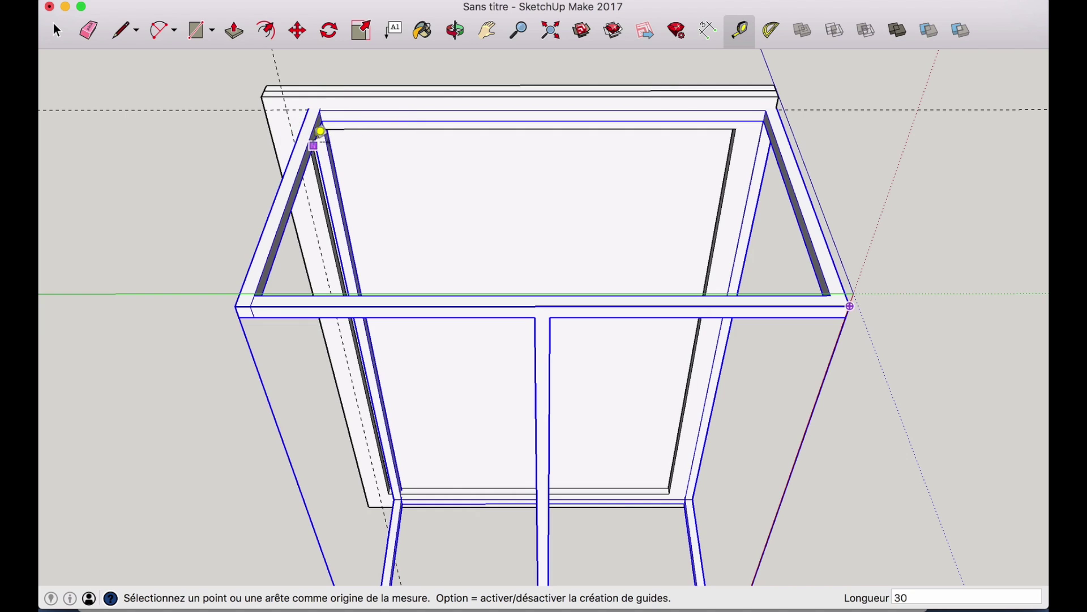
Step: Move the base group by the outer top corner of its leg onto the intersection of the two guides
scroll(293, 116, up, 2)
scroll(293, 116, up, 3)
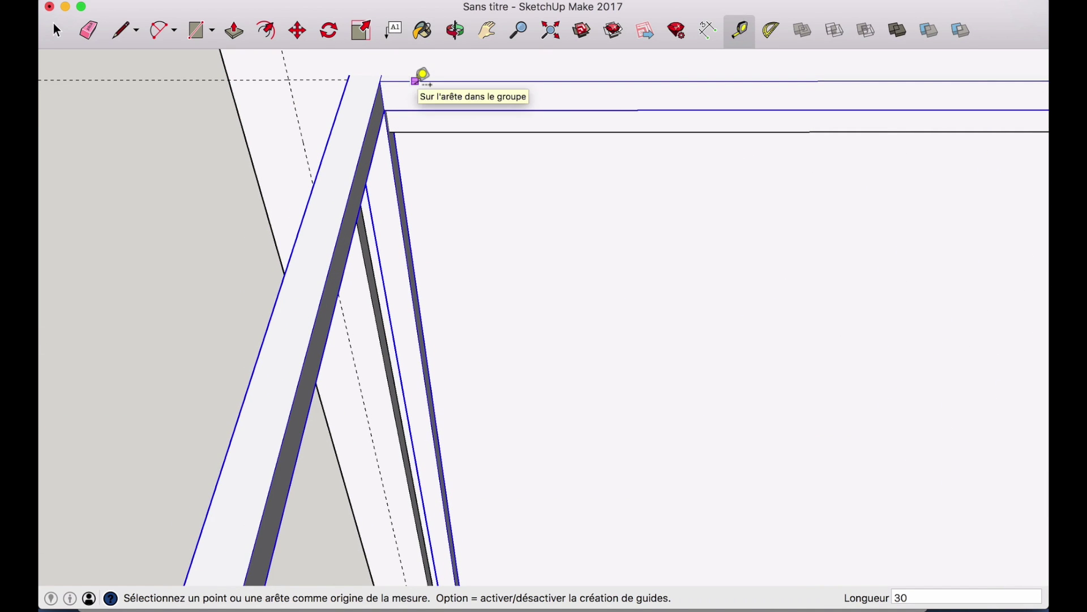
key(h)
drag(405, 189, 527, 347)
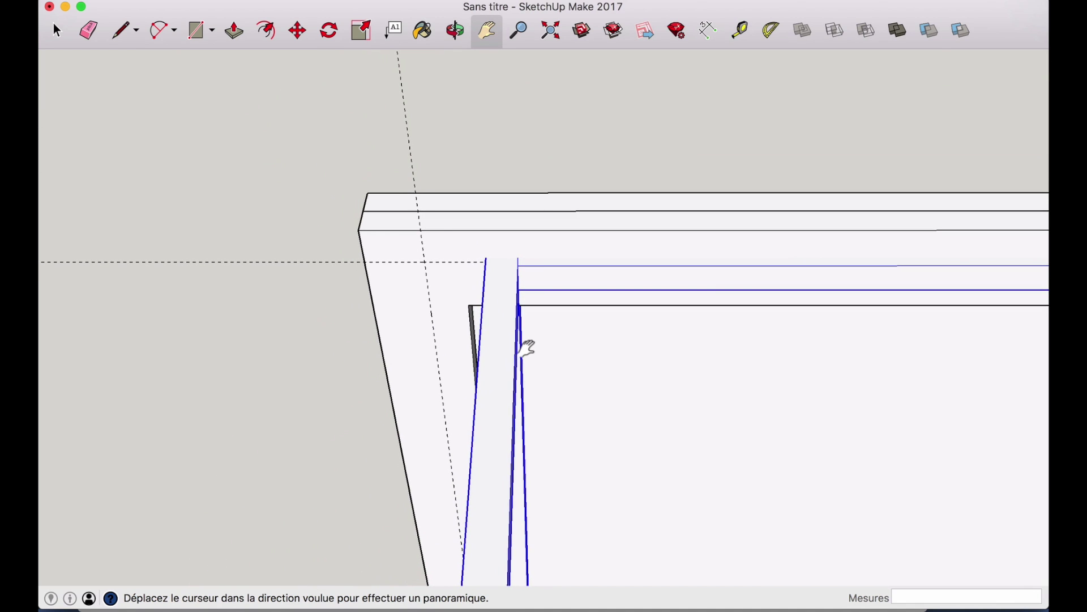
click(296, 32)
click(486, 263)
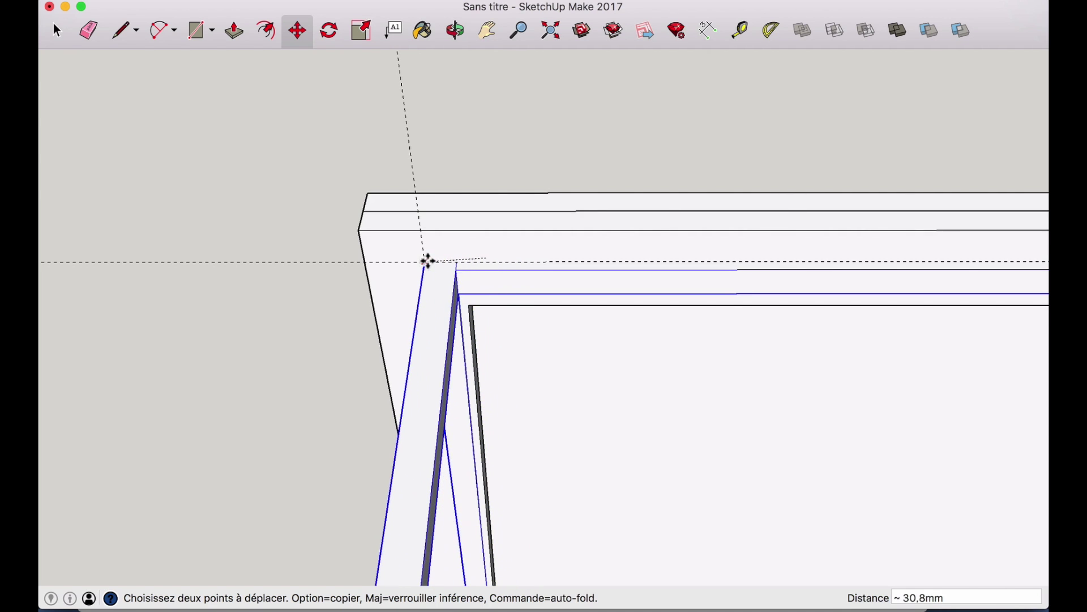
click(427, 260)
Step: Measure the tabletop's overhang at the opposite corner with a linear dimension from the leg's outer corner to the long edge
key(o)
drag(408, 253, 537, 439)
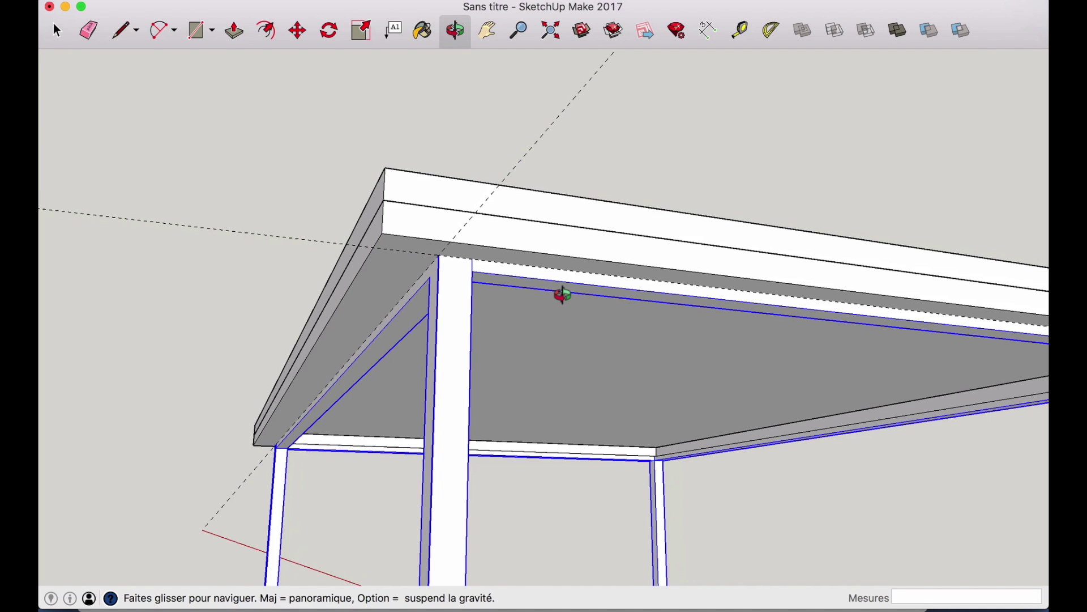
key(h)
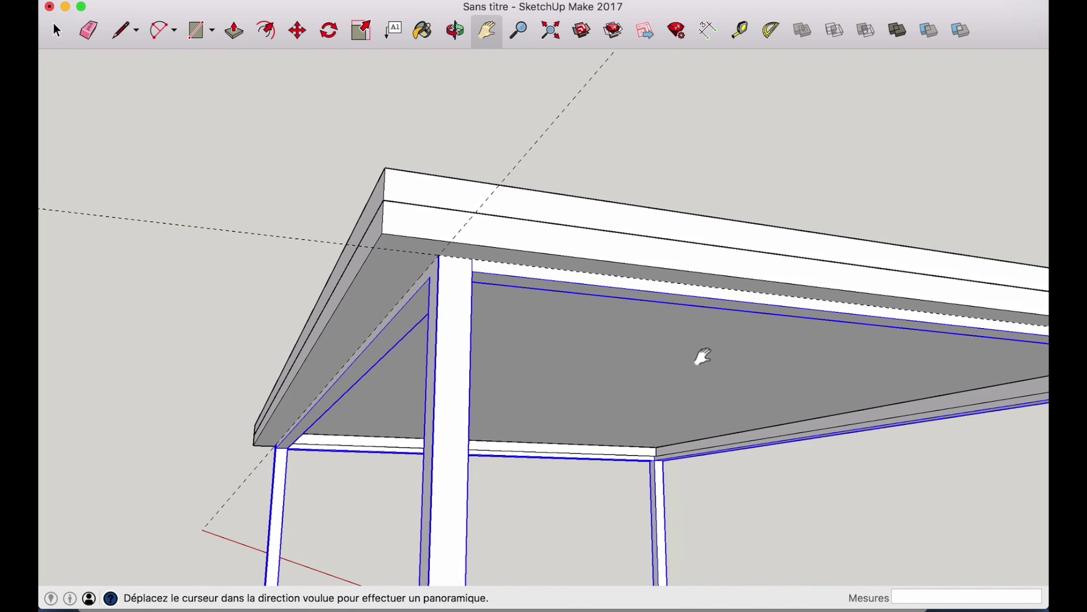
drag(704, 356, 255, 275)
drag(702, 266, 283, 265)
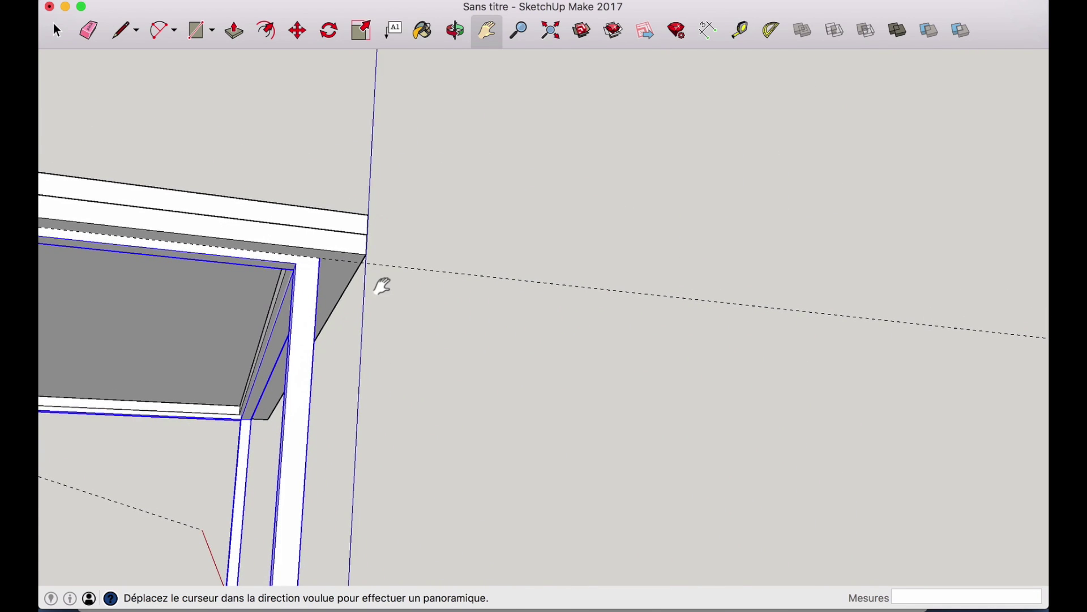
key(o)
drag(381, 284, 368, 175)
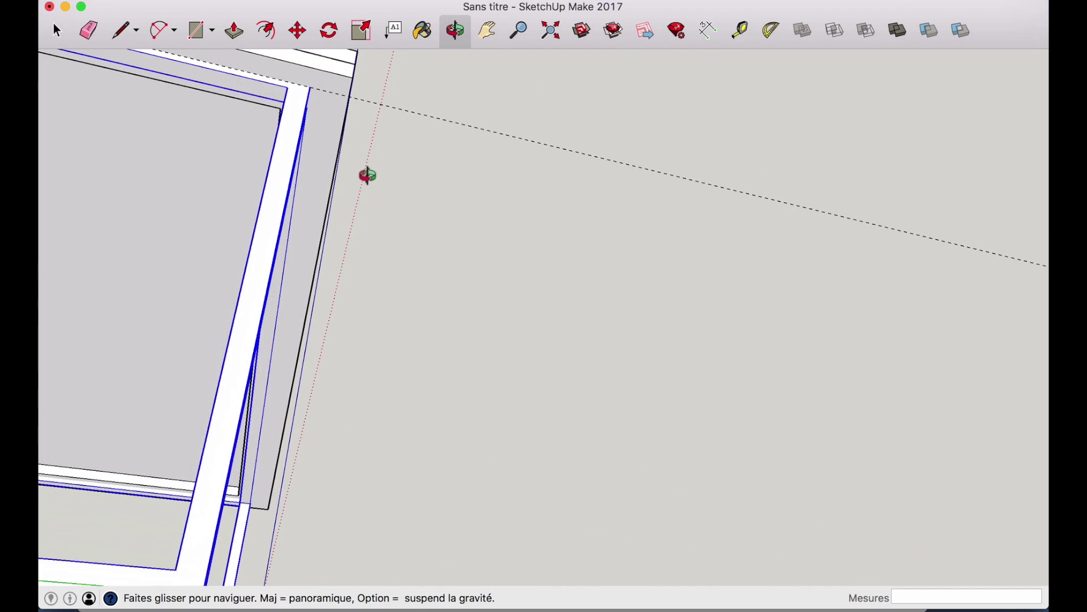
click(710, 32)
click(311, 87)
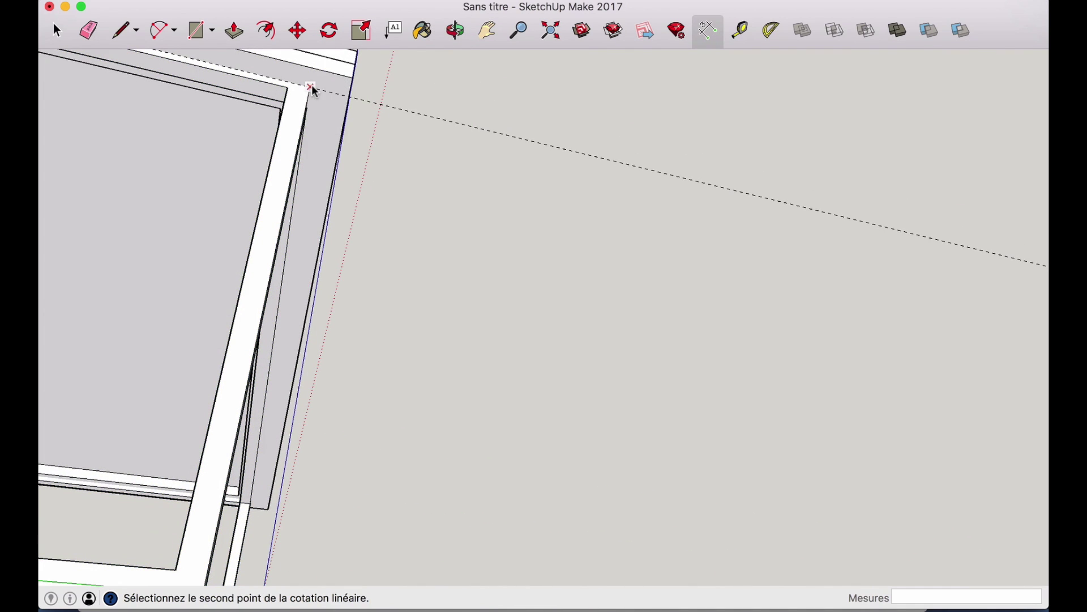
click(350, 97)
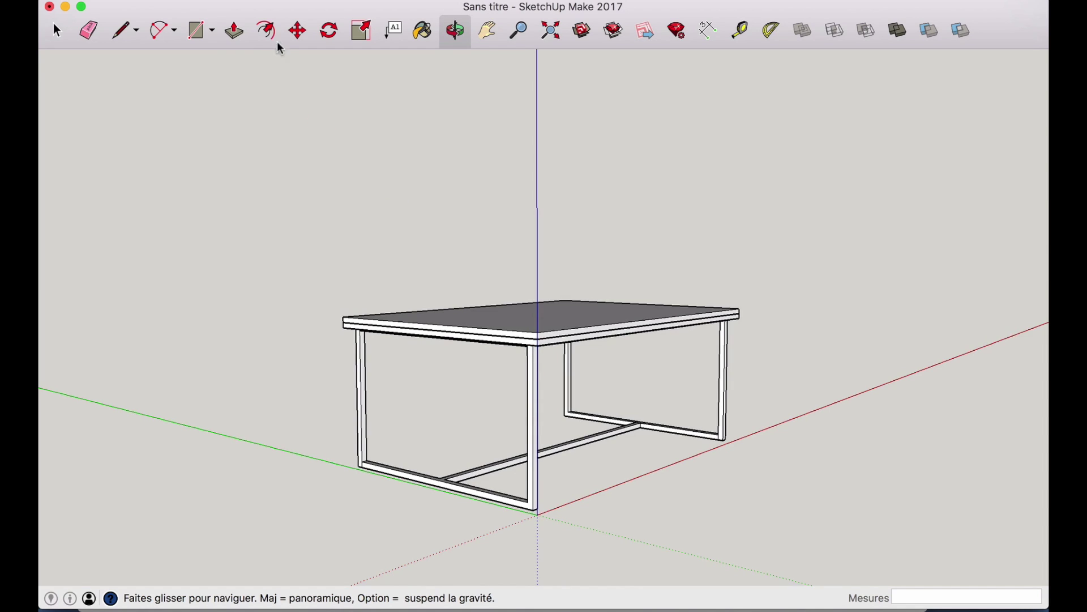
drag(614, 451, 205, 358)
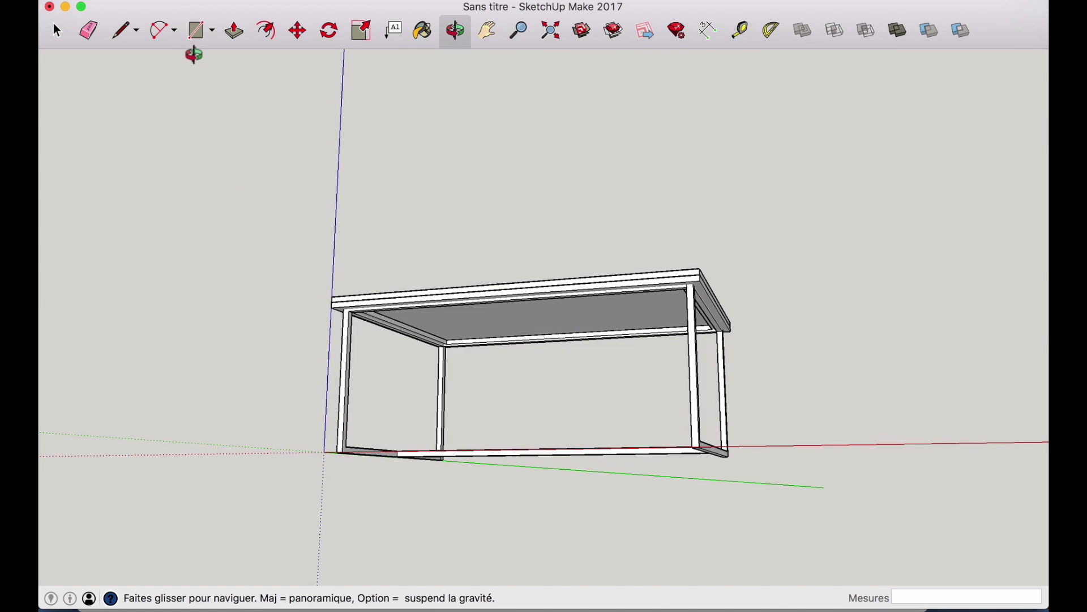
drag(708, 213, 621, 170)
mouse_move(444, 335)
mouse_down()
mouse_move(460, 250)
mouse_move(529, 192)
mouse_move(588, 212)
mouse_move(638, 233)
mouse_move(651, 419)
mouse_move(445, 341)
mouse_up()
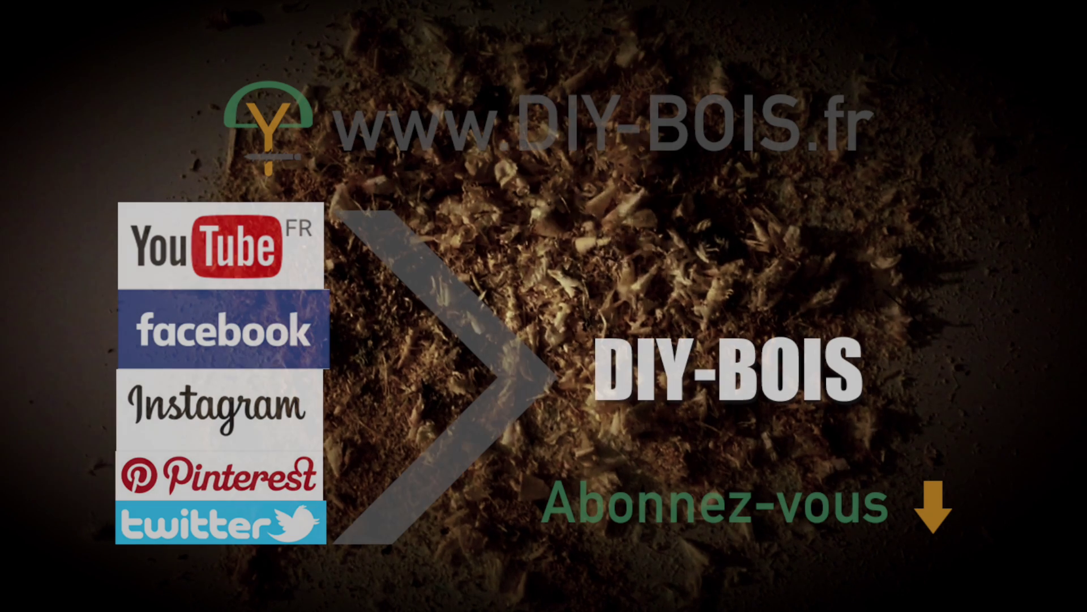